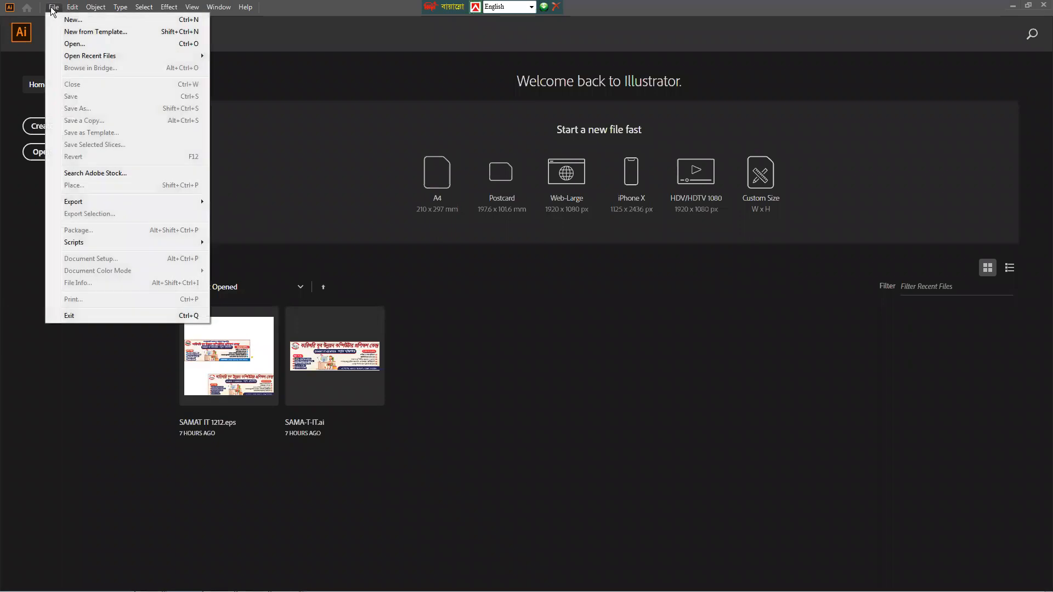
- Create a new print document 3.5 inches wide and 2 inches high, and dismiss the welcome tour
left_click(74, 21)
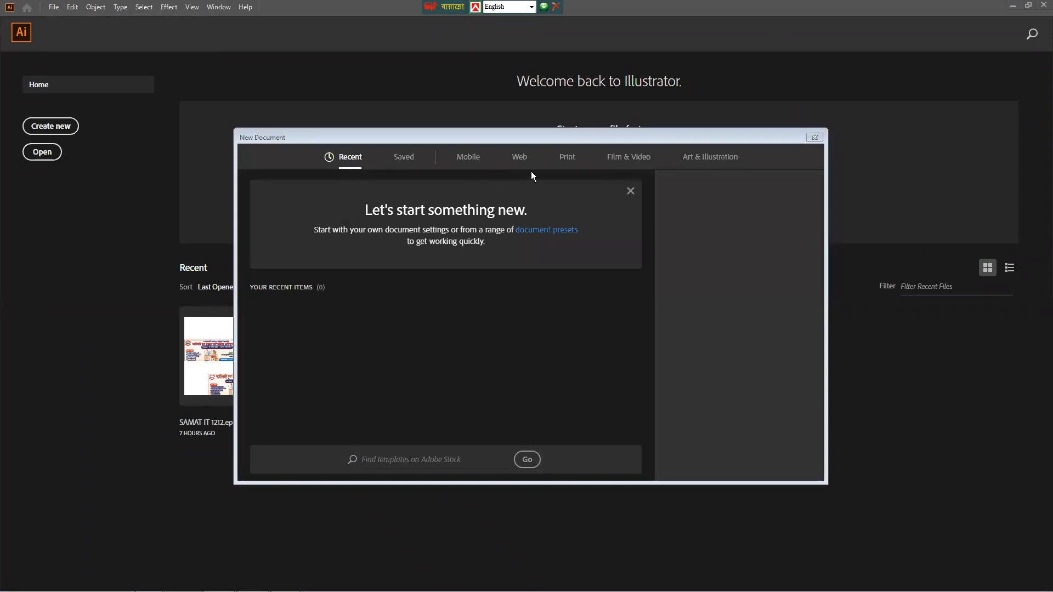
left_click(567, 158)
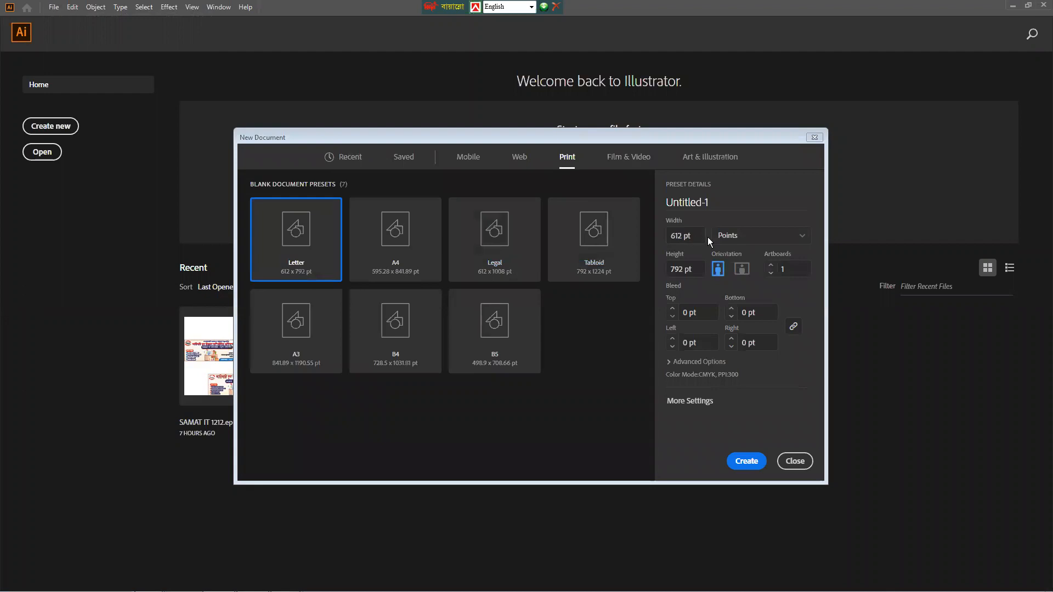
left_click(755, 240)
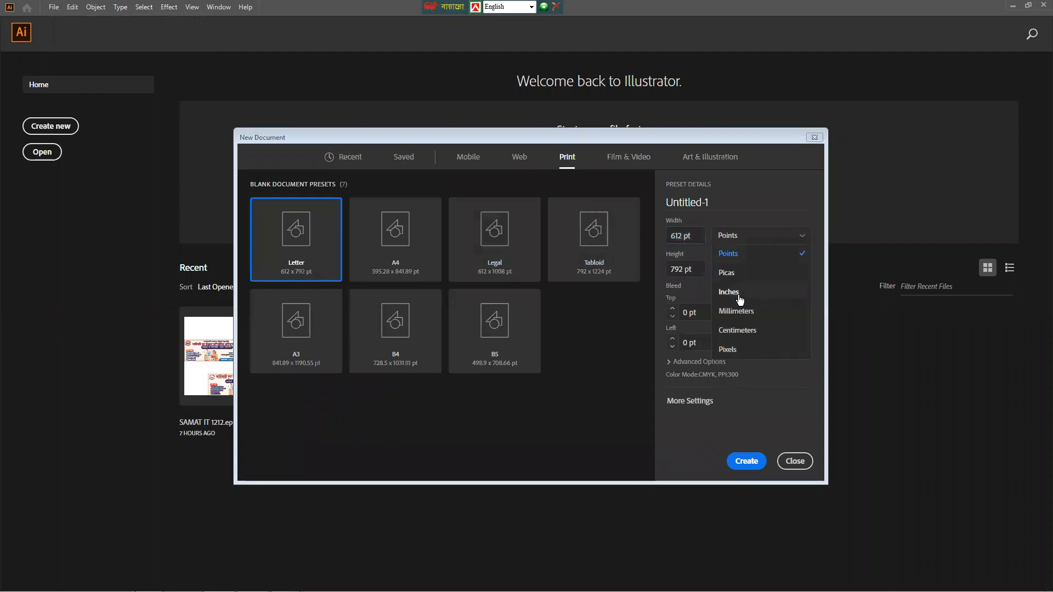
left_click(733, 294)
left_click(696, 235)
type("3.")
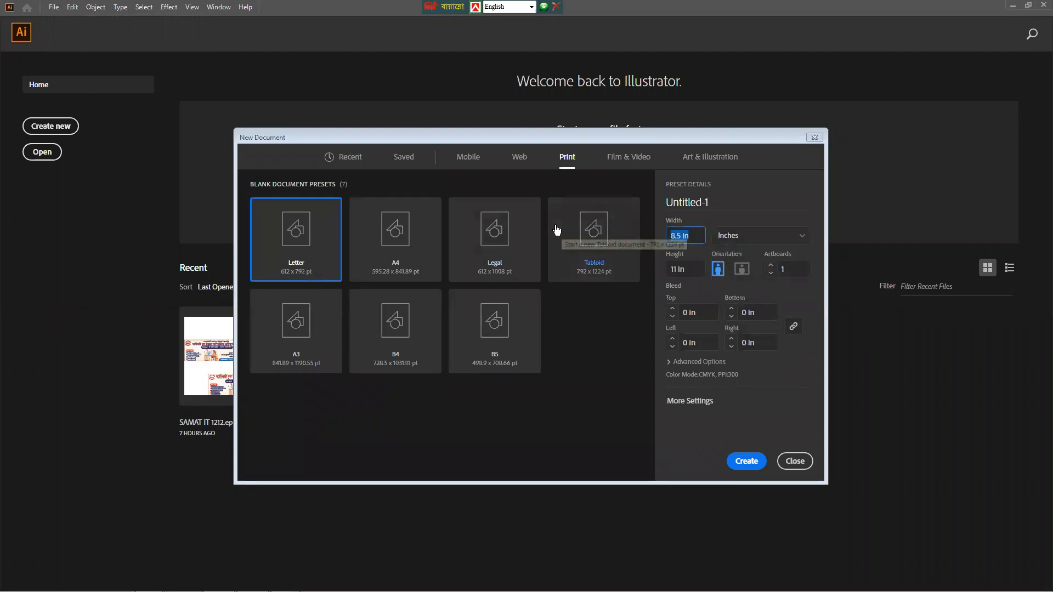
type("5")
key("Tab")
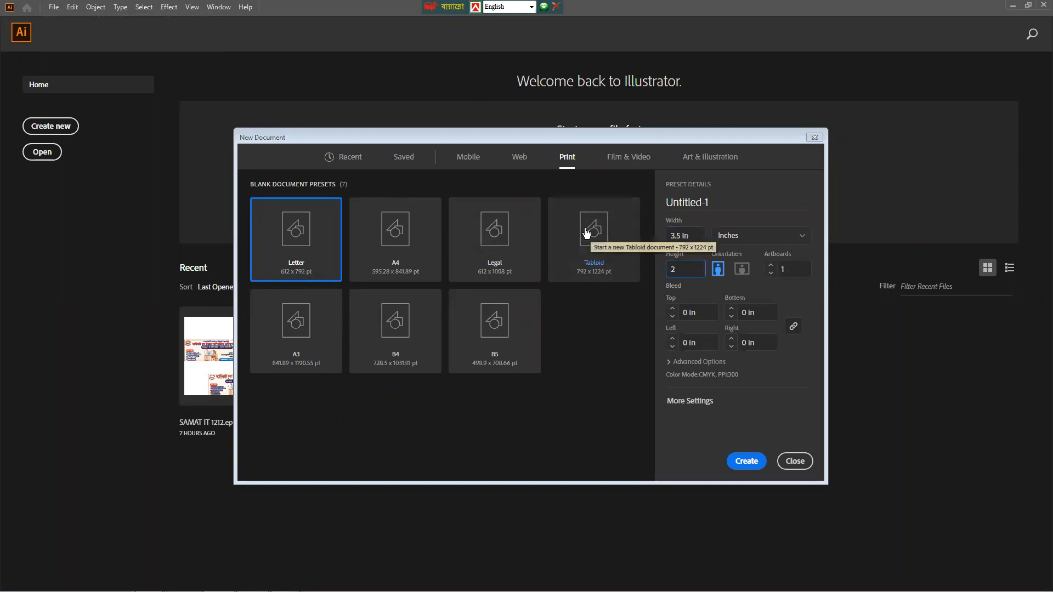
key("Escape")
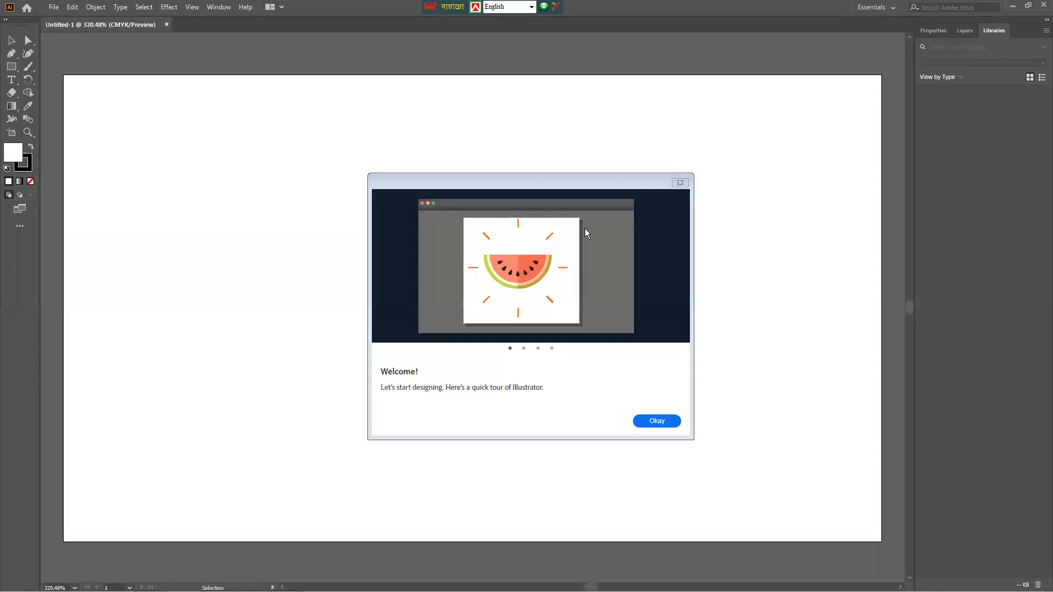
left_click(670, 419)
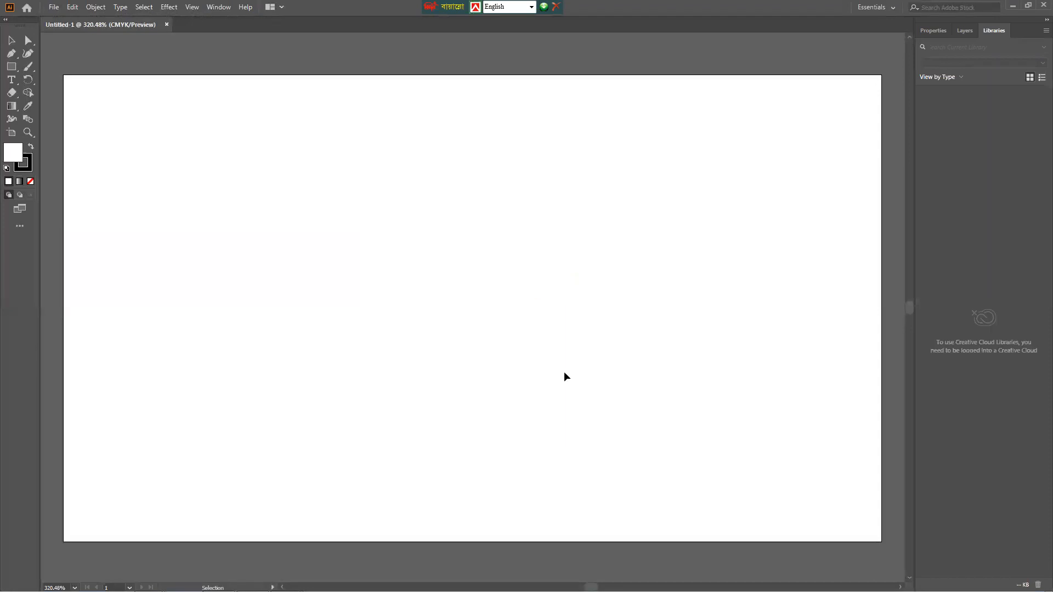
scroll(563, 370, "down", 2)
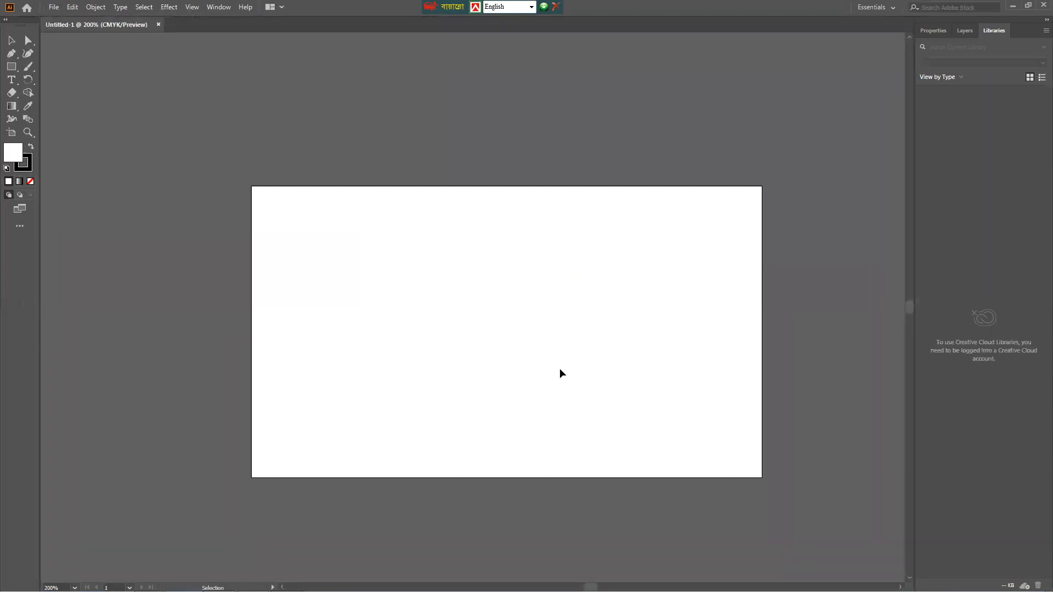
scroll(545, 360, "down", 1)
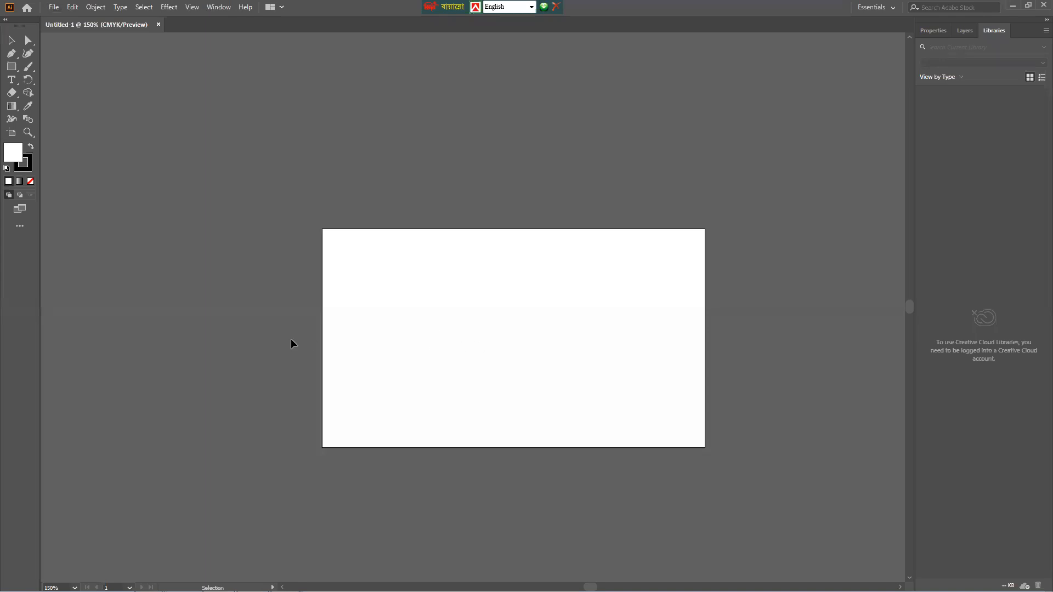
- Draw three rectangles of different sizes, two inside the artboard and one outside its upper-left corner
mouse_move(186, 586)
left_click_drag(13, 69, 14, 70)
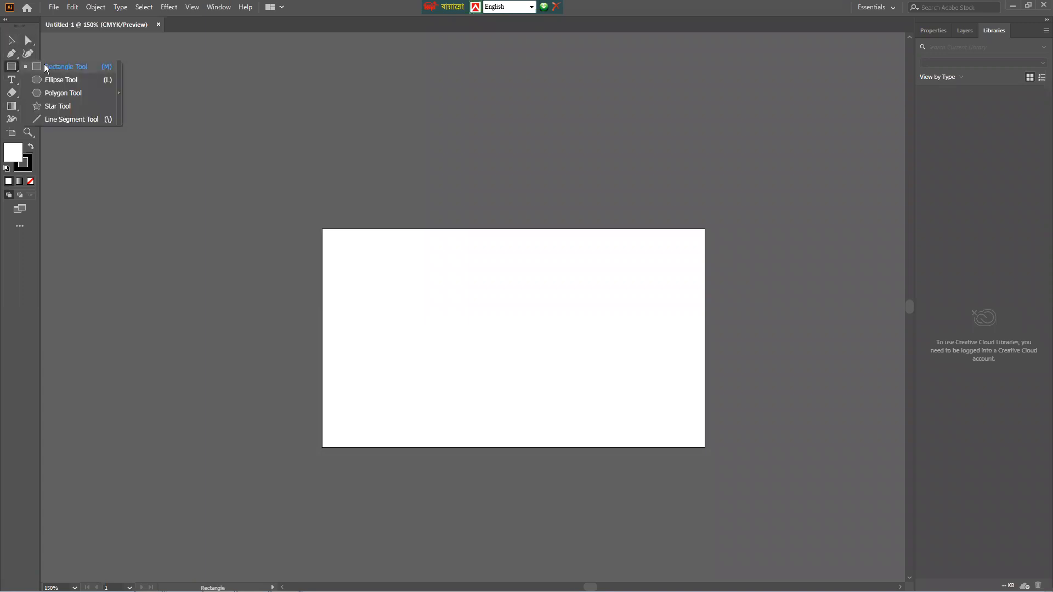
left_click(14, 67)
left_click(14, 67)
left_click(70, 67)
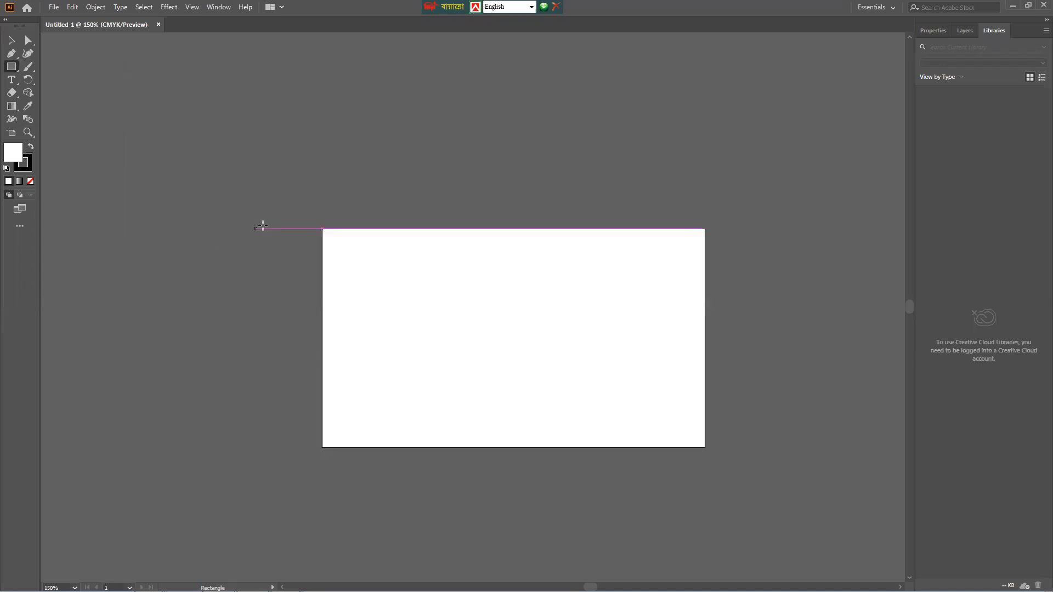
left_click_drag(359, 262, 489, 417)
left_click_drag(524, 303, 666, 407)
left_click_drag(182, 167, 306, 260)
- Move the three rectangles off the artboard: one at its upper left, one above it and the tall one to its left
left_click(11, 40)
left_click_drag(221, 216, 177, 200)
left_click_drag(454, 329, 293, 368)
left_click_drag(570, 376, 545, 191)
left_click_drag(546, 192, 550, 243)
left_click_drag(549, 243, 484, 149)
left_click_drag(483, 148, 573, 163)
left_click_drag(264, 165, 279, 134)
left_click(111, 162)
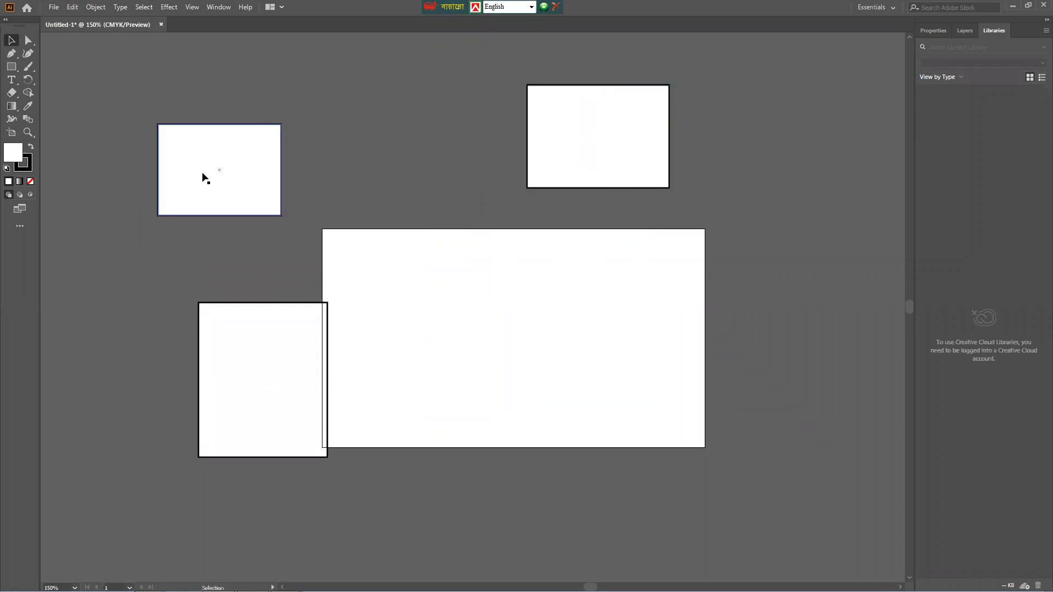
left_click_drag(204, 176, 231, 148)
left_click_drag(529, 142, 405, 162)
left_click_drag(259, 362, 228, 357)
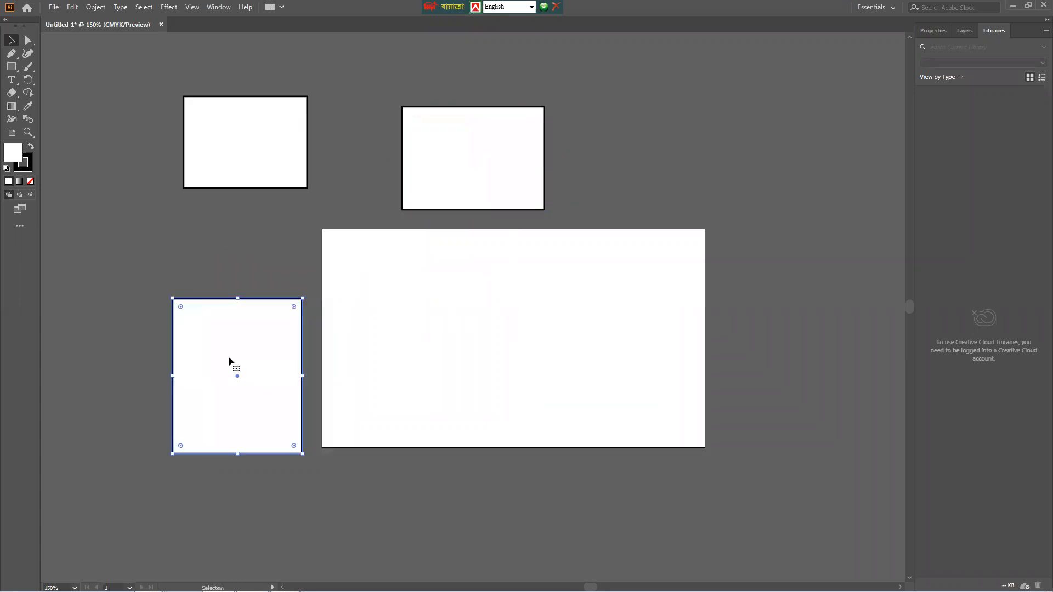
- Fill the rectangle at the upper left of the artboard with red, FF0000
left_click(222, 138)
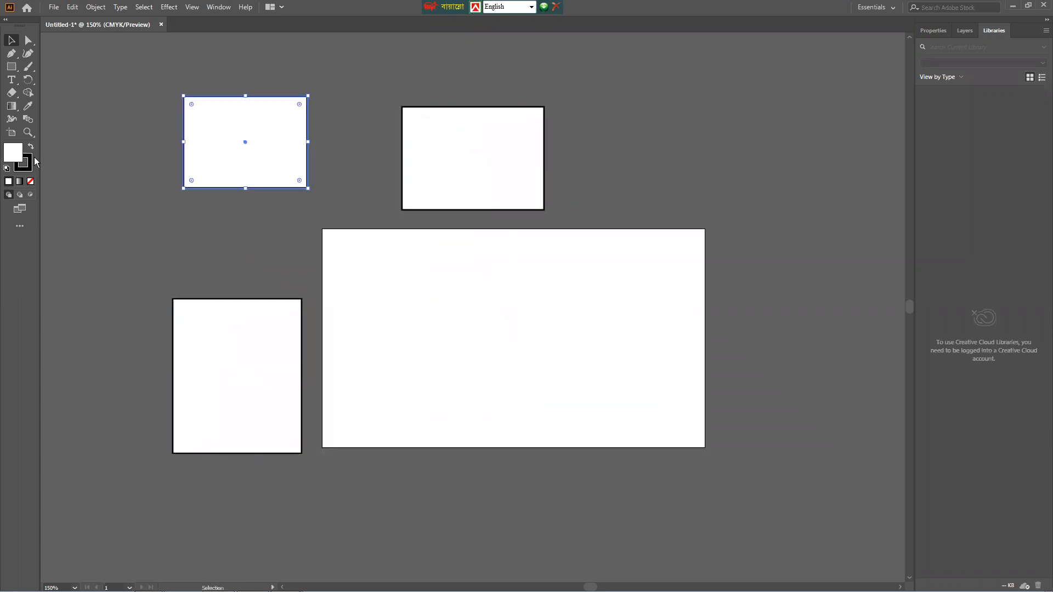
double_click(13, 152)
type("ff0000")
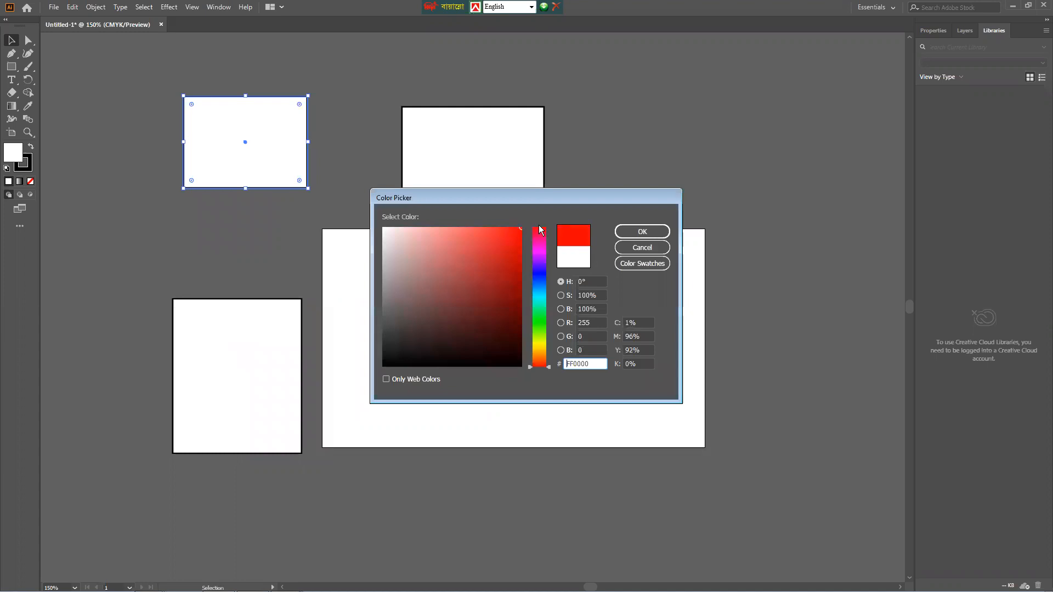
left_click(642, 231)
- Remove the stroke from the white rectangle above the artboard and deselect it
left_click_drag(364, 137, 492, 187)
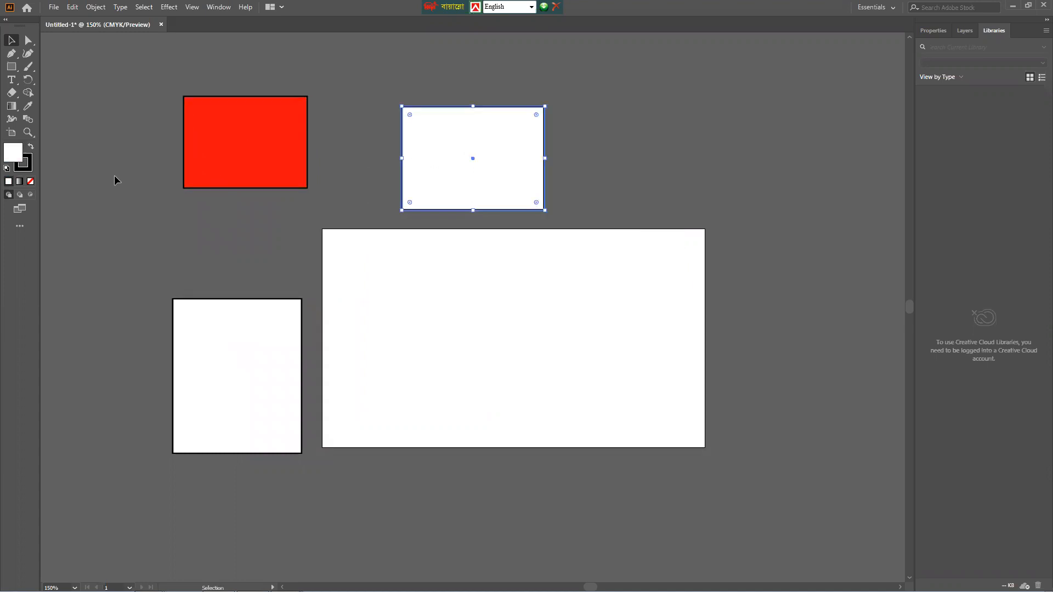
left_click(28, 163)
left_click(31, 181)
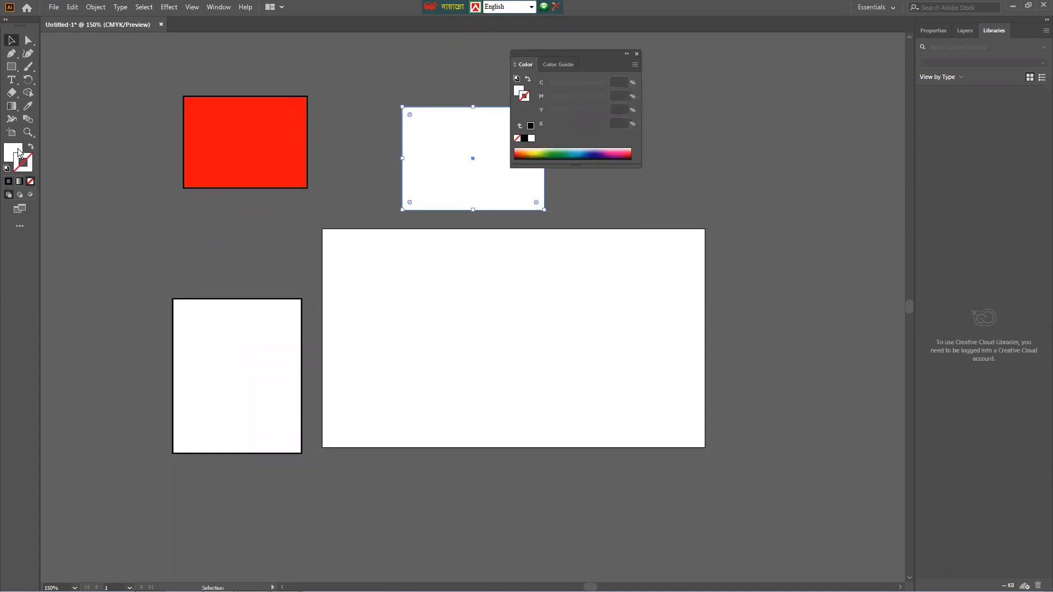
left_click(320, 225)
- Give the tall rectangle beside the artboard a pink stroke and remove its fill
left_click(293, 359)
left_click(26, 165)
double_click(27, 165)
left_click(512, 236)
left_click_drag(539, 271, 540, 229)
left_click(641, 231)
left_click_drag(257, 286, 284, 327)
left_click(8, 159)
left_click(32, 180)
- Move the tall outlined rectangle and the white rectangle so both overlap the artboard's upper-left corner
left_click_drag(148, 236, 308, 216)
left_click_drag(418, 168, 388, 204)
left_click_drag(398, 196, 343, 196)
left_click_drag(246, 171, 246, 177)
- Fill the white rectangle with teal, about C 84, M 0, Y 48, K 0, and shift it slightly upward
left_click(352, 196)
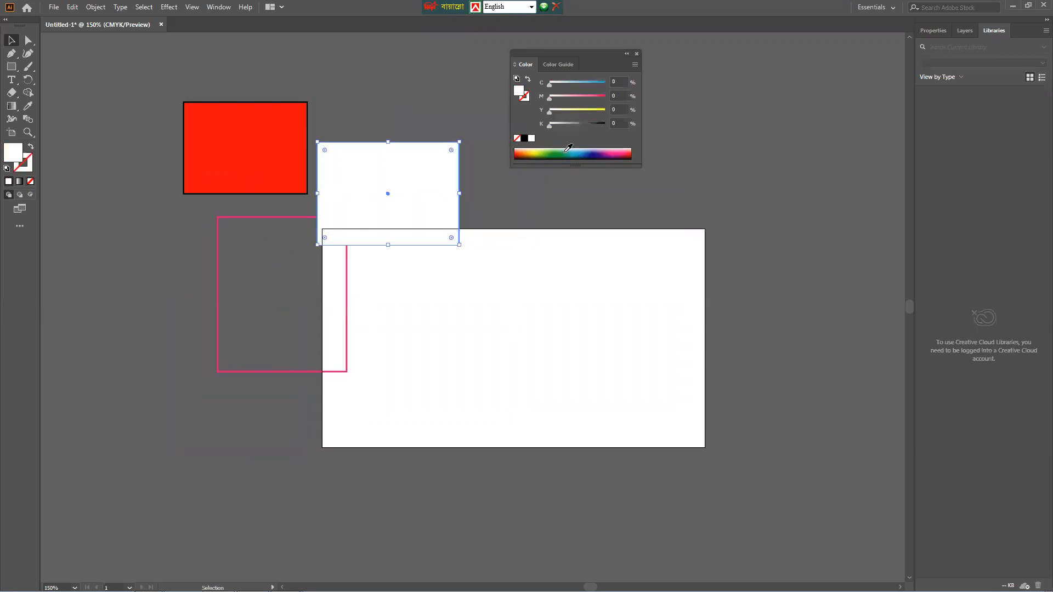
left_click(565, 151)
left_click_drag(410, 174, 410, 164)
left_click(597, 220)
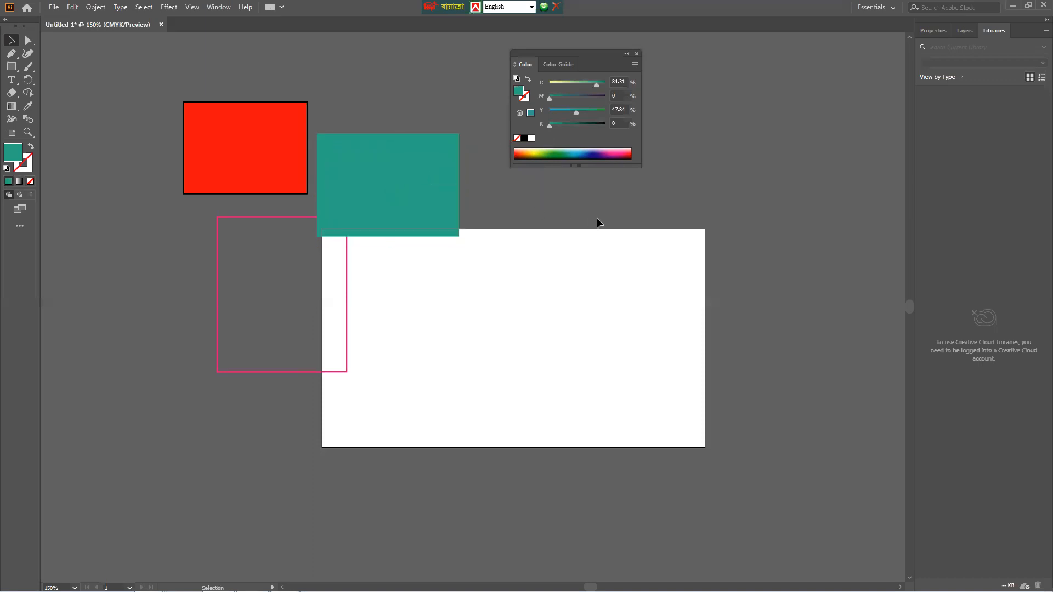
- Select the red, teal and outlined rectangles together, and clear the selection
right_click(632, 195)
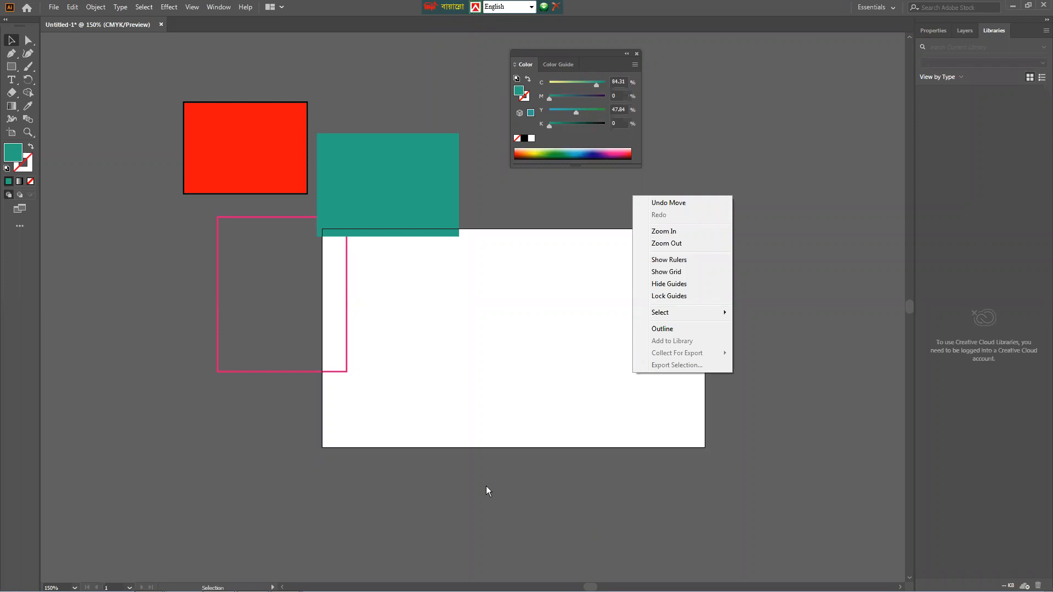
left_click_drag(122, 82, 403, 332)
left_click_drag(557, 361, 187, 203)
left_click(195, 169, "shift")
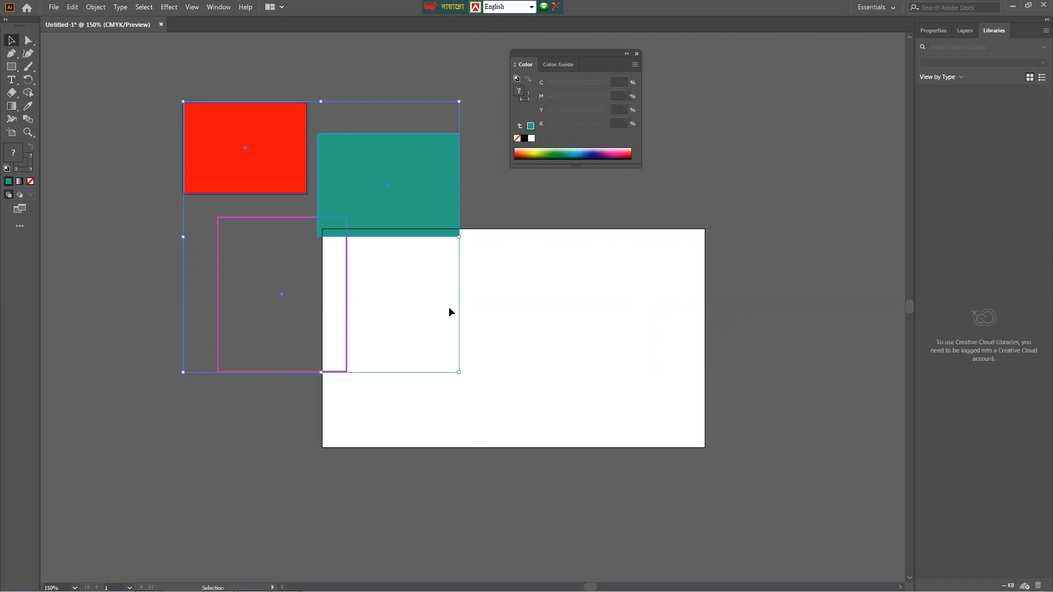
scroll(454, 337, "up", 3)
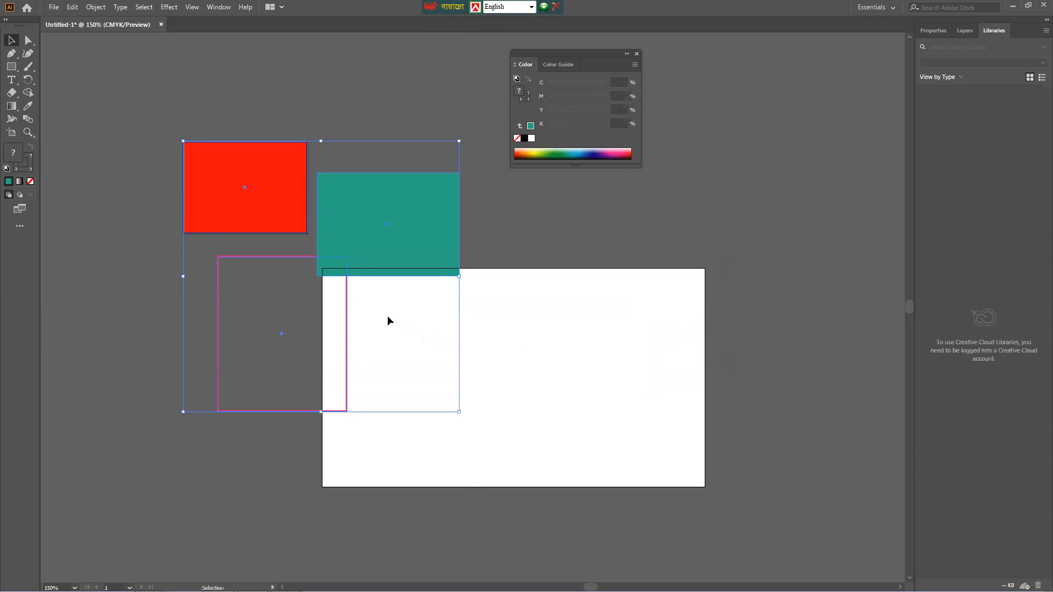
scroll(384, 313, "down", 2)
scroll(389, 313, "up", 1)
left_click(509, 221)
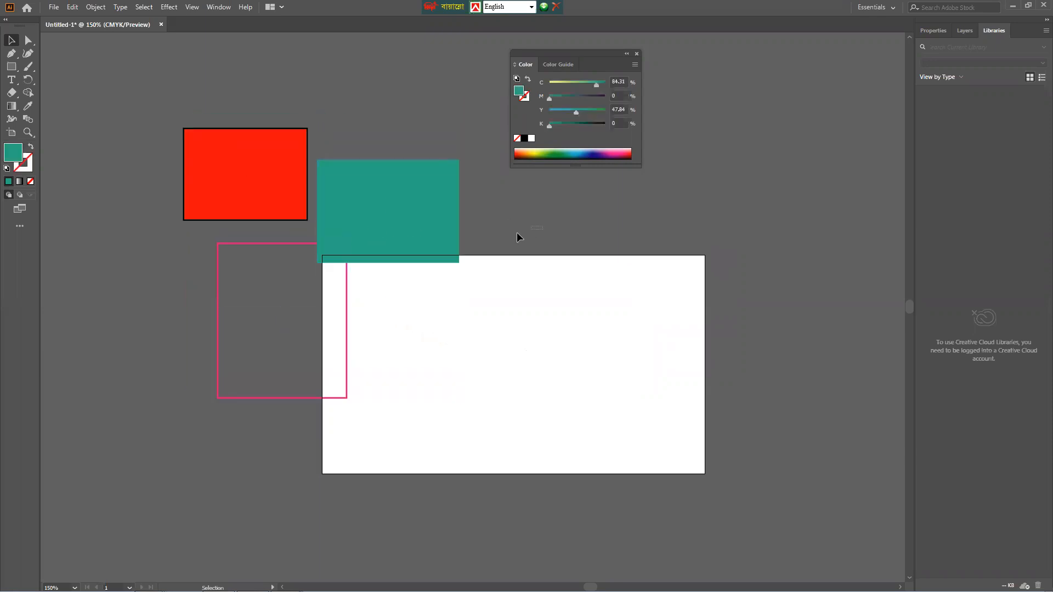
left_click_drag(140, 185, 139, 184)
- Select all three rectangles together and delete them
left_click_drag(104, 105, 448, 350)
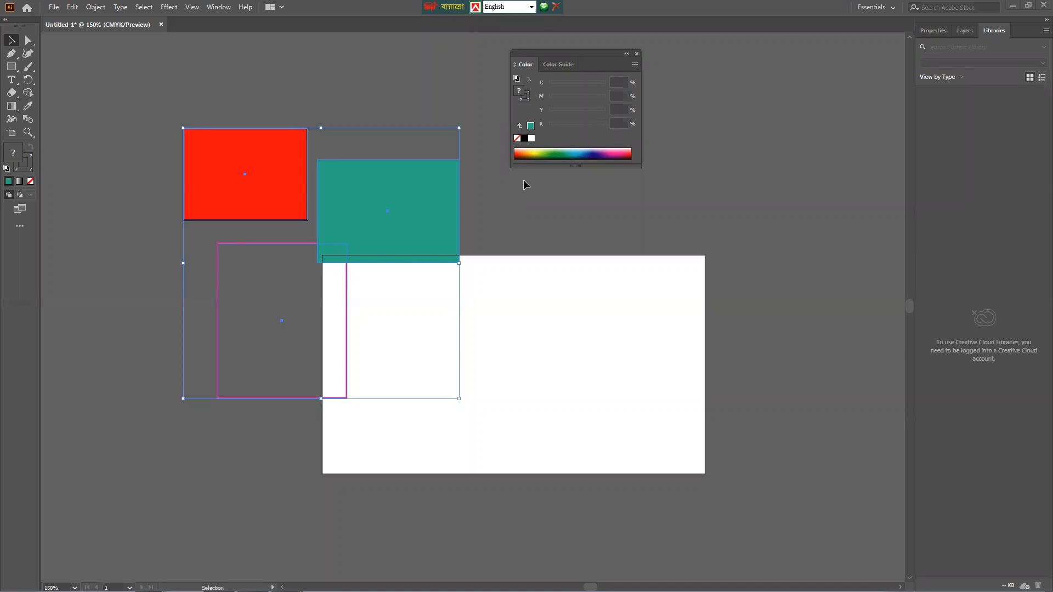
left_click(148, 103)
left_click_drag(148, 103, 472, 305)
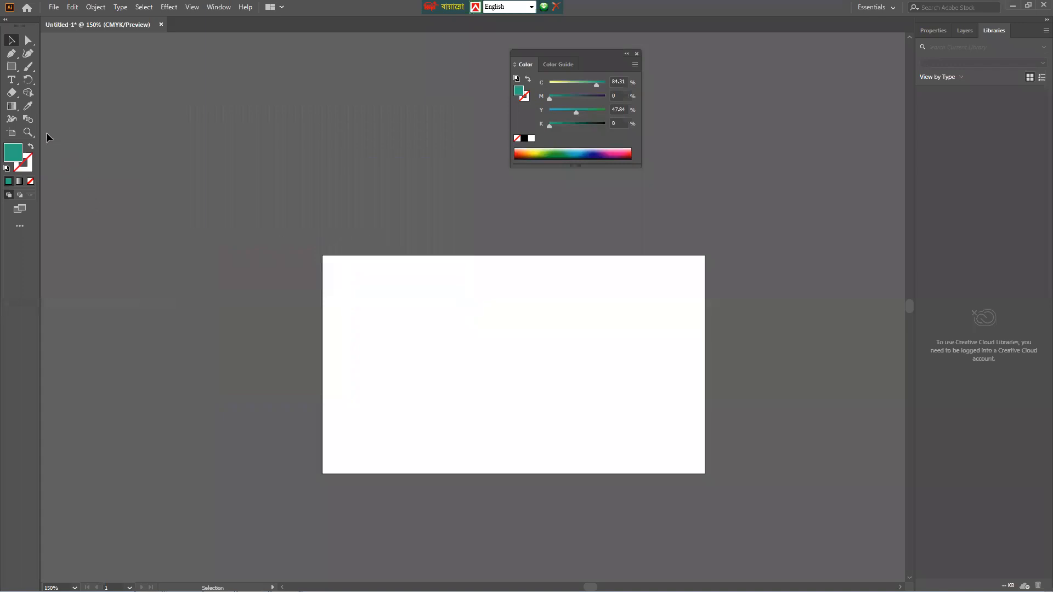
- Draw a teal rectangle about 2.65 in wide and 0.81 in high just above the artboard
left_click(11, 68)
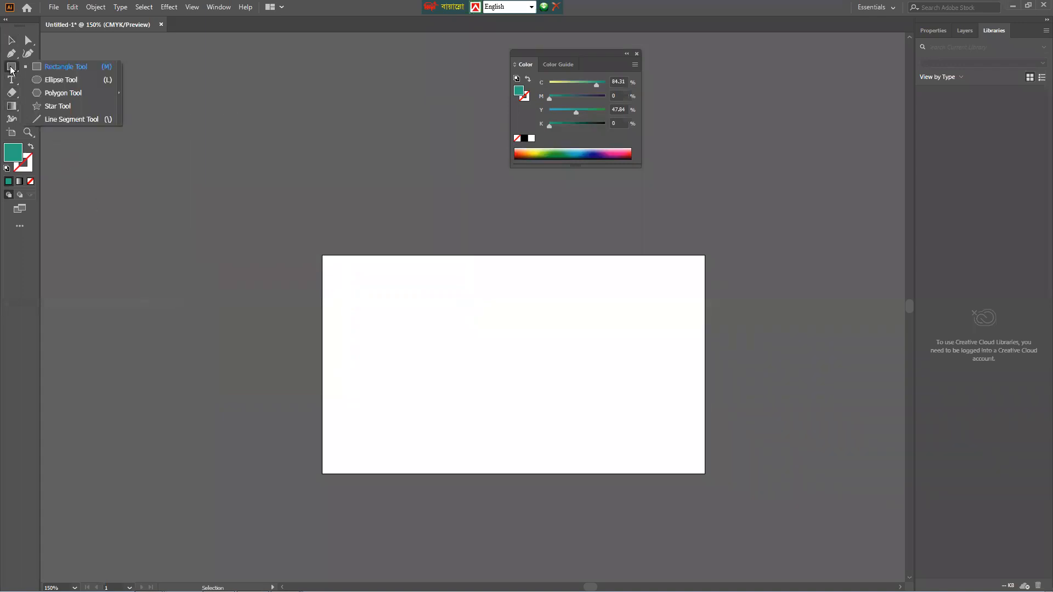
left_click(71, 68)
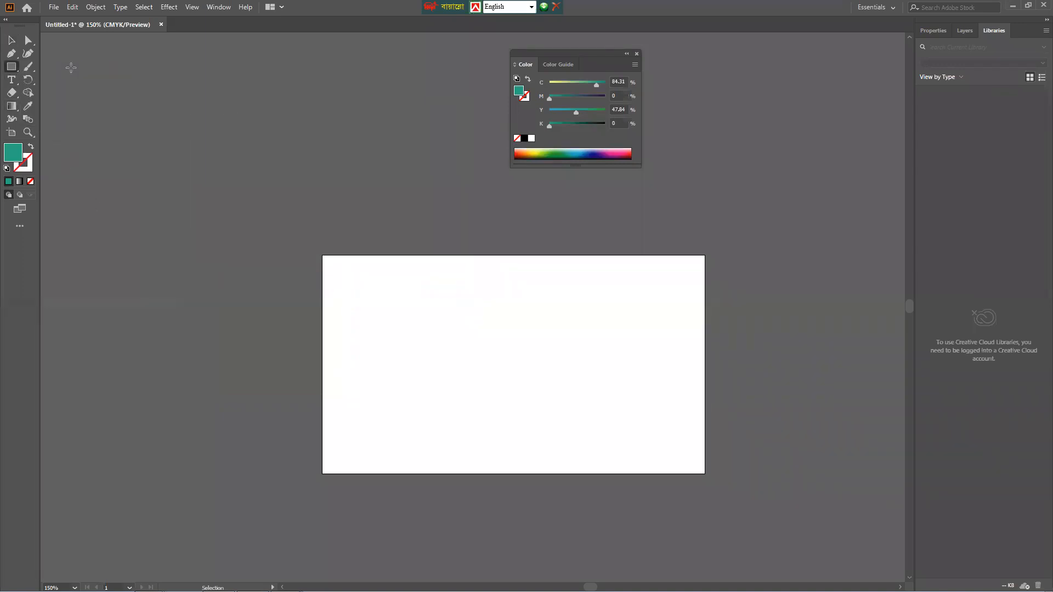
left_click_drag(233, 253, 519, 166)
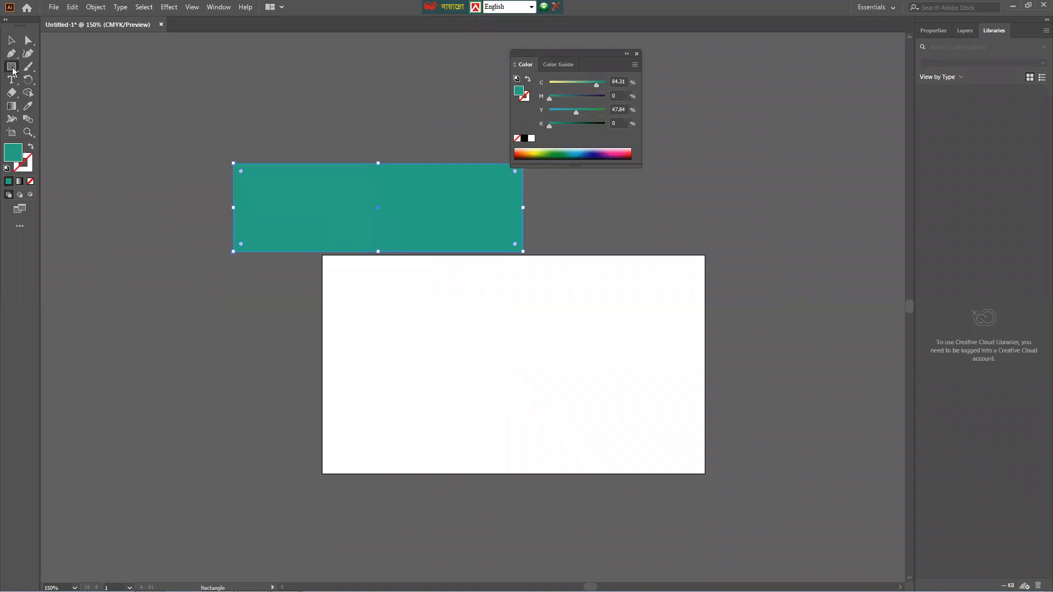
- Create a rectangle exactly 3.5 in wide and 2 in high, starting outside the artboard's lower left edge
left_click(237, 302)
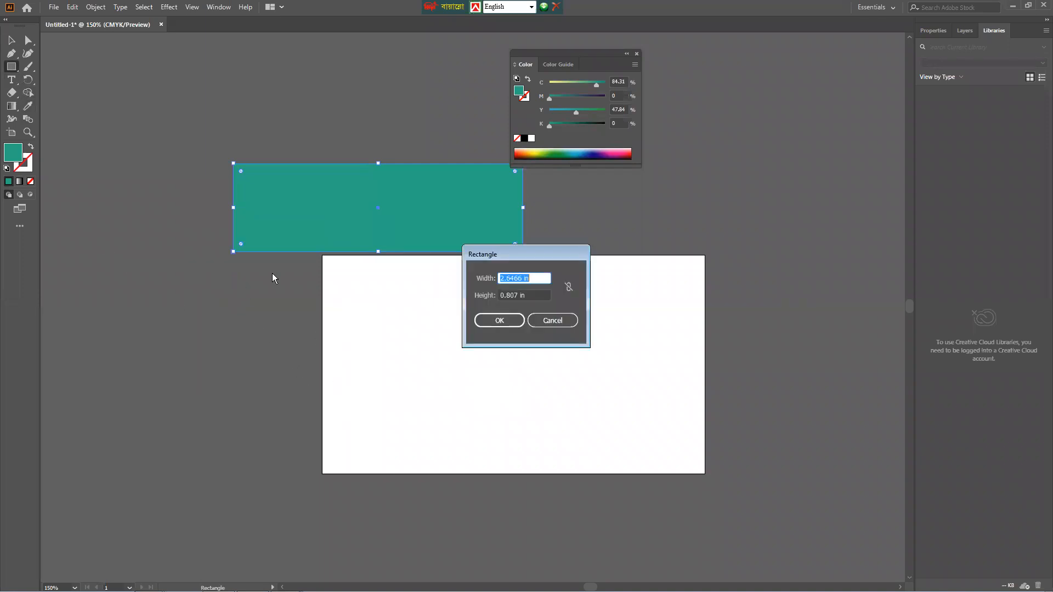
left_click(552, 320)
left_click(269, 346)
type("3.5")
key("Tab")
type("5")
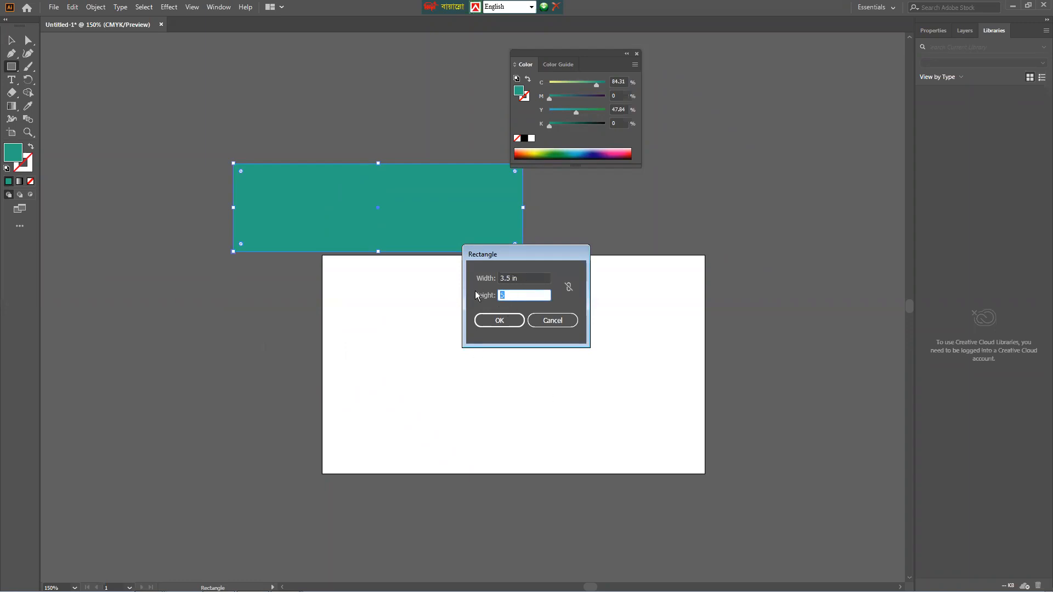
left_click(498, 321)
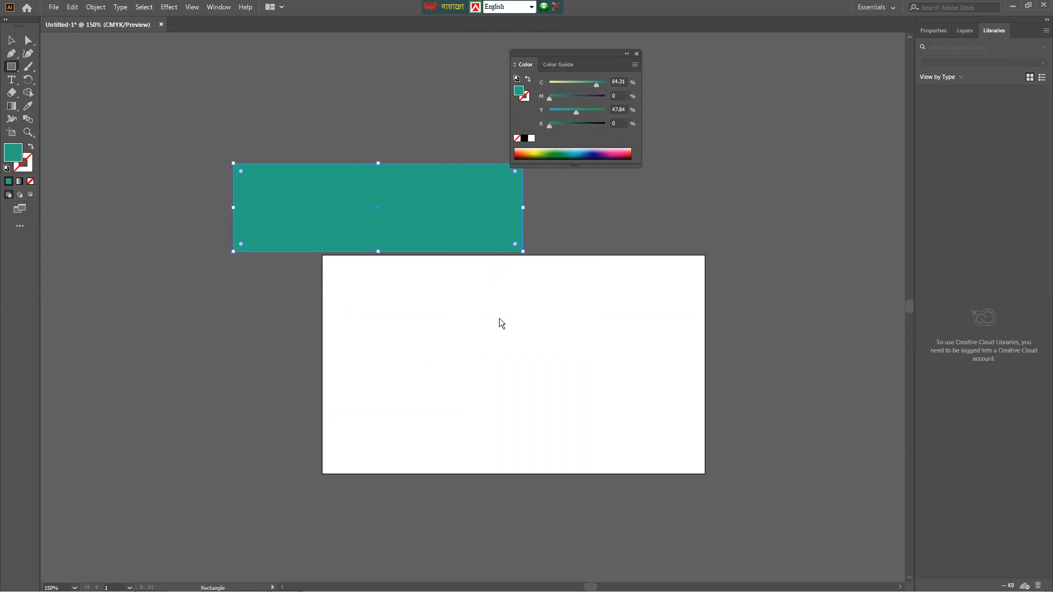
- Create another rectangle 3 in wide and 2 in high, overlapping the 3.5 in wide one
left_click(177, 306)
left_click(550, 320)
left_click(253, 295)
type("3")
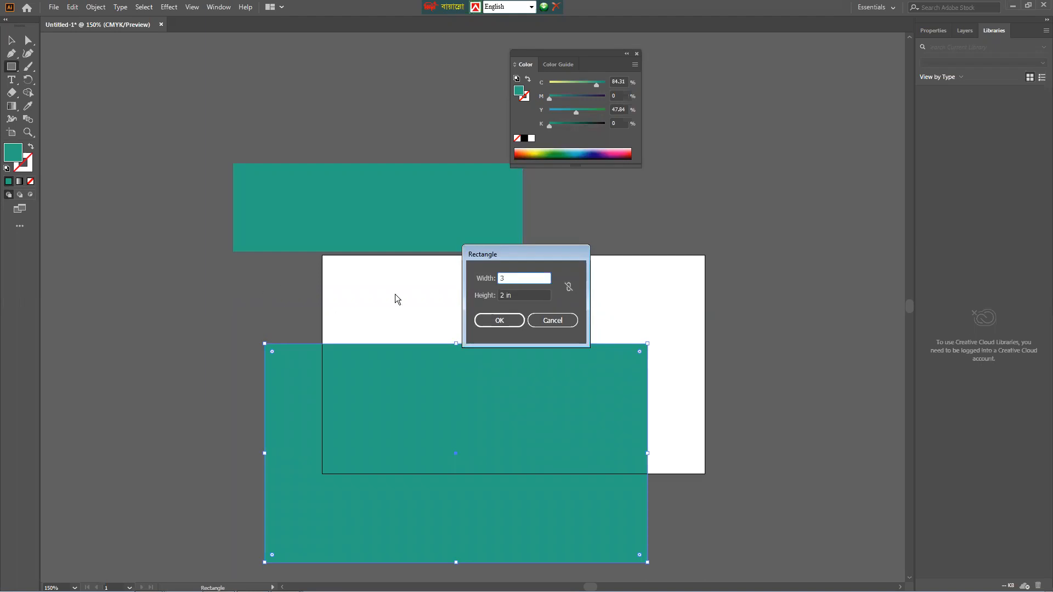
left_click(499, 320)
- Delete the 3 in wide rectangle and the narrow teal rectangle above the artboard
left_click(11, 40)
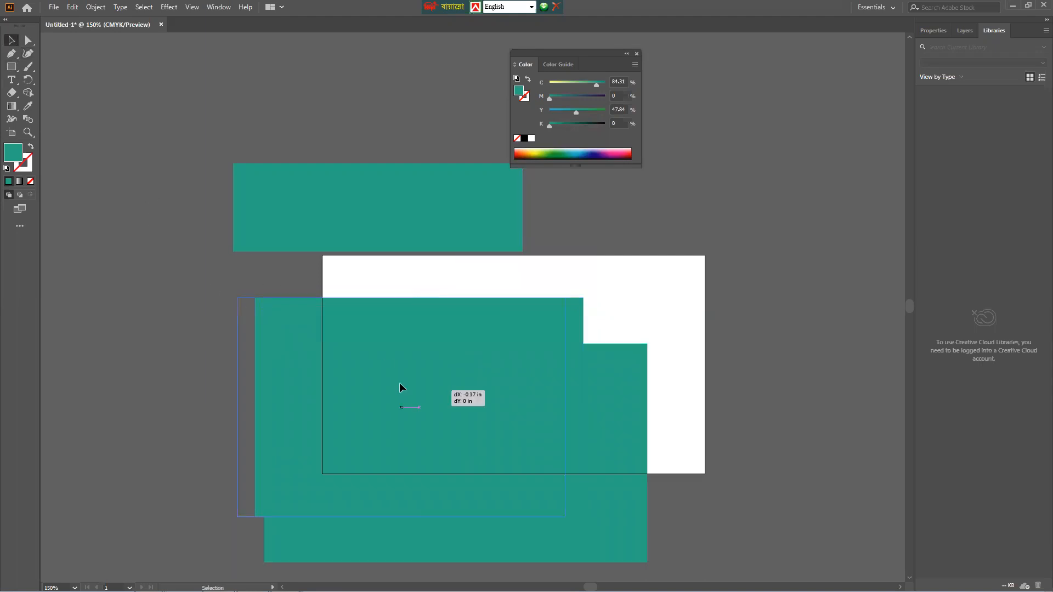
left_click_drag(429, 391, 181, 359)
key("Delete")
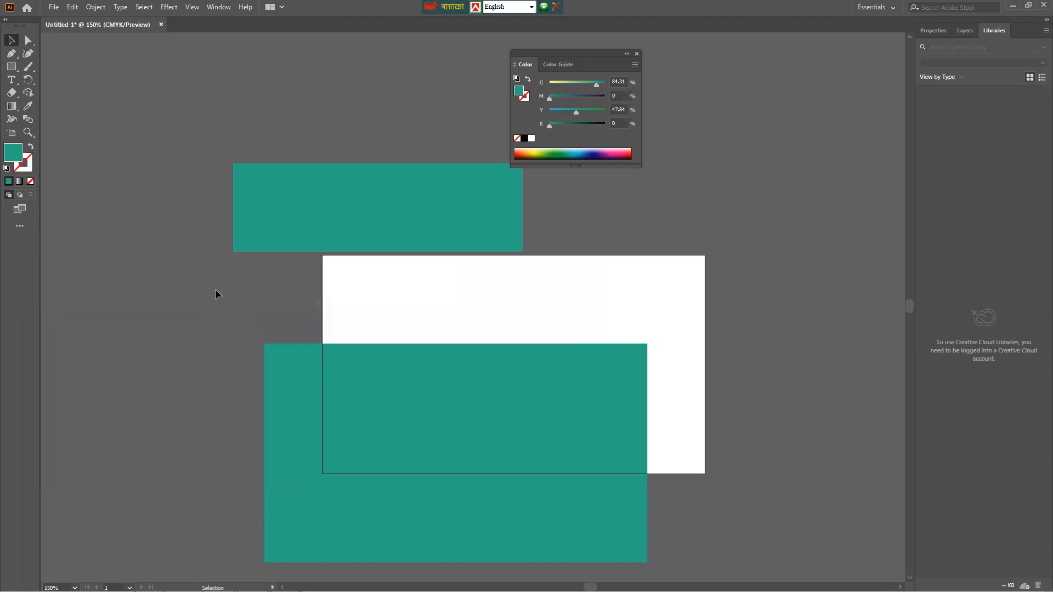
left_click(301, 222)
key("Delete")
- Move the remaining 3.5 by 2 in rectangle so it exactly covers the artboard, and deselect it
left_click(315, 364)
left_click_drag(316, 365, 373, 276)
left_click(160, 120)
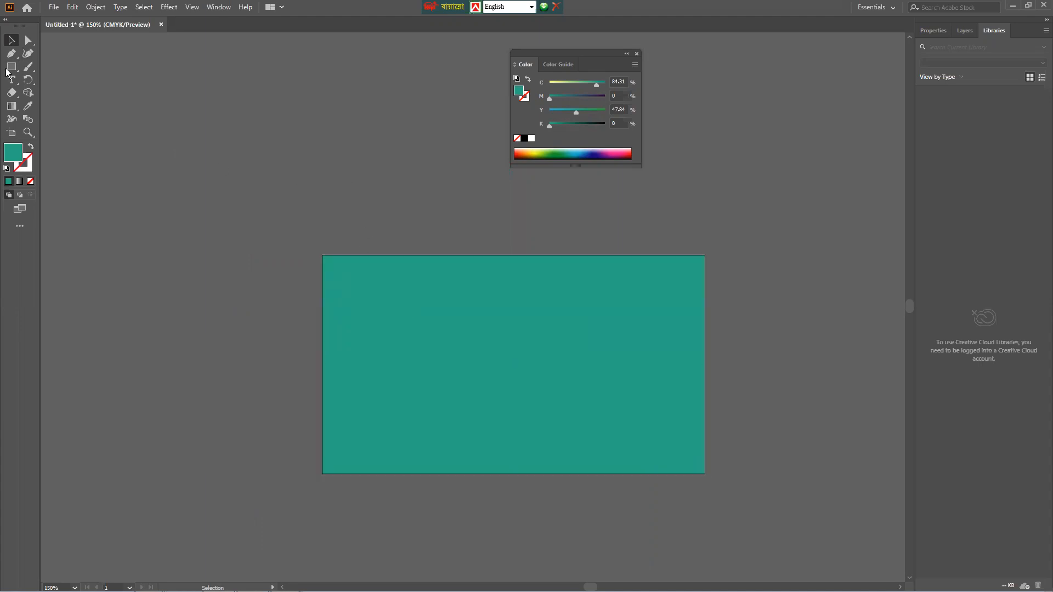
- Fill the rectangle covering the artboard with the grey C1C1C1
scroll(265, 189, "down", 1)
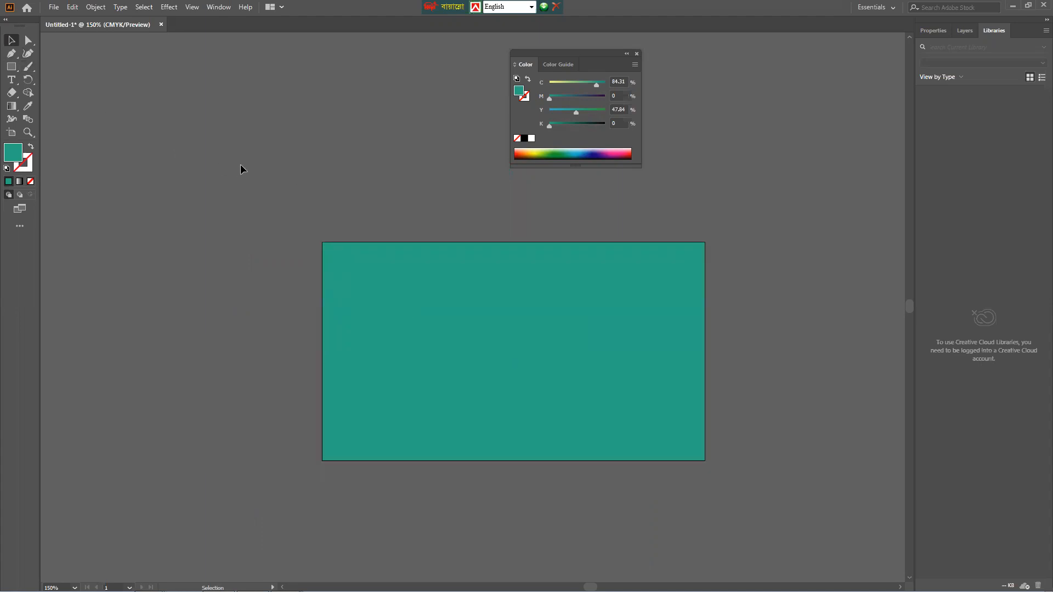
scroll(241, 168, "down", 1)
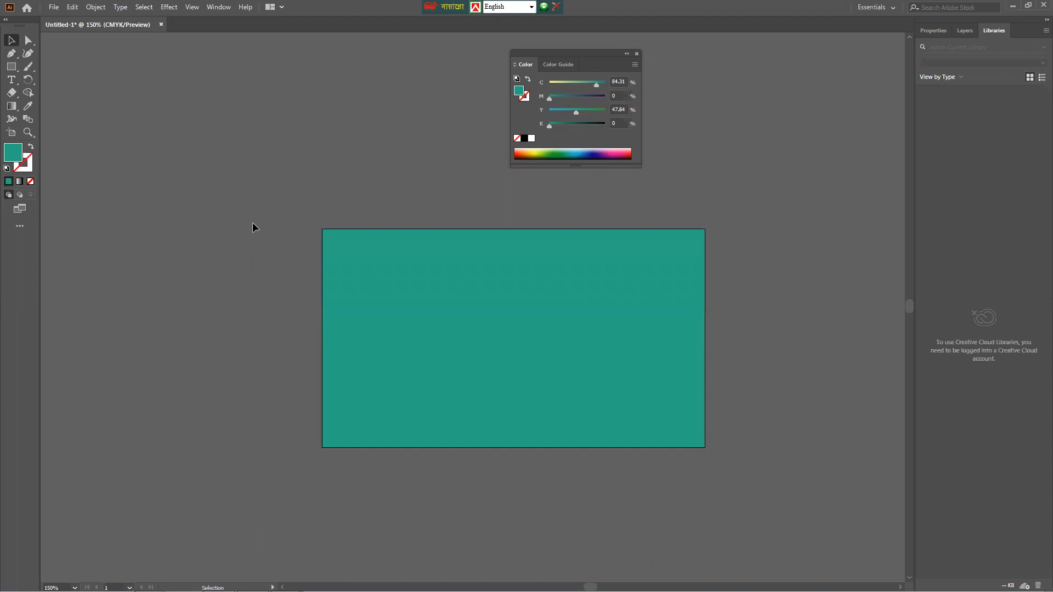
left_click(410, 274)
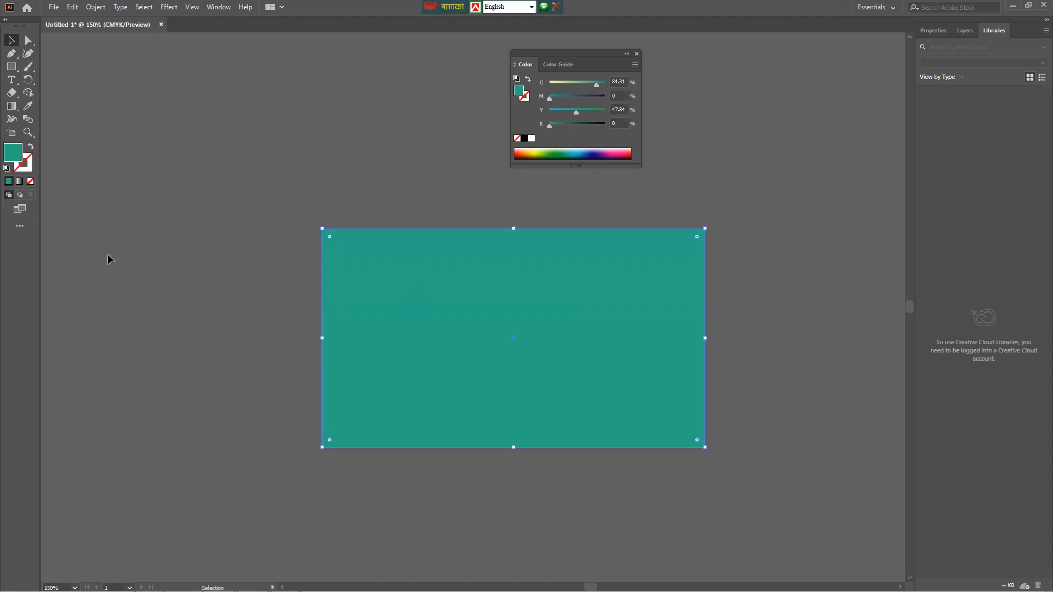
double_click(13, 152)
left_click_drag(385, 242, 379, 260)
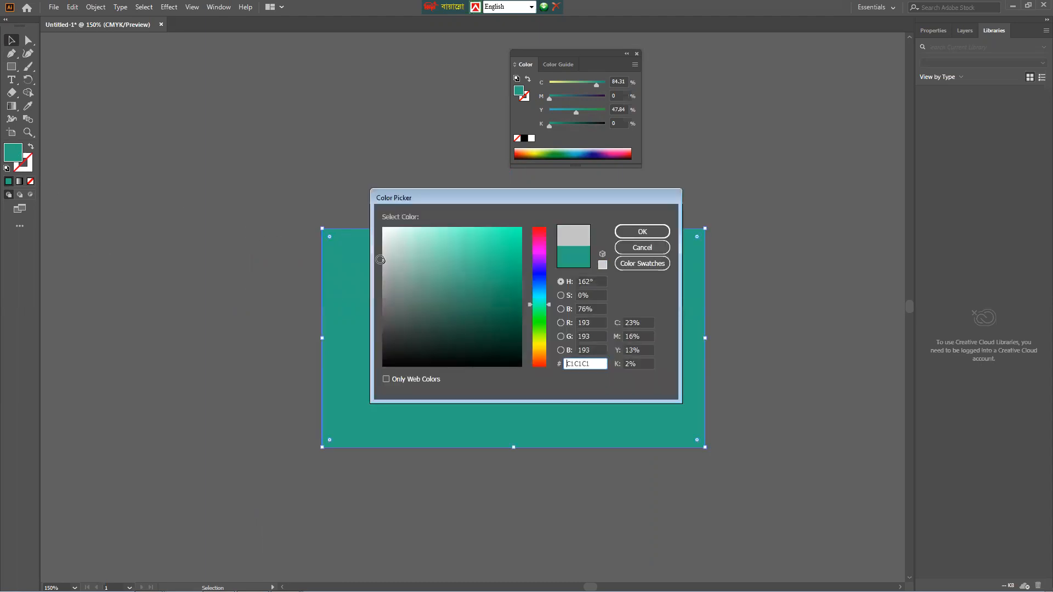
left_click(639, 232)
left_click(434, 199)
left_click(445, 264)
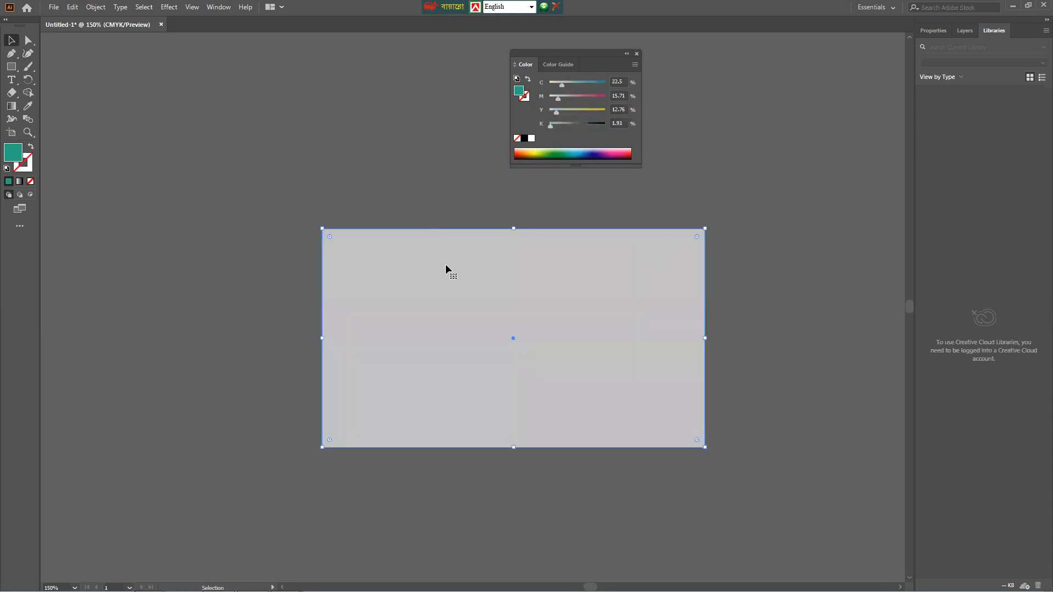
- Change the artboard-covering rectangle's fill to the light grey E2E2E2 and deselect it
double_click(18, 158)
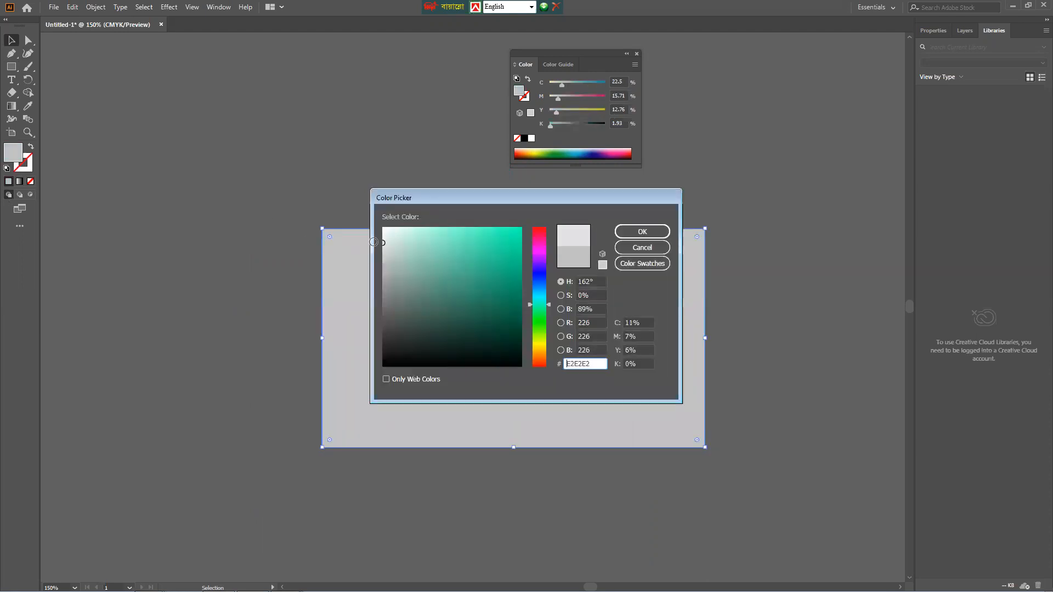
left_click(664, 230)
left_click(406, 140)
left_click(539, 417)
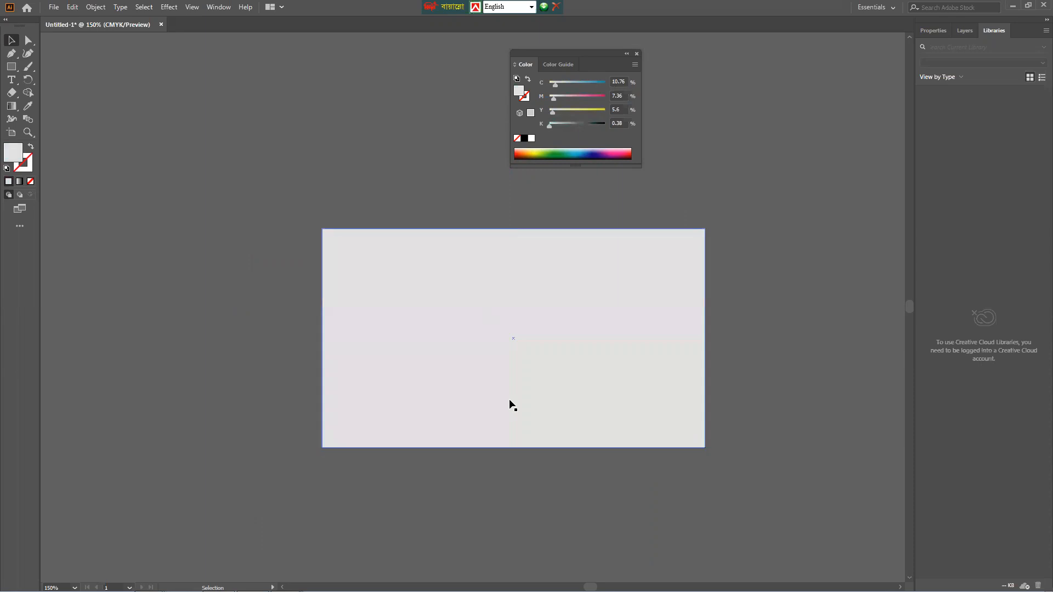
- Draw a small, nearly square rectangle in the artboard's upper left corner and fill it with mustard yellow
left_click(11, 67)
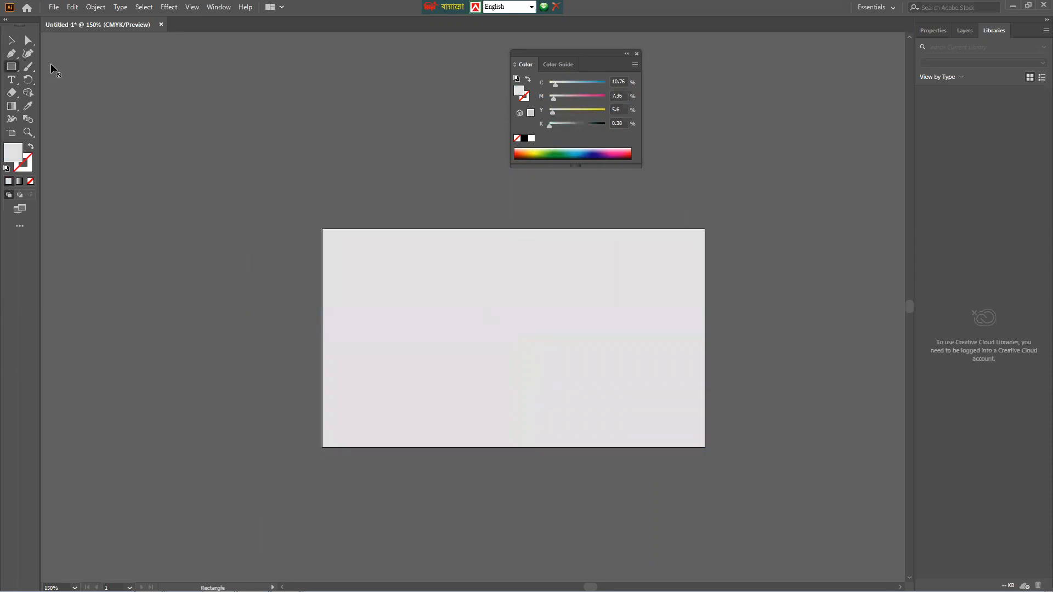
left_click_drag(14, 66, 60, 67)
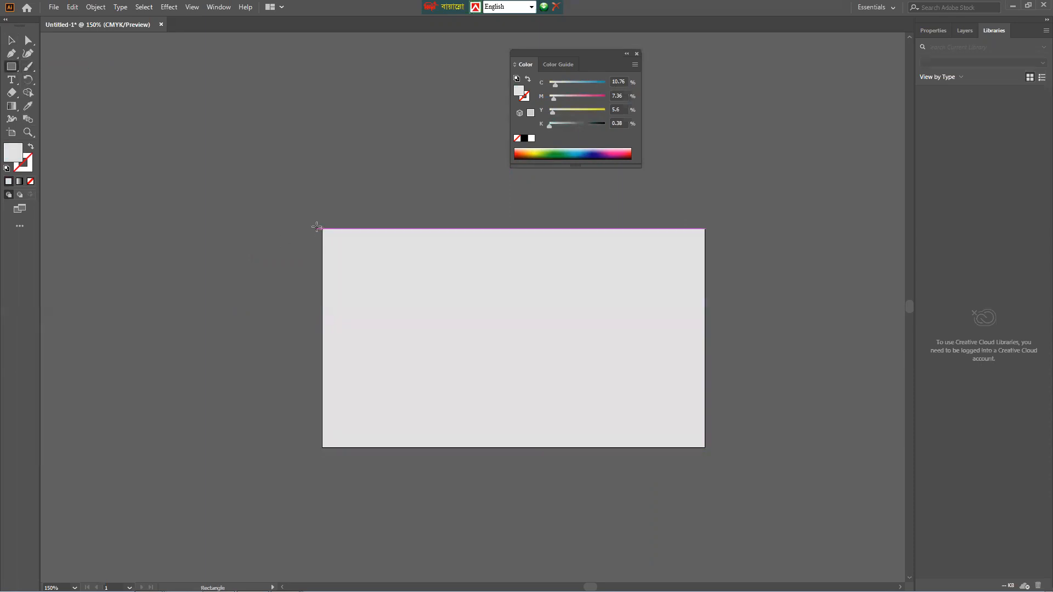
left_click_drag(322, 230, 394, 308)
left_click(530, 154)
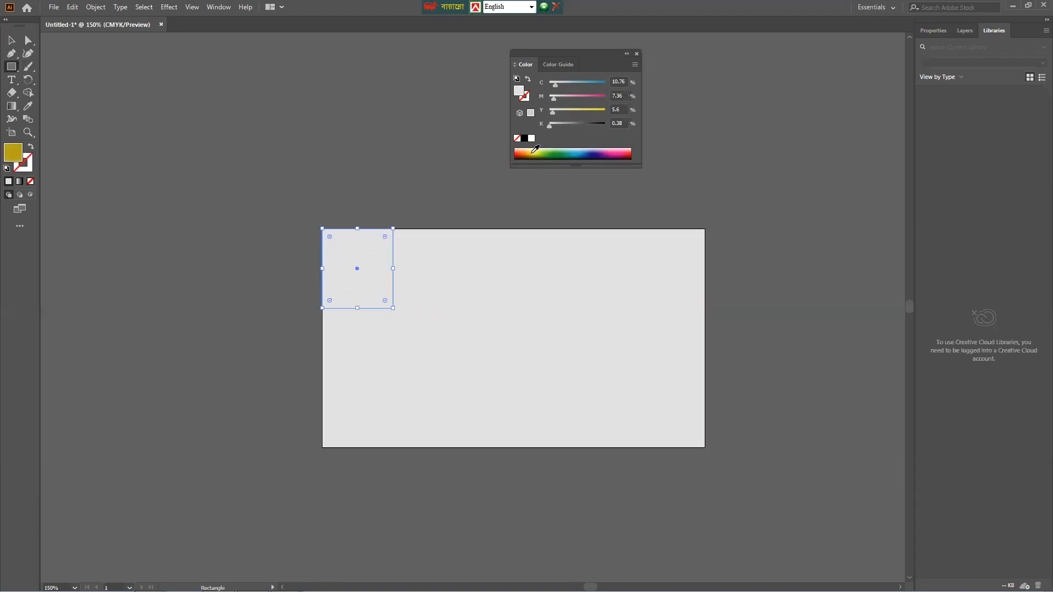
- Place two copies of the yellow rectangle further right on the artboard, and select the original in the corner
left_click(11, 40)
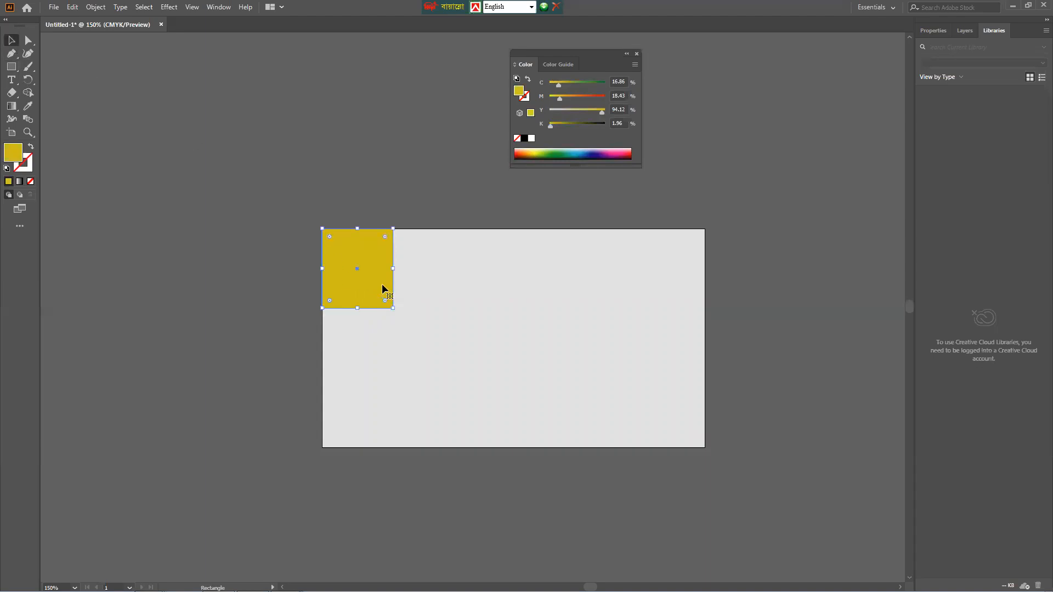
left_click_drag(369, 289, 577, 331)
left_click(334, 159)
left_click(370, 273)
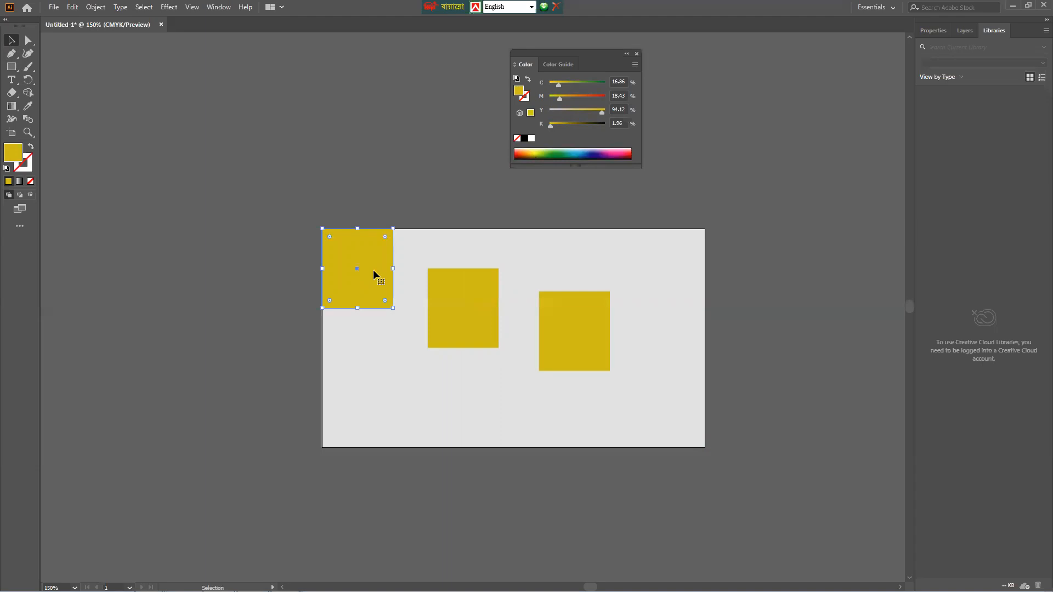
- Try pulling only the corner rectangle's lower right anchor outward to about X 0.93 in, Y 1.48 in, and return it
left_click(26, 48)
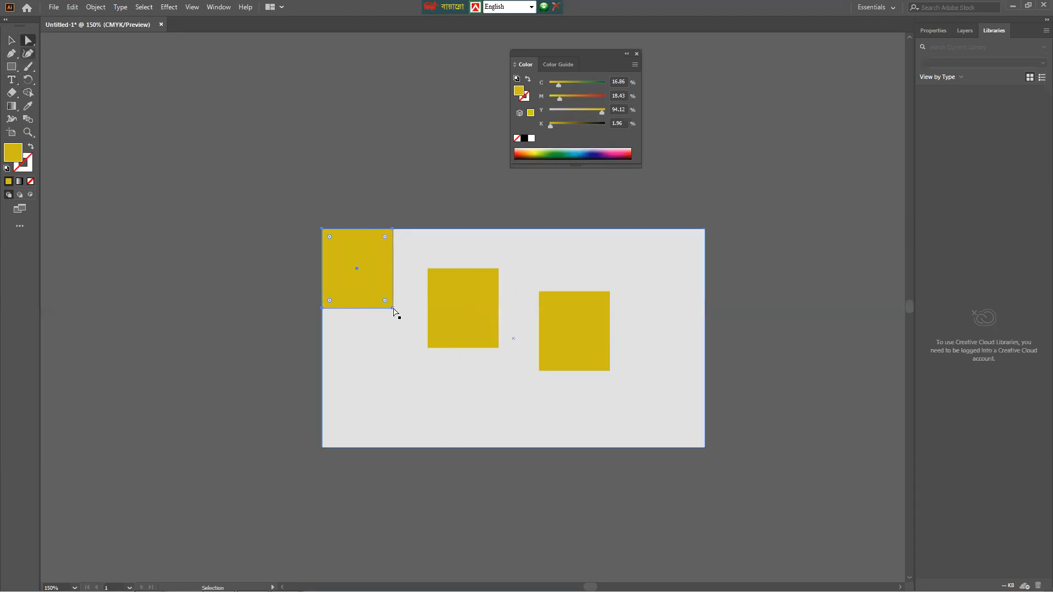
left_click_drag(392, 309, 423, 390)
left_click(375, 385)
left_click(376, 313)
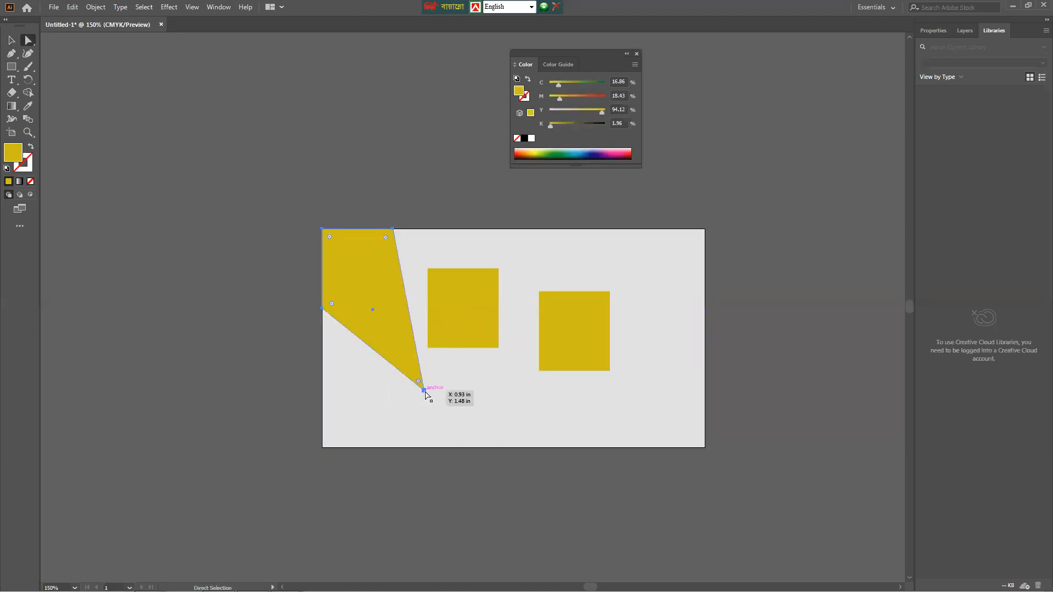
left_click_drag(422, 377, 393, 308)
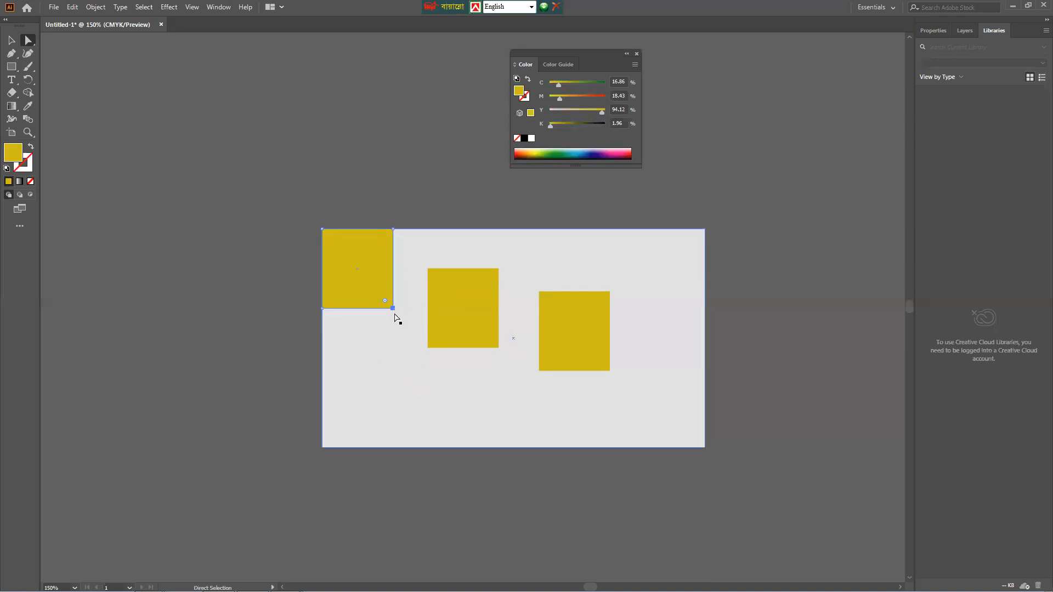
- Reshape the yellow corner rectangle by moving its lower left anchor down and its lower right anchor outward
left_click_drag(322, 308, 322, 347)
left_click(395, 311)
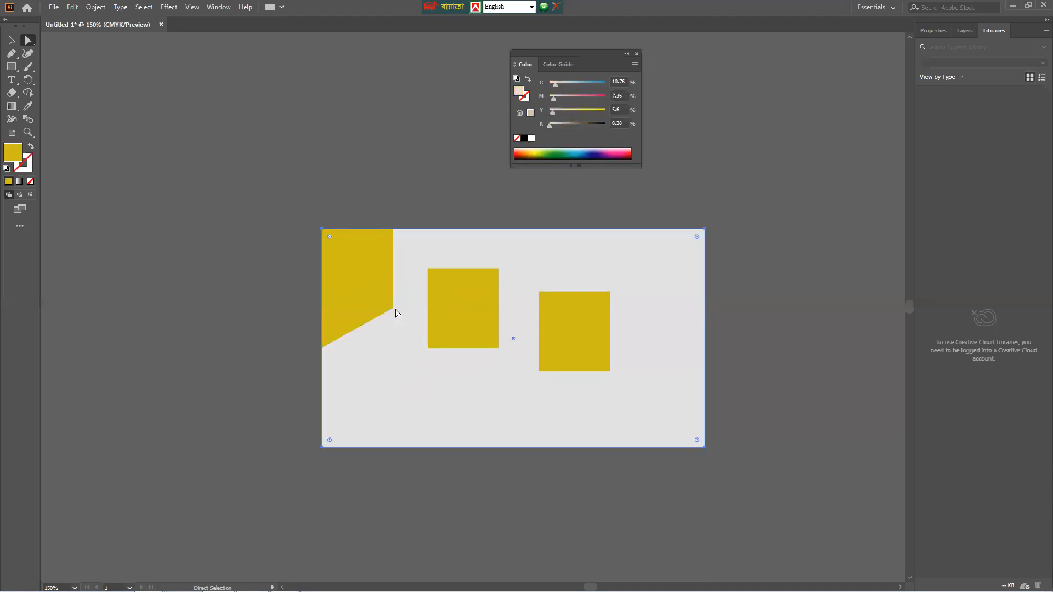
left_click_drag(393, 309, 409, 338)
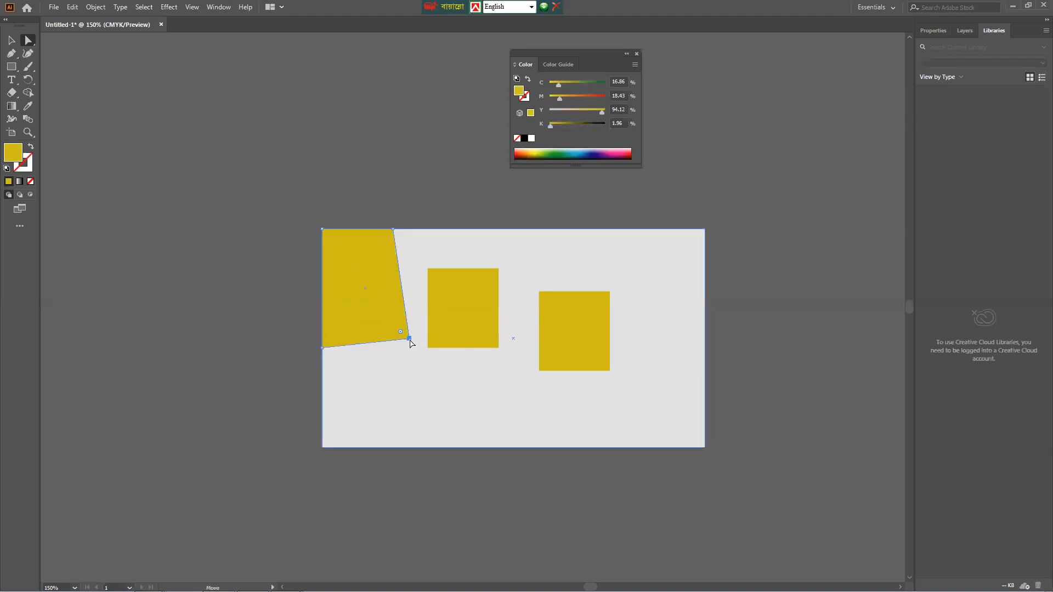
left_click(306, 283)
- Delete the reshaped yellow corner shape and both yellow copies from the artboard
left_click(10, 67)
left_click(10, 66)
left_click(11, 40)
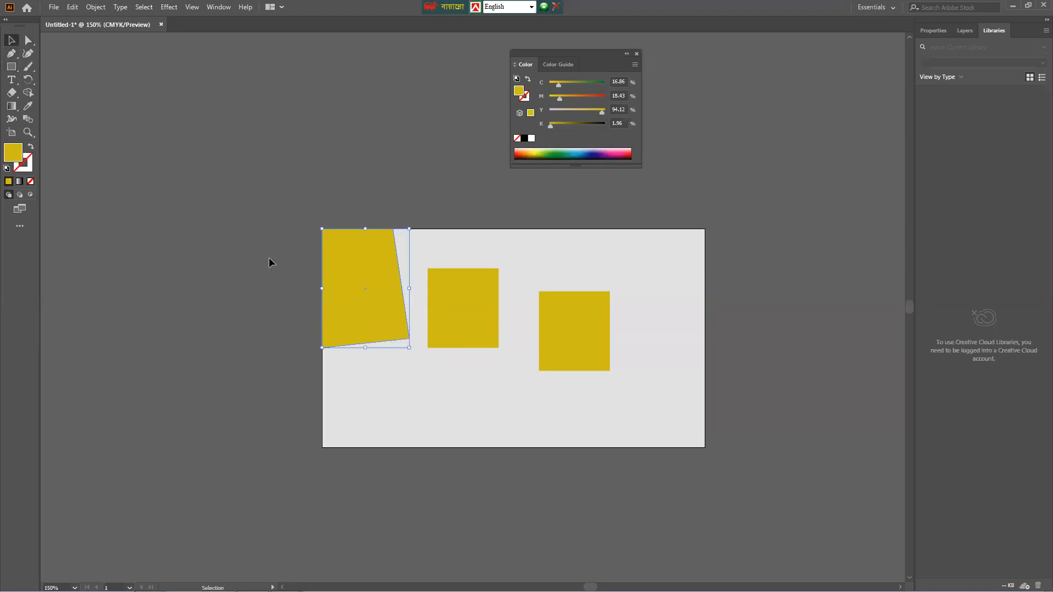
key("Delete")
left_click(467, 311)
key("Delete")
left_click(553, 331)
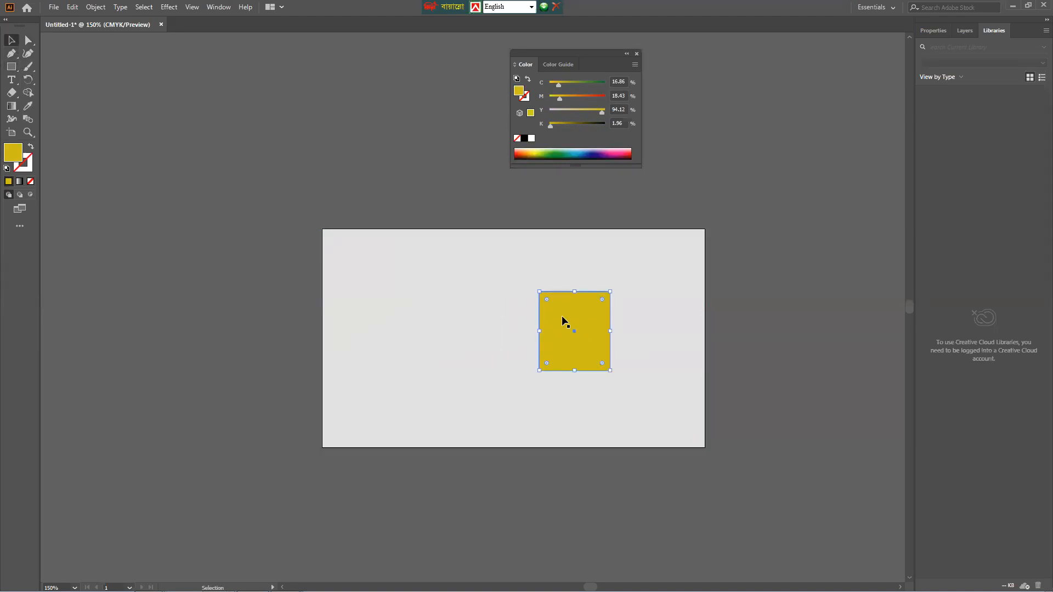
key("Delete")
- Draw a full-height rectangle from about X 1.82 in to the artboard's right edge and fill it with black 000000
left_click(16, 66)
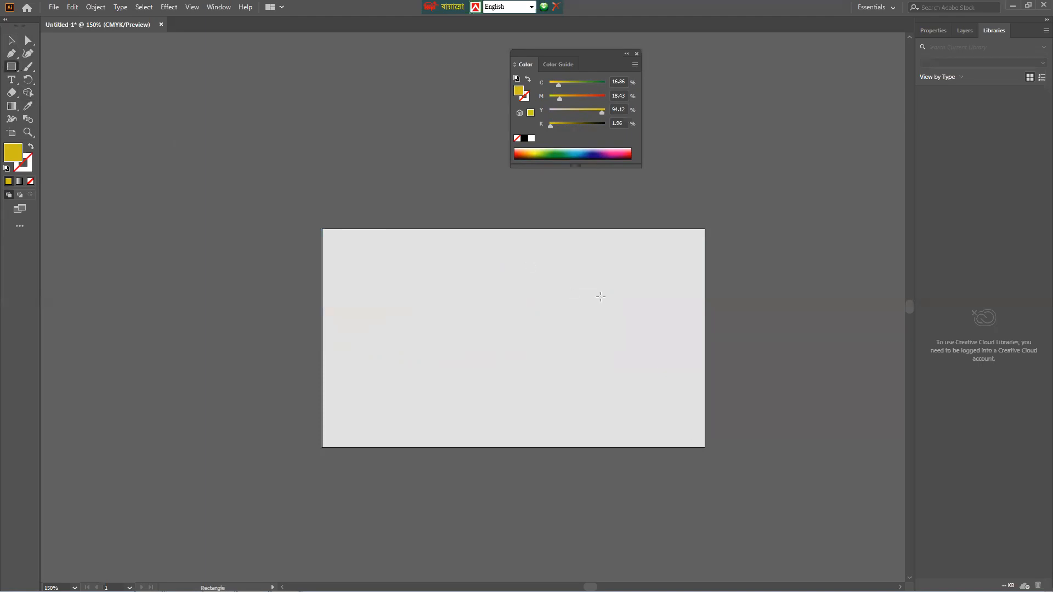
left_click_drag(520, 229, 705, 447)
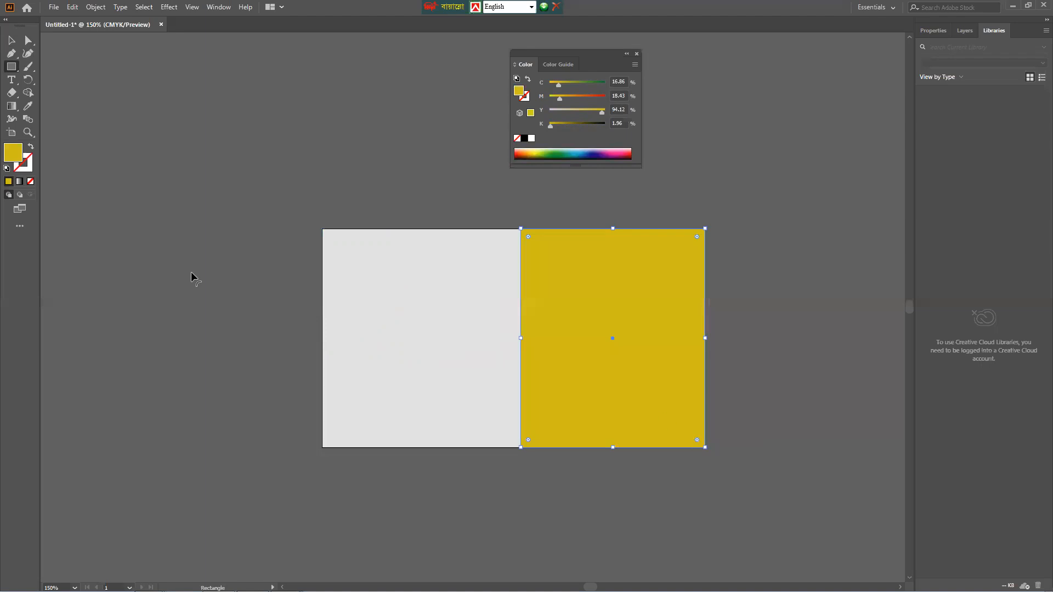
double_click(23, 158)
mouse_move(424, 316)
left_mouse_down()
mouse_move(470, 354)
mouse_move(529, 370)
left_mouse_up()
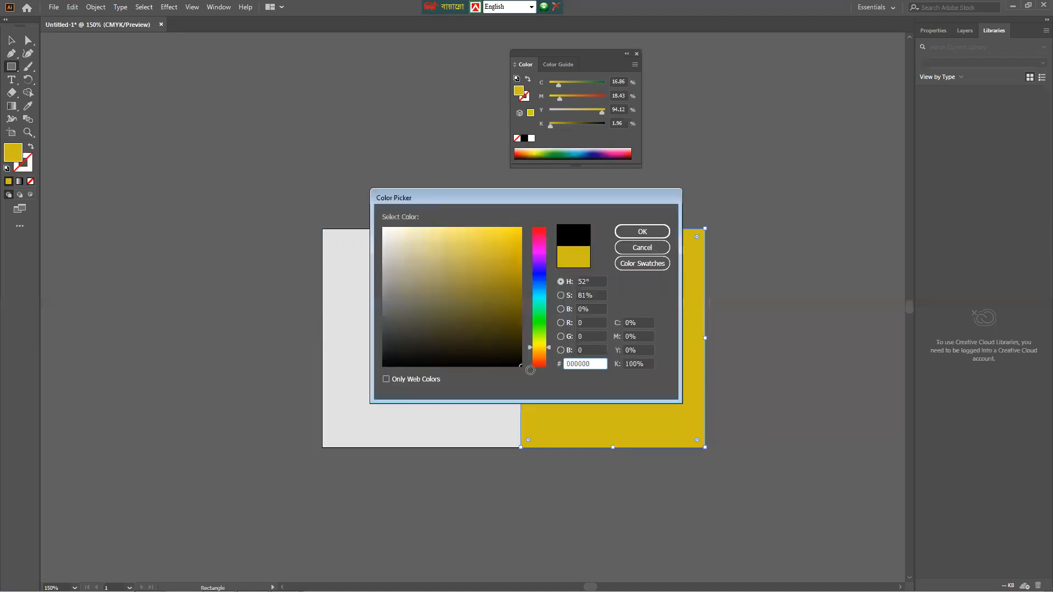
left_click(642, 233)
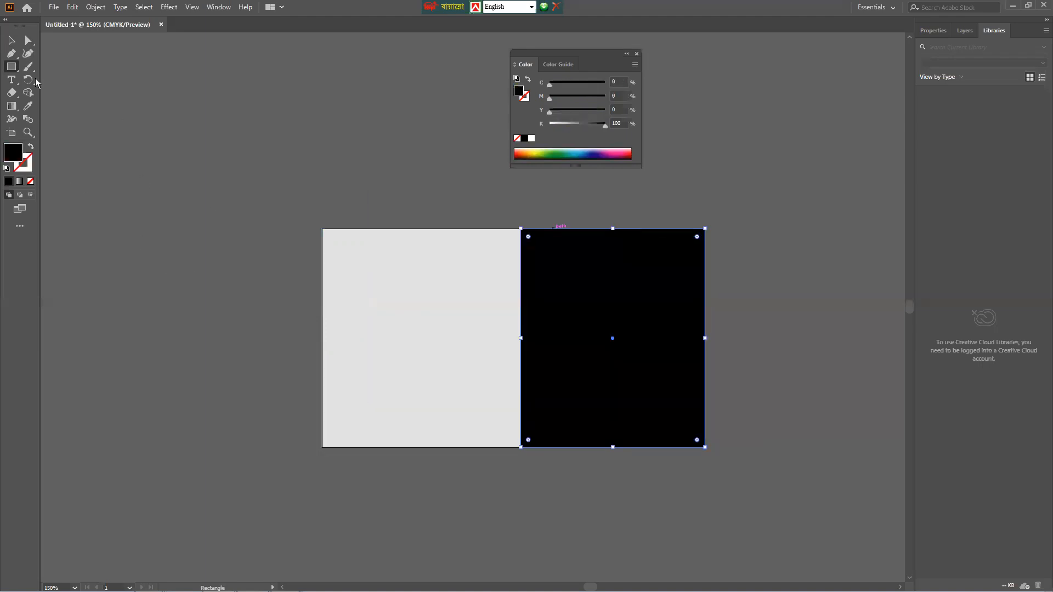
- Slant the black rectangle's left side by moving its upper left anchor rightward along the artboard's top edge, and deselect it
left_click(30, 41)
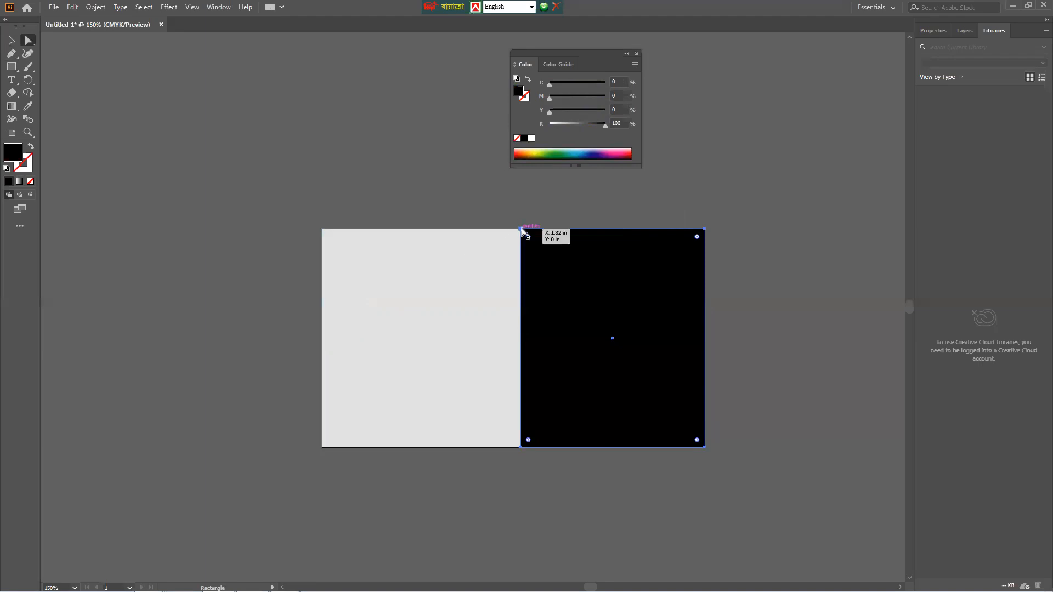
left_click_drag(522, 230, 589, 229)
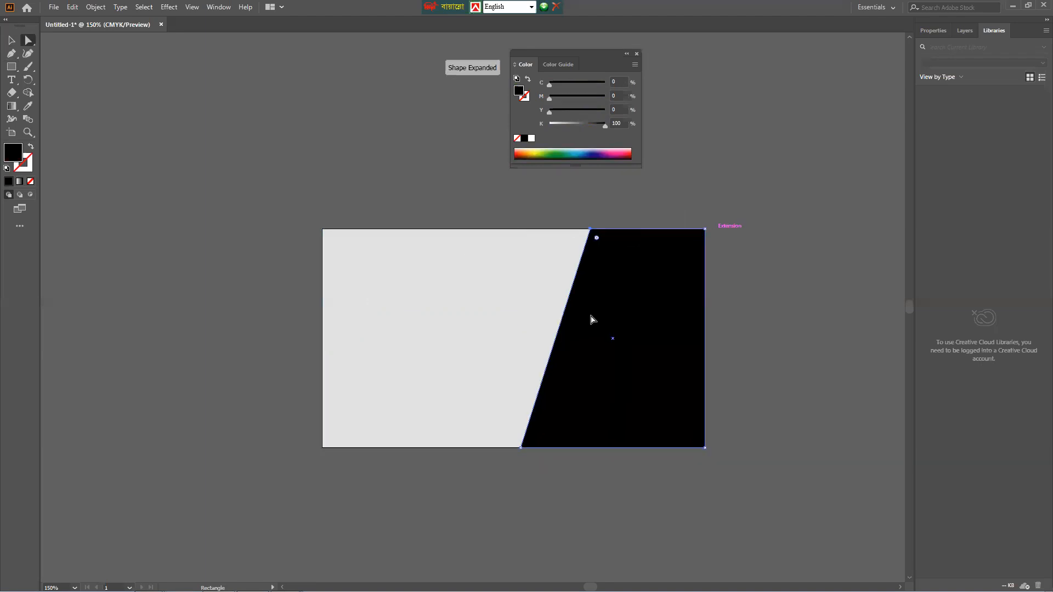
left_click(596, 486)
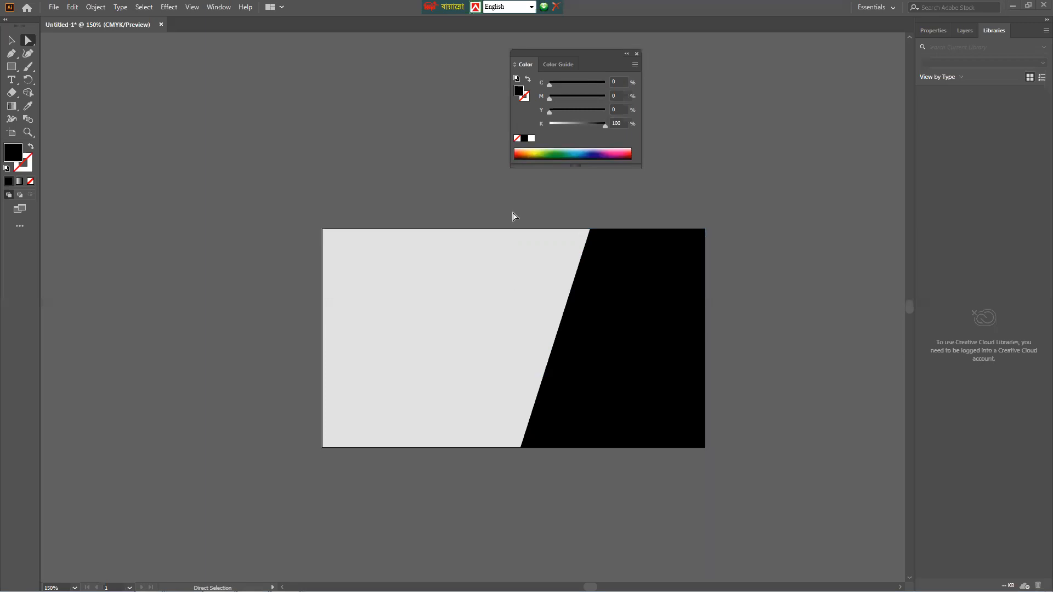
- Draw a black rectangle, a hexagon and a five-pointed star in the empty area left of the artboard
left_click(11, 66)
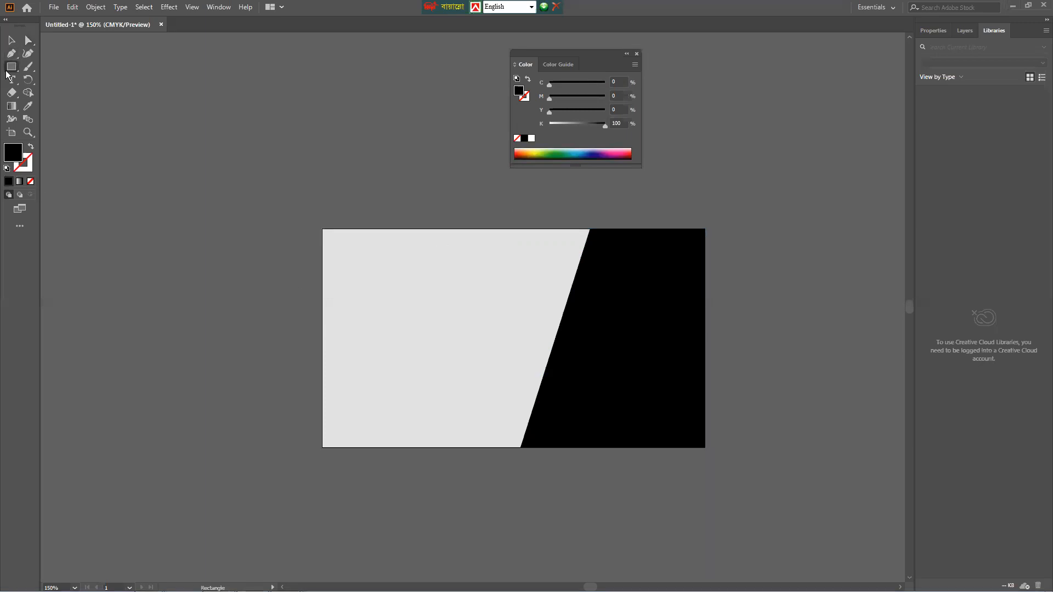
left_click(47, 69)
left_click_drag(132, 93, 220, 170)
left_click(10, 69)
left_click(48, 93)
left_click_drag(126, 217, 157, 241)
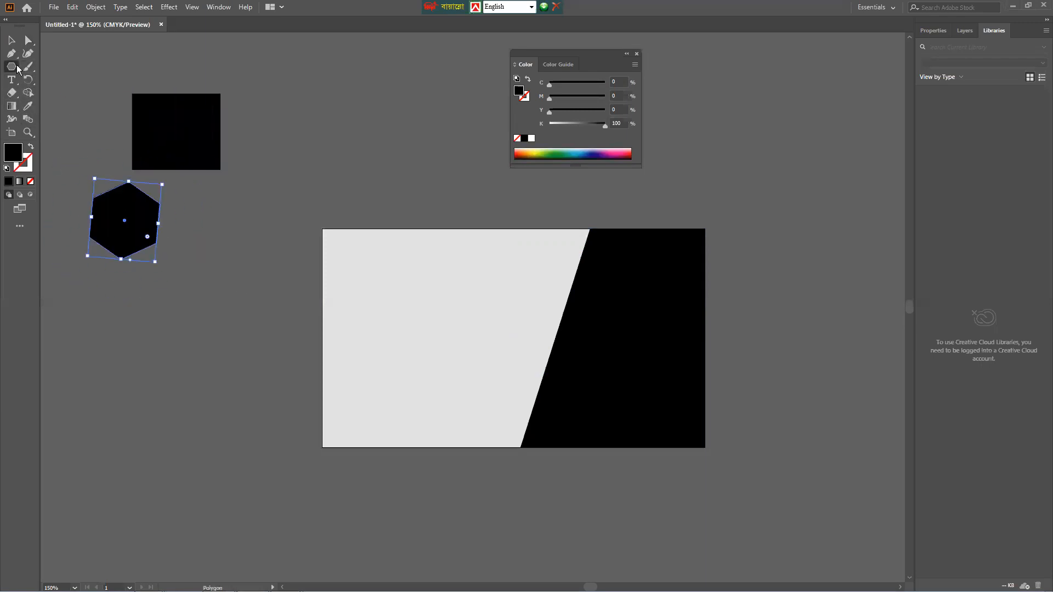
left_click(12, 68)
left_click(48, 105)
left_click_drag(203, 430, 259, 458)
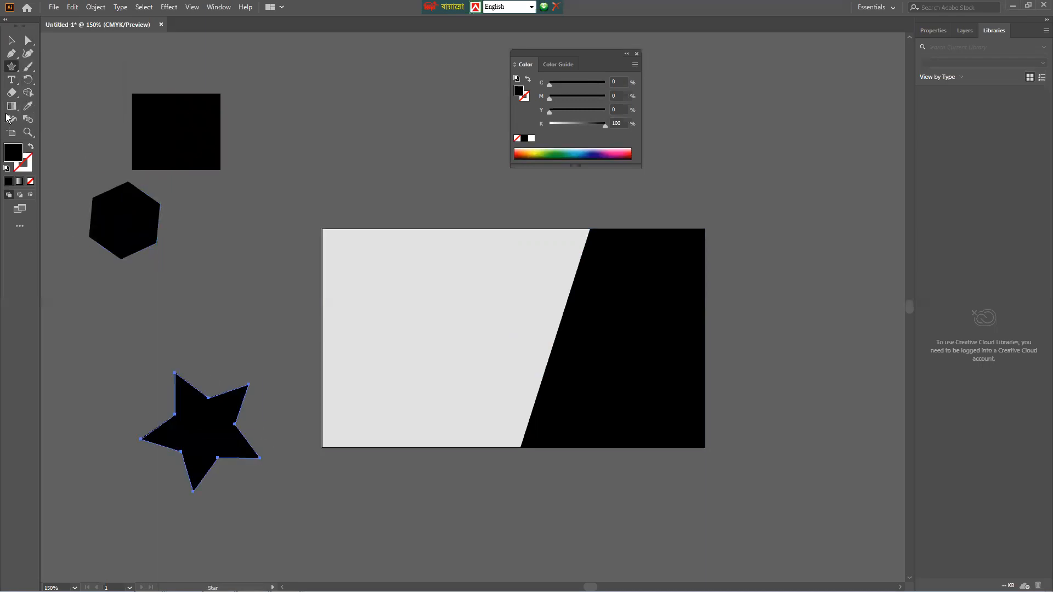
- Distort the hexagon by pulling out its lower right anchor, stretch the star's upper right tip and pull its inner points inward
left_click(27, 43)
left_click(144, 237)
left_click_drag(159, 248, 196, 288)
left_click_drag(218, 403, 255, 330)
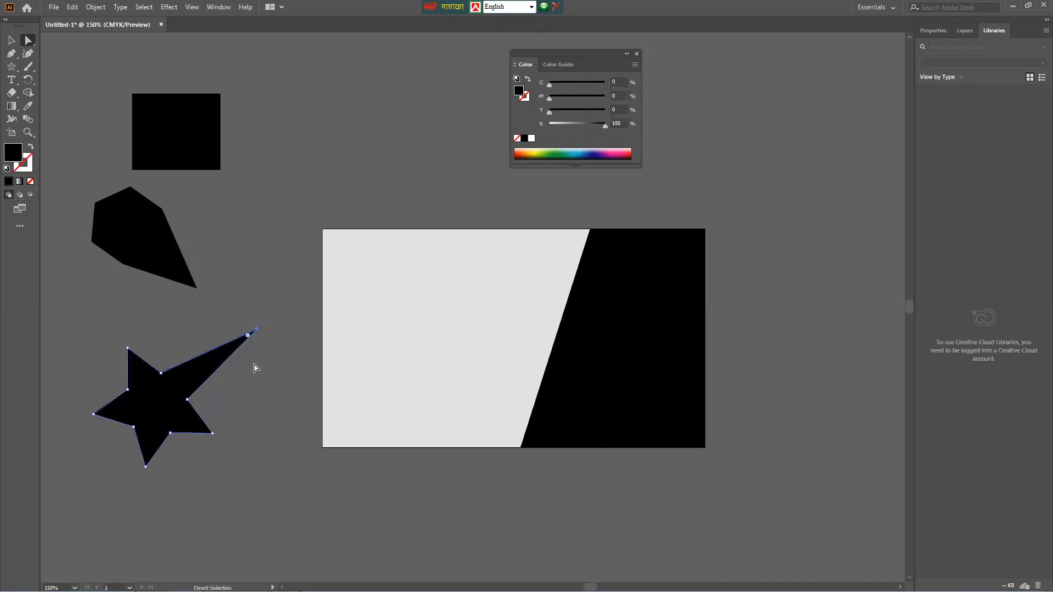
left_click_drag(171, 435, 162, 404)
left_click(156, 367)
- Move the small black rectangle to the right, shift its lower right anchor inward to slant that side, and deselect it
left_click_drag(176, 139, 249, 136)
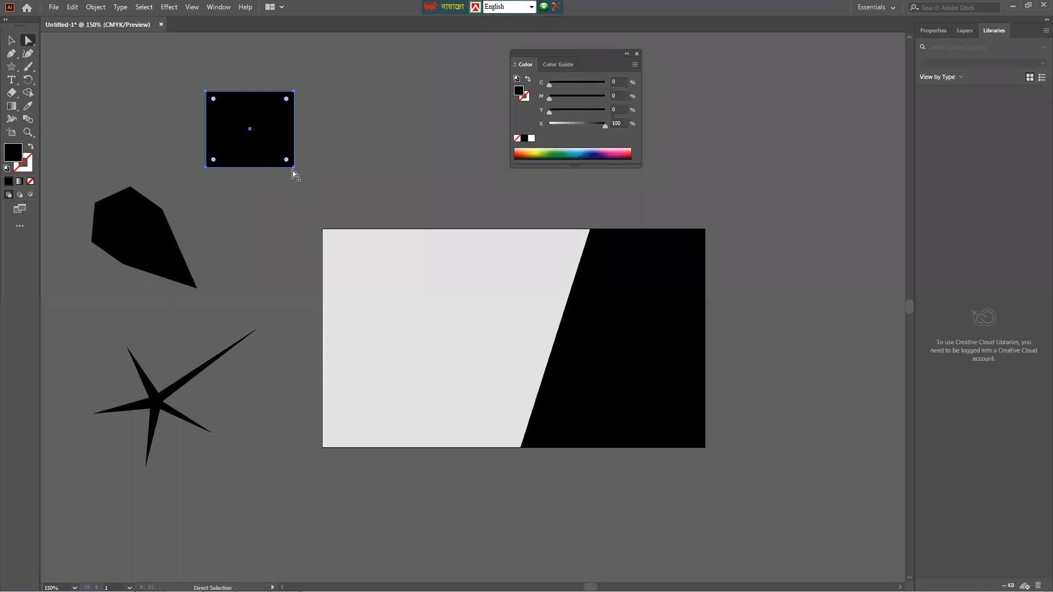
left_click_drag(294, 166, 253, 167)
left_click(351, 158)
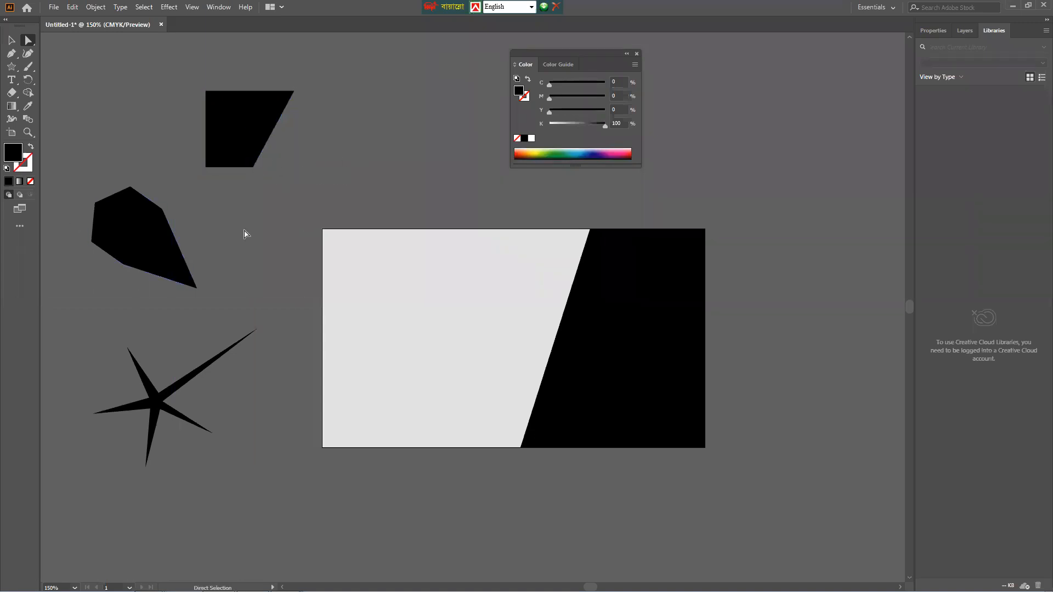
- Select the three practice shapes left of the artboard together and delete them
scroll(230, 332, "up", 3)
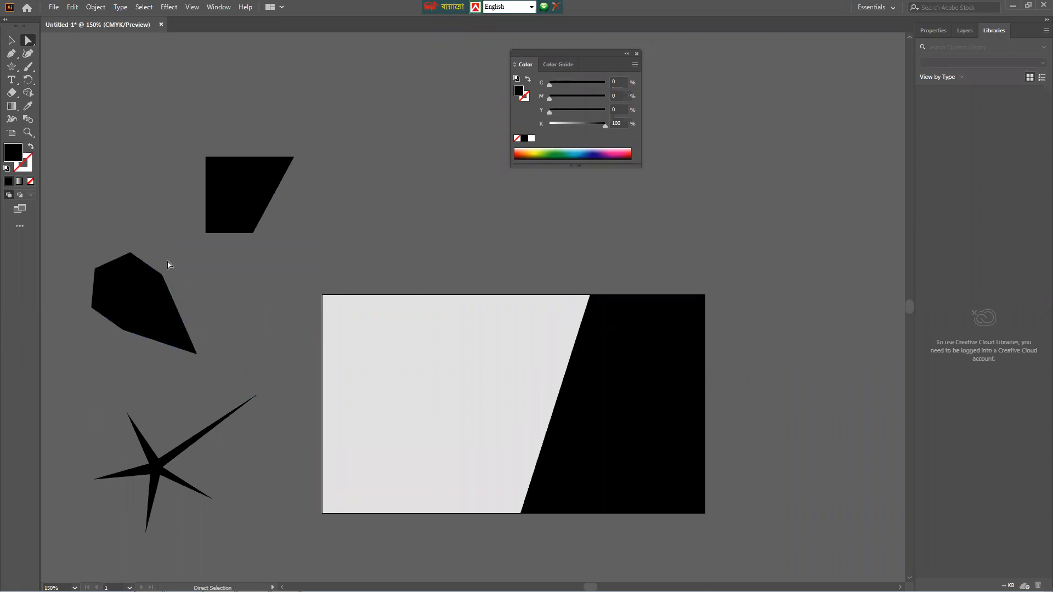
left_click(8, 43)
left_click_drag(88, 148, 242, 515)
key("Delete")
- Draw a tall black rectangle left of the artboard and select only its upper right anchor
left_click_drag(11, 66, 57, 67)
left_click_drag(116, 179, 244, 360)
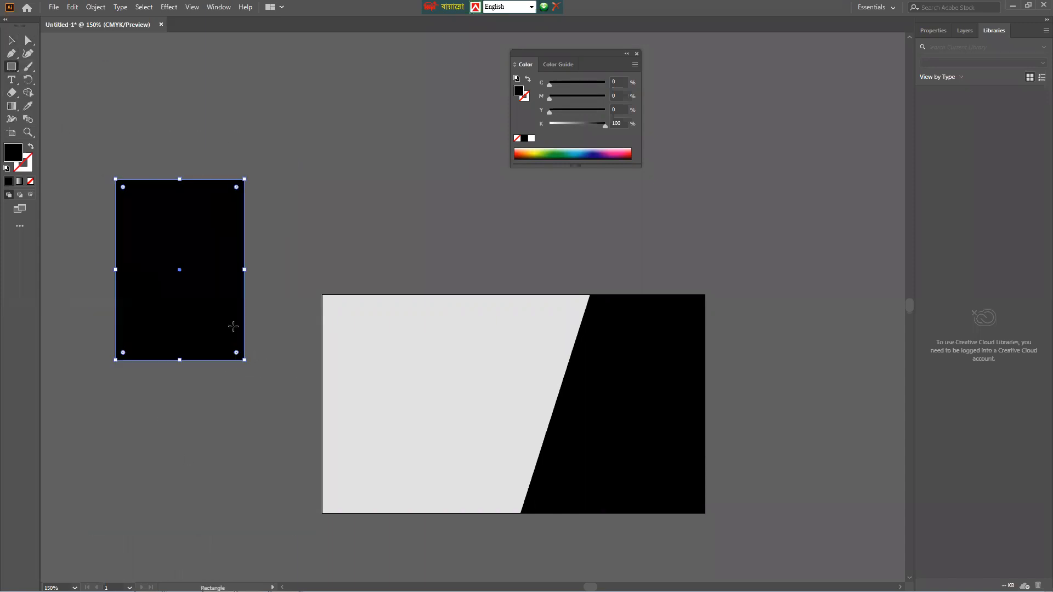
left_click(28, 40)
left_click(271, 231)
left_click(243, 219)
left_click(273, 203)
left_click(287, 203)
left_click_drag(156, 143, 294, 246)
left_click(303, 223)
- Pull the tall rectangle's upper right anchor far outward and slightly down to form a slanted four-sided shape
left_click_drag(244, 180, 288, 179)
left_click_drag(289, 180, 341, 197)
left_click_drag(393, 219, 376, 218)
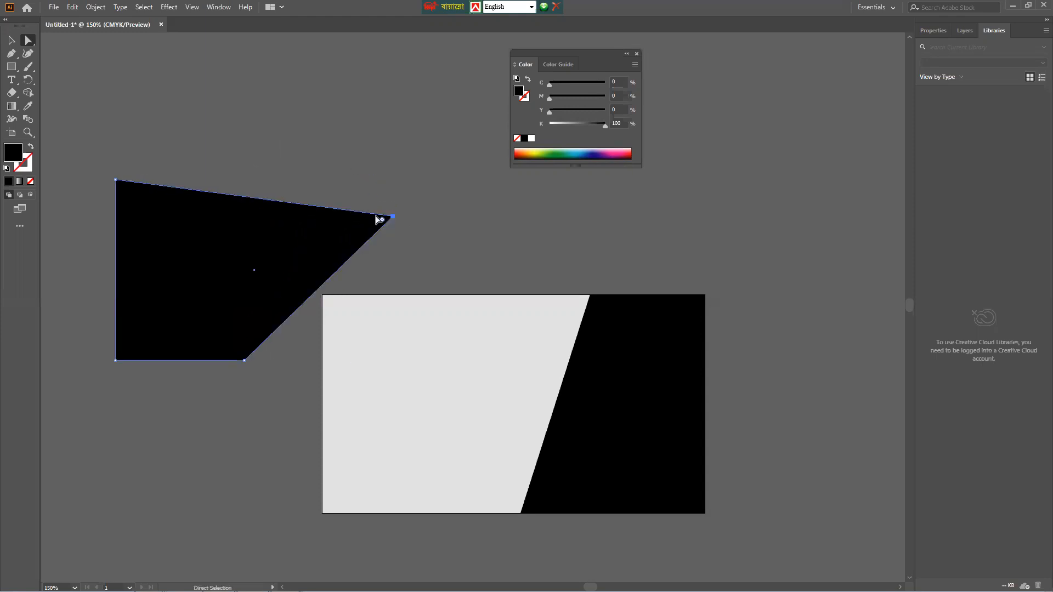
- Delete the slanted shape's far right anchor to form a triangle, and remove that triangle from the canvas
key("Delete")
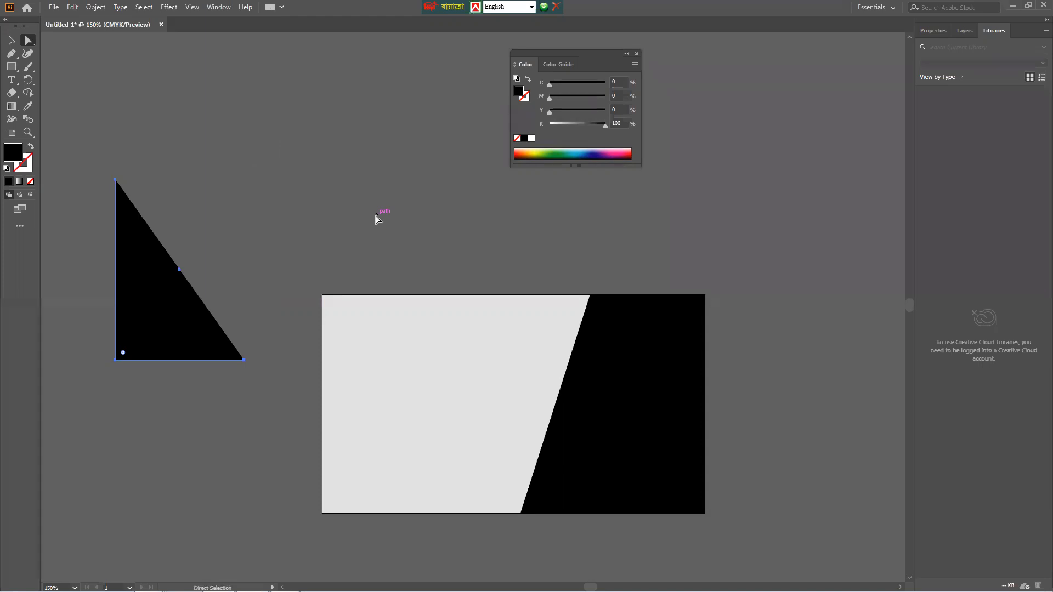
left_click_drag(197, 311, 219, 199)
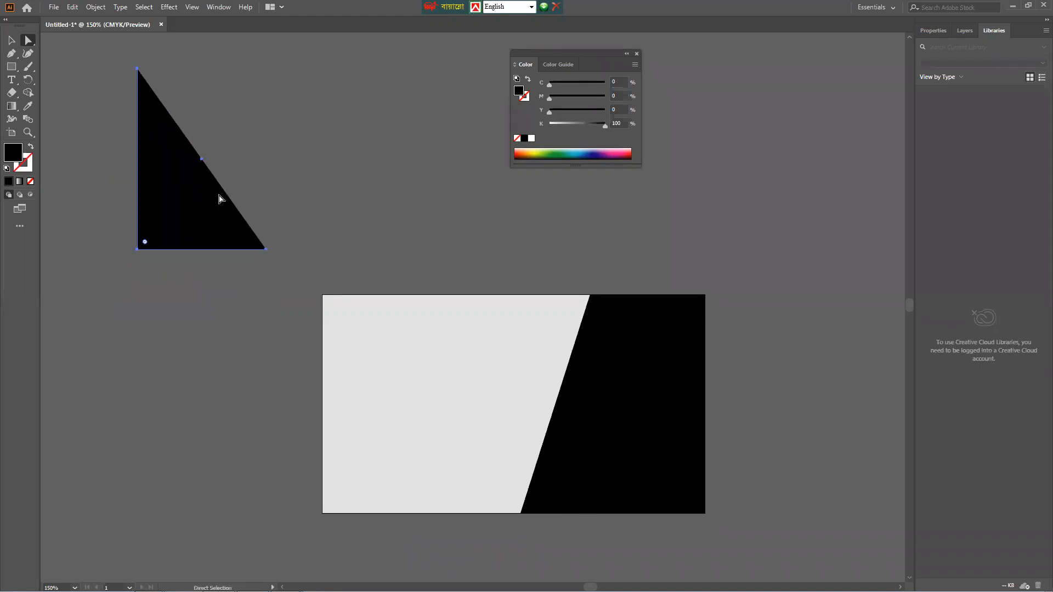
key("Delete")
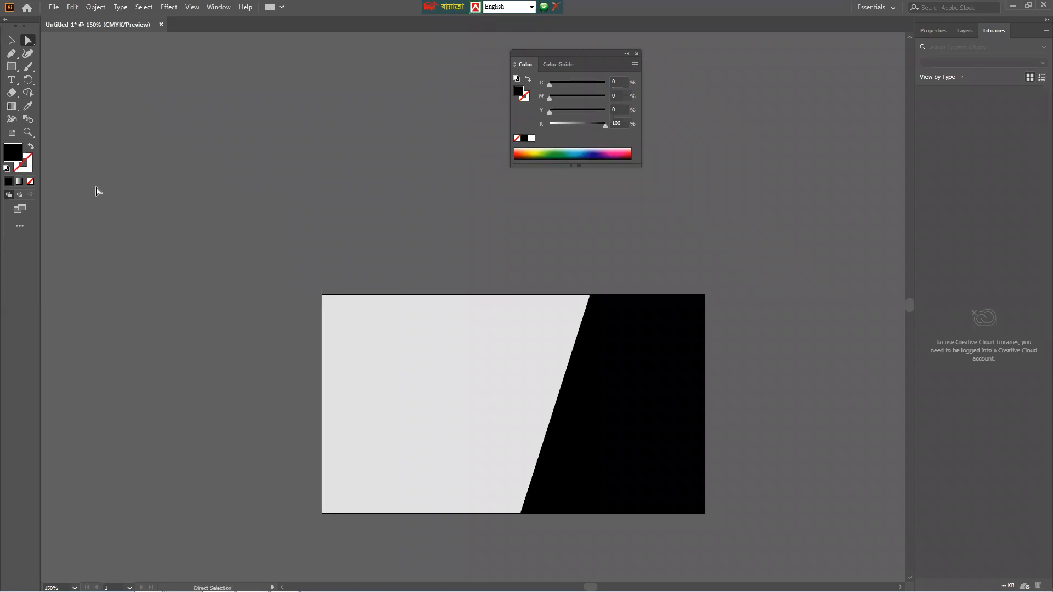
- Draw a wide black rectangle above the artboard's left side and delete its upper right anchor to make a right triangle
left_click(11, 66)
left_click_drag(97, 94, 313, 214)
left_click(29, 40)
left_click_drag(313, 94, 427, 127)
key("Delete")
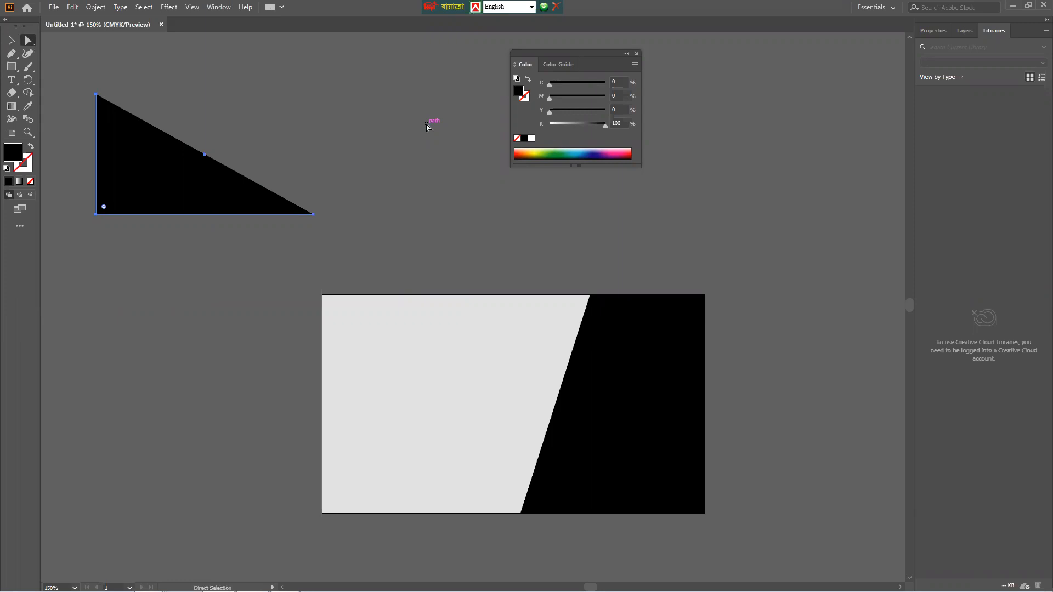
- Move the black right triangle slightly to the right and delete it
left_click(11, 40)
left_click_drag(284, 202, 347, 207)
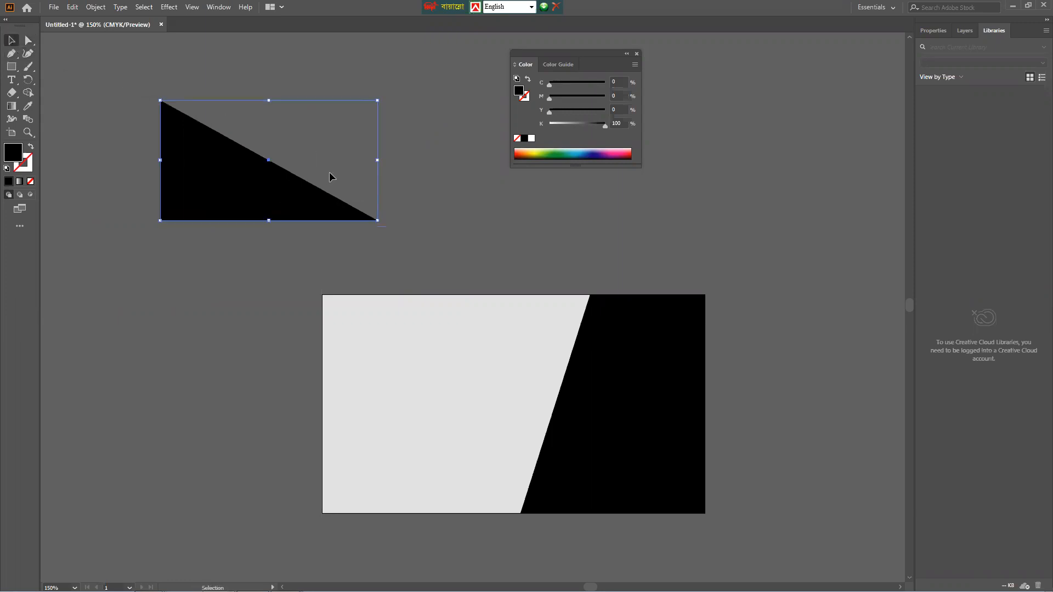
key("Delete")
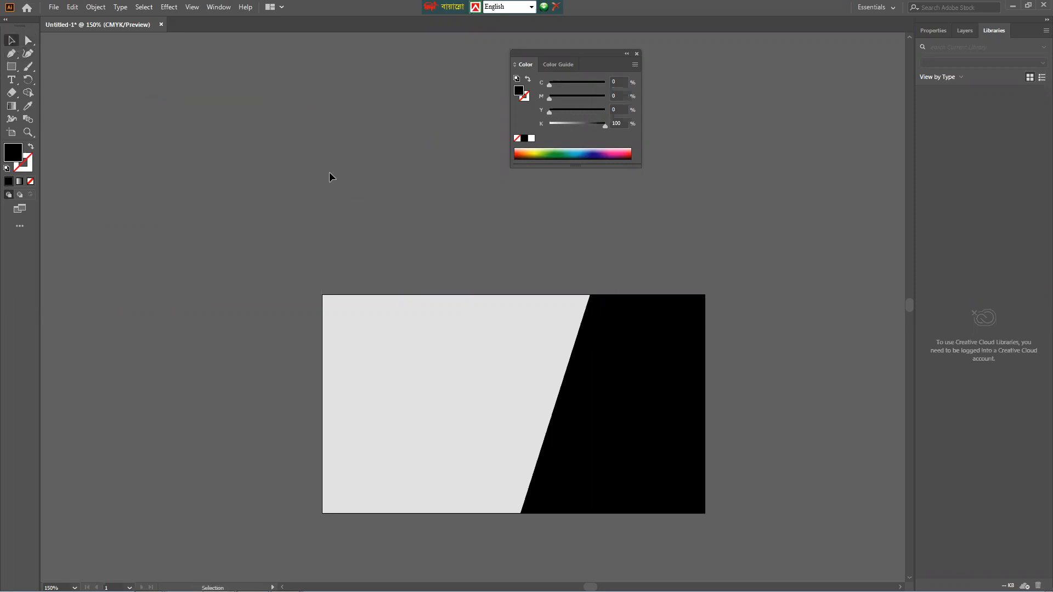
- Draw a long thin rectangle from the black panel's slanted edge to the card's right edge and fill it red
left_click(10, 68)
left_click(48, 71)
left_click_drag(529, 368, 707, 395)
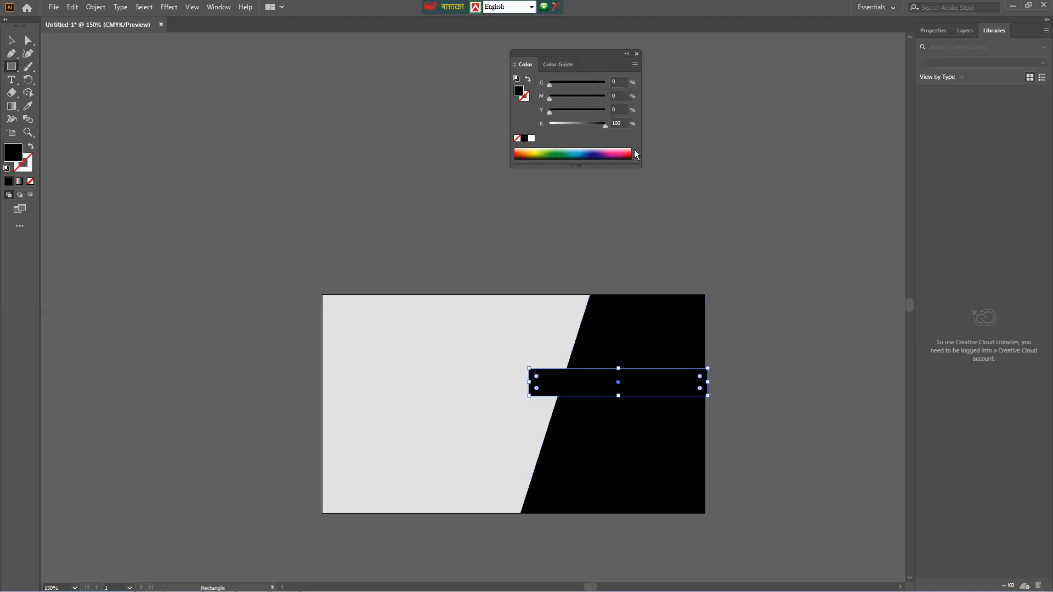
left_click(632, 150)
- Draw a small red rectangle above and left of the artboard and delete its lower right anchor to leave a right triangle
left_click(11, 40)
left_click_drag(11, 66, 58, 65)
left_click_drag(178, 128, 294, 208)
left_click(29, 40)
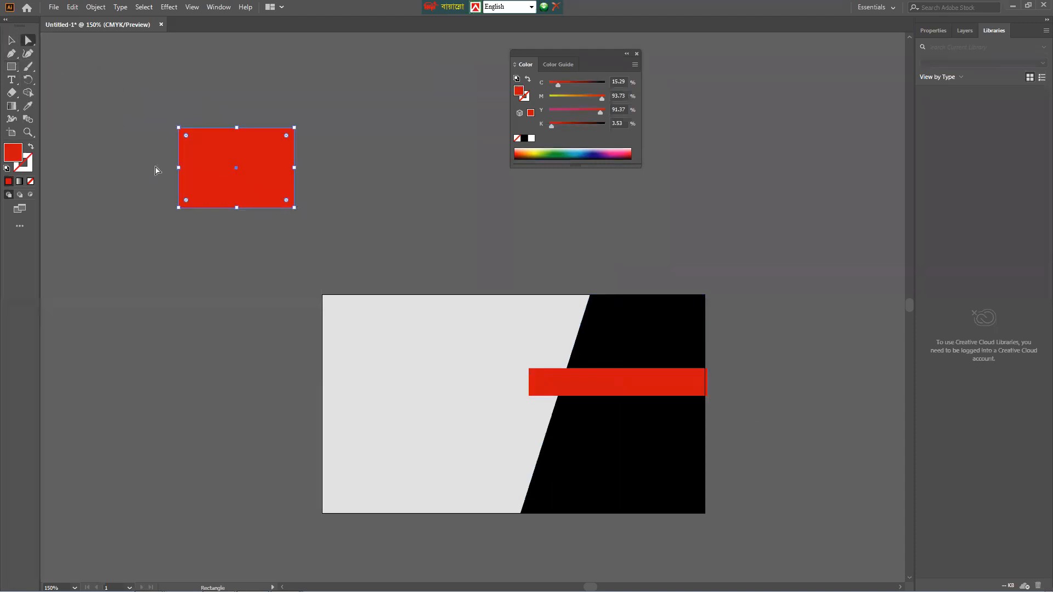
left_click(294, 208)
key("Delete")
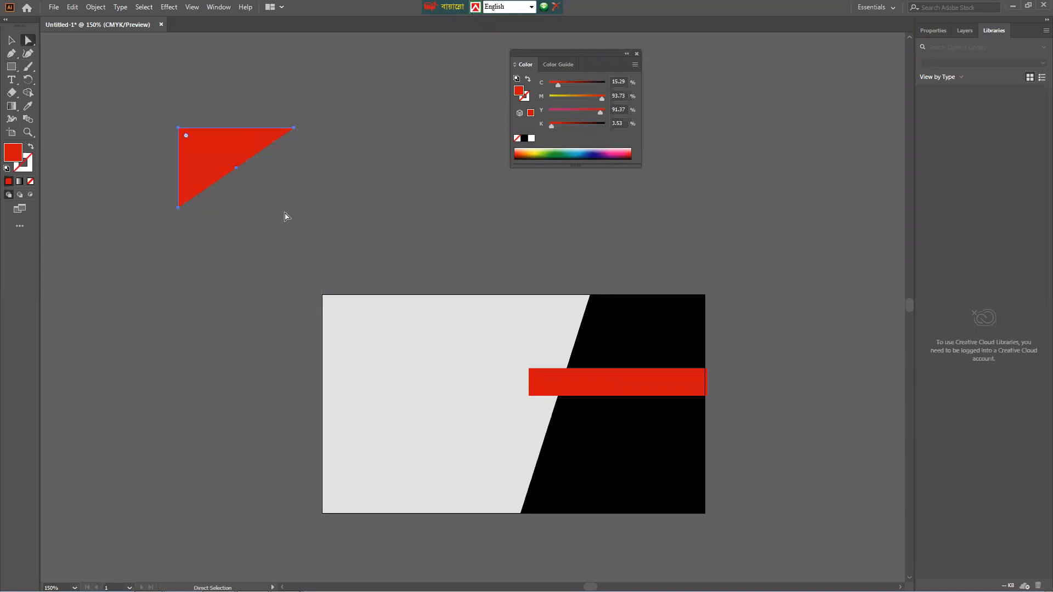
- Create a red three-sided polygon with a 0.356 in radius left of the artboard and deselect it
left_click(17, 69)
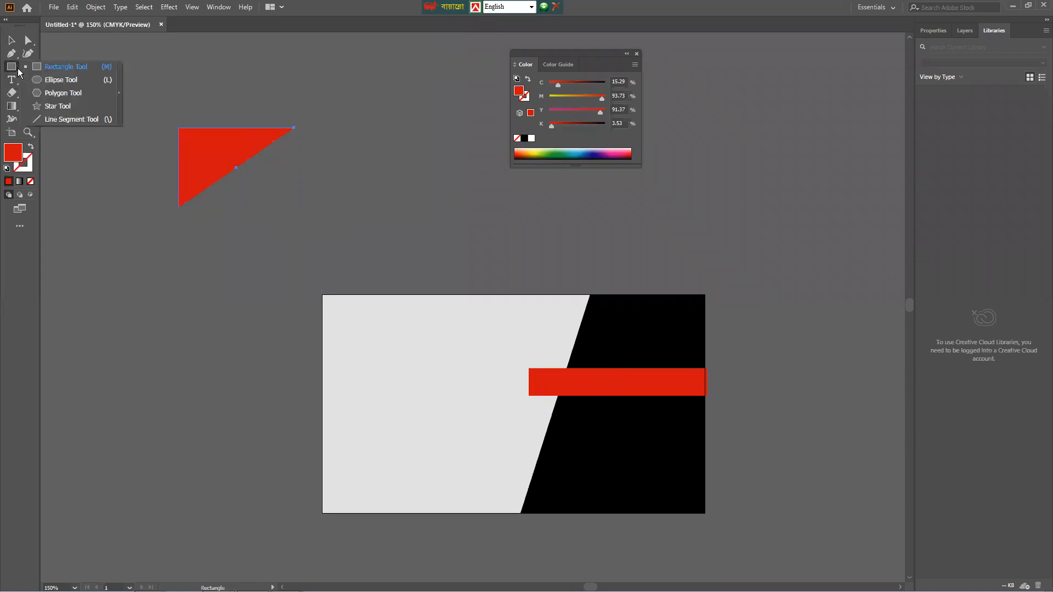
left_click(49, 95)
left_click(428, 320)
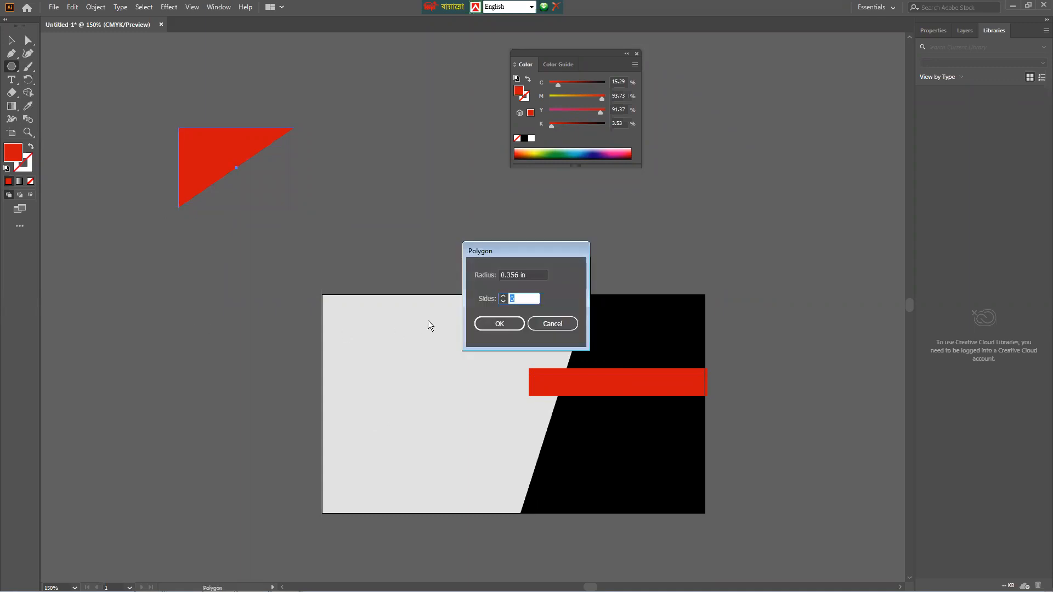
left_click(515, 326)
left_click(11, 40)
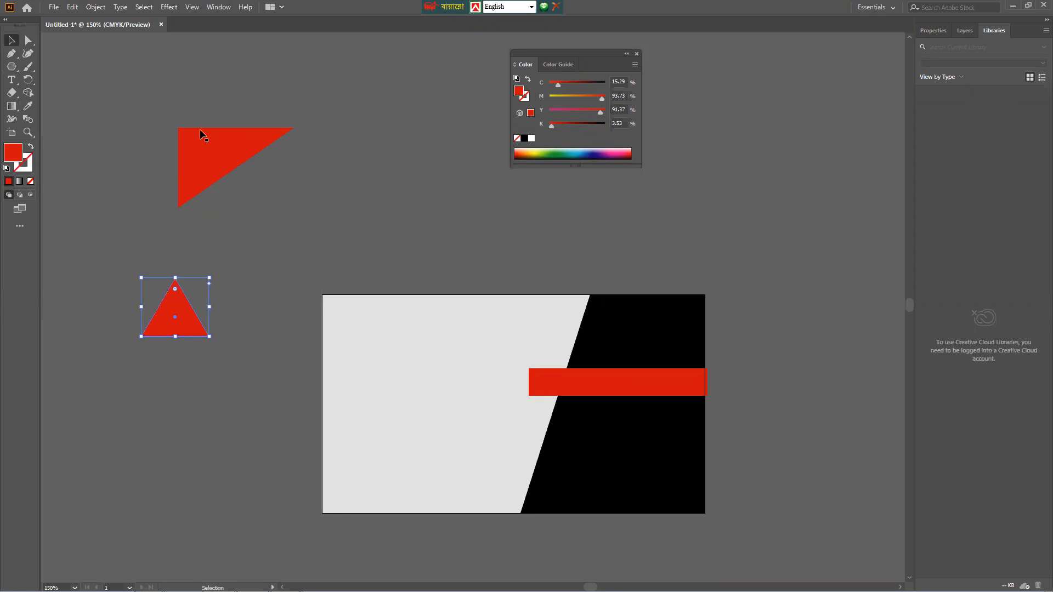
left_click(261, 179)
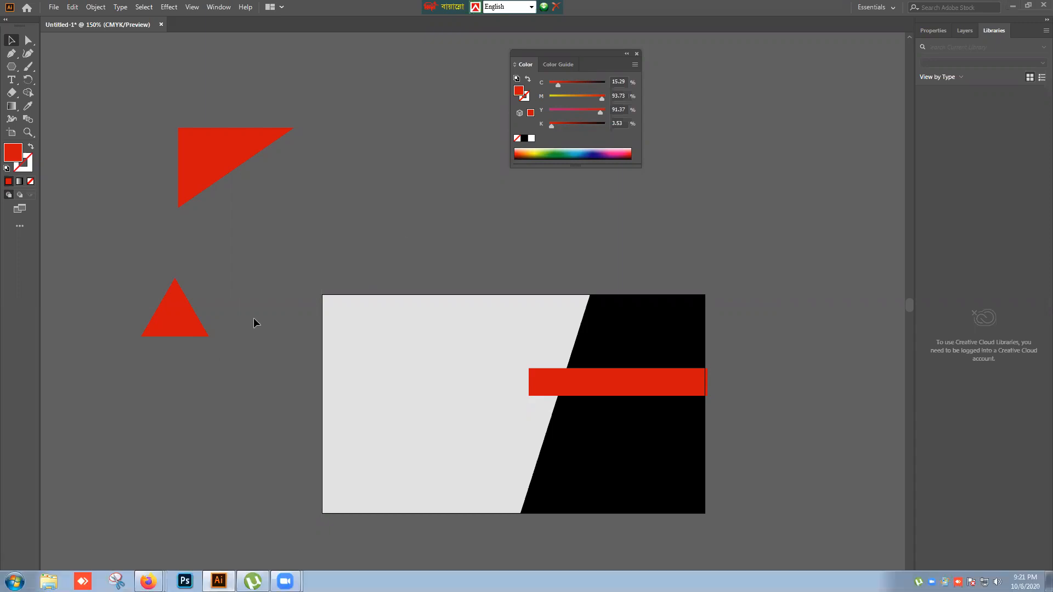
- Move the red equilateral triangle slightly up and to the right, and leave it deselected
left_click_drag(181, 311, 196, 285)
left_click(225, 171)
left_click(211, 309)
left_click(237, 289)
- Give the red right triangle a bright yellow stroke colour
left_click(196, 168)
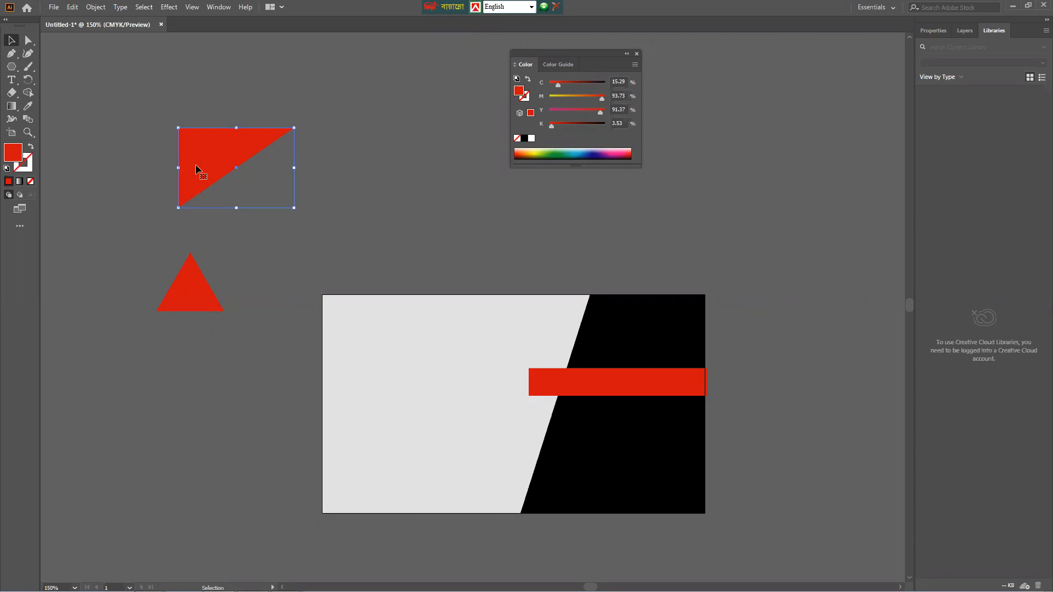
double_click(30, 156)
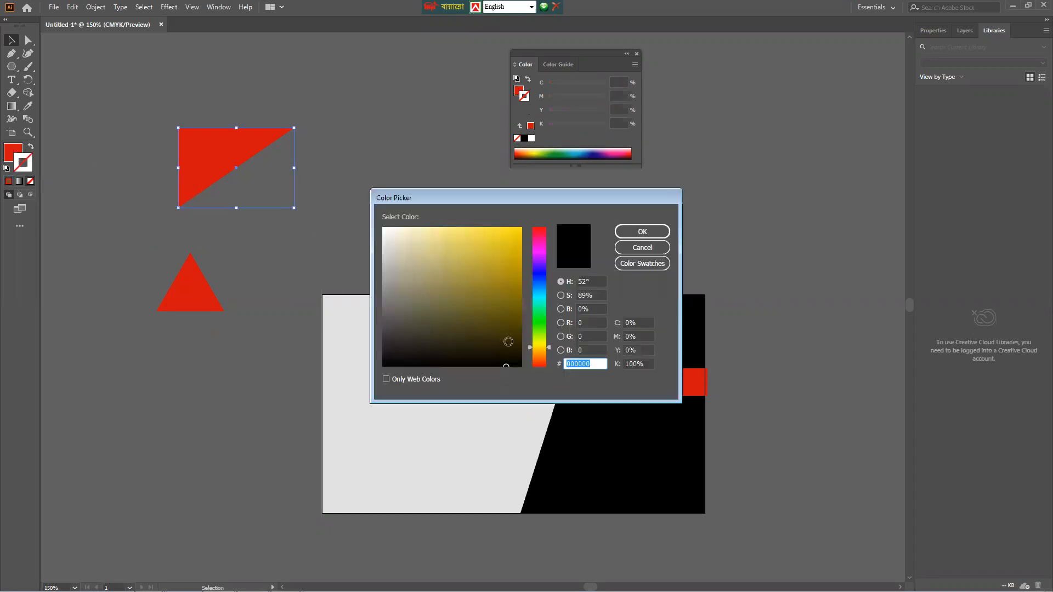
left_click(642, 231)
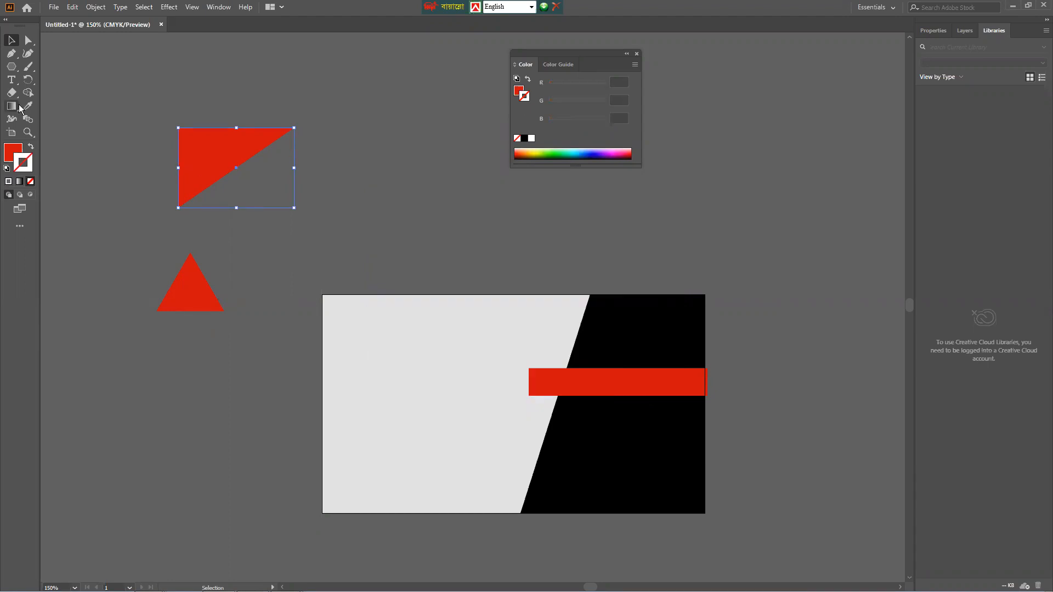
double_click(29, 164)
left_click(516, 226)
left_click(628, 232)
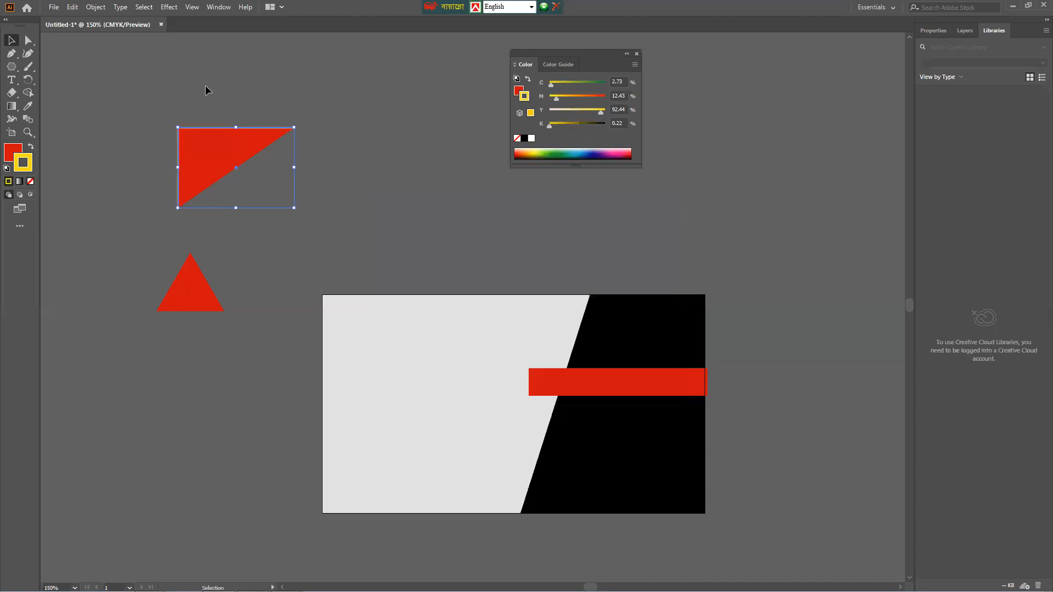
- Show the Control bar above the canvas and close the separate Stroke panel
left_click(219, 9)
left_click(295, 450)
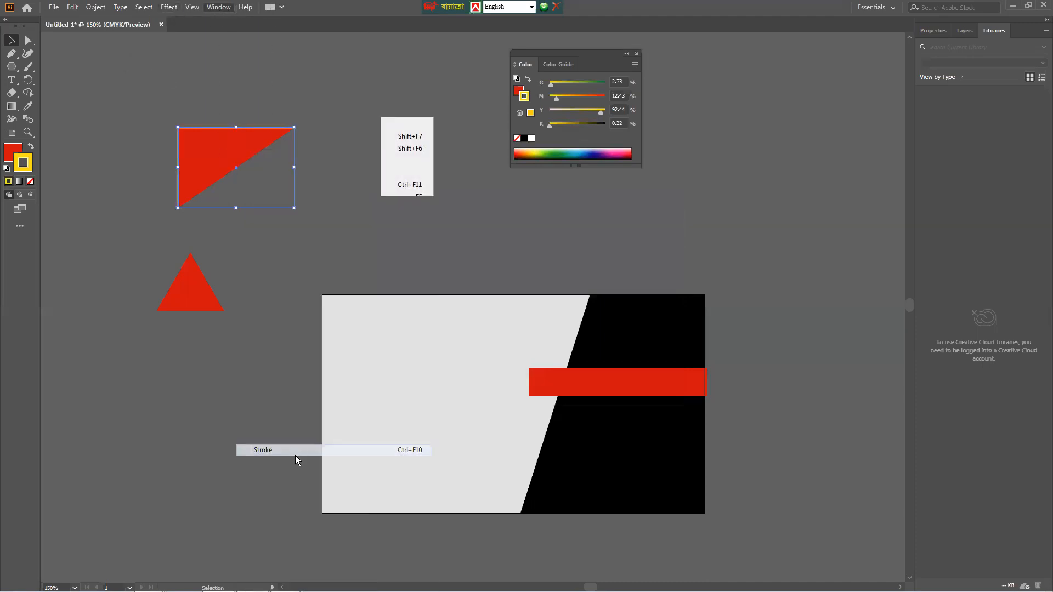
mouse_move(580, 258)
left_mouse_down()
mouse_move(349, 79)
mouse_move(413, 92)
left_mouse_up()
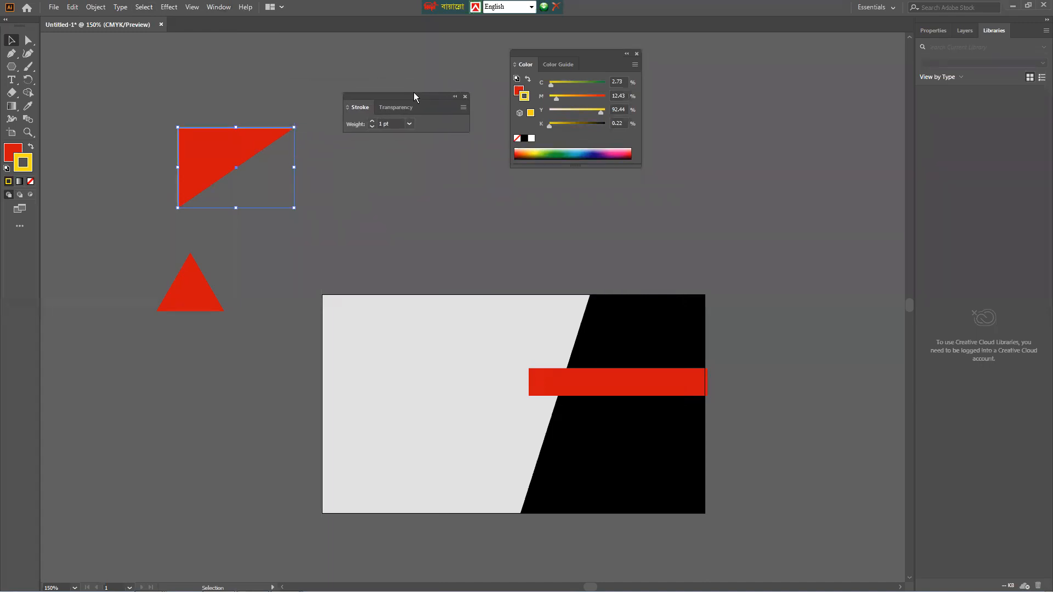
left_click(219, 7)
left_click(294, 95)
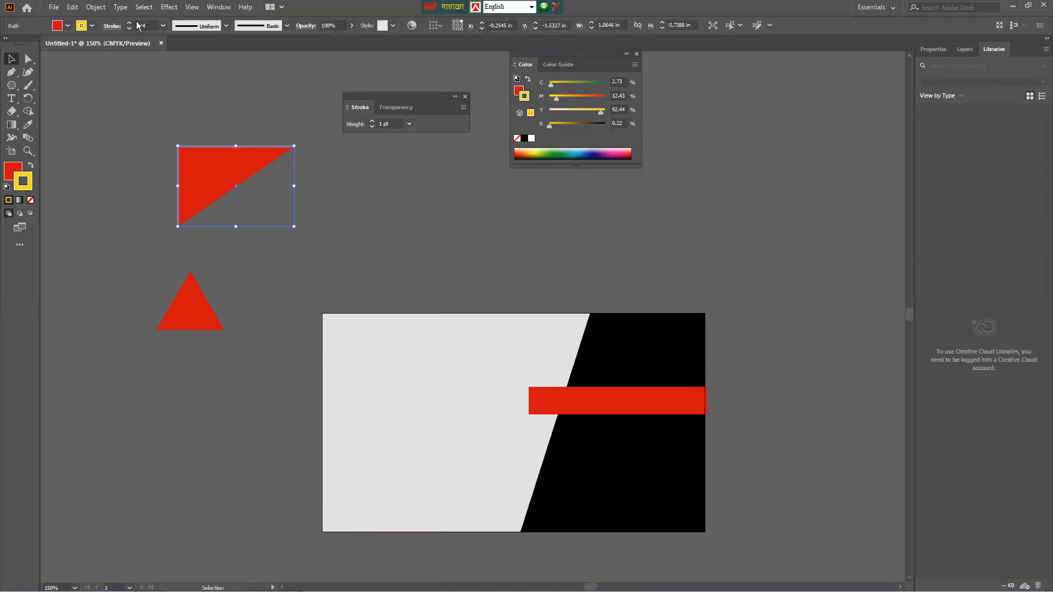
left_click_drag(429, 96, 414, 99)
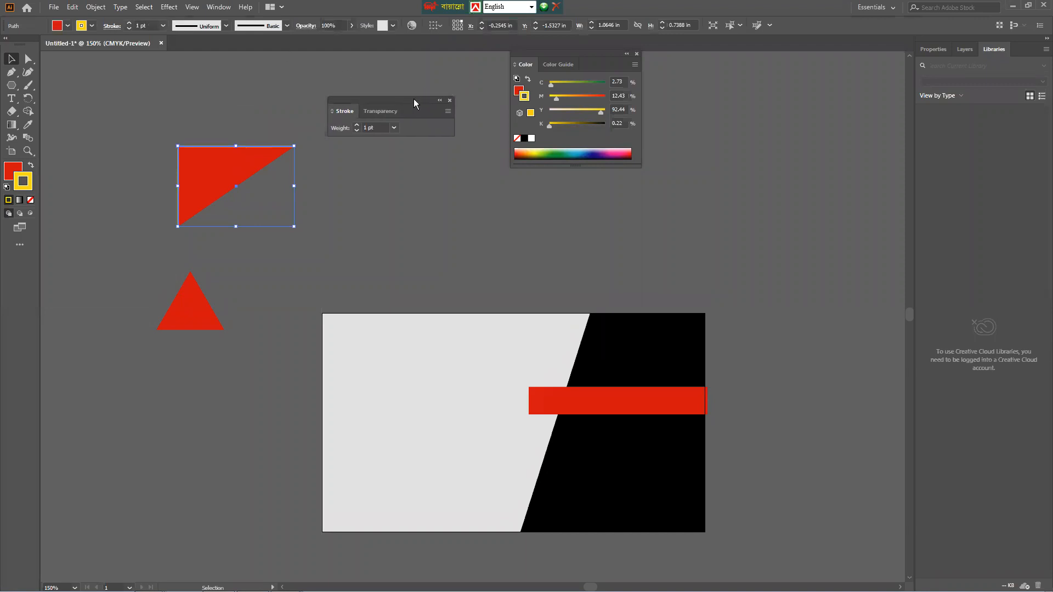
left_click(450, 101)
- Increase the right triangle's stroke weight to 5 pt and move the triangle up and to the left
left_click(130, 23)
left_click(129, 23)
left_click(130, 23)
left_click(130, 23)
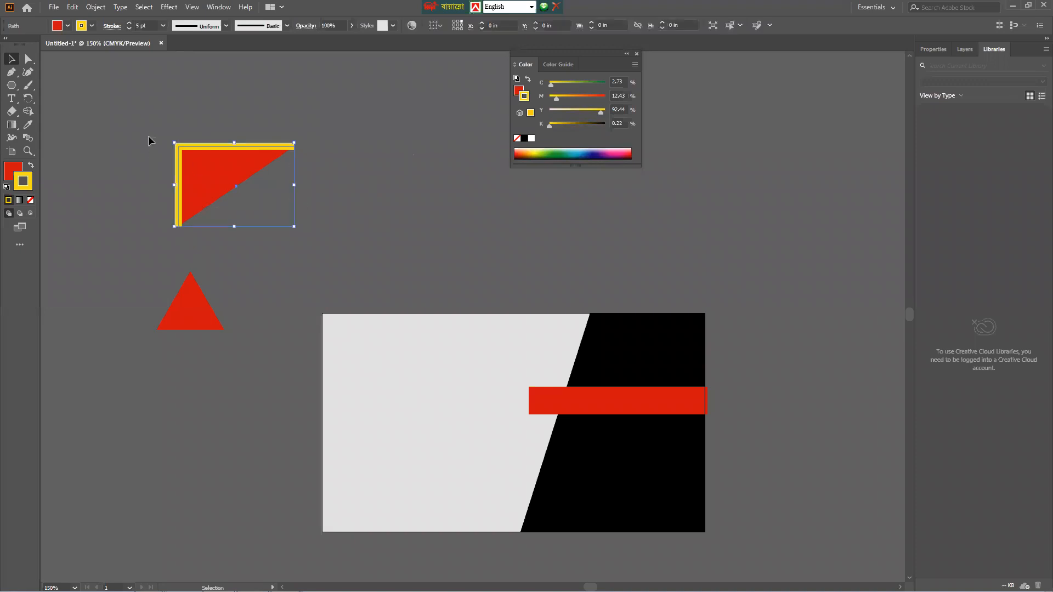
left_click(409, 206)
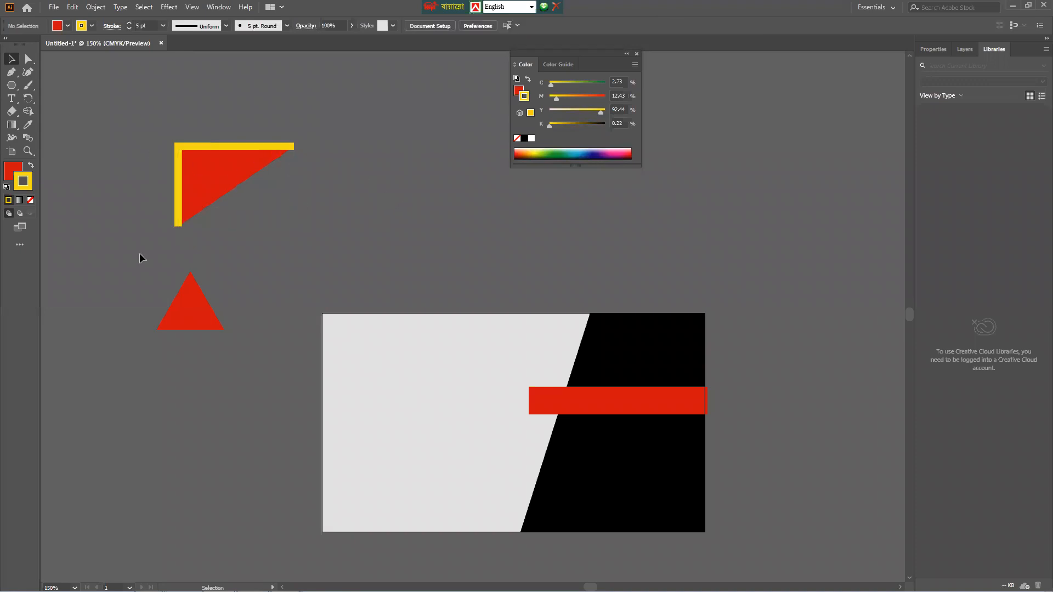
left_click_drag(226, 167, 177, 137)
left_click(236, 311)
- Give the equilateral triangle a 4 pt yellow stroke and deselect it
left_click(192, 312)
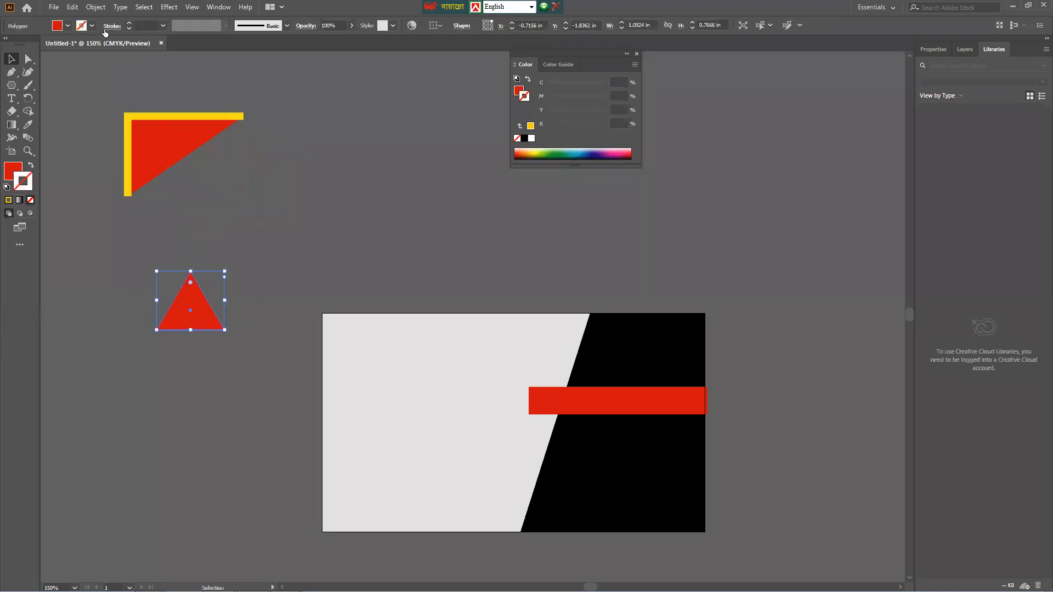
left_click(129, 23)
left_click(129, 23)
left_click(129, 23)
left_click(129, 23)
left_click(129, 23)
left_click(267, 101)
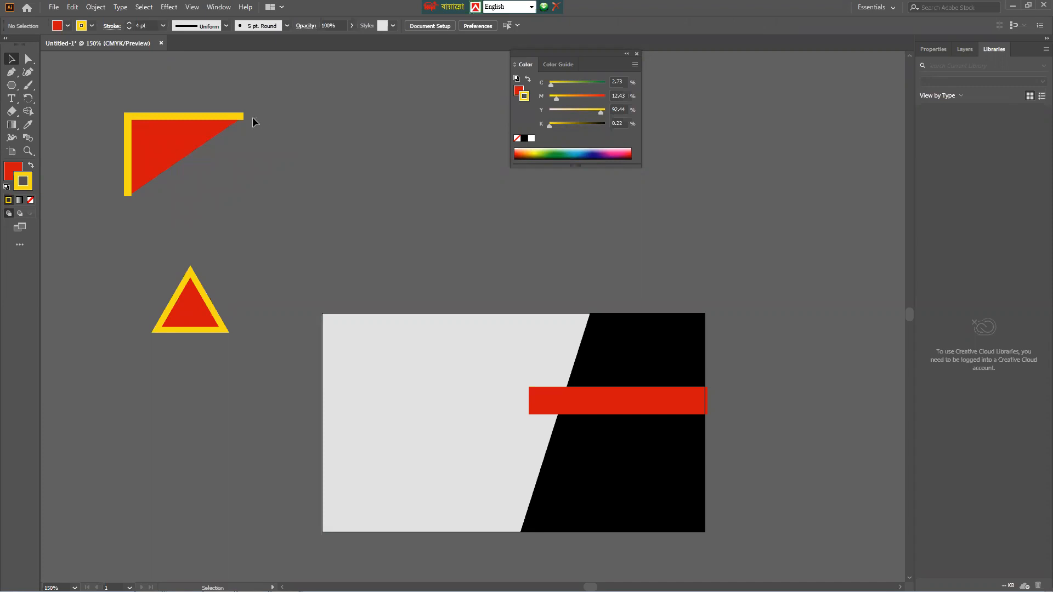
left_click(193, 137)
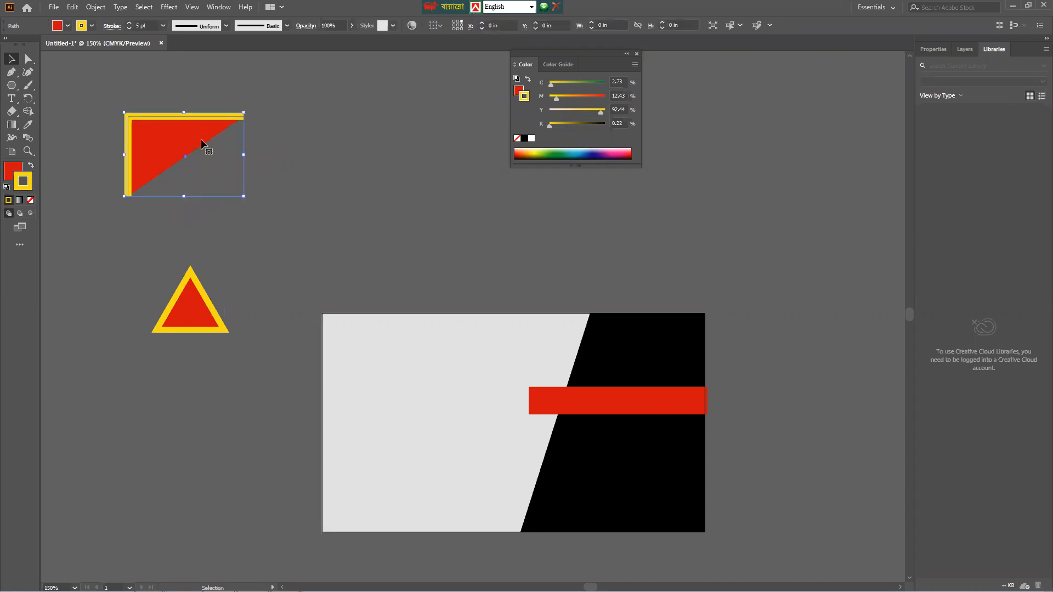
left_click(249, 191)
left_click_drag(177, 129, 176, 128)
- Draw a yellow-outlined red rectangle above the artboard and delete its lower right anchor to leave an open right triangle
left_click(13, 85)
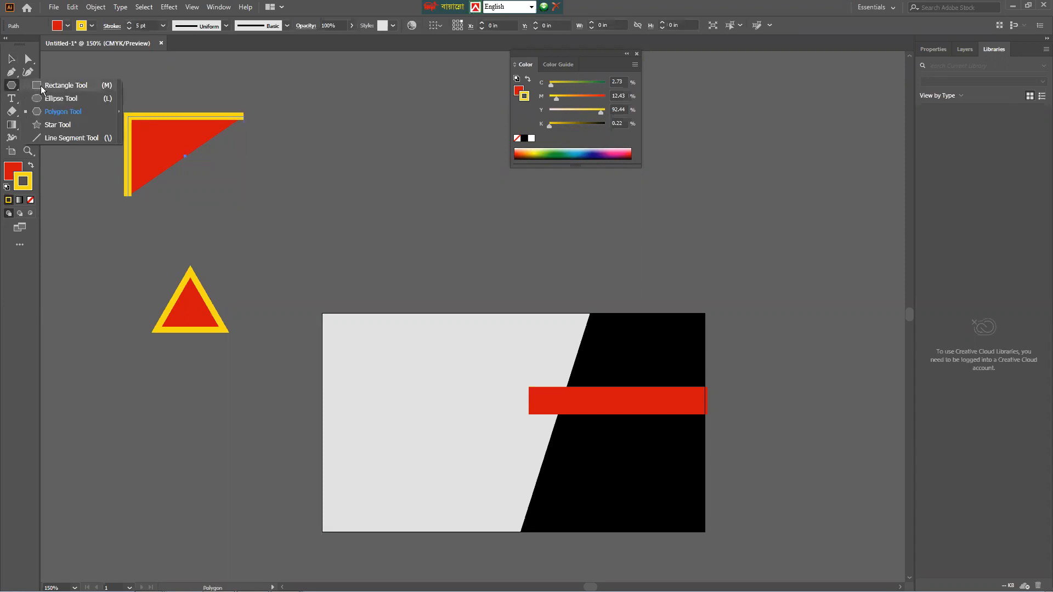
left_click(42, 90)
left_click_drag(336, 192, 458, 250)
left_click(29, 59)
left_click(454, 246)
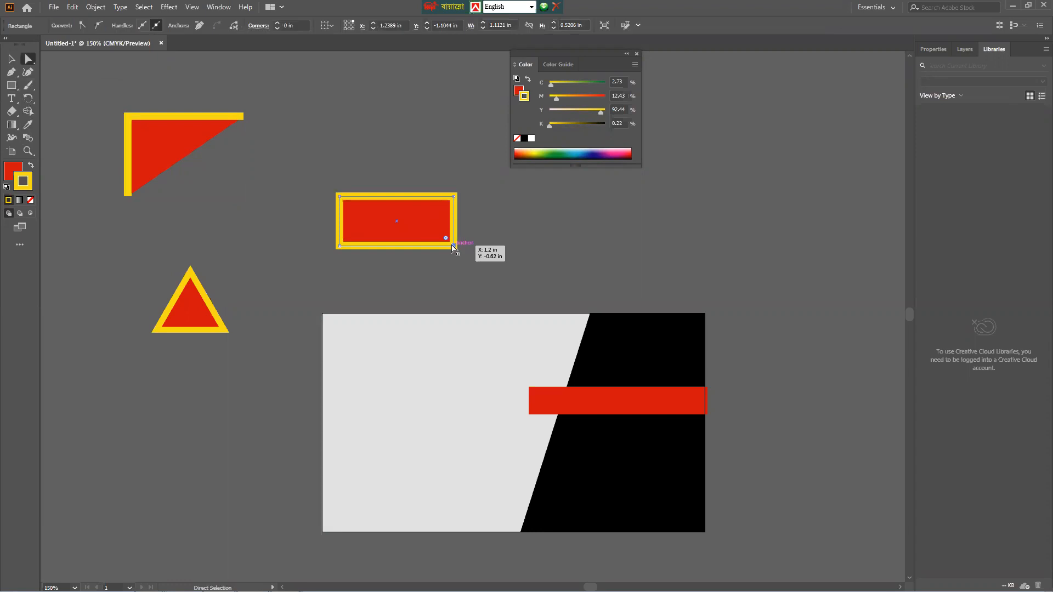
key("Delete")
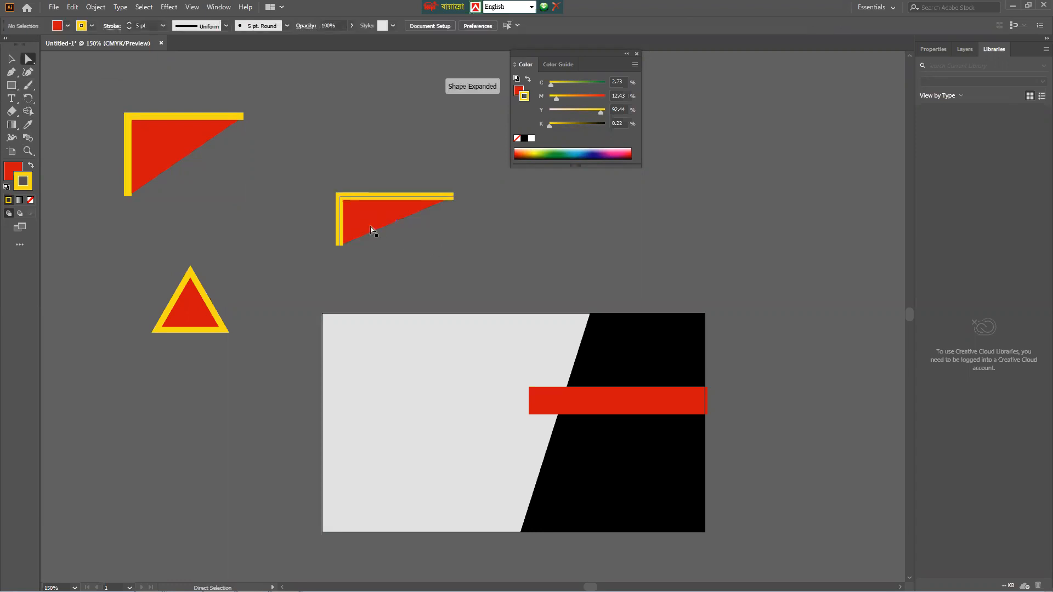
- Delete the two yellow-edged right triangles and the equilateral triangle outside the artboard
left_click_drag(369, 230, 276, 177)
left_click(11, 59)
left_click_drag(115, 121, 380, 177)
key("Delete")
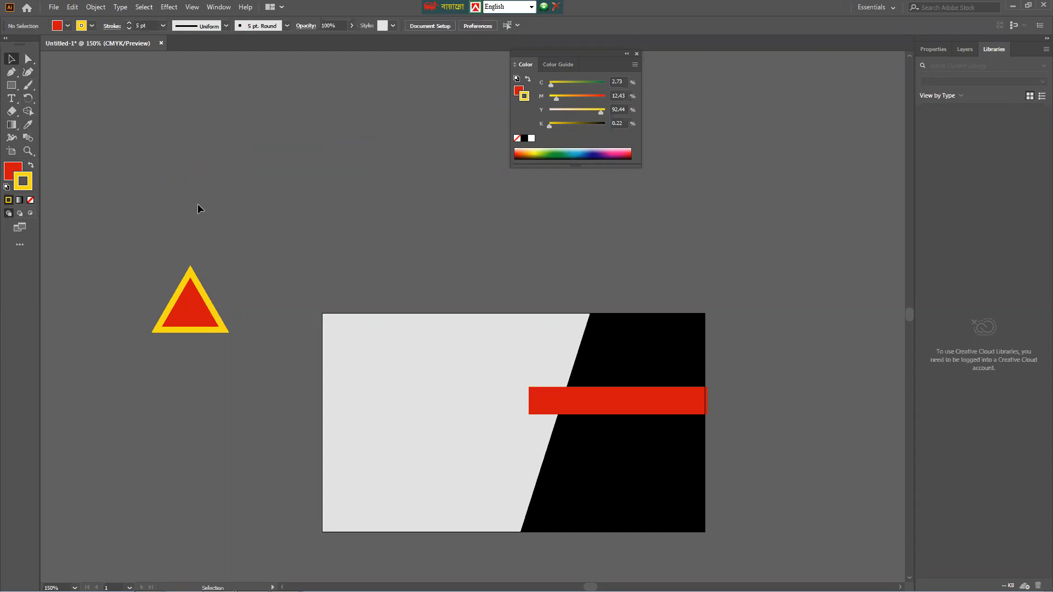
left_click(190, 300)
key("Delete")
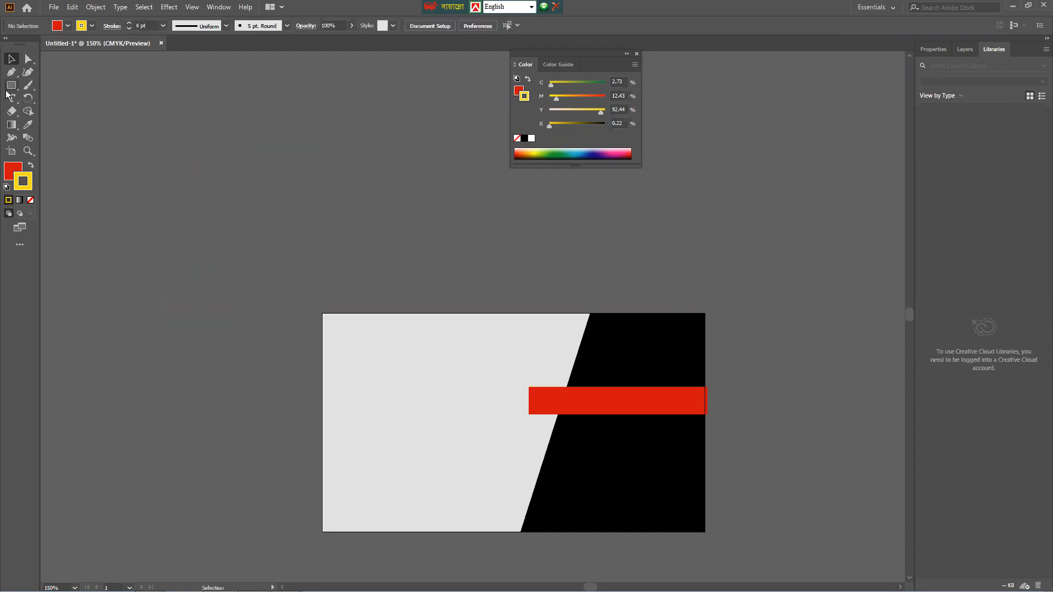
- Create a seven-sided red polygon above and left of the artboard and remove its stroke
left_click_drag(7, 90, 55, 112)
left_click(217, 247)
type("7")
key("Return")
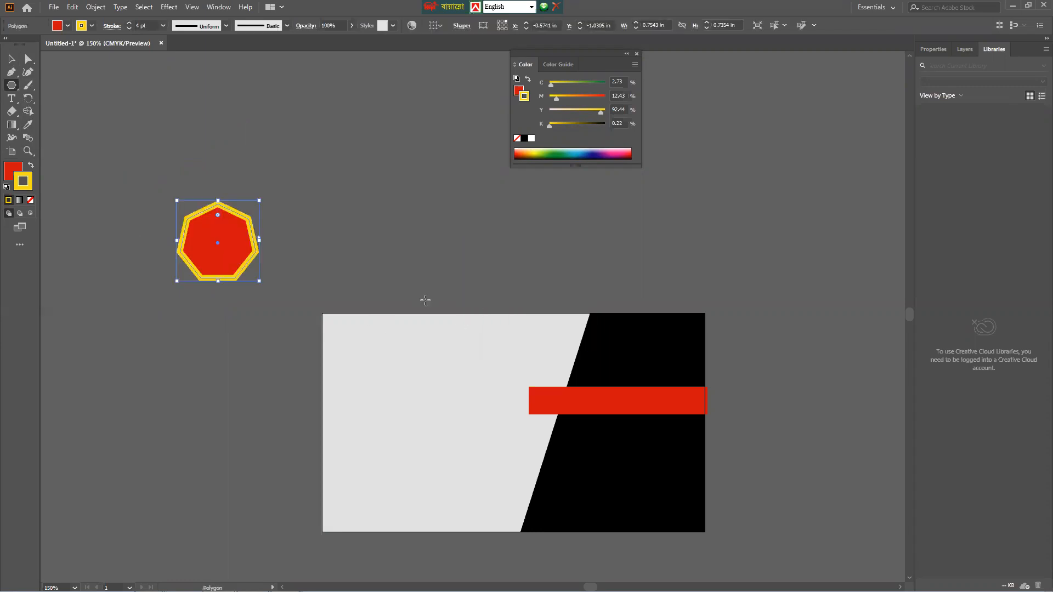
left_click(31, 200)
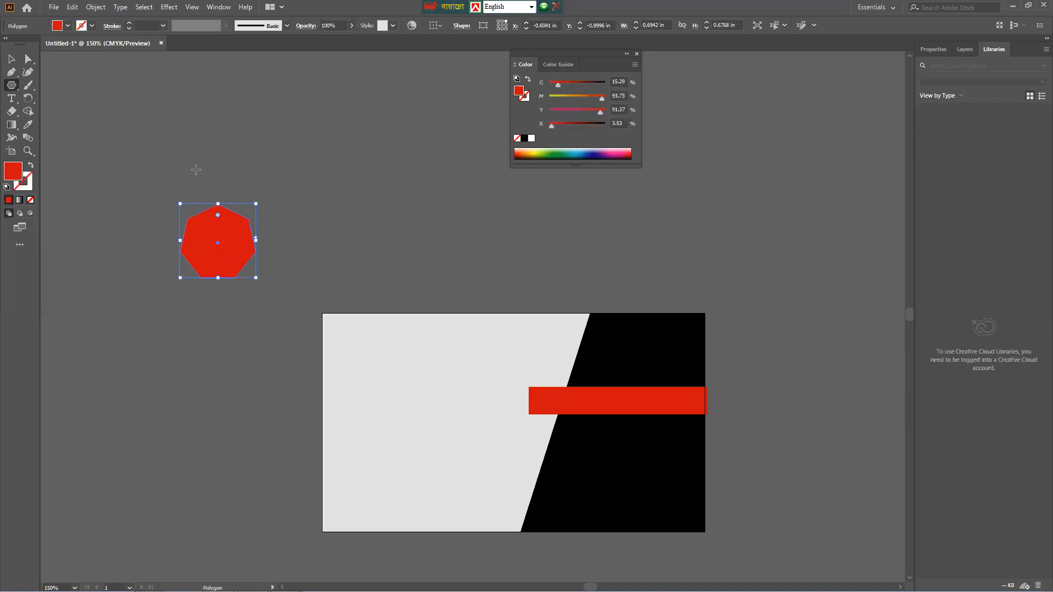
- Create a three-sided and a five-sided red polygon above the artboard with a 0.356 in radius
left_click(400, 190)
type("3")
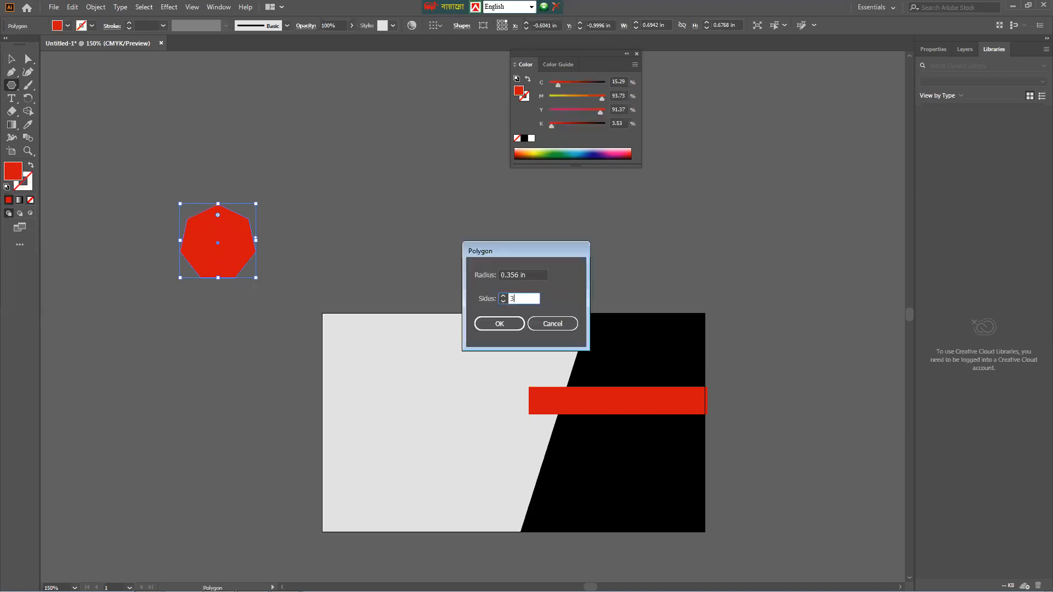
left_click(495, 323)
left_click(283, 178)
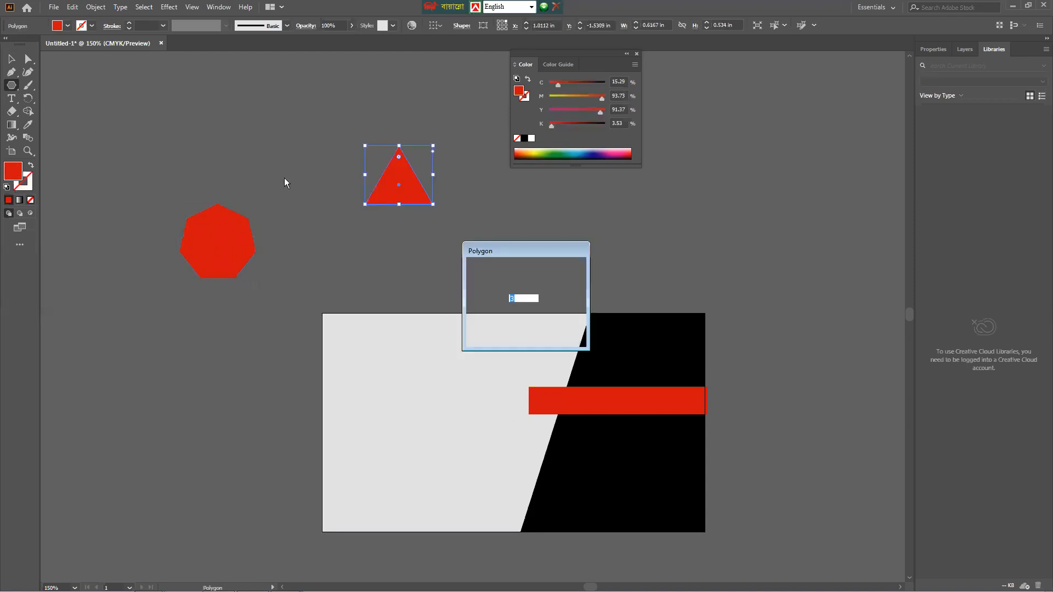
type("5")
key("Return")
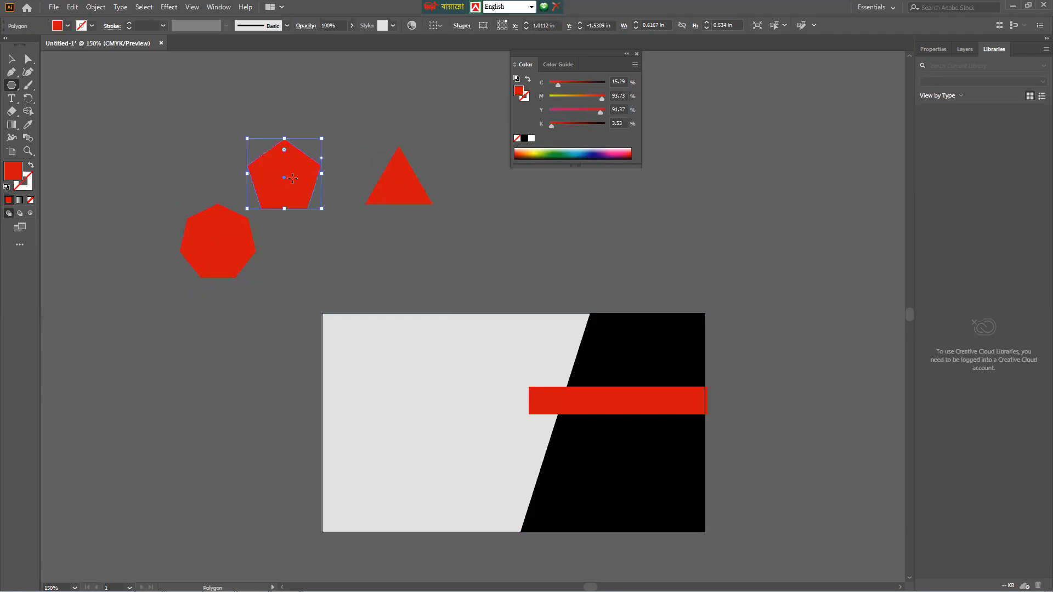
- Delete the pentagon and the seven-sided polygon outside the artboard
key("v")
key("ctrl+shift+a")
left_click_drag(300, 183, 227, 169)
key("ctrl+shift+a")
left_click_drag(265, 245, 182, 169)
key("Delete")
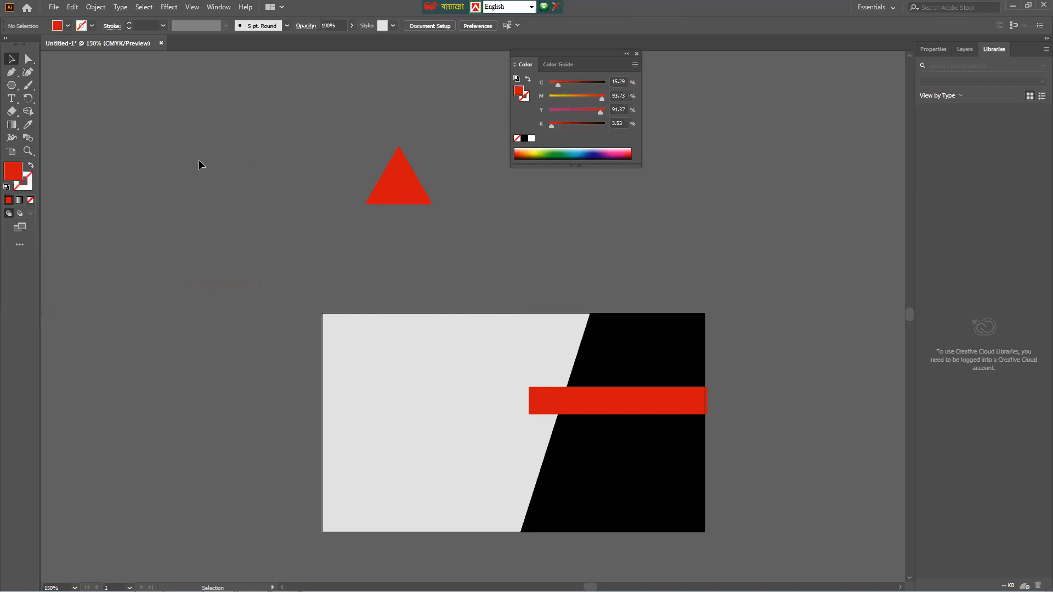
- Move the red triangle onto the card, shrink it to about 0.14 in wide and place it below the red bar's left end
left_click_drag(398, 201, 407, 366)
scroll(406, 362, "up", 2)
left_click_drag(326, 284, 418, 353)
left_click_drag(428, 373, 680, 495)
scroll(680, 495, "up", 2)
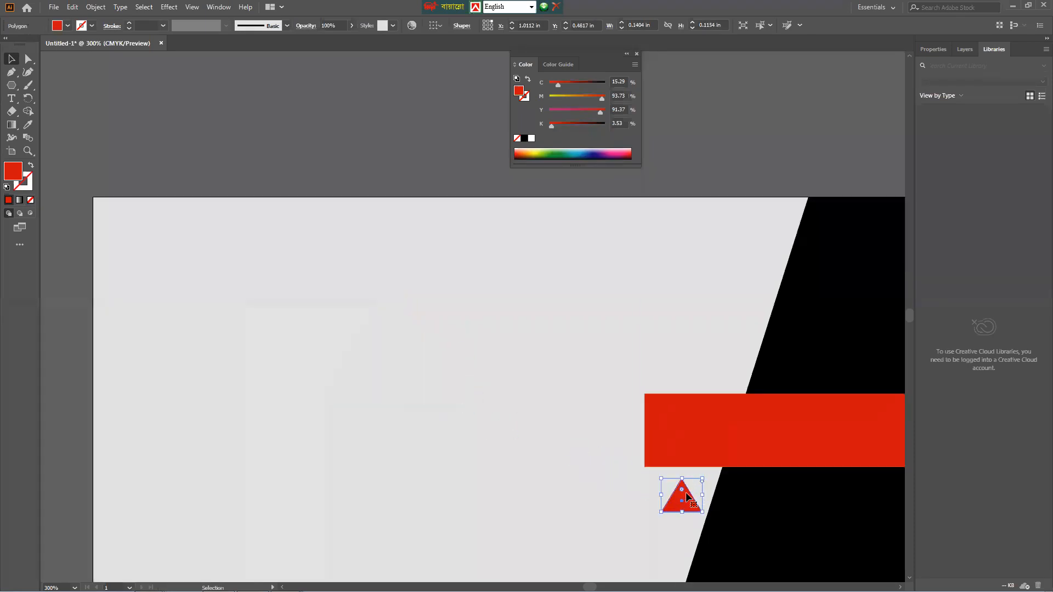
left_click_drag(641, 462, 271, 251)
- Fill the small triangle with dark red, about C 39, M 93, Y 93, K 43
double_click(10, 165)
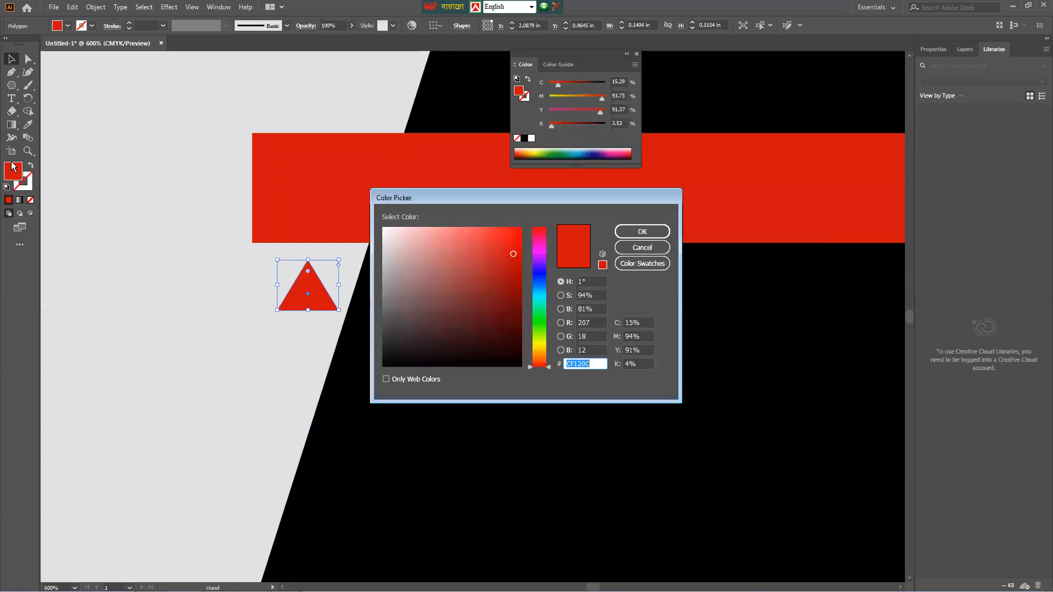
left_click(520, 318)
left_click(628, 237)
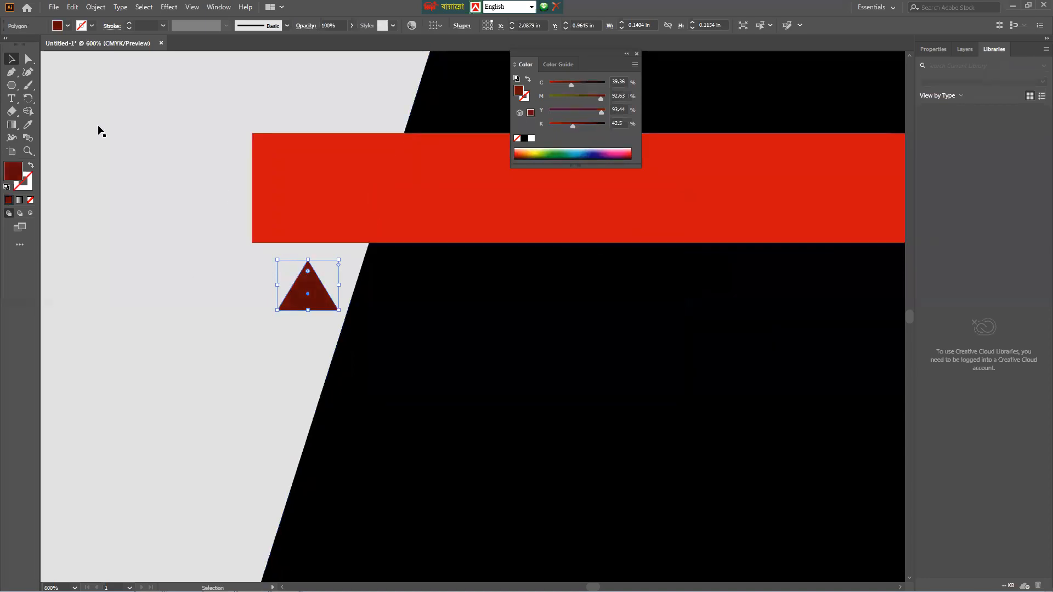
- Reshape the dark red triangle into a ribbon fold joining the bar's lower left corner to the black panel's slanted edge
left_click(28, 59)
left_click_drag(310, 265, 252, 242)
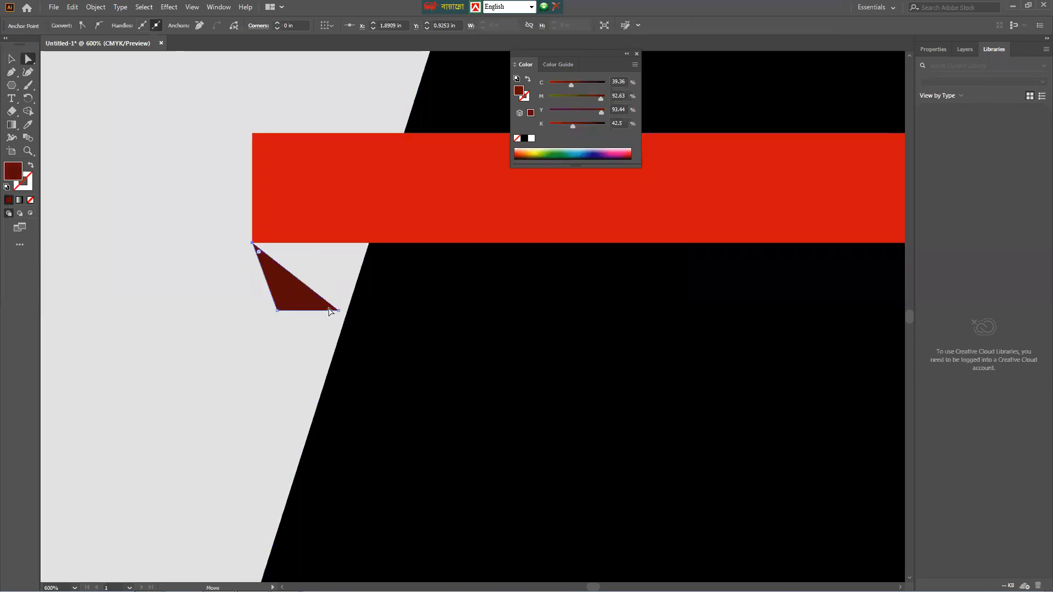
left_click(339, 311)
left_click_drag(340, 311, 369, 243)
left_click_drag(276, 309, 344, 311)
scroll(347, 312, "down", 3)
left_click(689, 388)
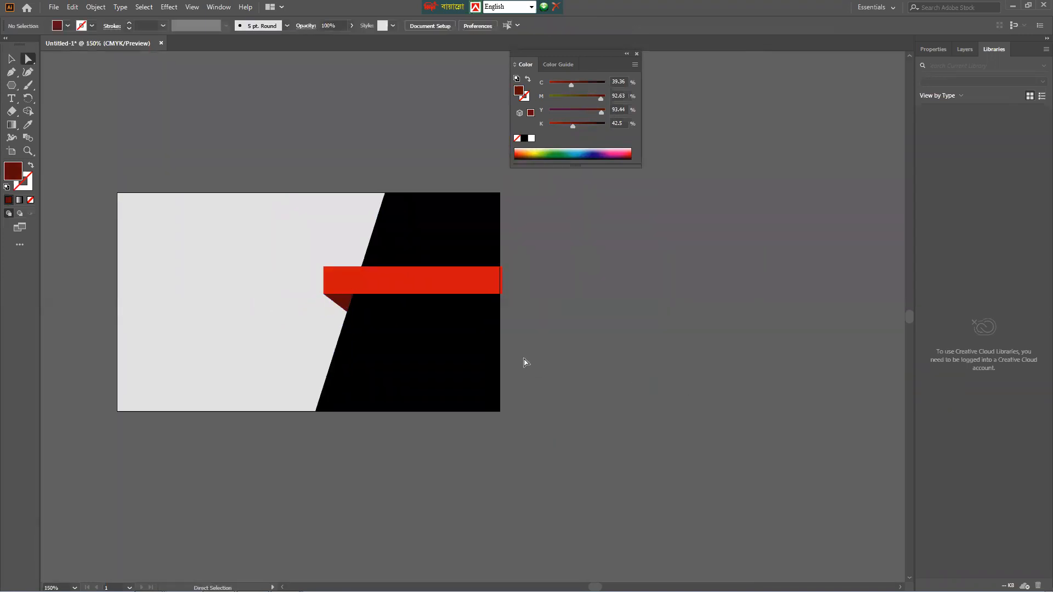
- Recolour the ribbon fold with a lighter dark red, about C 32, M 93, Y 97, K 22, and deselect it
left_click_drag(453, 305, 598, 320)
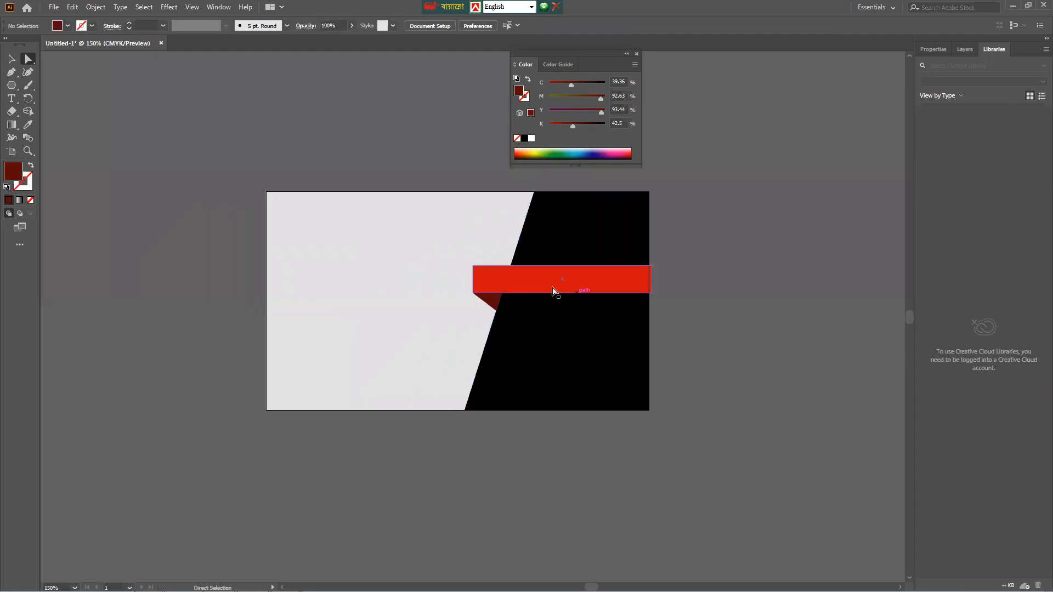
left_click(491, 301)
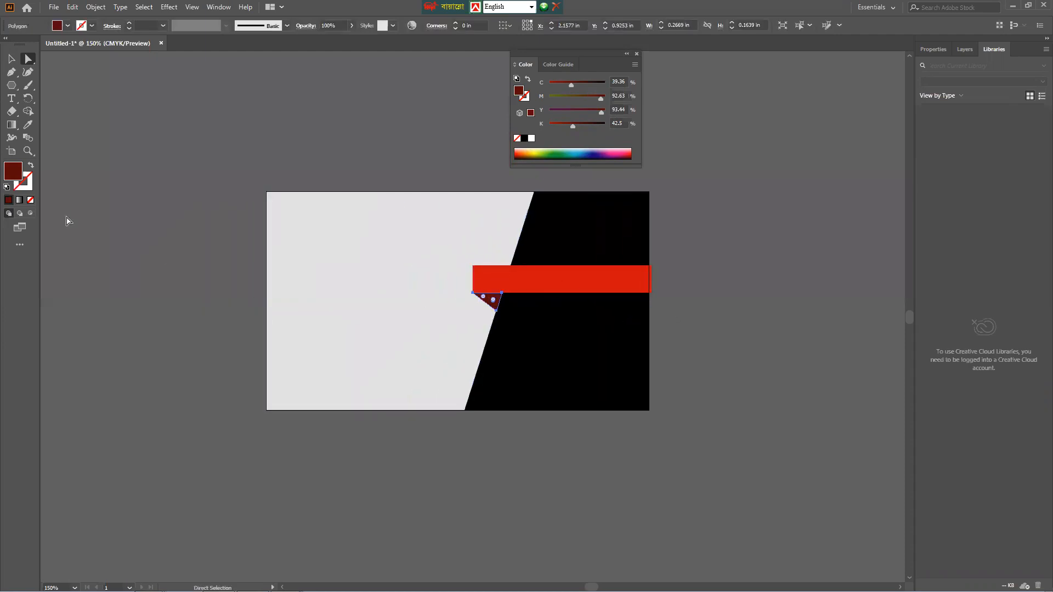
double_click(20, 177)
left_click(520, 292)
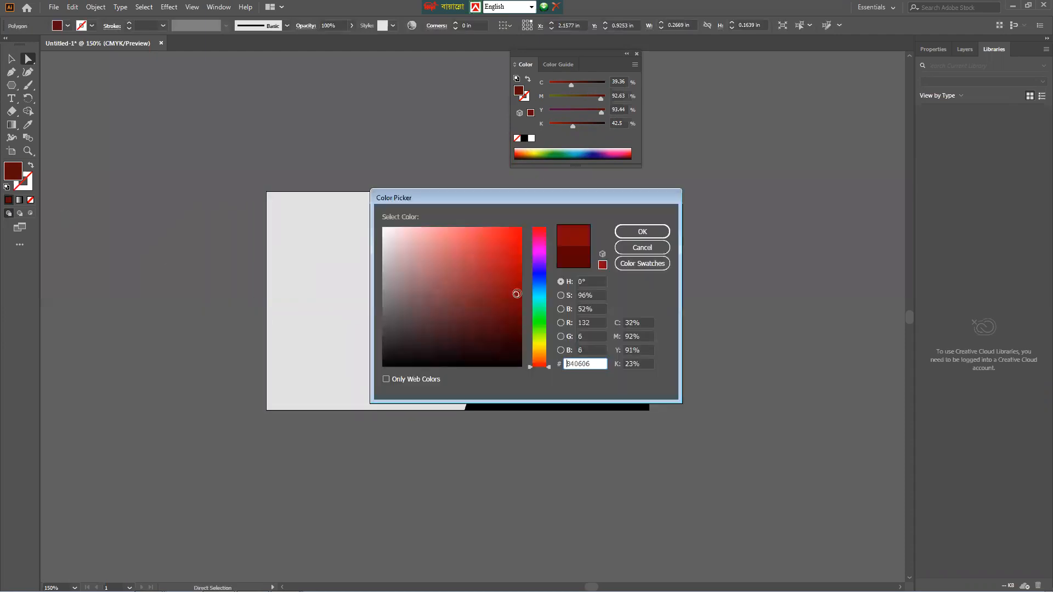
left_click(642, 230)
left_click(221, 277)
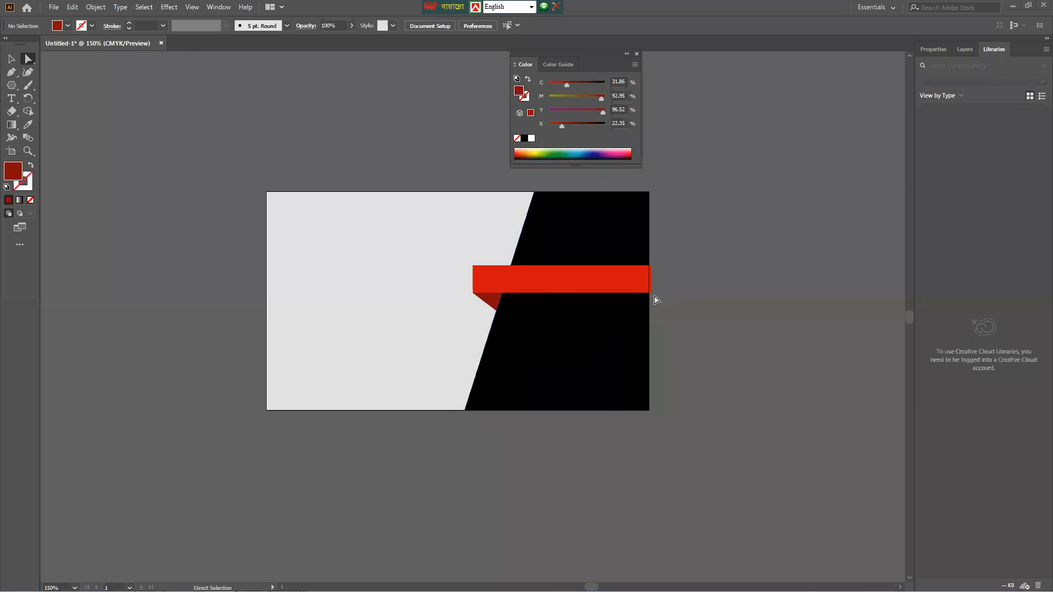
- Delete the red bar, the ribbon fold and the slanted black panel, keeping the grey base
scroll(653, 293, "up", 1)
left_click(649, 277)
left_click(704, 302)
left_click(503, 283)
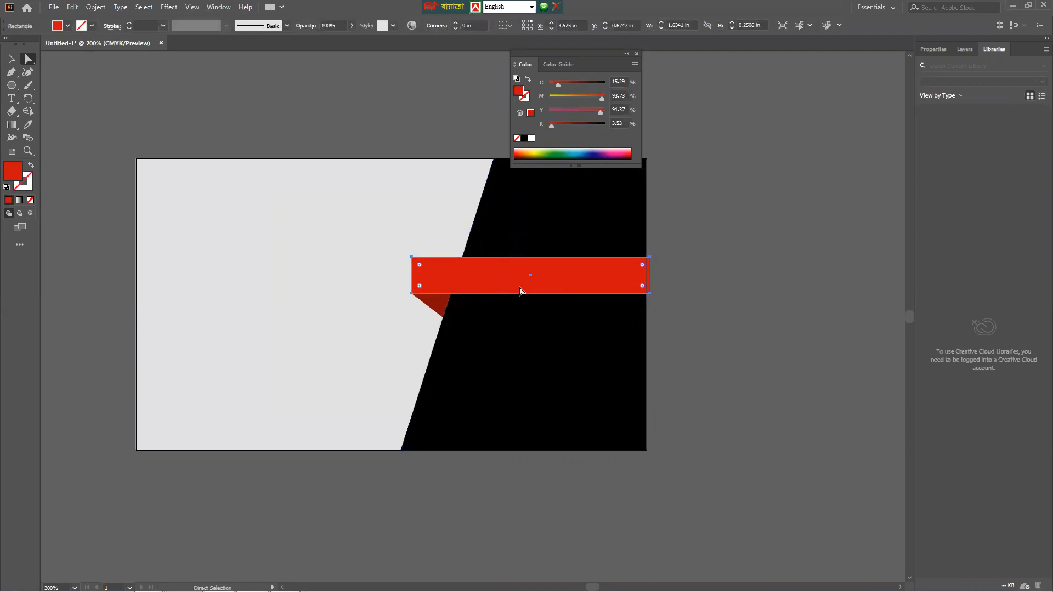
key("Delete")
left_click(442, 293)
key("Delete")
left_click(491, 299)
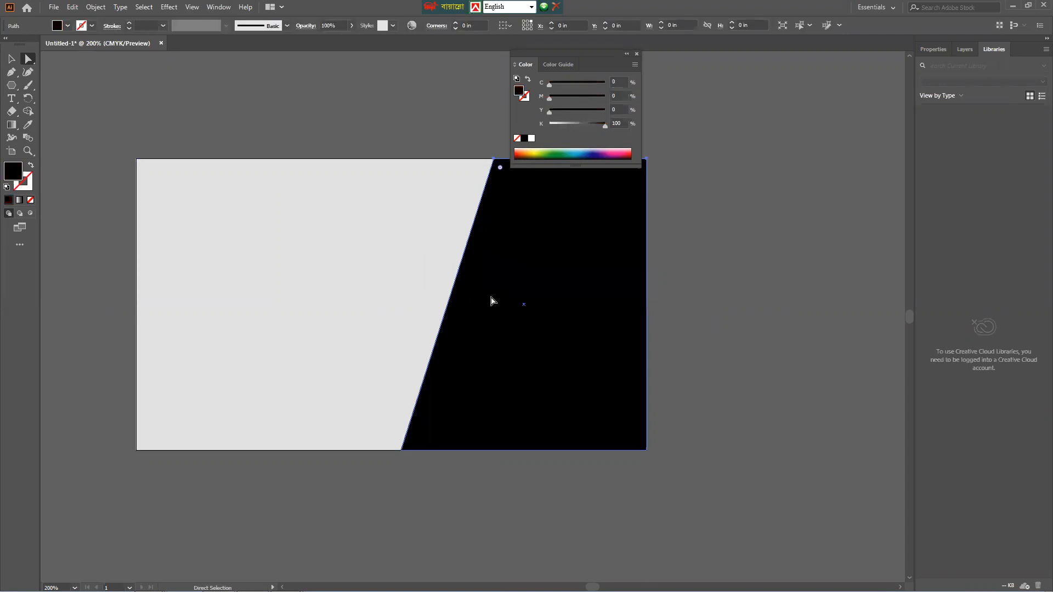
scroll(489, 295, "down", 5)
key("Delete")
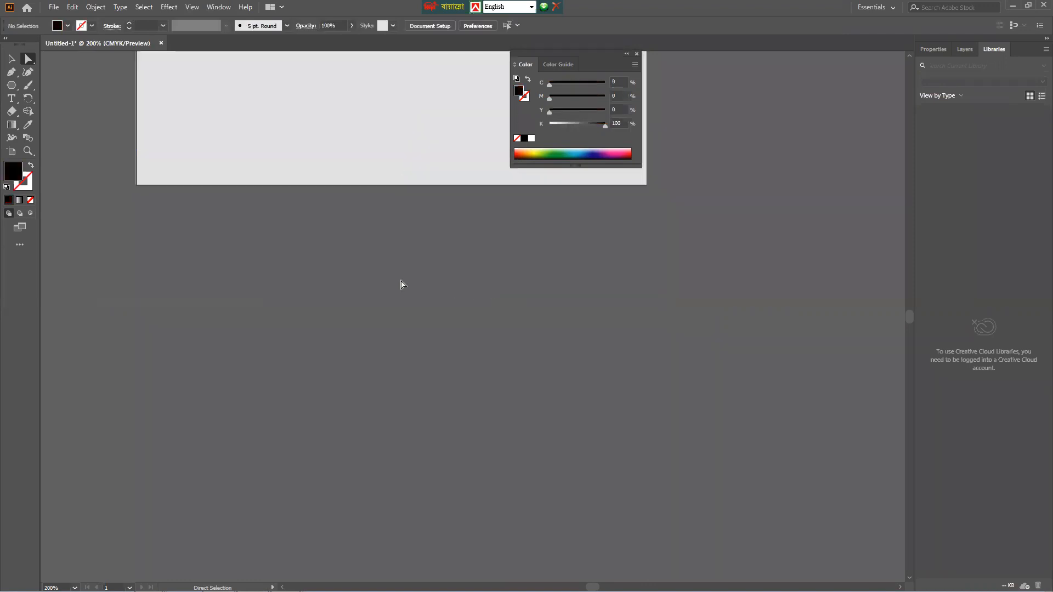
- Create a black three-sided polygon with a 0.356 in radius and move it inside the card's upper left area
left_click_drag(381, 237, 404, 393)
left_click_drag(337, 360, 358, 437)
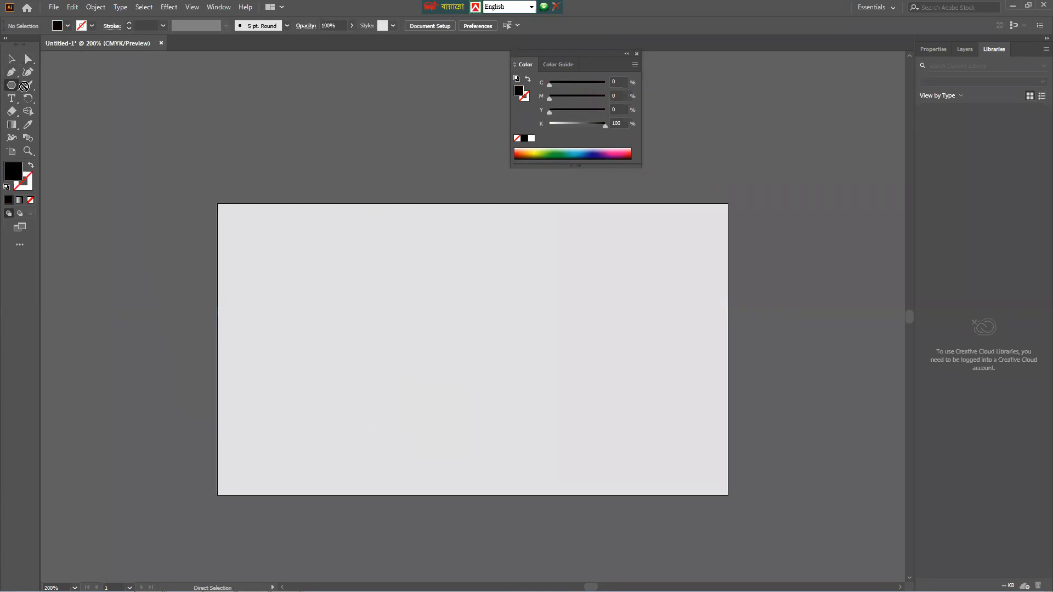
left_click(11, 86)
left_click(63, 112)
left_click(145, 166)
type("3")
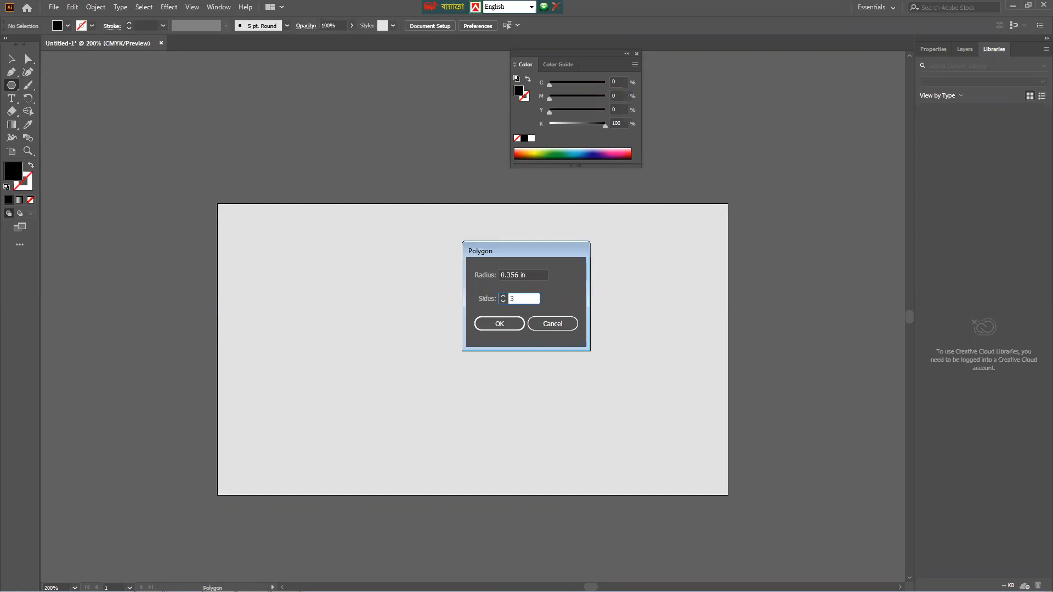
key("Return")
left_click(11, 58)
left_click_drag(132, 120, 302, 265)
left_click(28, 60)
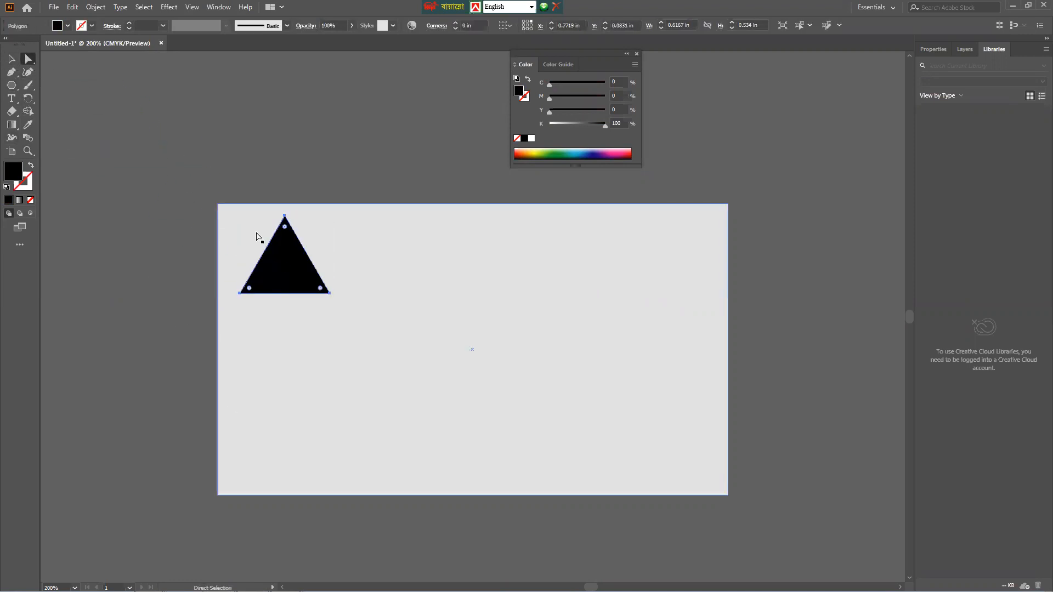
left_click_drag(284, 214, 225, 203)
key("ctrl+z")
key("ctrl")
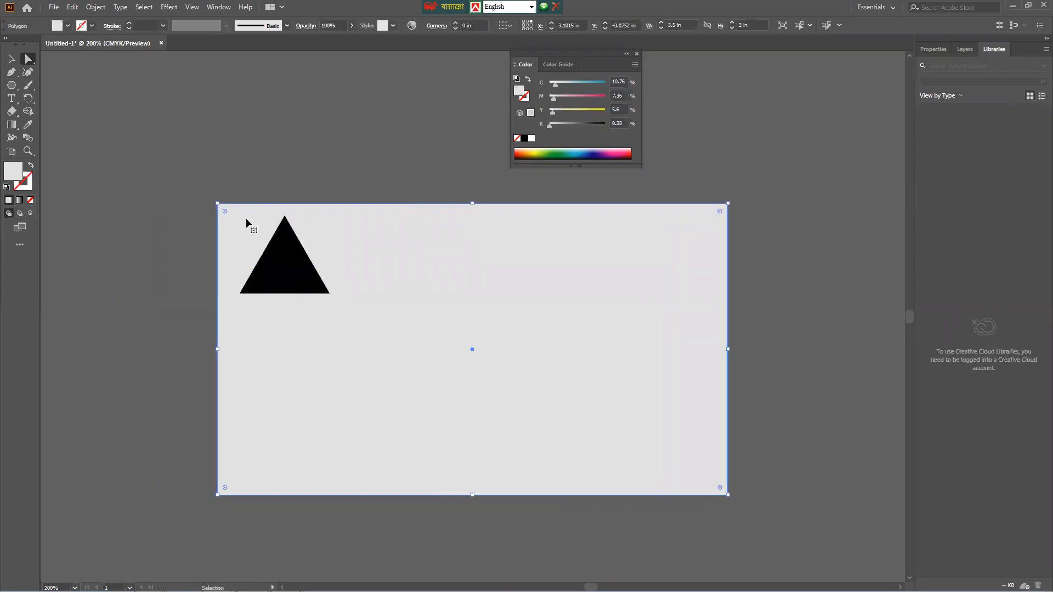
key("v")
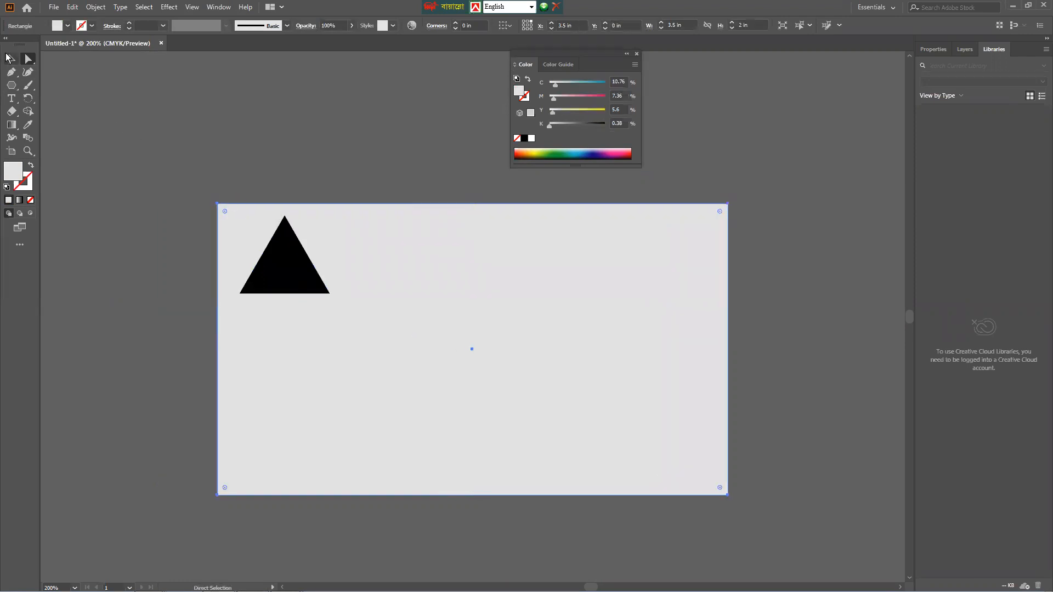
left_click_drag(294, 268, 338, 294)
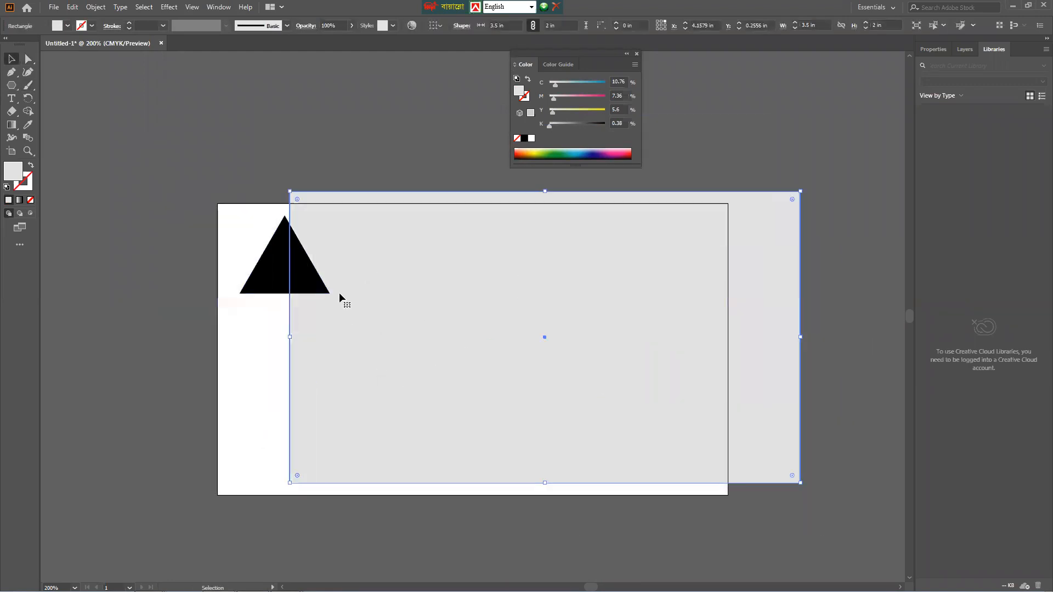
left_click_drag(490, 298, 466, 298)
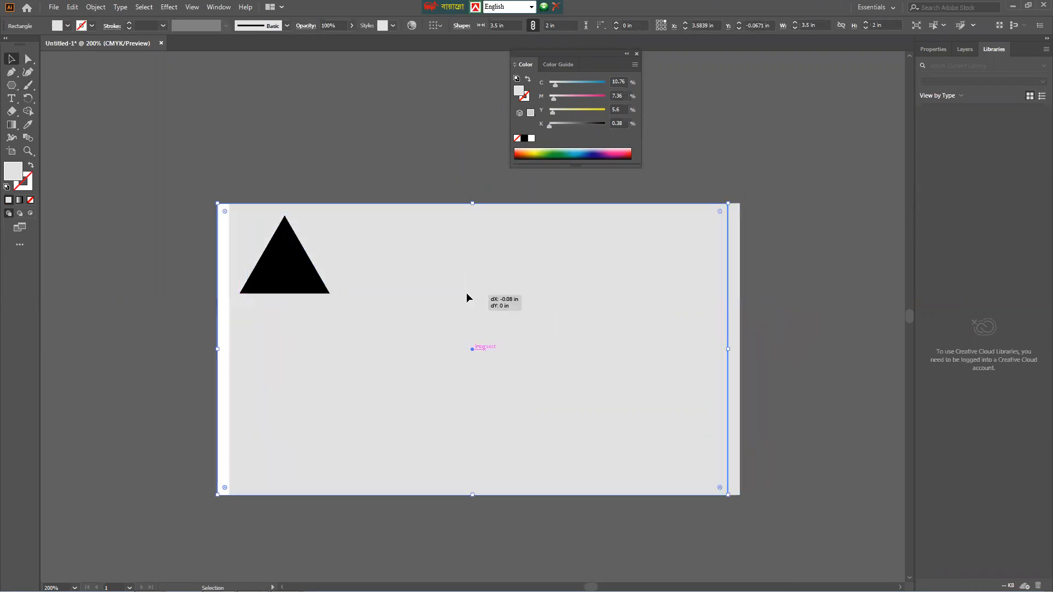
- Lock the grey background rectangle in place
left_click_drag(383, 170, 477, 267)
key("ctrl+2")
left_click_drag(388, 178, 478, 267)
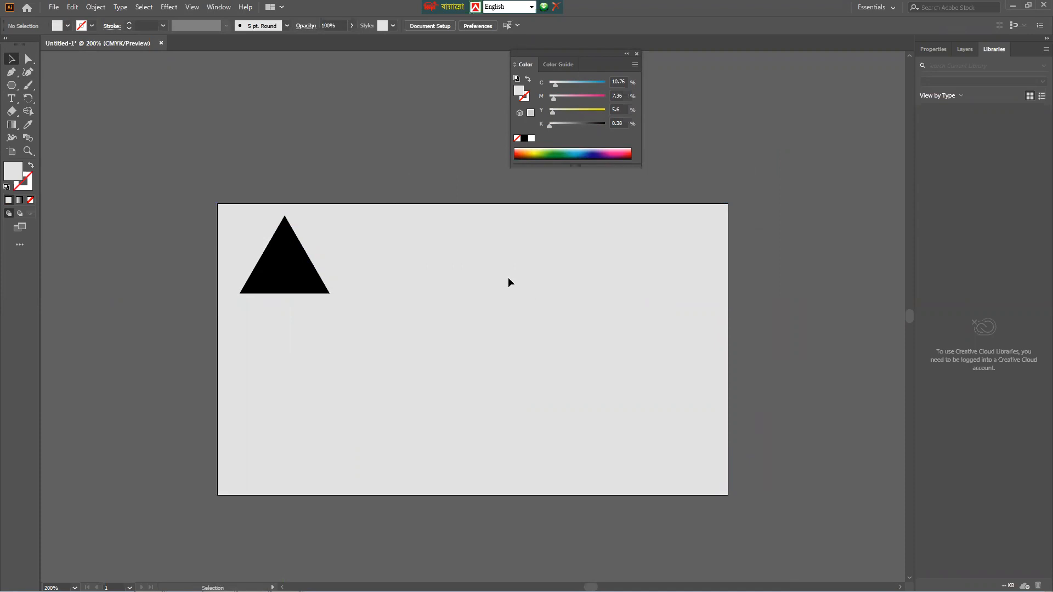
- Reshape the black triangle into a right triangle filling the card's upper left corner, about 0.35 in wide and 0.52 in tall
left_click(27, 59)
left_click_drag(263, 253, 270, 256)
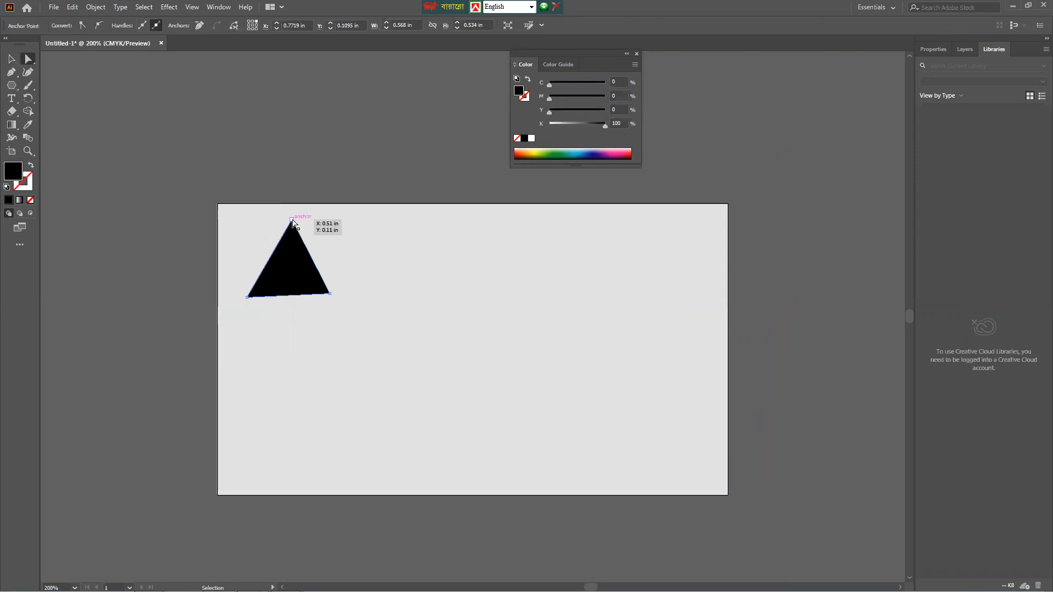
left_click_drag(291, 220, 217, 204)
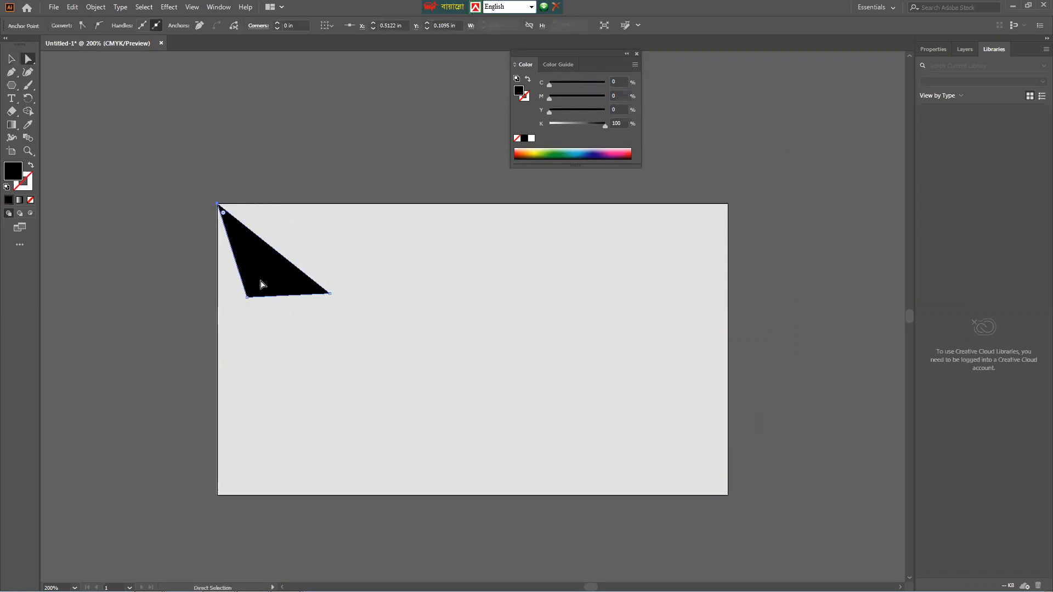
left_click_drag(249, 301, 219, 304)
left_click_drag(330, 294, 268, 204)
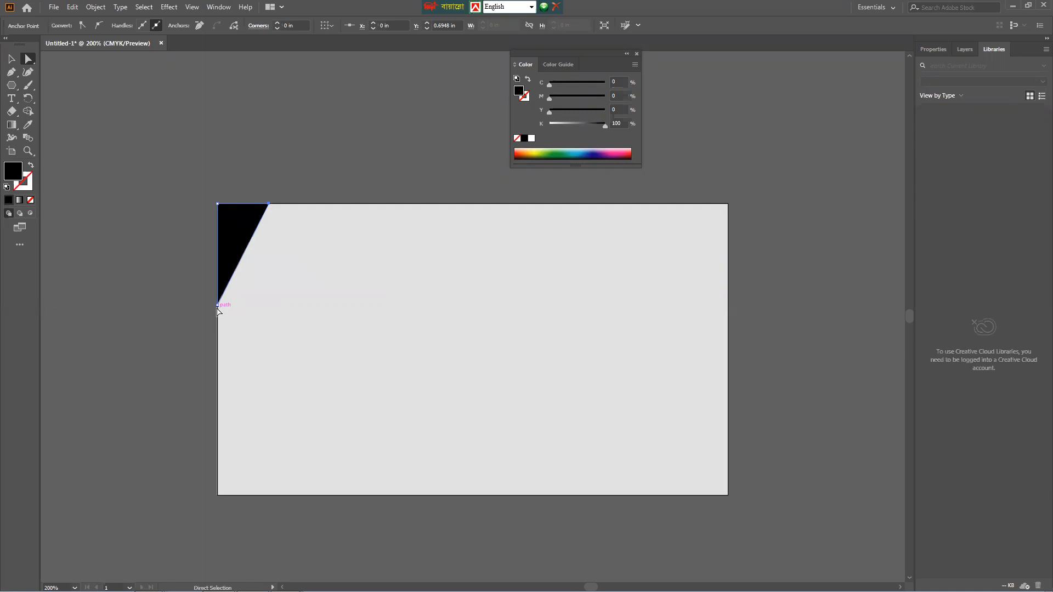
left_click(221, 312)
left_click_drag(217, 303, 217, 278)
- Duplicate the black corner triangle down and to the right, and fill the copy with yellow
left_click(11, 58)
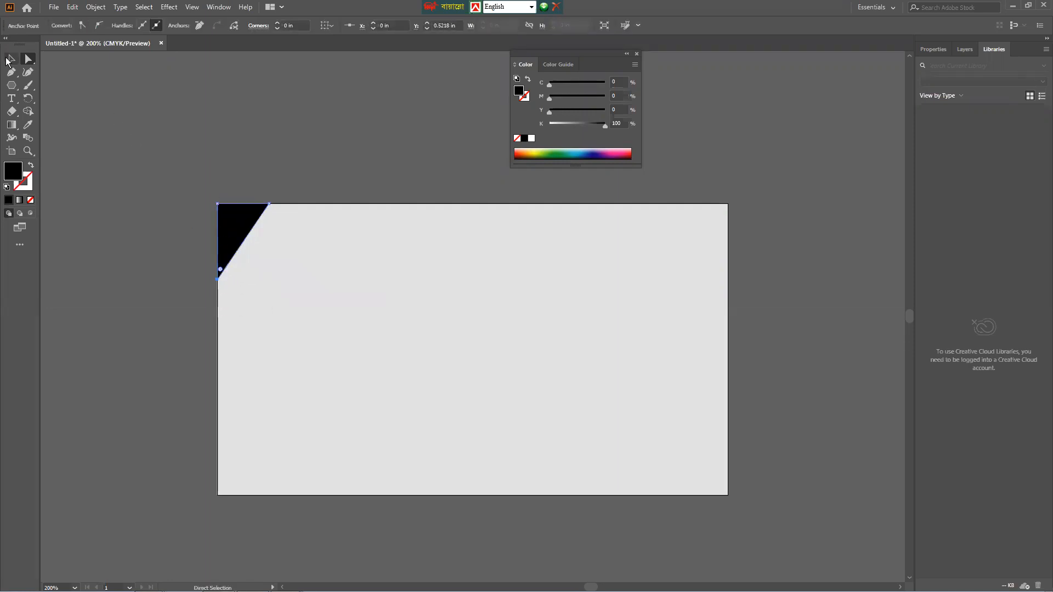
left_click(339, 198)
left_click_drag(232, 230, 271, 268)
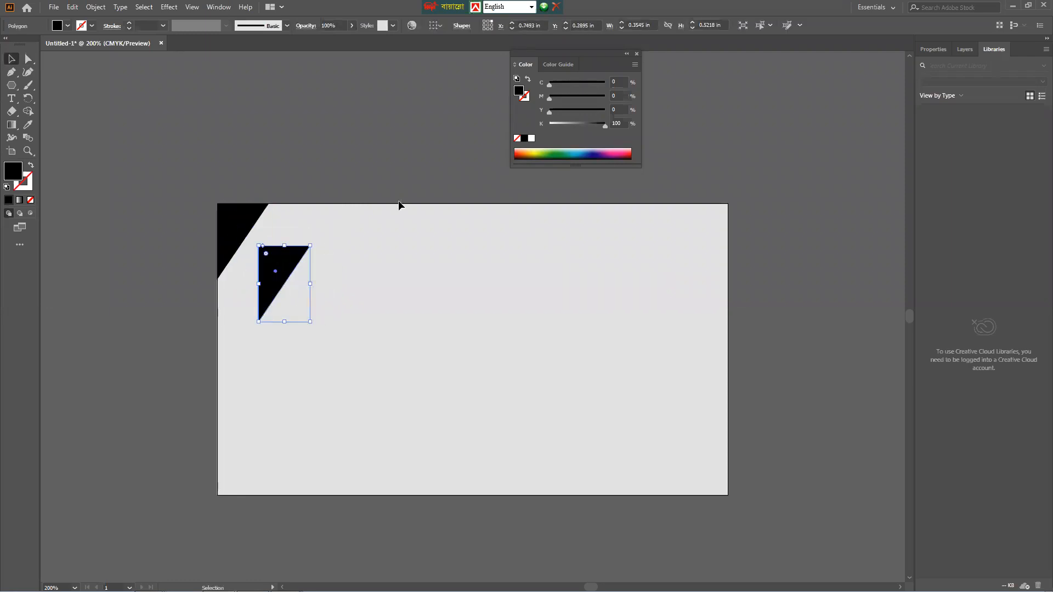
left_click(533, 149)
- Reshape the yellow copy to start at the card's upper left corner, about 0.49 in wide and 0.76 in tall
left_click(28, 58)
left_click_drag(271, 262, 217, 201)
left_click_drag(268, 239, 289, 204)
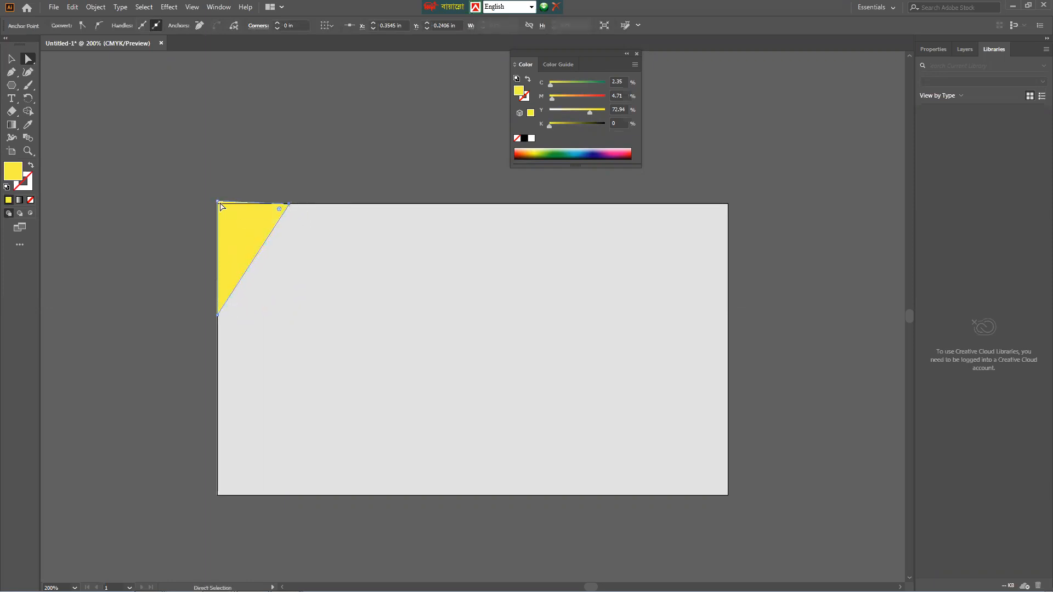
mouse_move(218, 203)
left_mouse_down()
mouse_move(226, 215)
mouse_move(217, 204)
left_mouse_up()
- Offset the yellow triangle slightly down and to the right of the card's corner, partly exposing the black triangle
key("v")
mouse_move(262, 246)
left_mouse_down()
mouse_move(306, 262)
mouse_move(249, 237)
left_mouse_up()
left_click(247, 241)
mouse_move(250, 237)
left_mouse_down()
mouse_move(239, 238)
mouse_move(289, 248)
mouse_move(265, 234)
left_mouse_up()
left_click(264, 175)
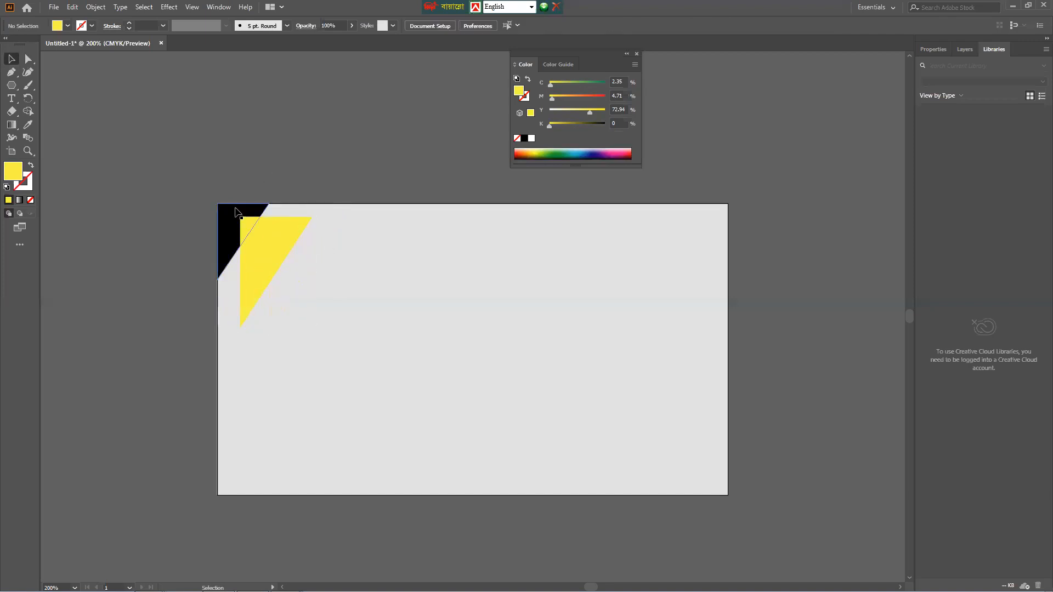
left_click(268, 239)
left_click(251, 165)
mouse_move(246, 236)
left_mouse_down()
mouse_move(237, 226)
mouse_move(259, 237)
mouse_move(245, 233)
left_mouse_up()
left_click(279, 154)
- Send the yellow triangle backward so it sits behind the black corner triangle
left_click(245, 239)
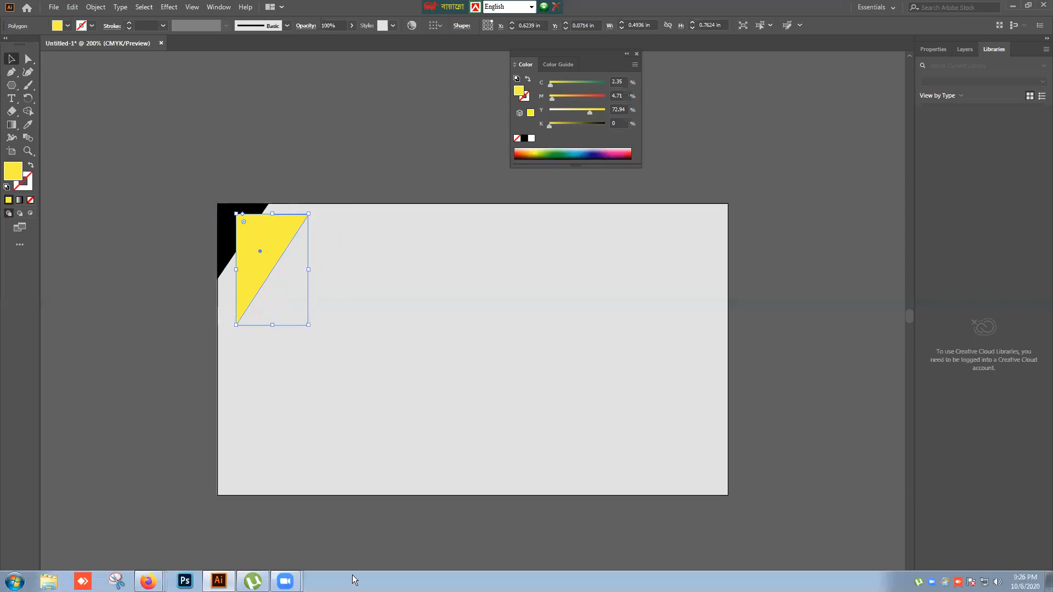
right_click(252, 262)
left_click(246, 229)
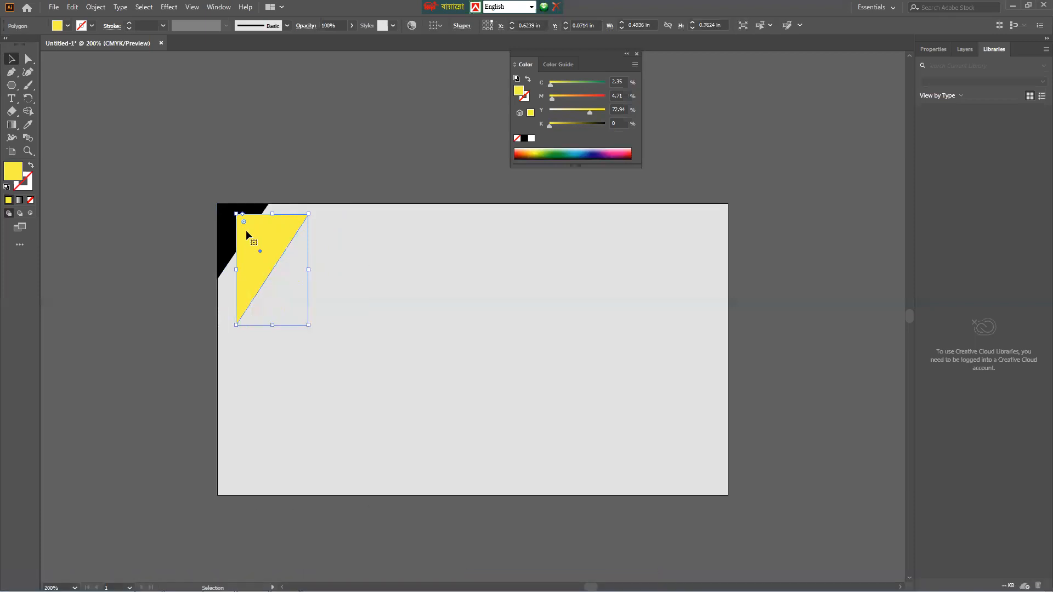
right_click(247, 231)
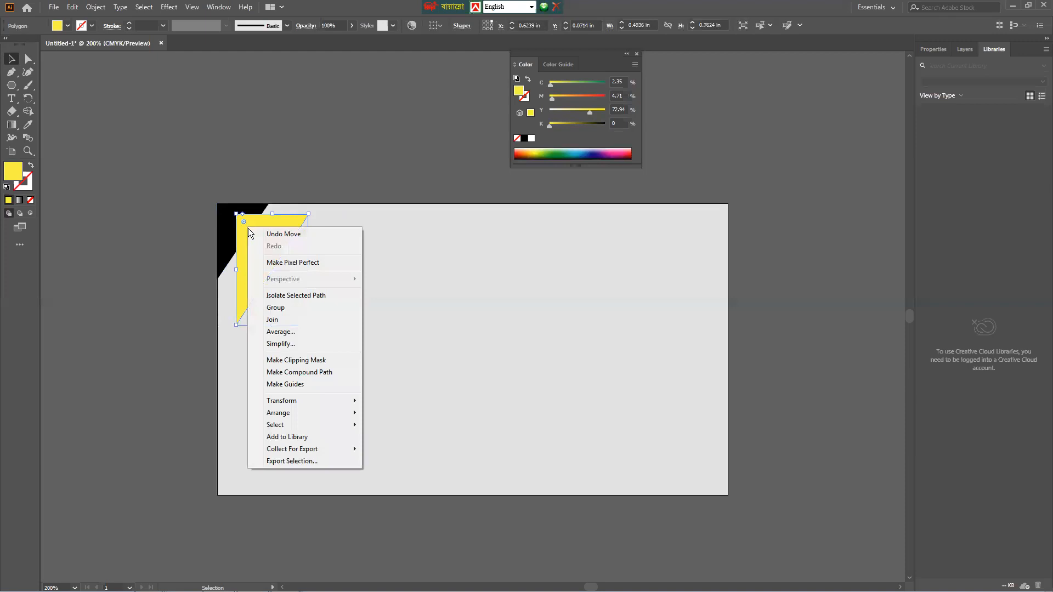
mouse_move(313, 412)
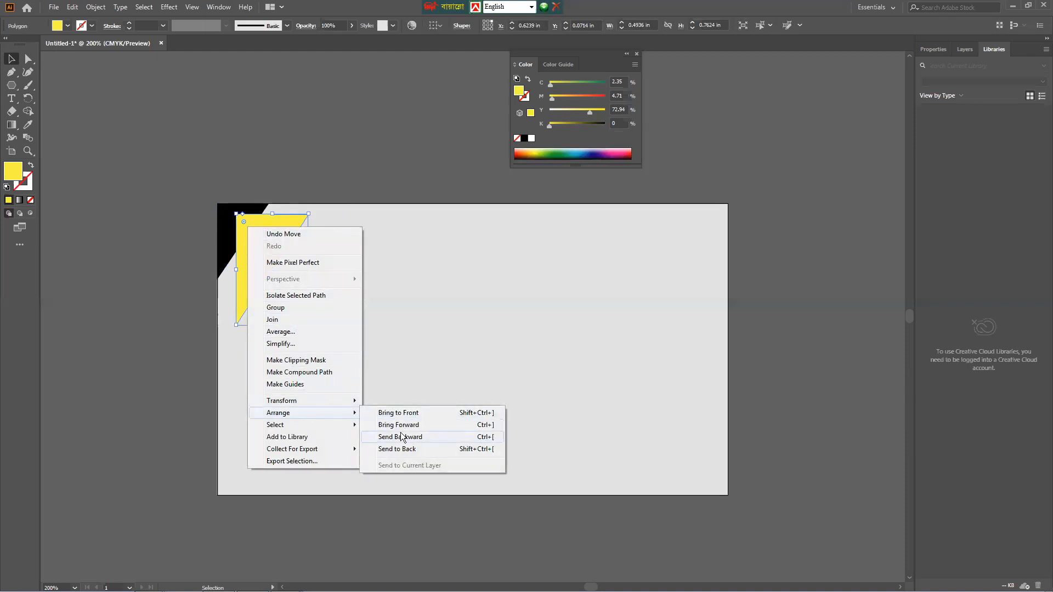
left_click(406, 437)
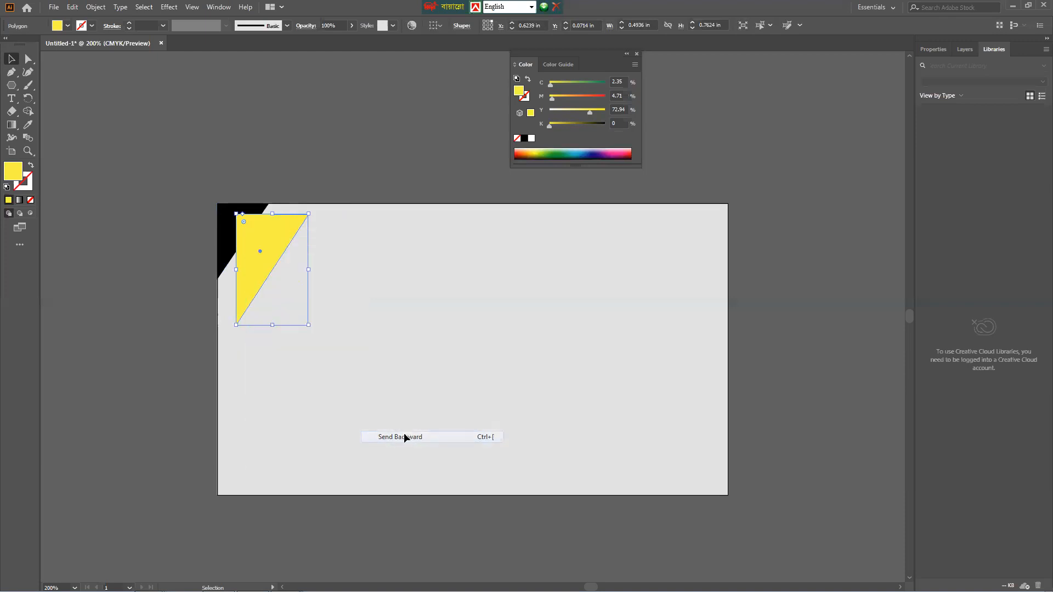
- Move the yellow triangle into the card's upper left corner, leaving a diagonal yellow band along the black triangle
right_click(255, 266)
mouse_move(308, 454)
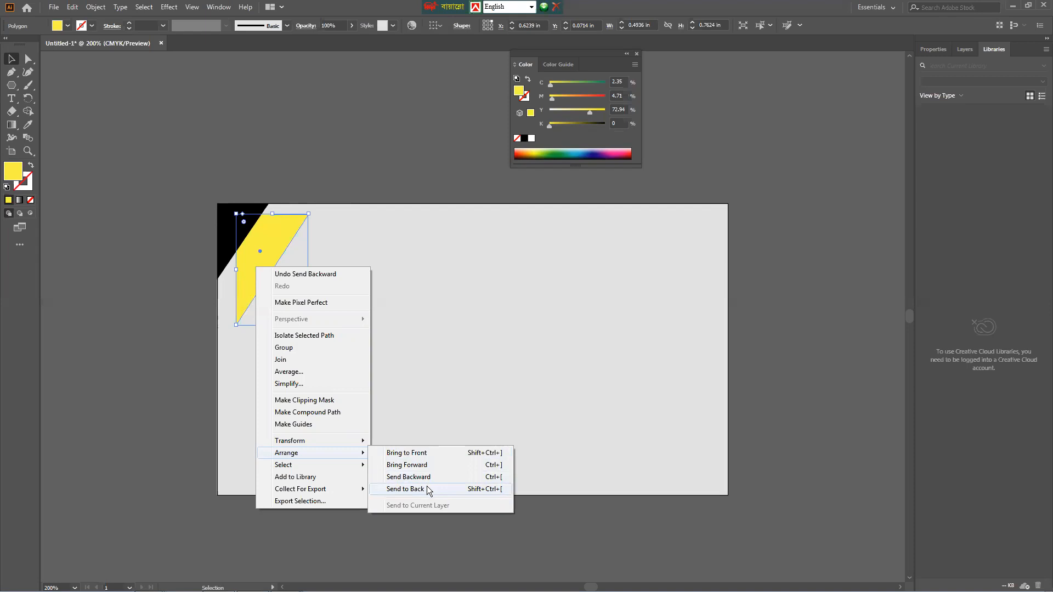
left_click(188, 344)
left_click_drag(264, 258, 251, 252)
left_click(151, 242)
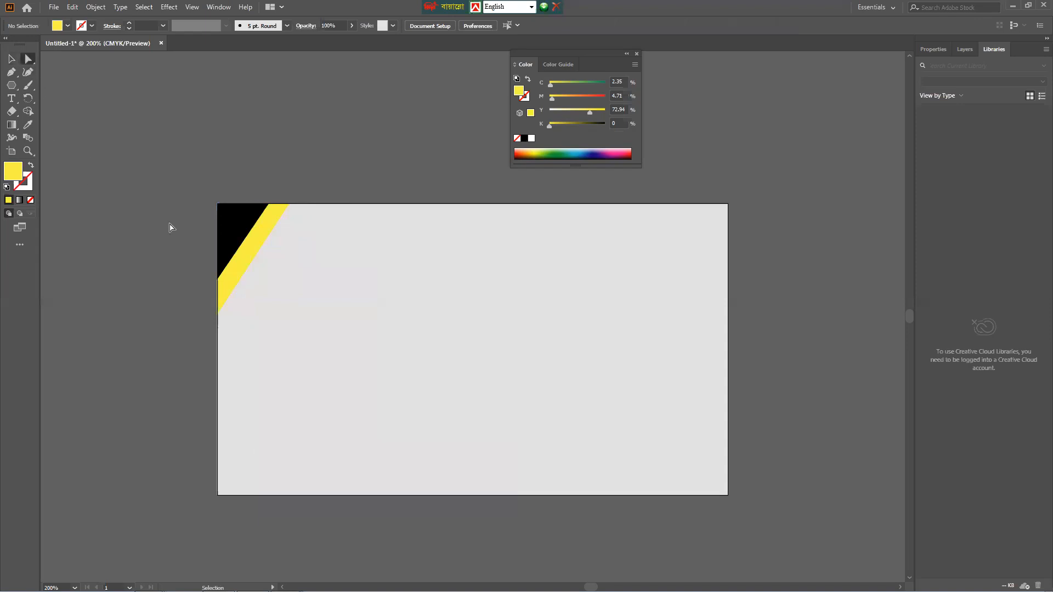
- Reshape the yellow triangle to about 0.51 by 0.52 in, with its lower corner meeting the black triangle's lower tip
scroll(176, 227, "up", 2, "alt")
scroll(299, 324, "up", 1, "alt")
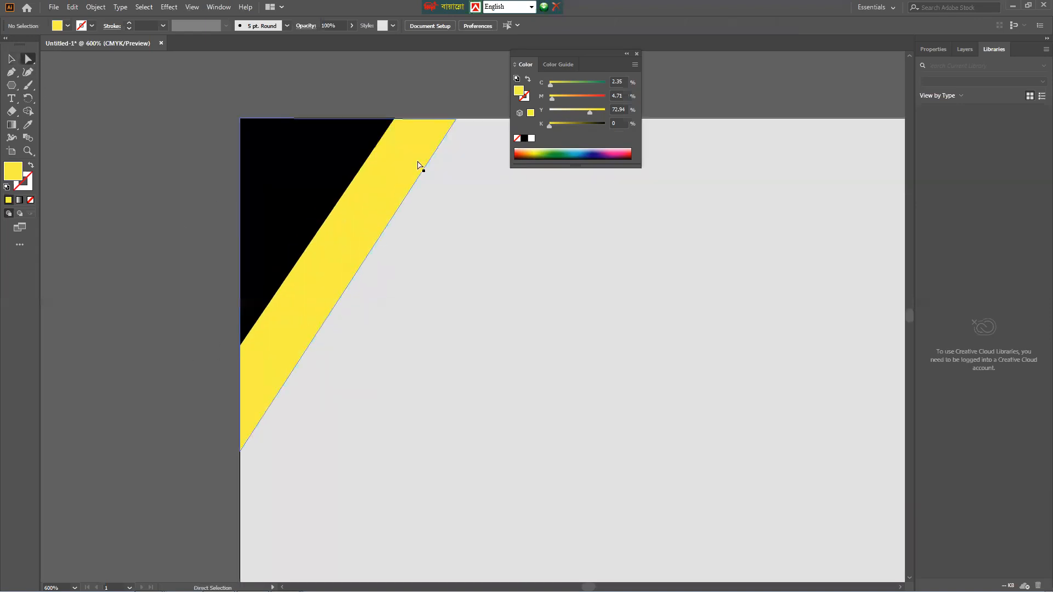
left_click(455, 119)
left_click_drag(458, 119, 463, 117)
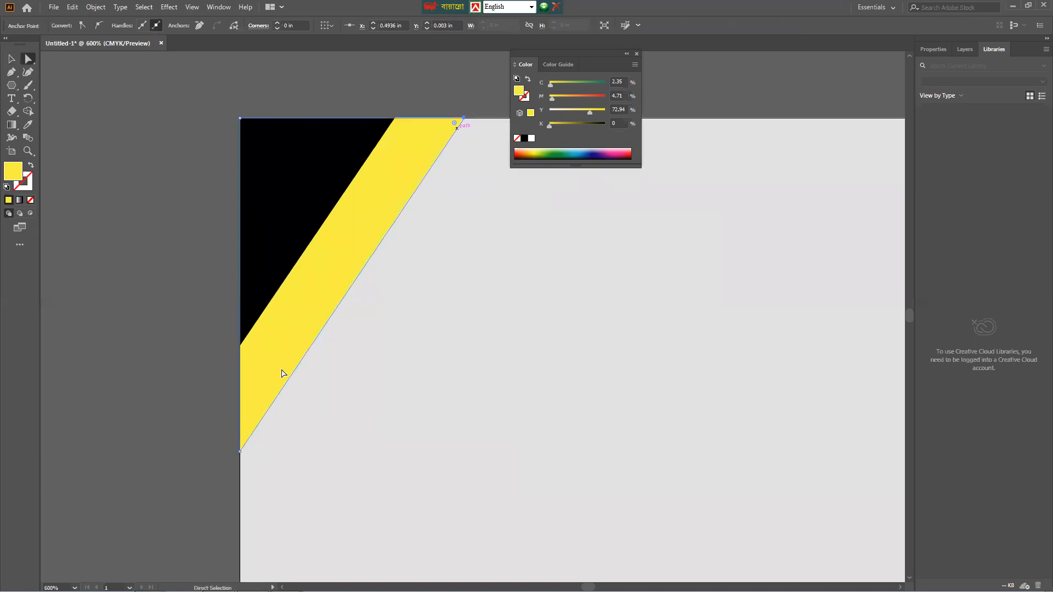
left_click_drag(241, 447, 240, 346)
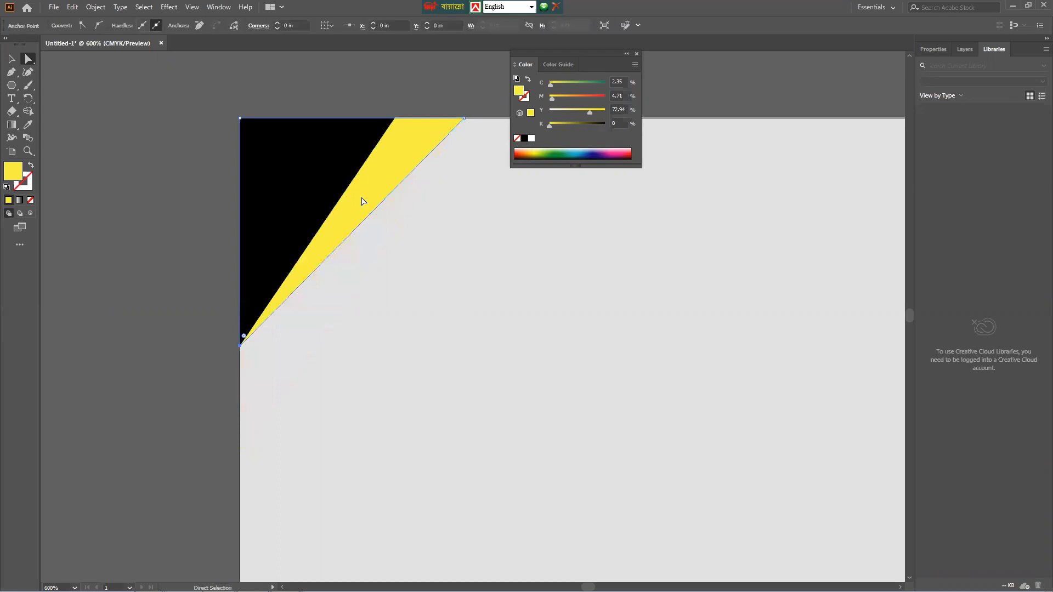
- Duplicate the yellow triangle, stretch the copy's lower corner to about 0.66 in tall, and fill it with brown
left_click(365, 201)
left_click_drag(366, 199, 458, 321)
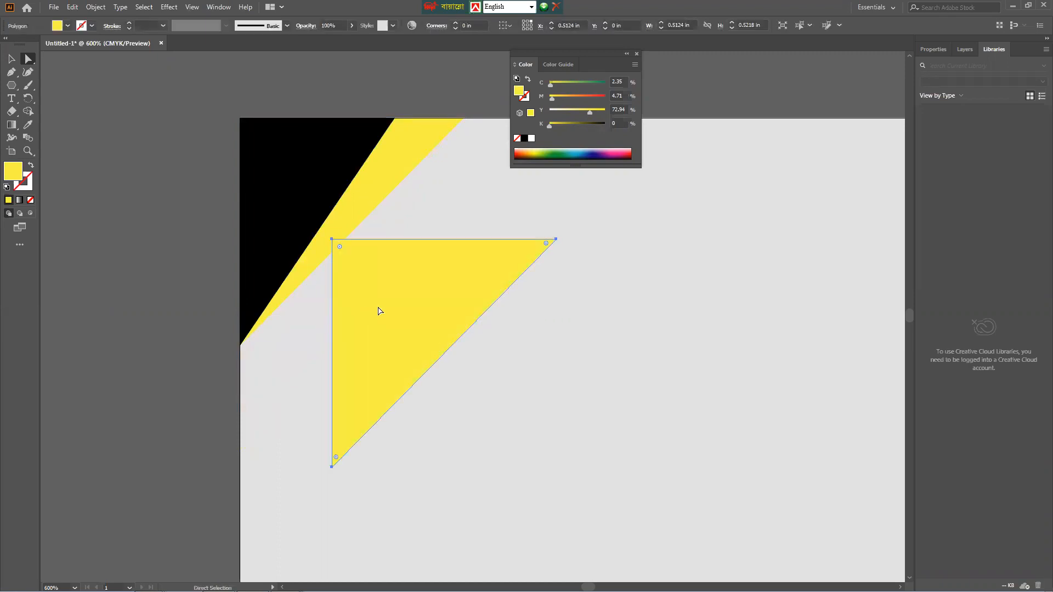
left_click_drag(336, 469, 333, 528)
left_click_drag(410, 351, 345, 364)
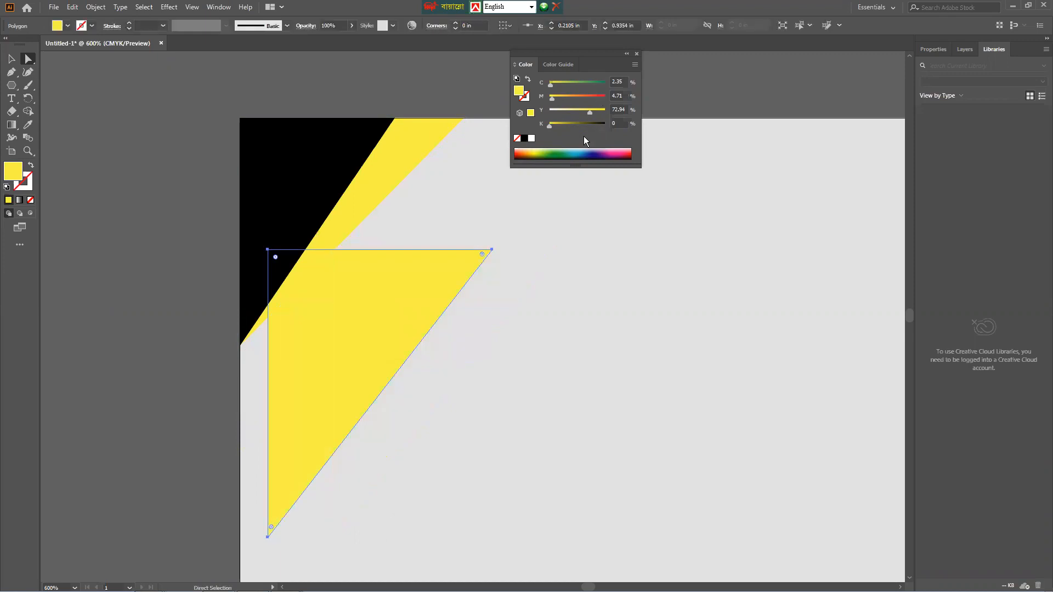
left_click(522, 153)
key("v")
left_click_drag(402, 333, 392, 236)
left_click_drag(393, 235, 352, 239)
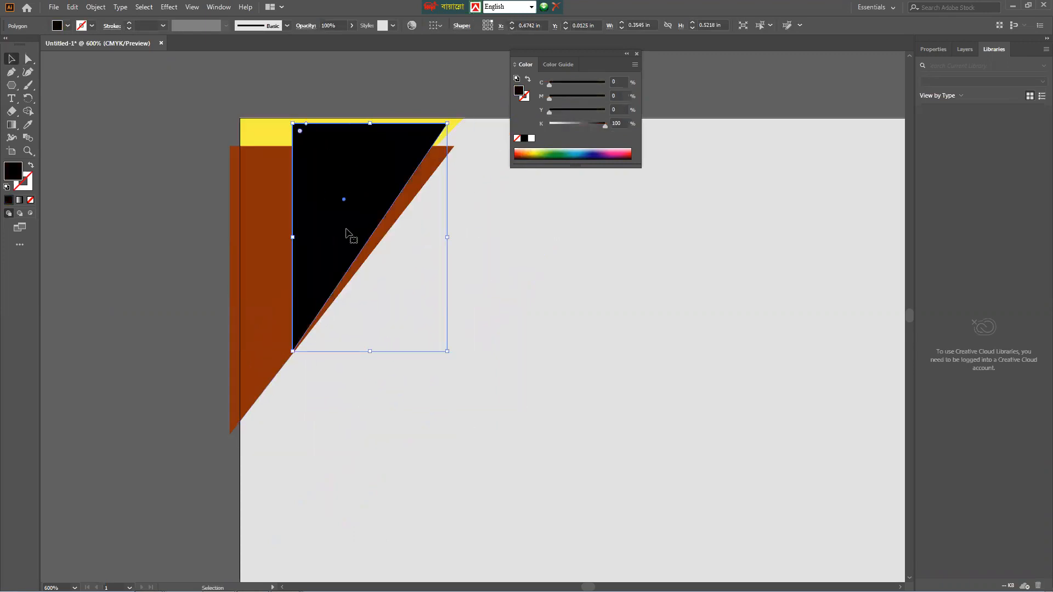
key("ctrl+z")
key("ctrl+z")
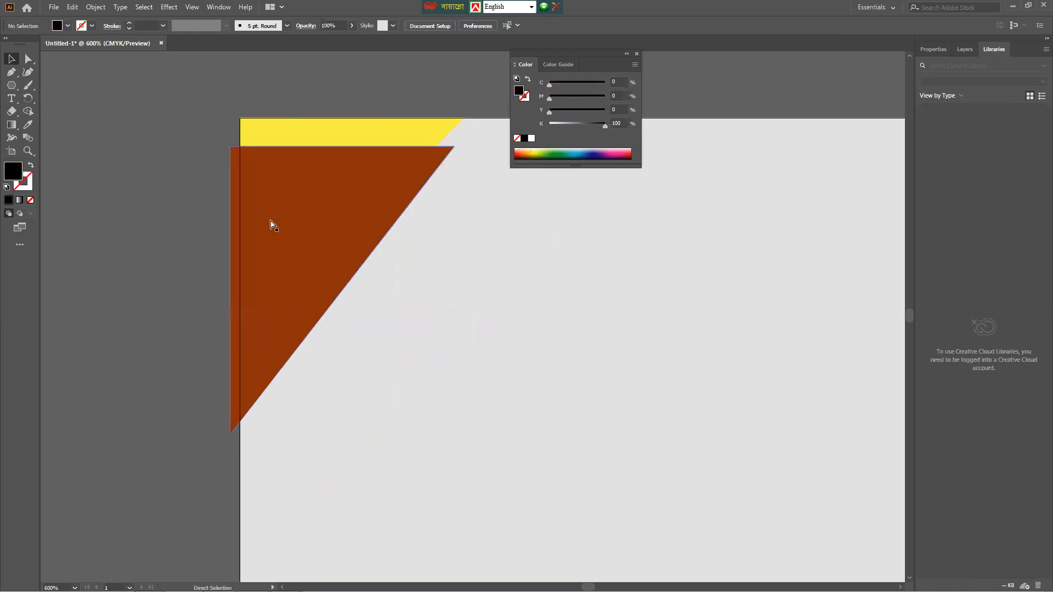
key("ctrl+z")
key("ctrl+z")
key("ctrl+z")
- Send the brown triangle backward behind the yellow one and move it into the card's upper left corner
key("v")
left_click_drag(379, 228, 353, 231)
right_click(363, 201)
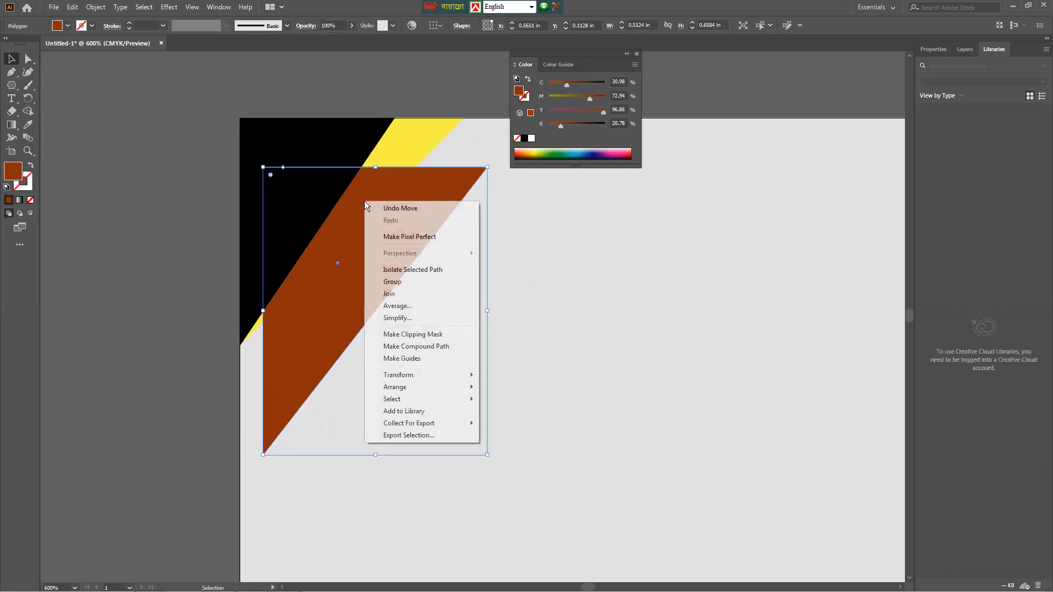
mouse_move(440, 387)
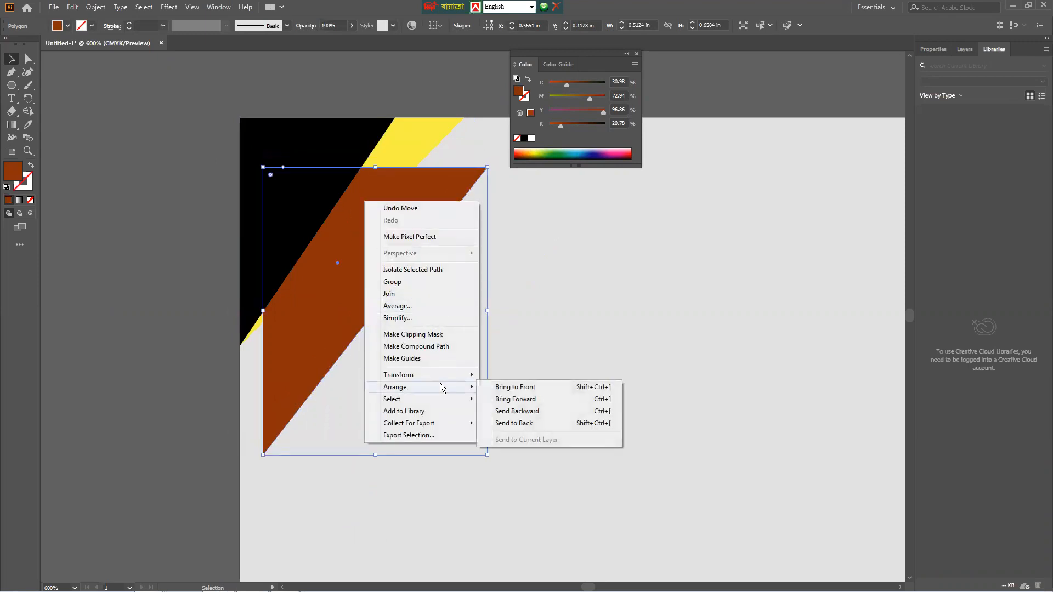
left_click(552, 411)
left_click_drag(374, 298, 348, 245)
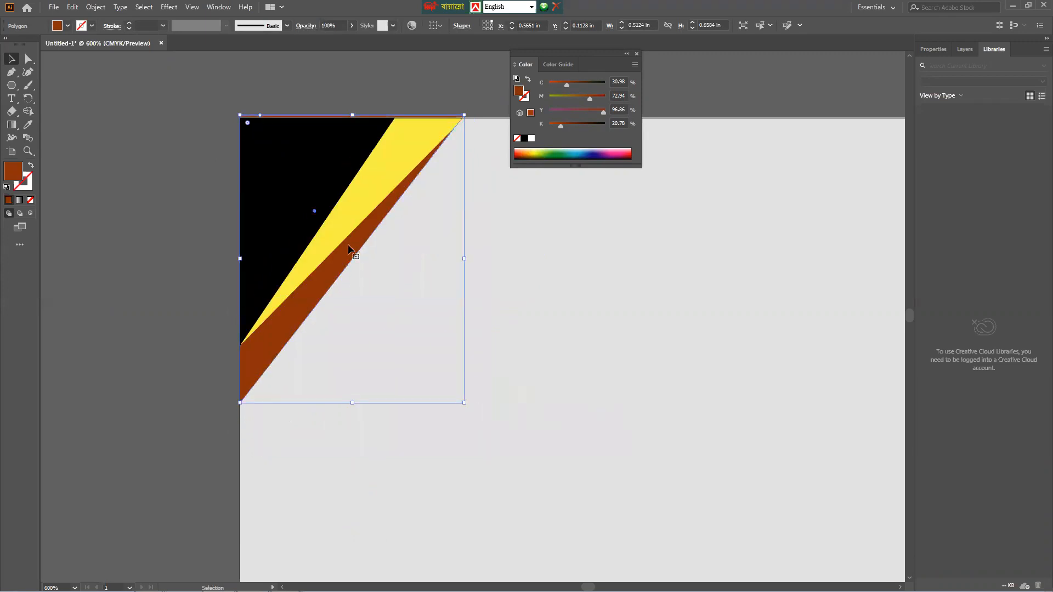
- Align the brown triangle's upper corner points with the card's top edge and raise its lower point to about 0.63 in tall
left_click(28, 58)
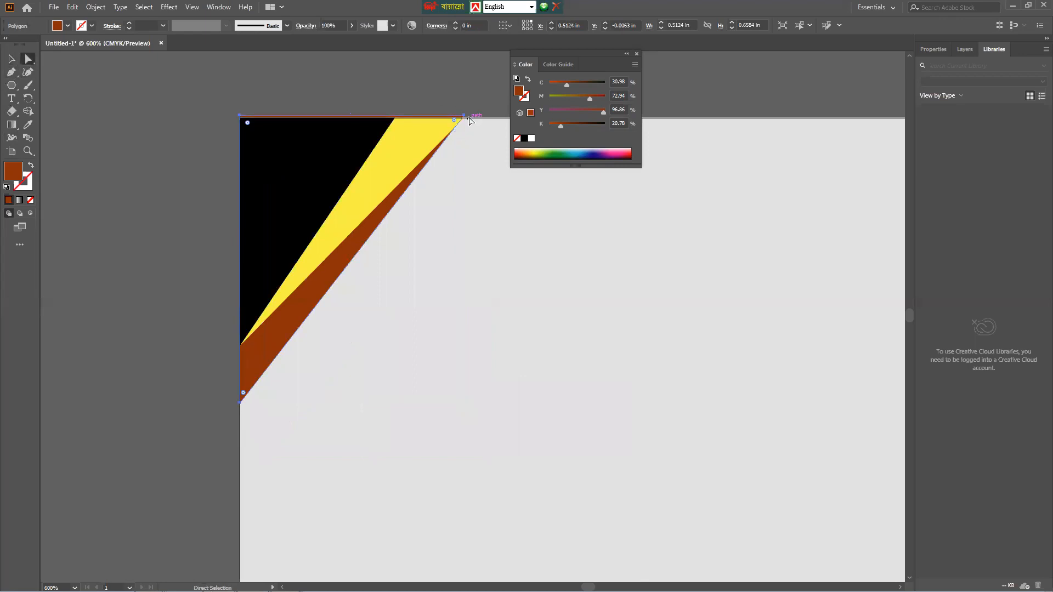
left_click(464, 116)
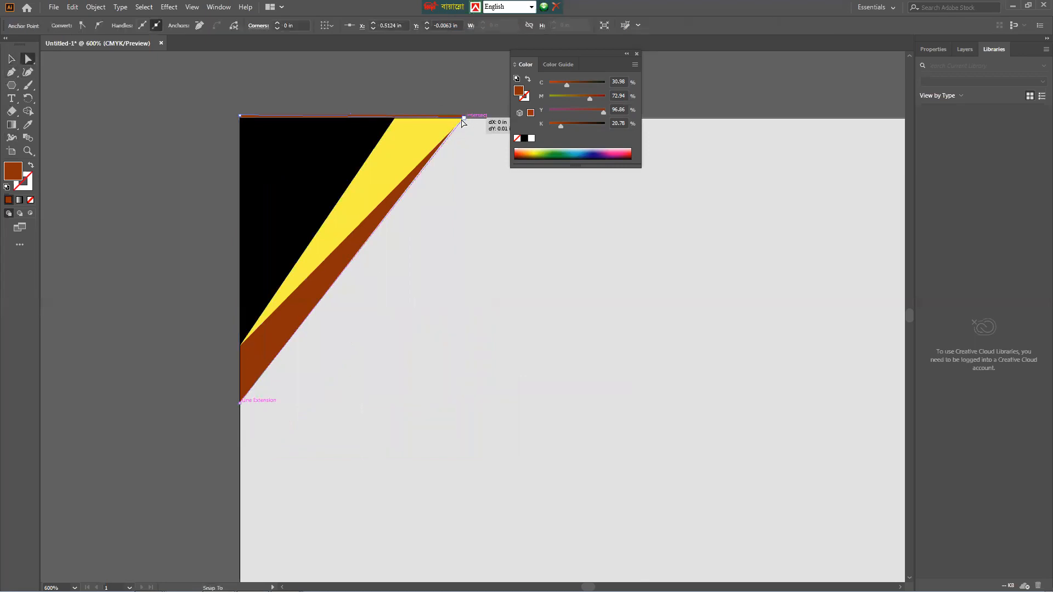
left_click_drag(240, 117, 241, 119)
left_click(164, 129)
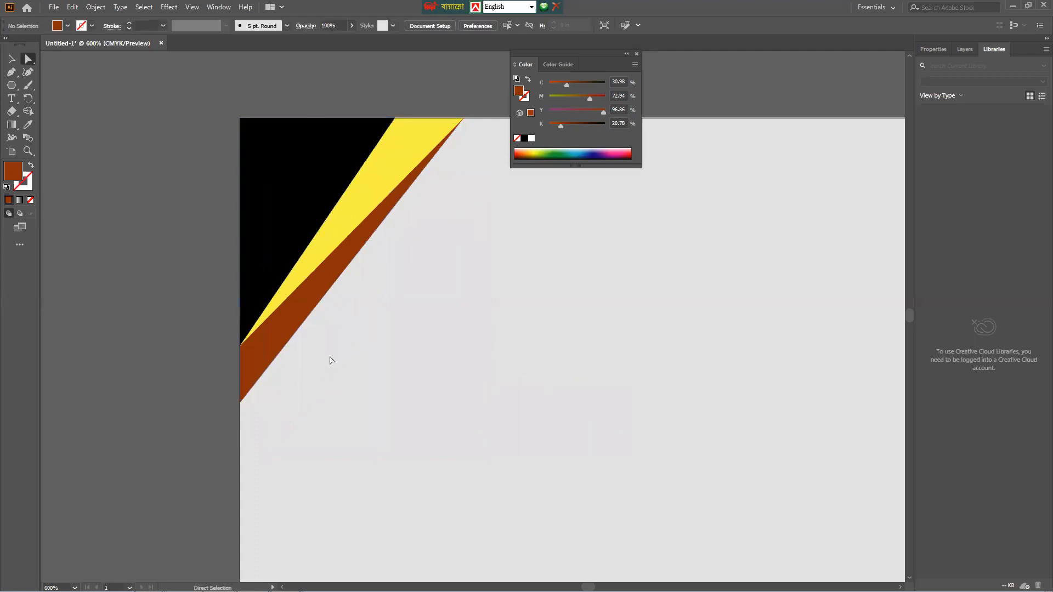
left_click_drag(241, 401, 241, 395)
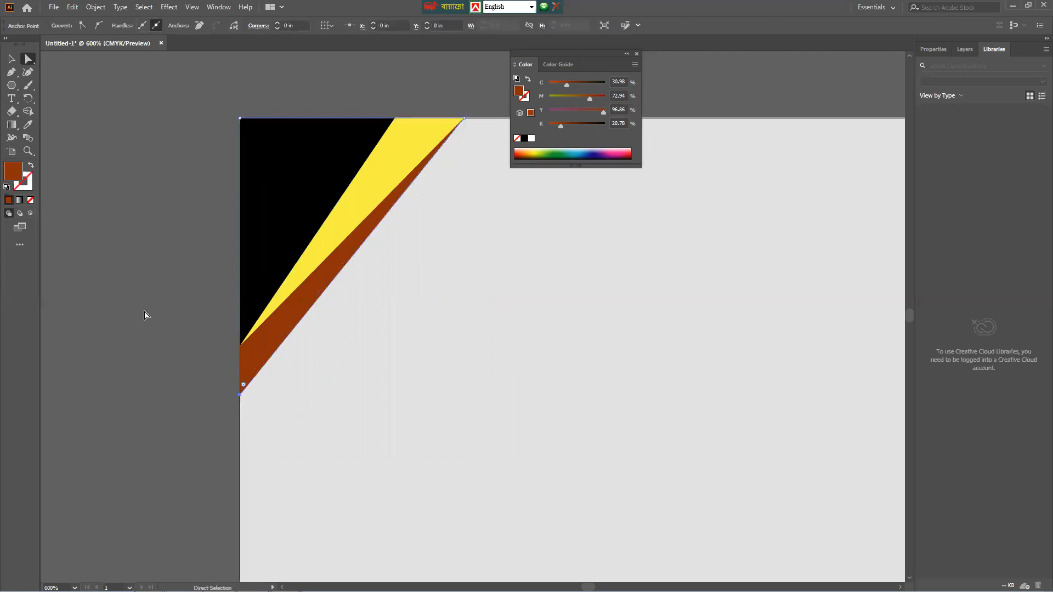
left_click(153, 311)
scroll(239, 330, "down", 2)
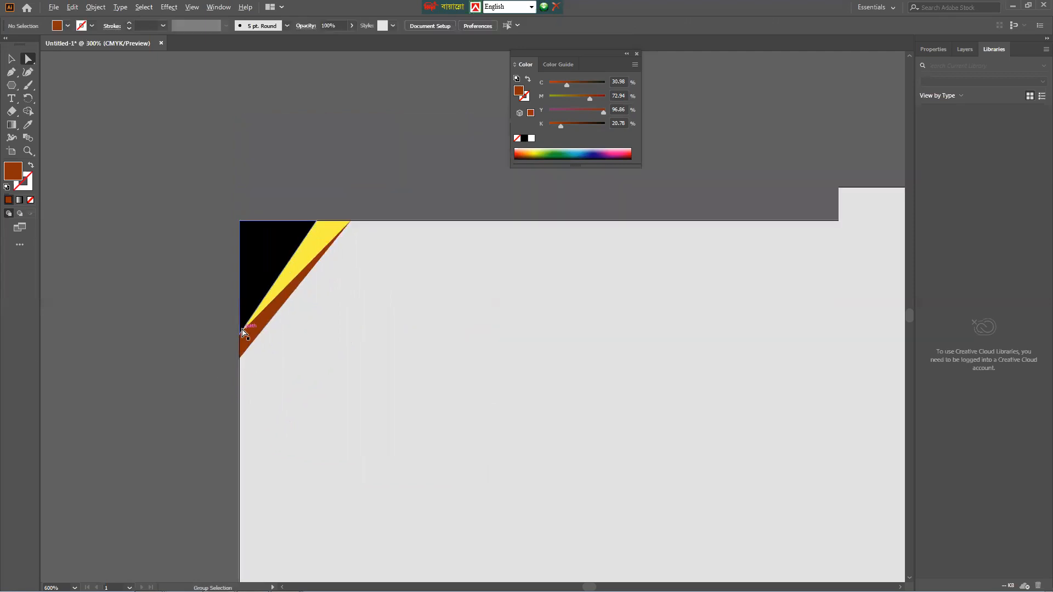
scroll(260, 244, "down", 2)
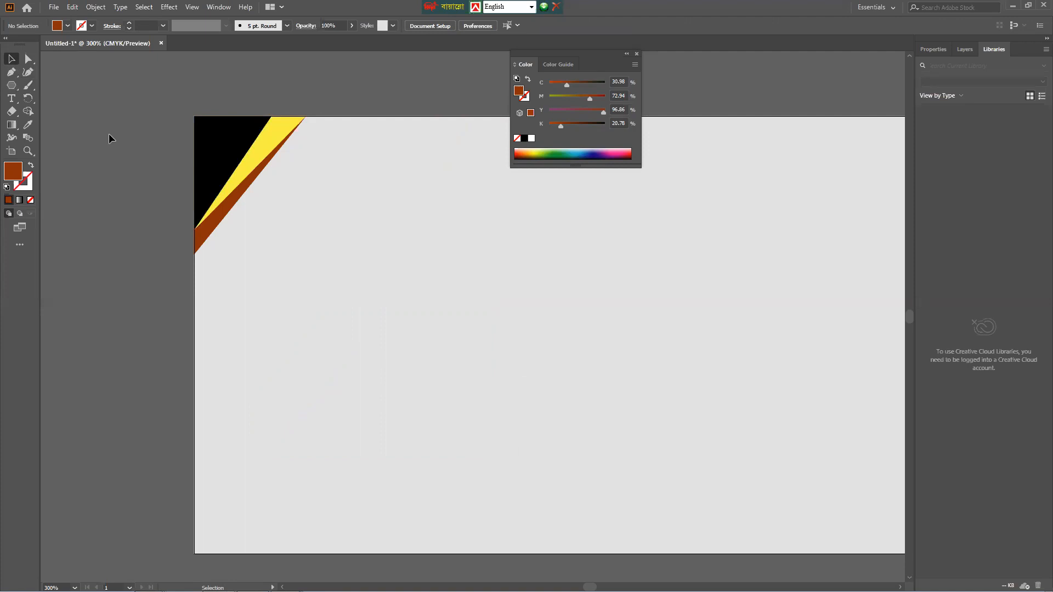
- Try bringing the brown triangle to the front of the stack, and undo the change
left_click_drag(317, 204, 192, 113)
left_click(363, 185)
left_click(218, 221)
right_click(218, 220)
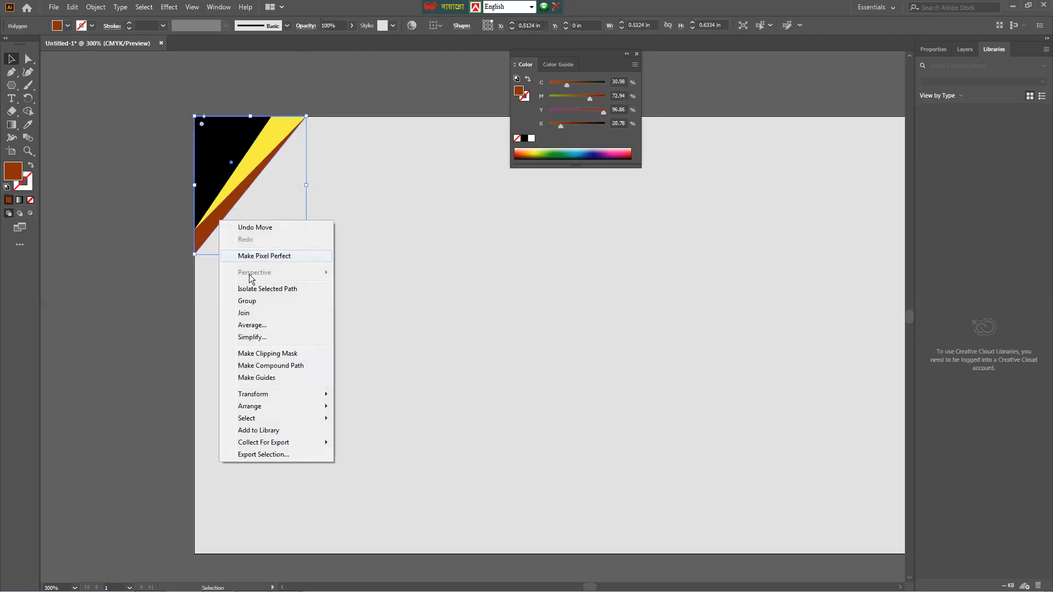
mouse_move(311, 419)
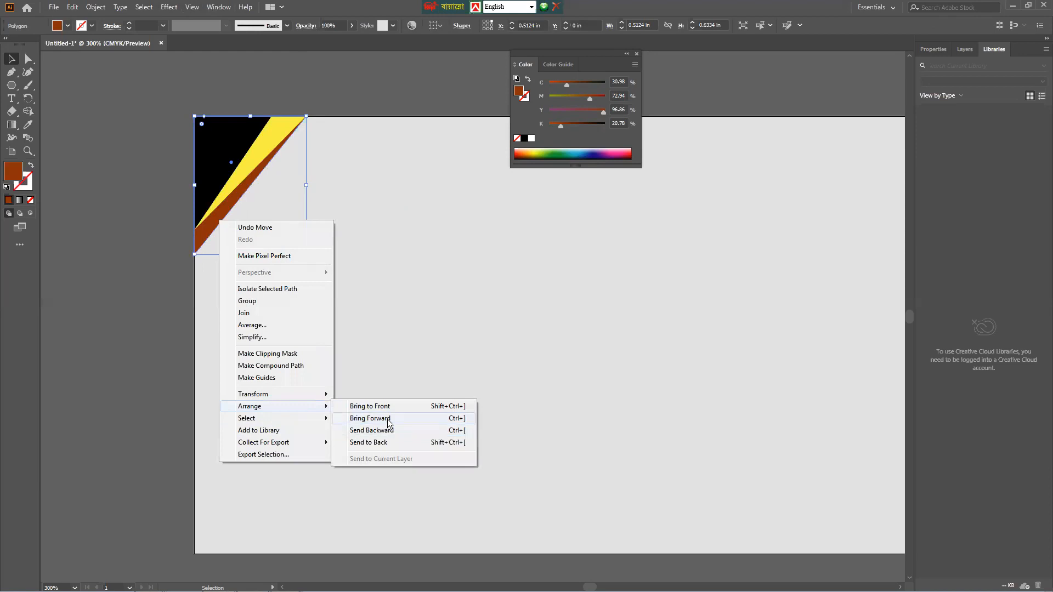
left_click(368, 407)
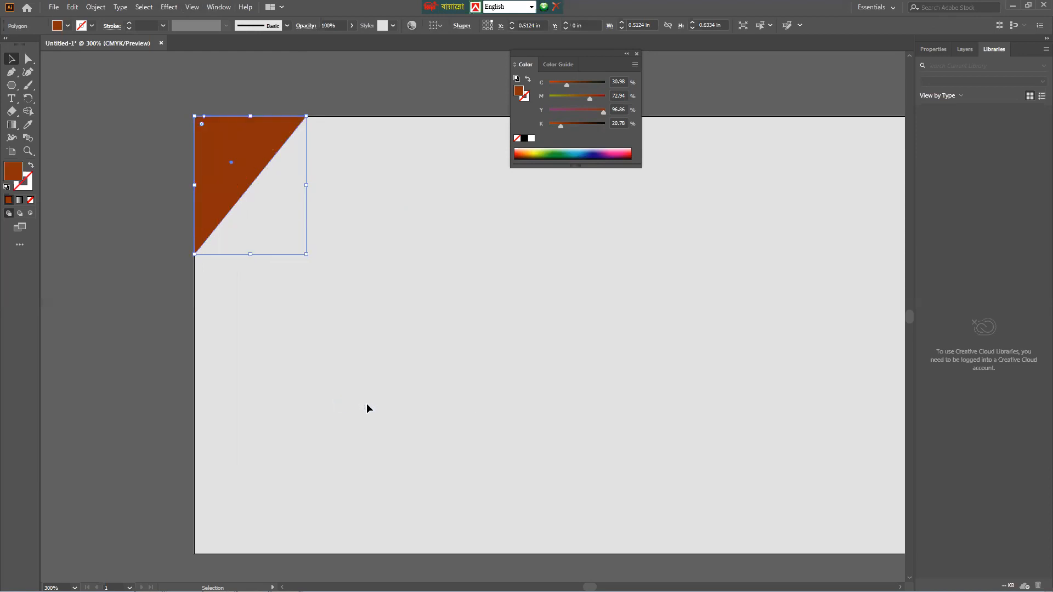
key("ctrl+z")
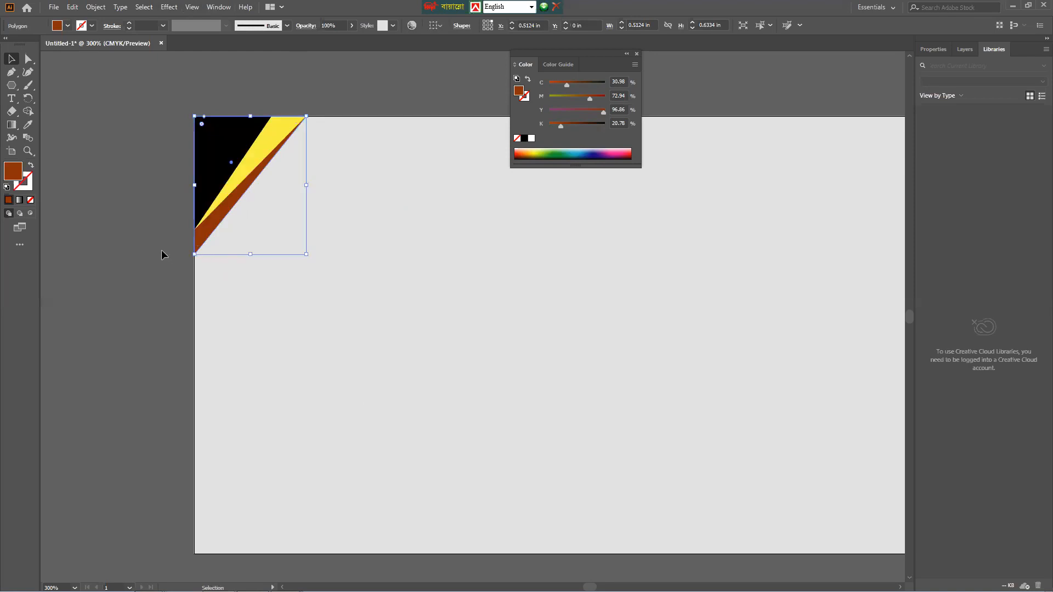
- Bring the brown triangle forward twice, above the yellow and black triangles, and deselect it
right_click(202, 245)
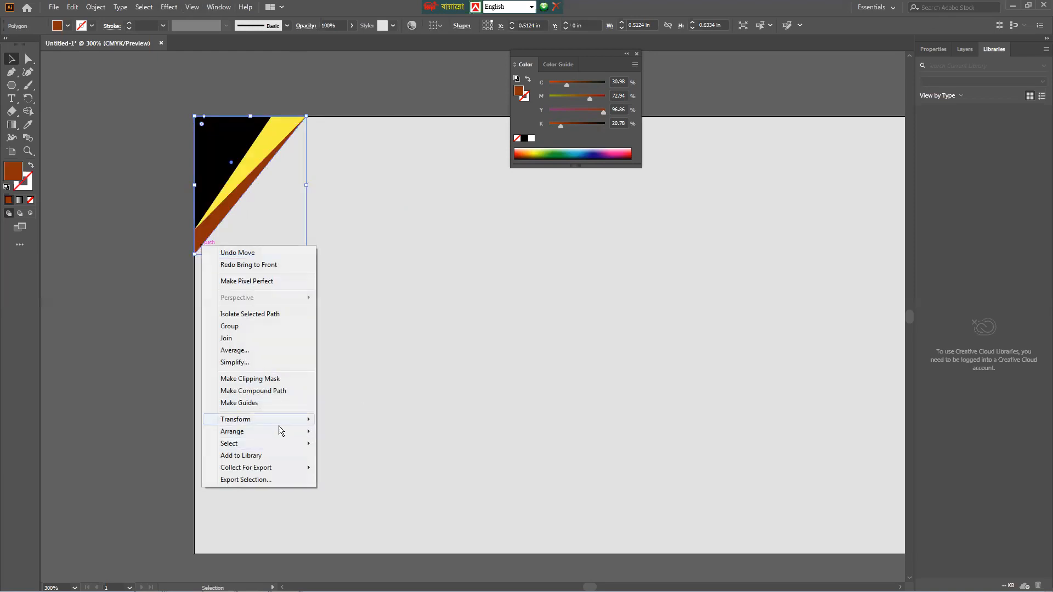
mouse_move(287, 431)
left_click(362, 444)
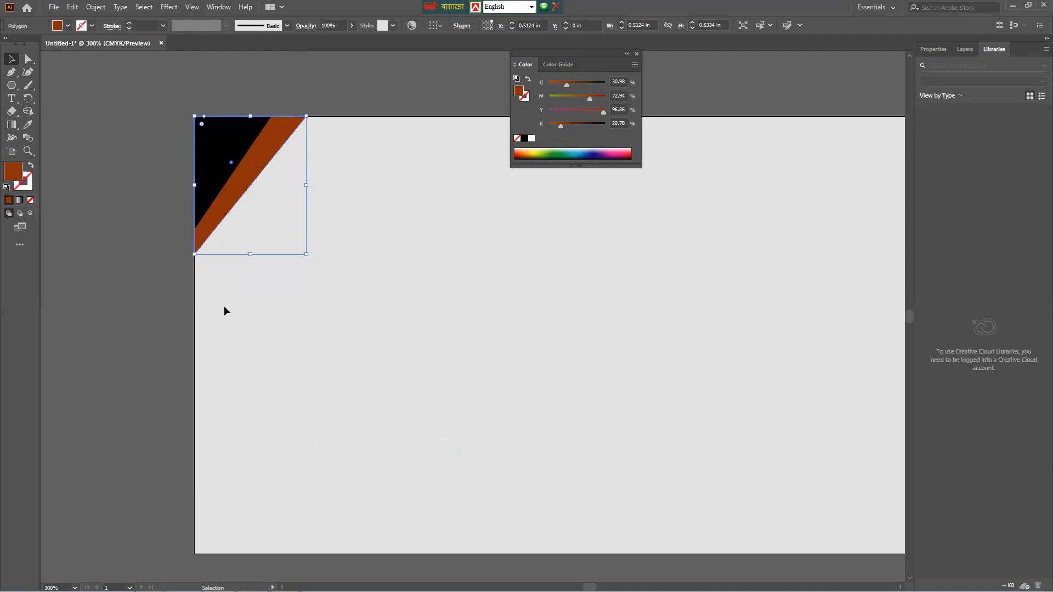
right_click(210, 237)
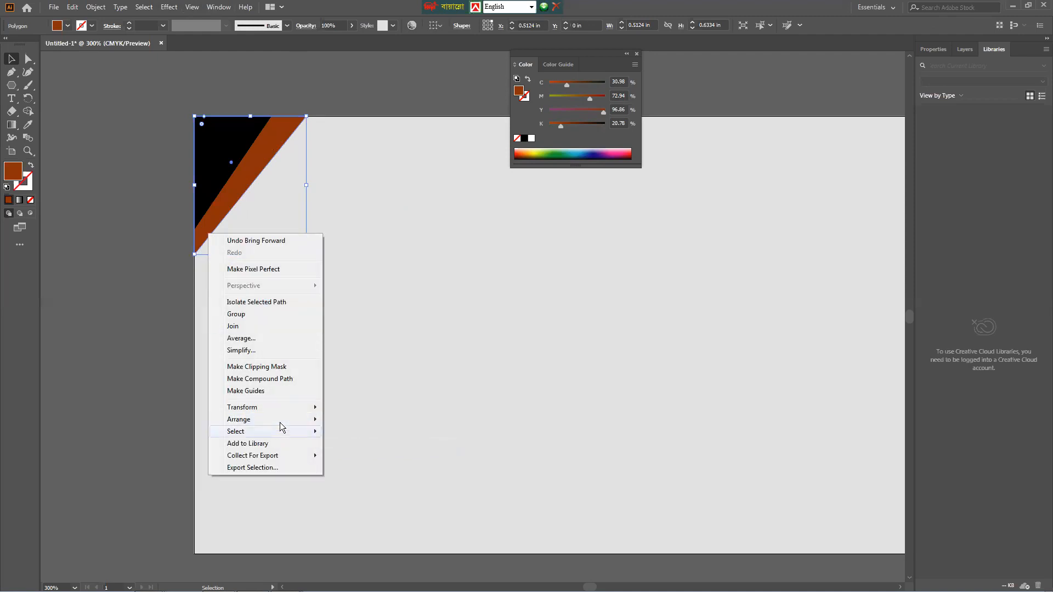
mouse_move(284, 419)
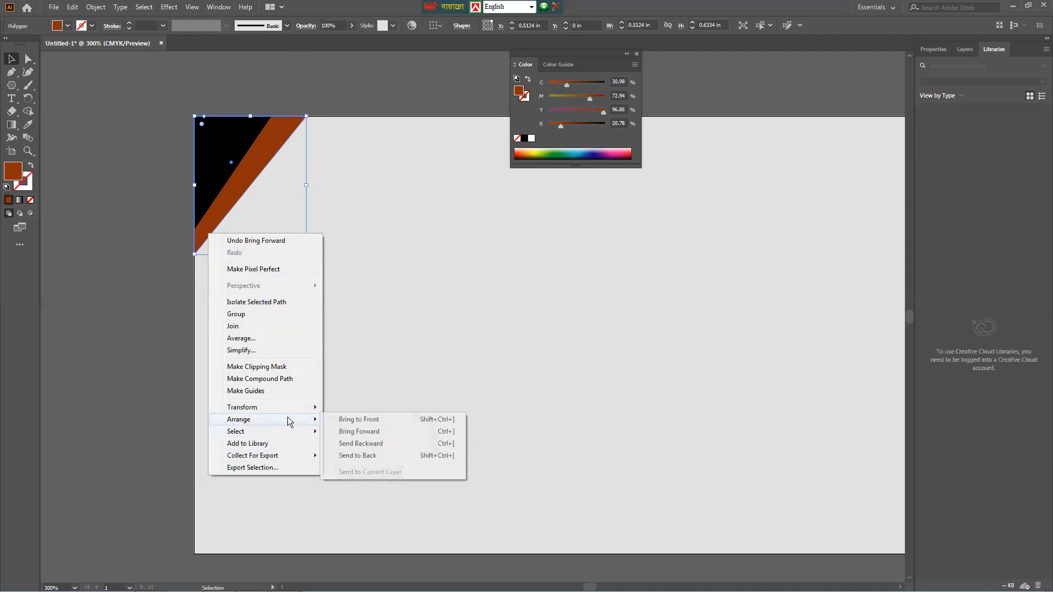
left_click(359, 434)
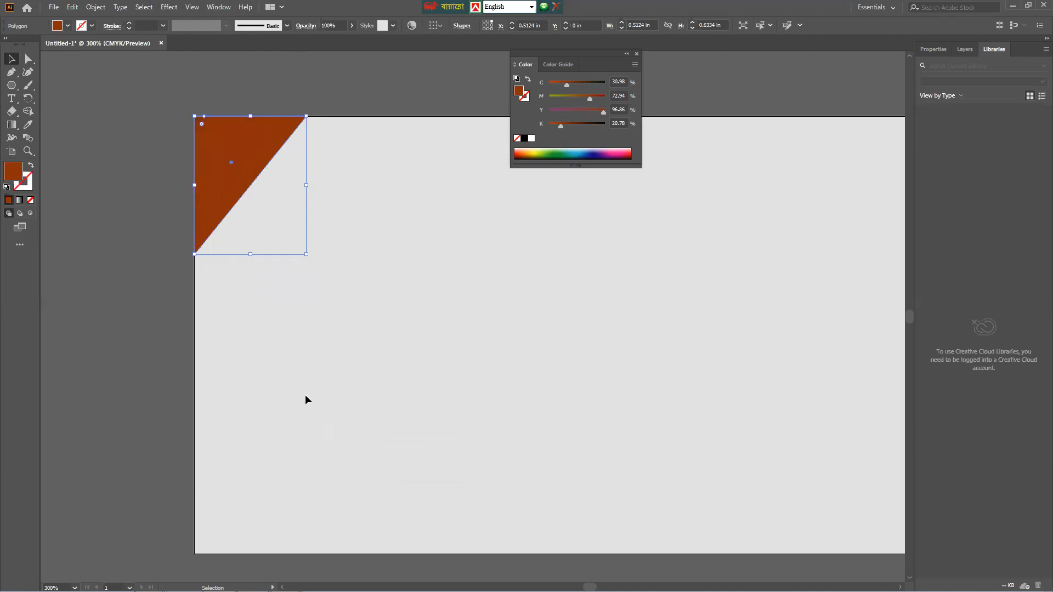
right_click(237, 187)
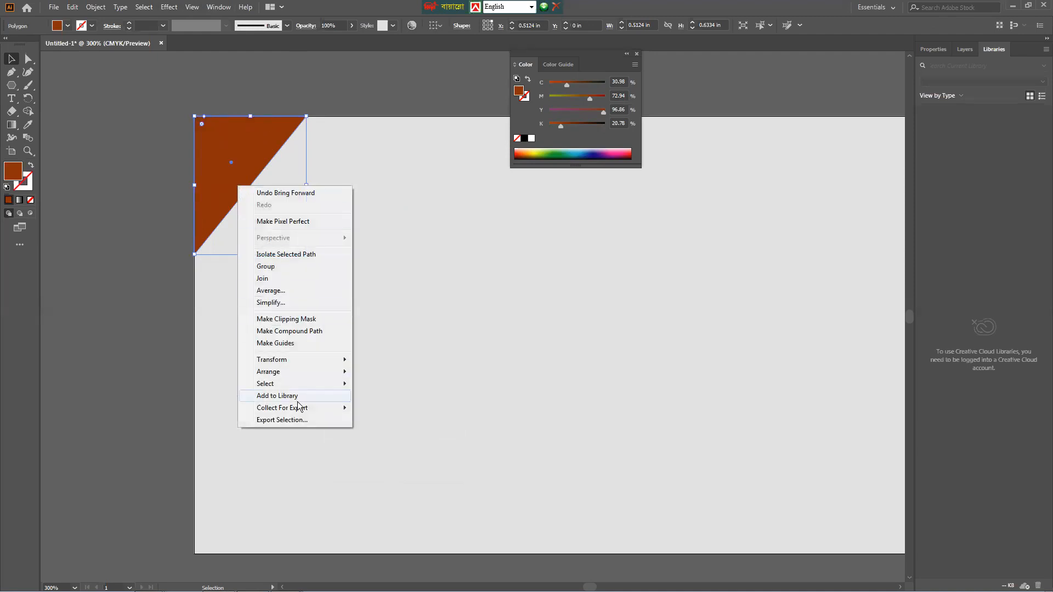
mouse_move(311, 387)
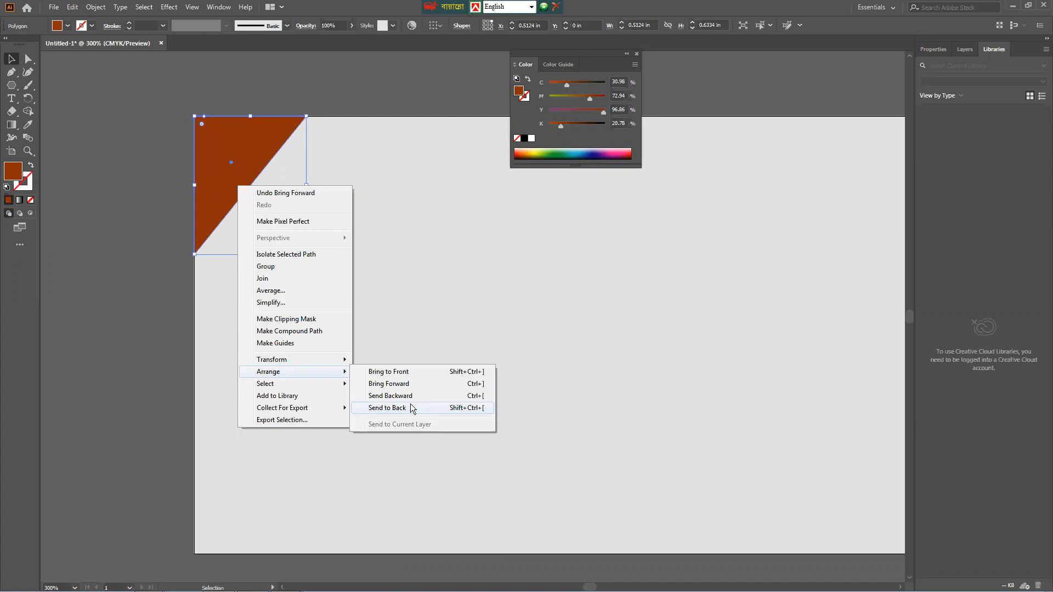
left_click(388, 317)
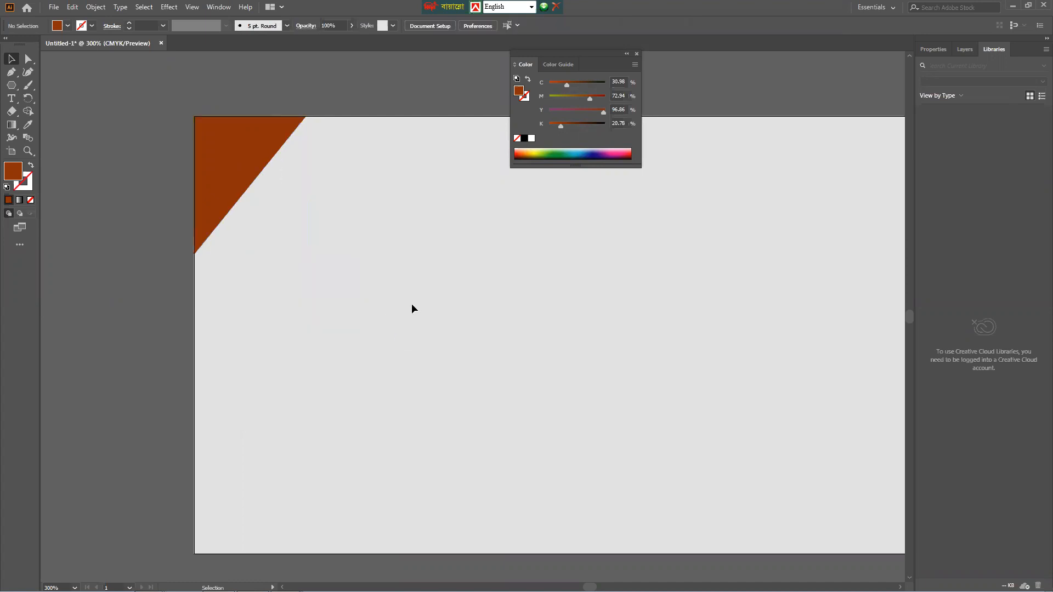
- Move the brown triangle out of the corner onto the open grey area, try deleting it, and undo the deletion
left_click_drag(216, 159, 358, 254)
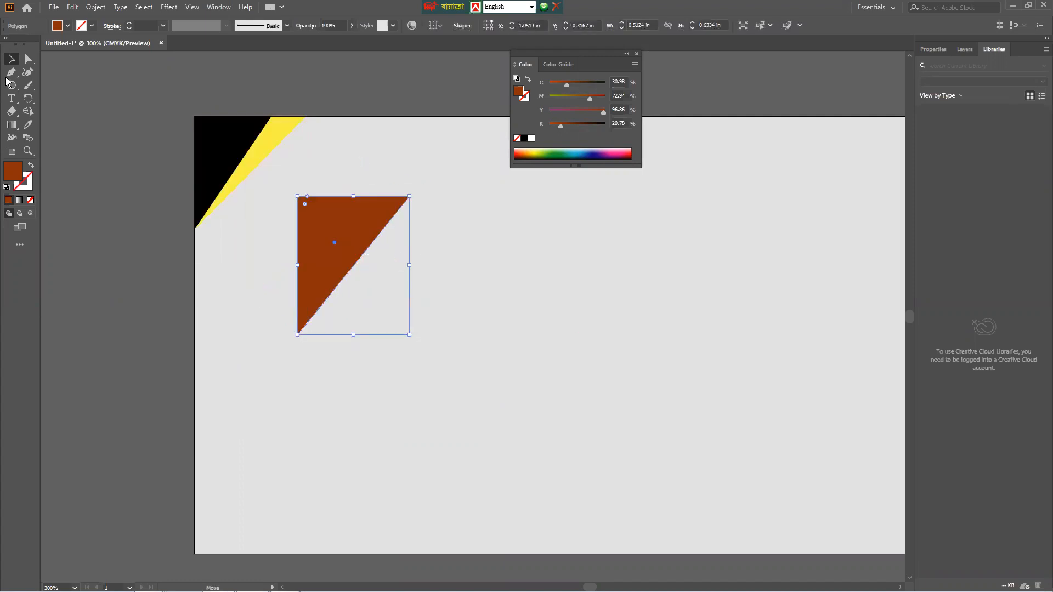
key("Delete")
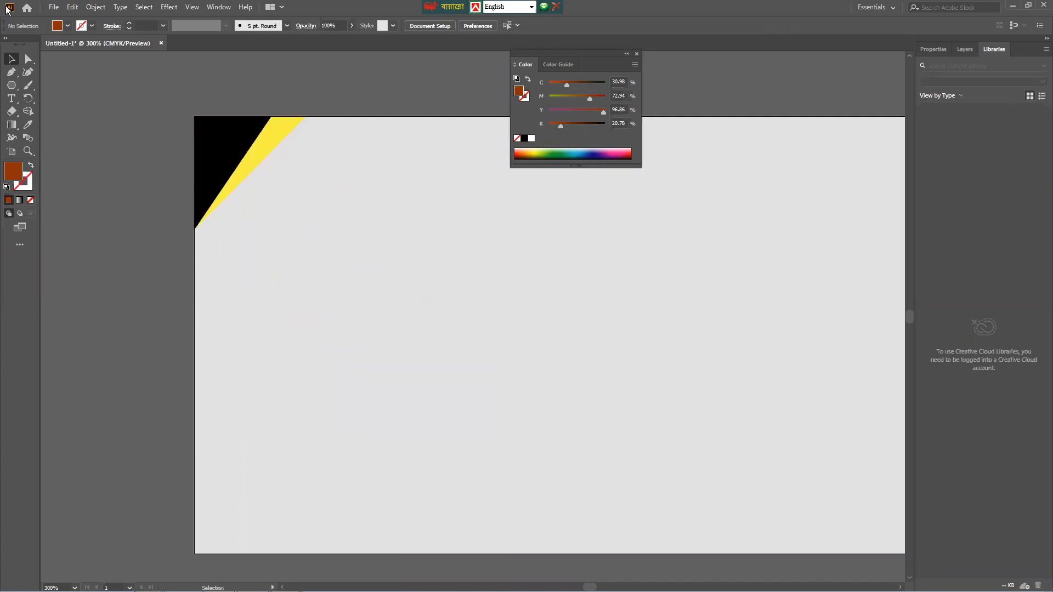
key("ctrl+z")
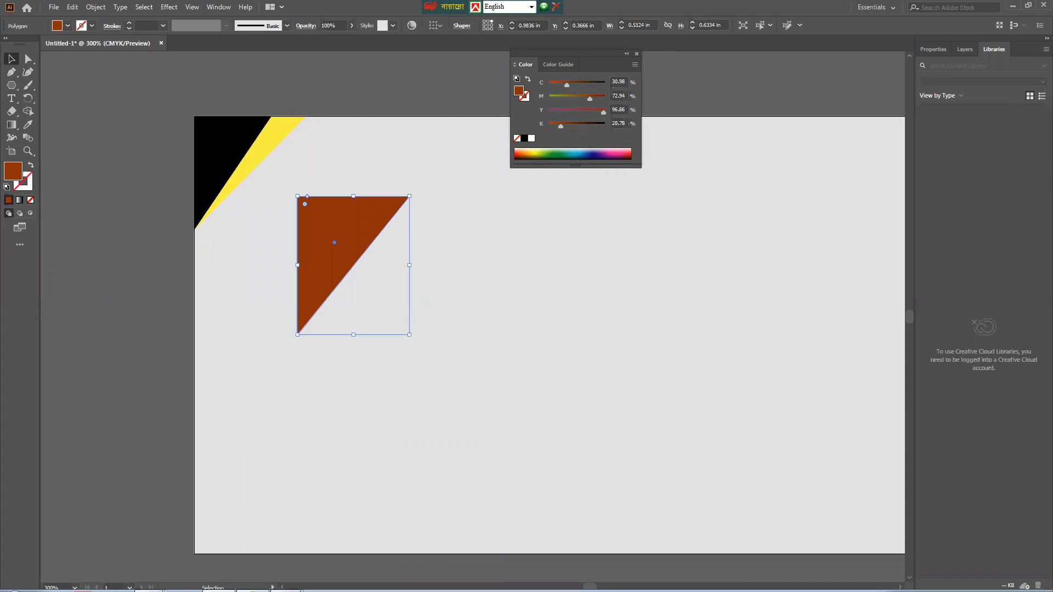
- Move the brown triangle back over the corner shapes and send it to the back of the stack
left_click_drag(313, 265, 216, 207)
right_click(216, 207)
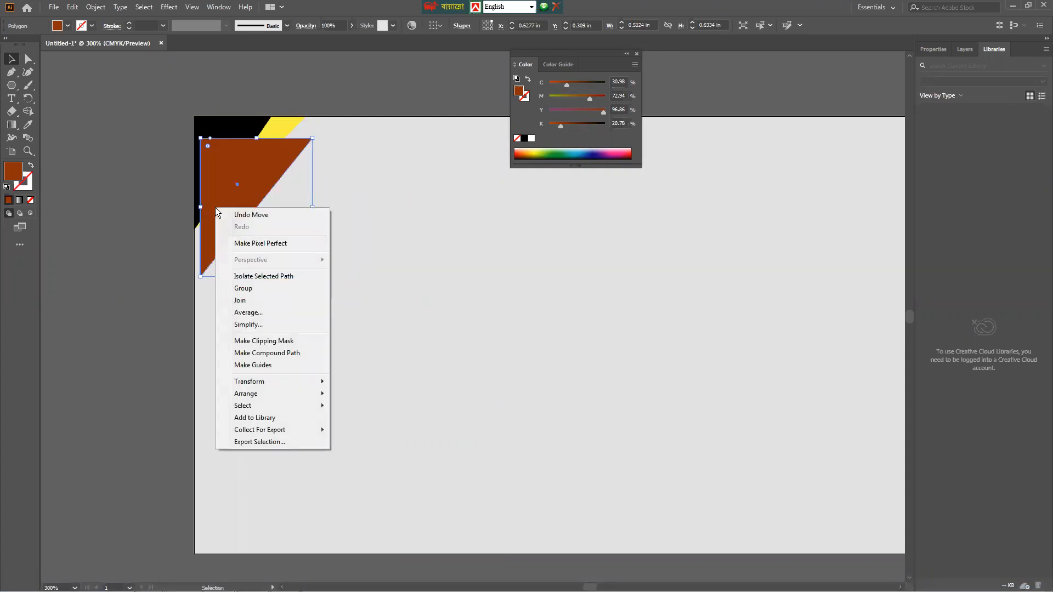
left_click(379, 289)
left_click_drag(240, 172, 268, 175)
right_click(268, 175)
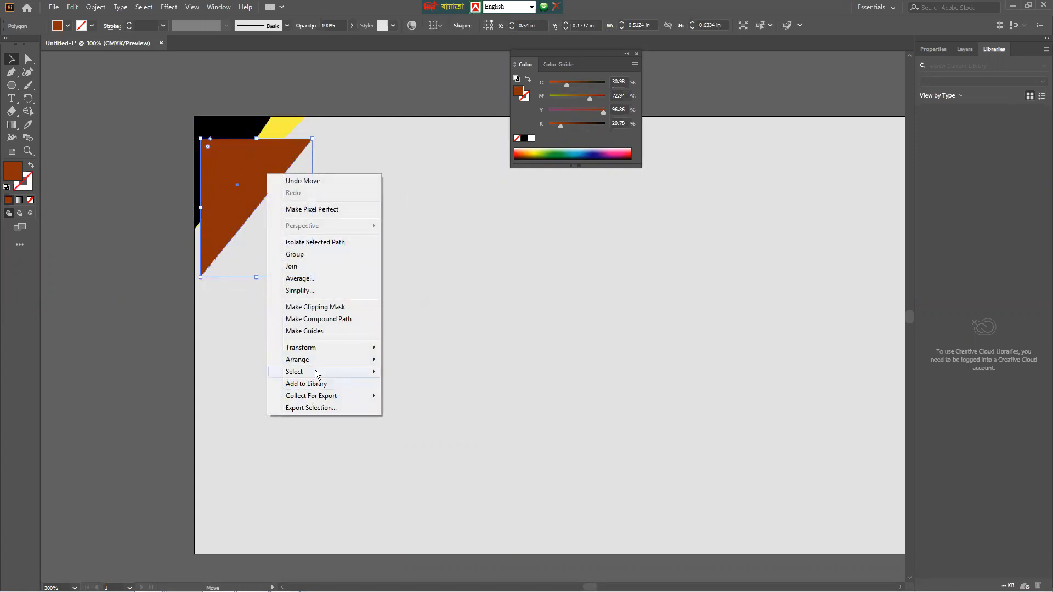
mouse_move(377, 363)
left_click(430, 396)
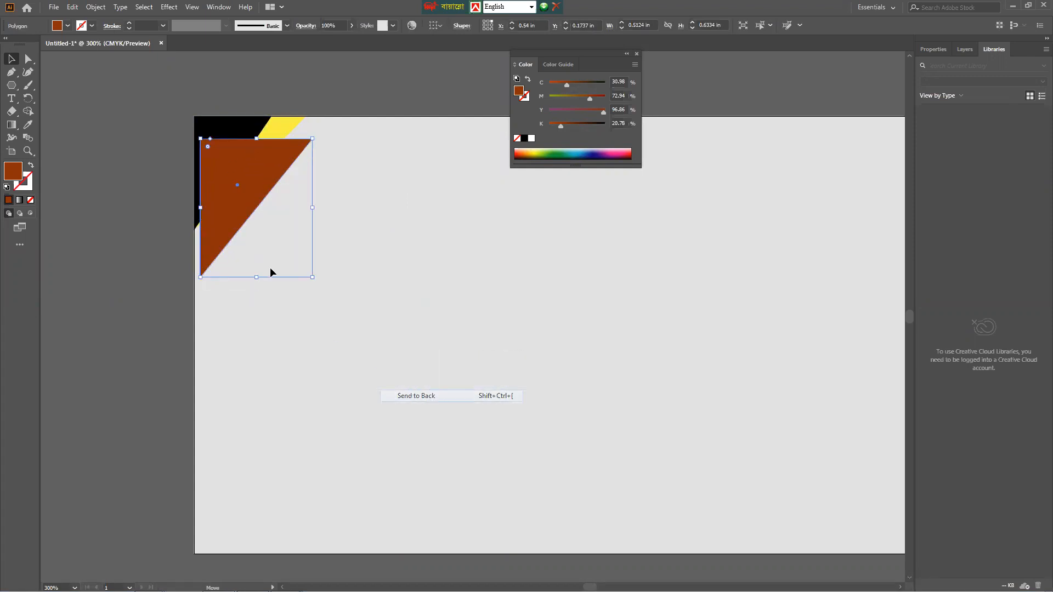
- Bring the brown triangle to the front, send it backward behind the black and yellow triangles, and align it with the card's upper left corner
right_click(253, 208)
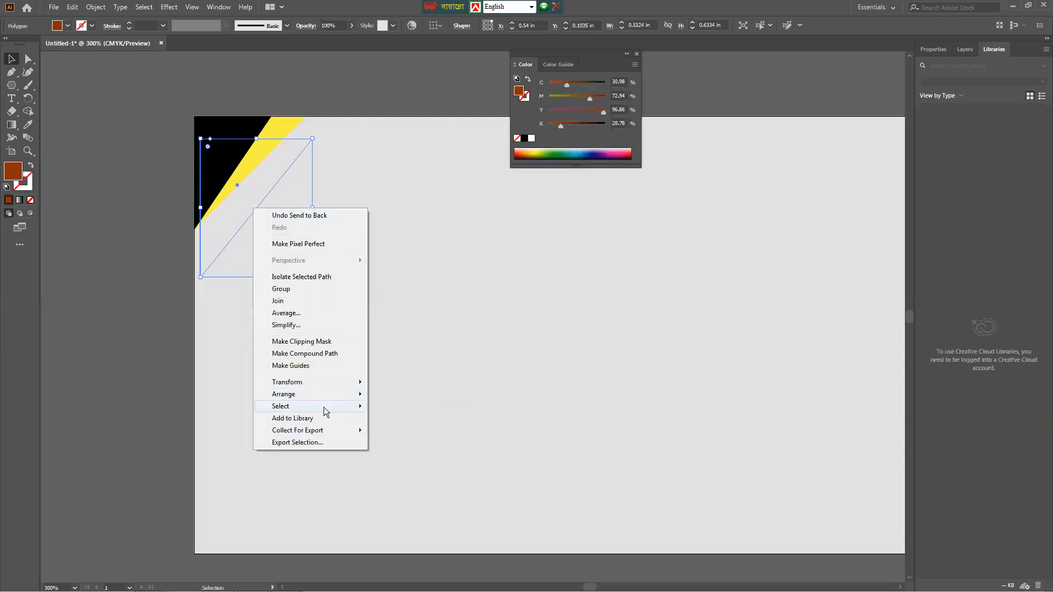
mouse_move(347, 410)
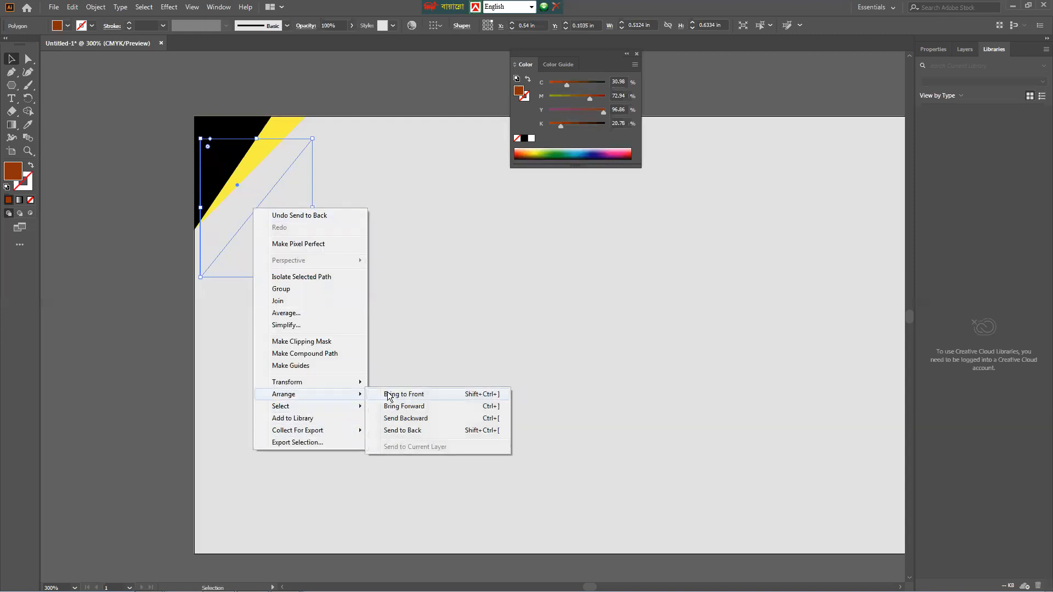
left_click(390, 394)
key("a")
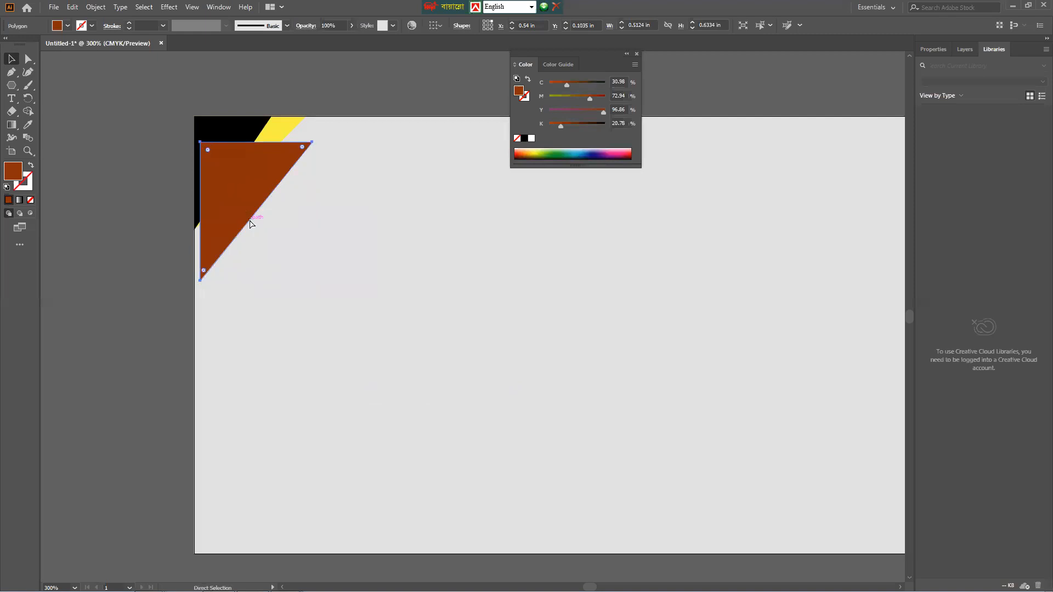
key("ctrl+[")
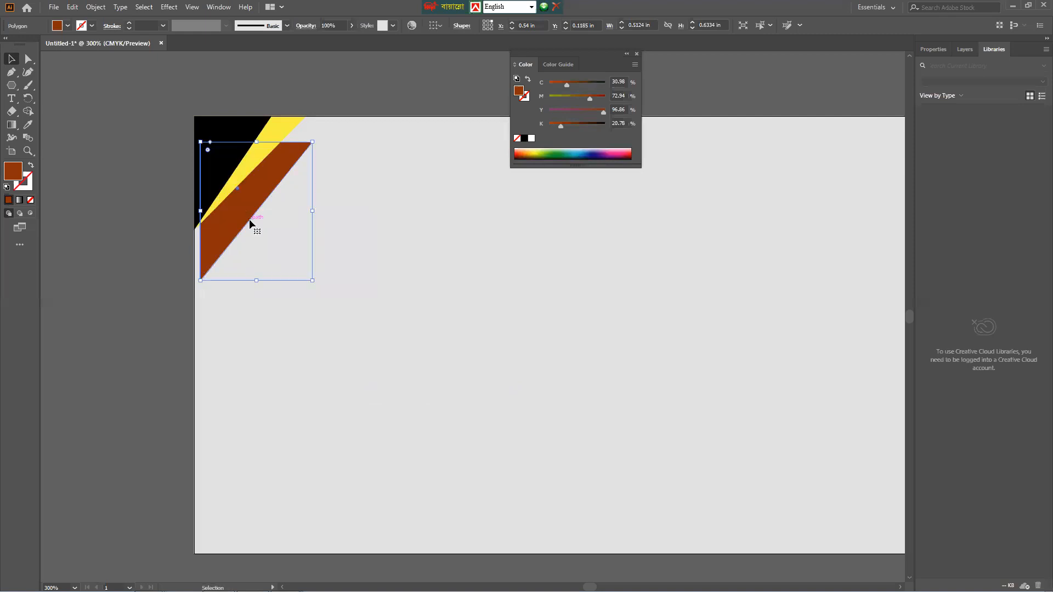
left_click_drag(249, 219, 233, 189)
left_click(113, 190)
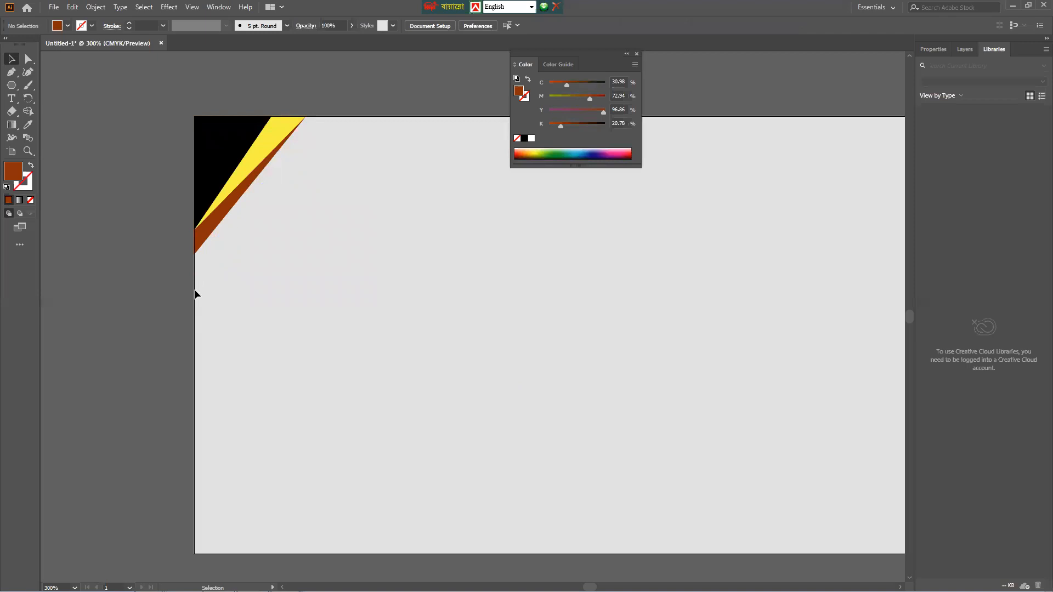
- Duplicate the black, yellow and brown corner triangles together and place the copy in the open area of the card
left_click_drag(189, 111, 322, 223)
left_click_drag(222, 154, 388, 243)
scroll(494, 397, "up", 1)
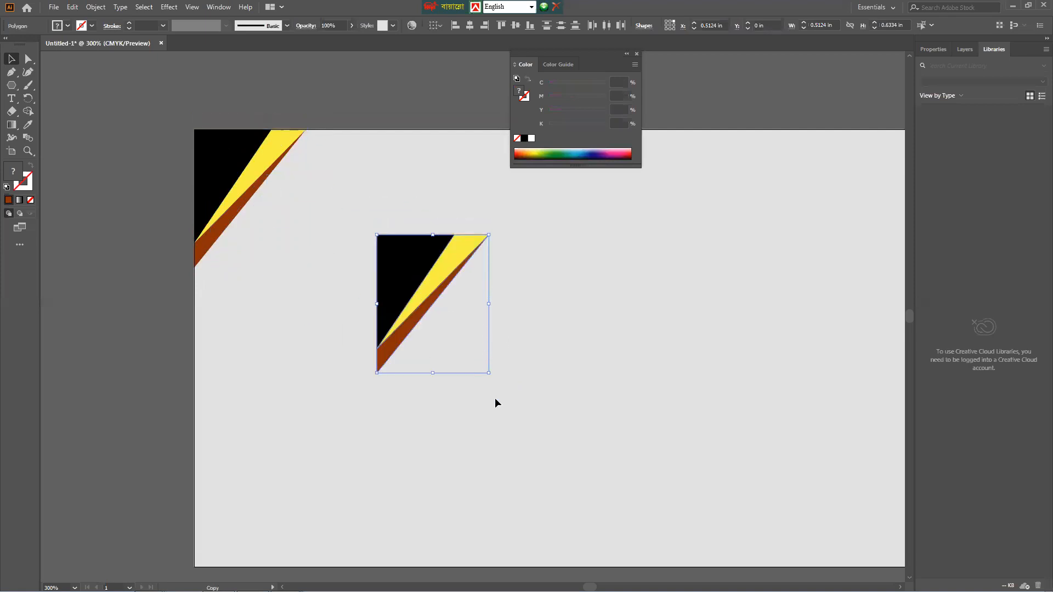
- Rotate the copied triangles half a turn and fit them into the card's lower right corner
left_click_drag(494, 379, 366, 164)
scroll(466, 341, "down", 1)
left_click_drag(467, 343, 776, 466)
left_click(838, 474)
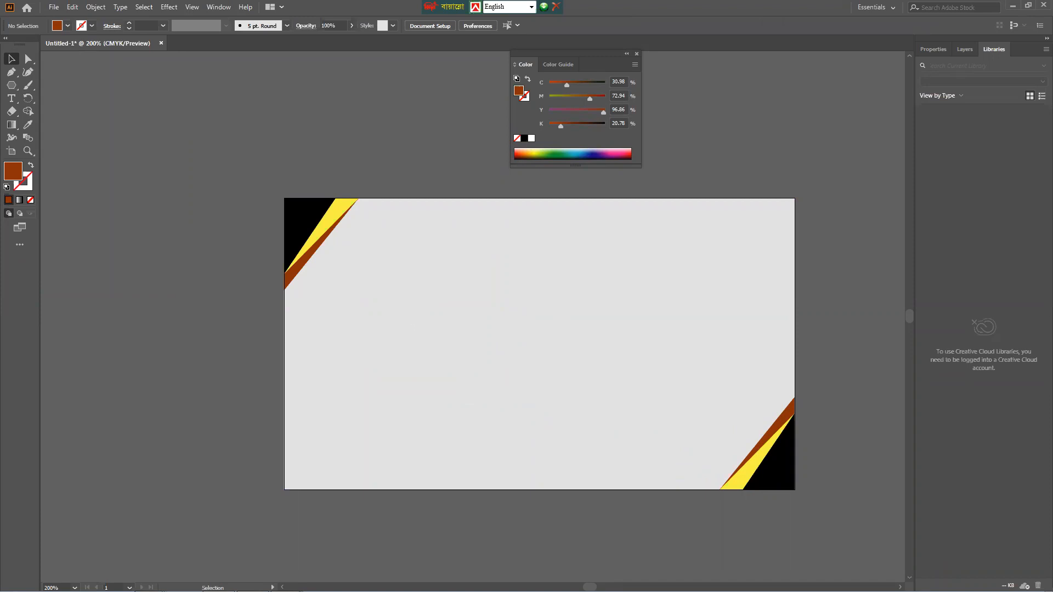
scroll(399, 496, "up", 2)
scroll(354, 473, "down", 2)
left_click_drag(240, 195, 790, 521)
left_click_drag(395, 308, 343, 184)
left_click(14, 154)
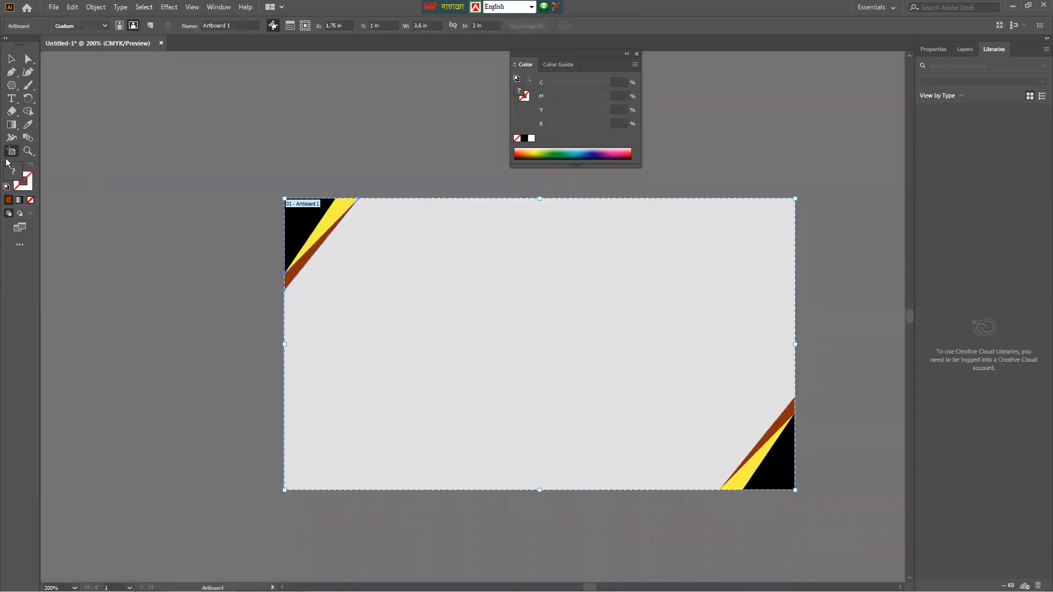
left_click(10, 59)
left_click(538, 462)
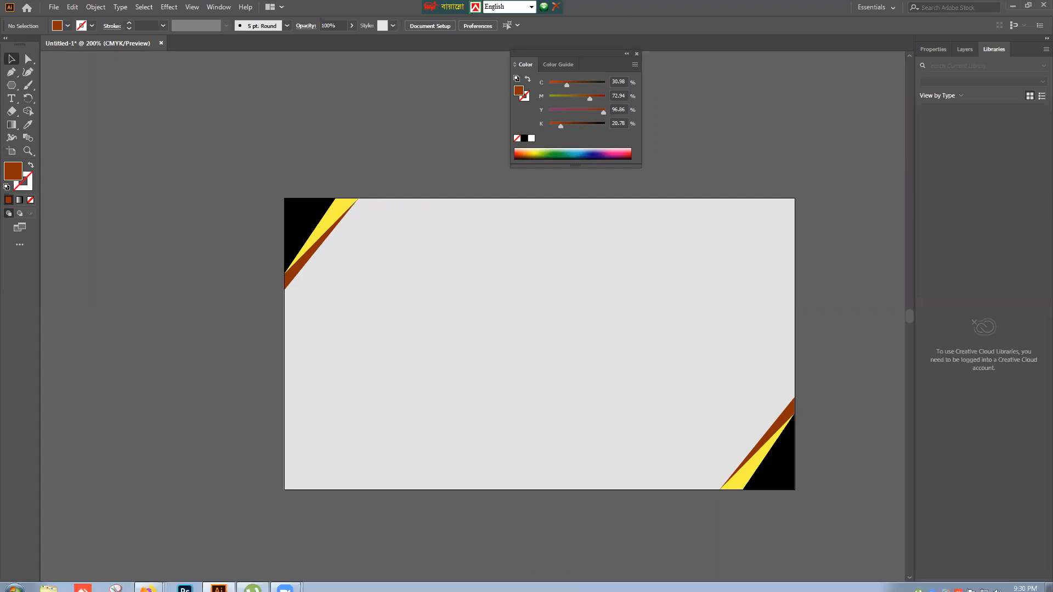
- Switch to the Google window in Firefox and search for "visiting card" images
mouse_move(148, 581)
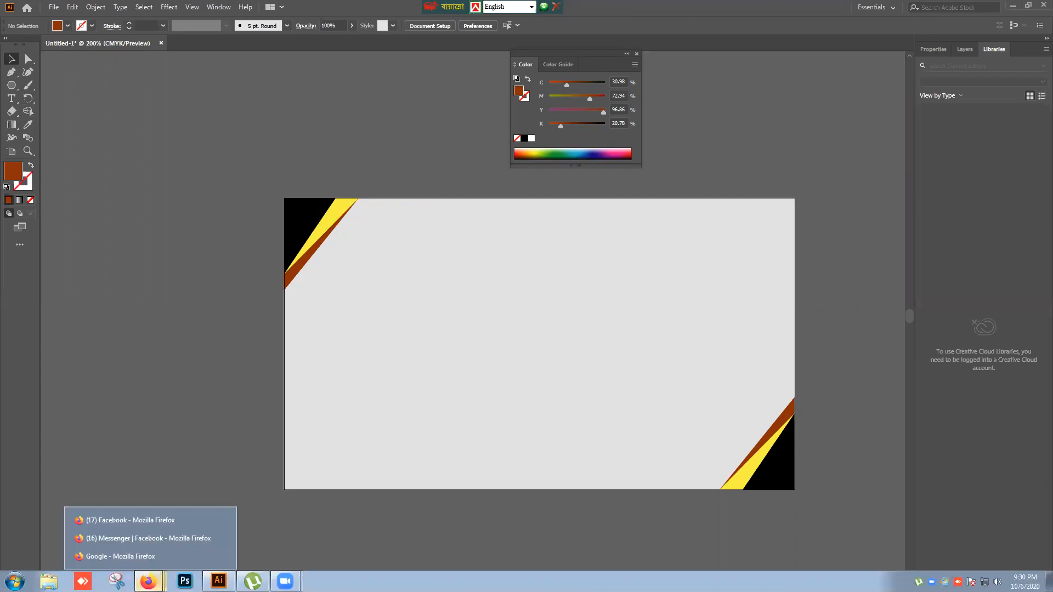
left_click(148, 559)
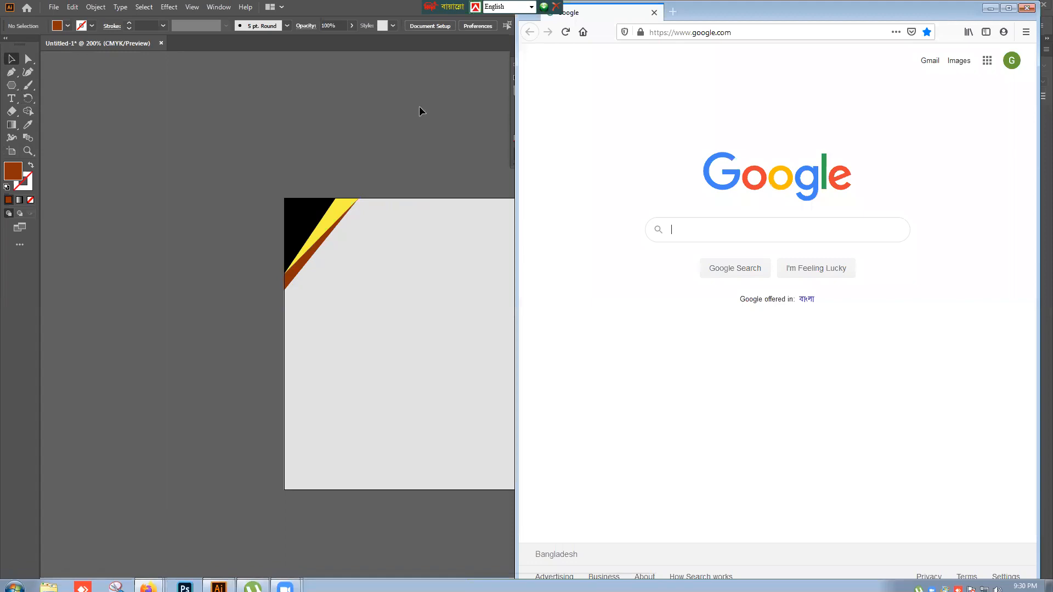
double_click(720, 18)
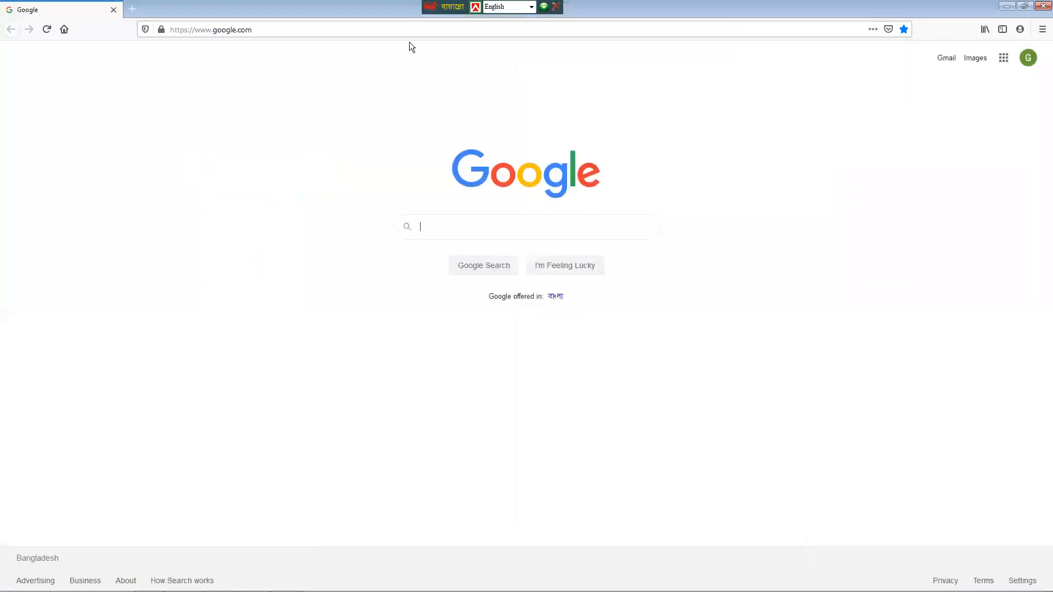
type("vi")
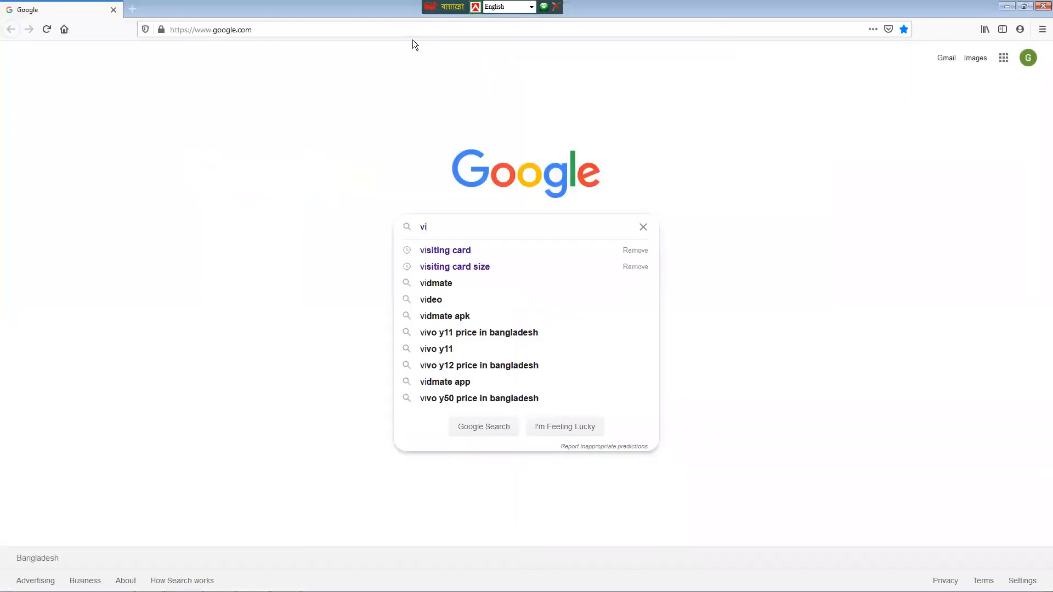
key("Down")
key("Return")
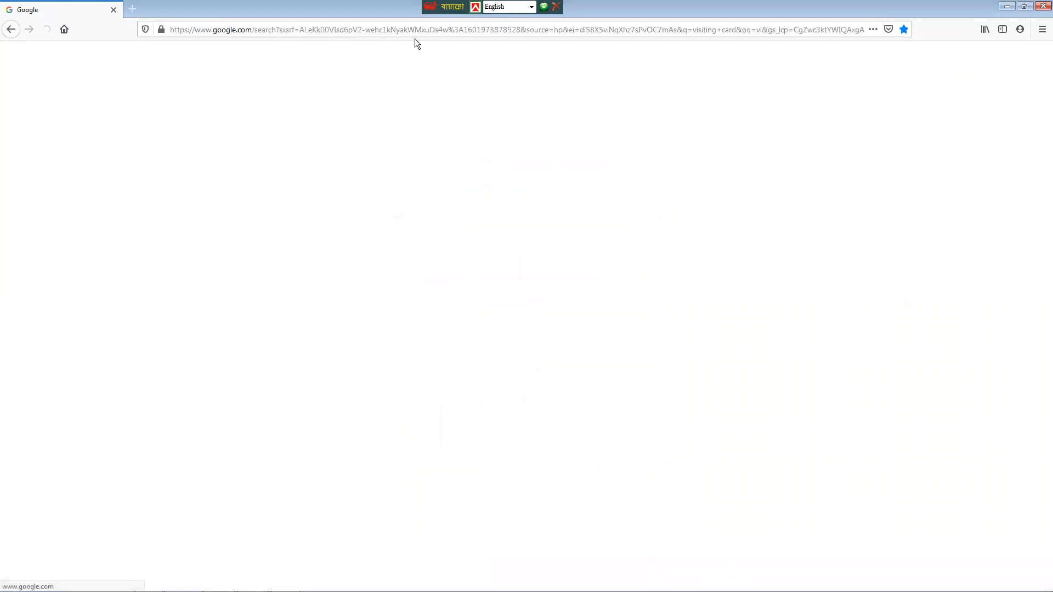
left_click(154, 96)
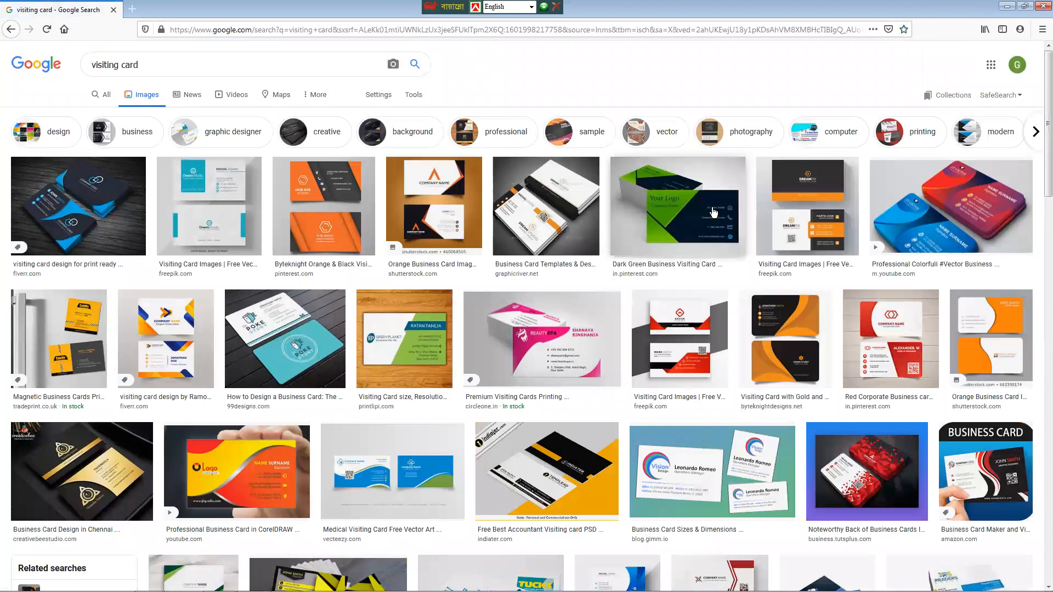
- Copy the dark green business visiting card image and paste it into the Illustrator document
left_click(713, 212)
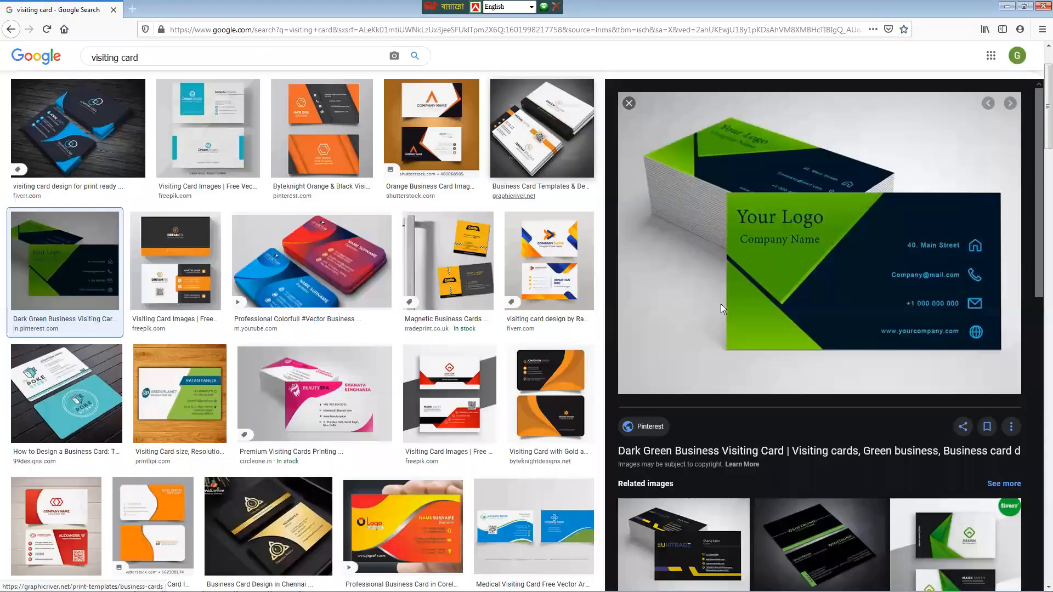
right_click(720, 304)
left_click(717, 290)
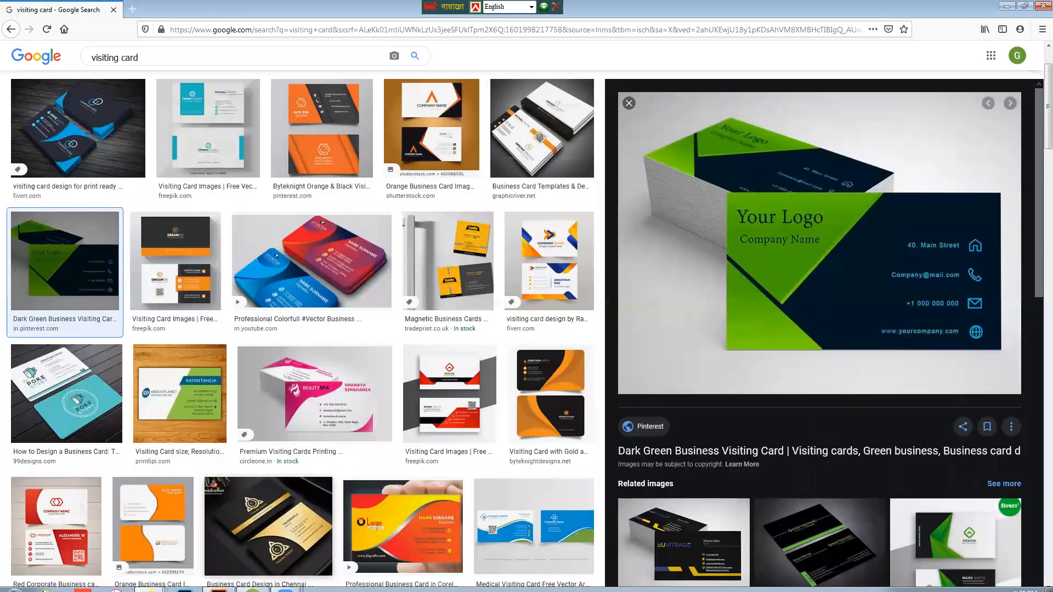
left_click(218, 581)
key("ctrl+v")
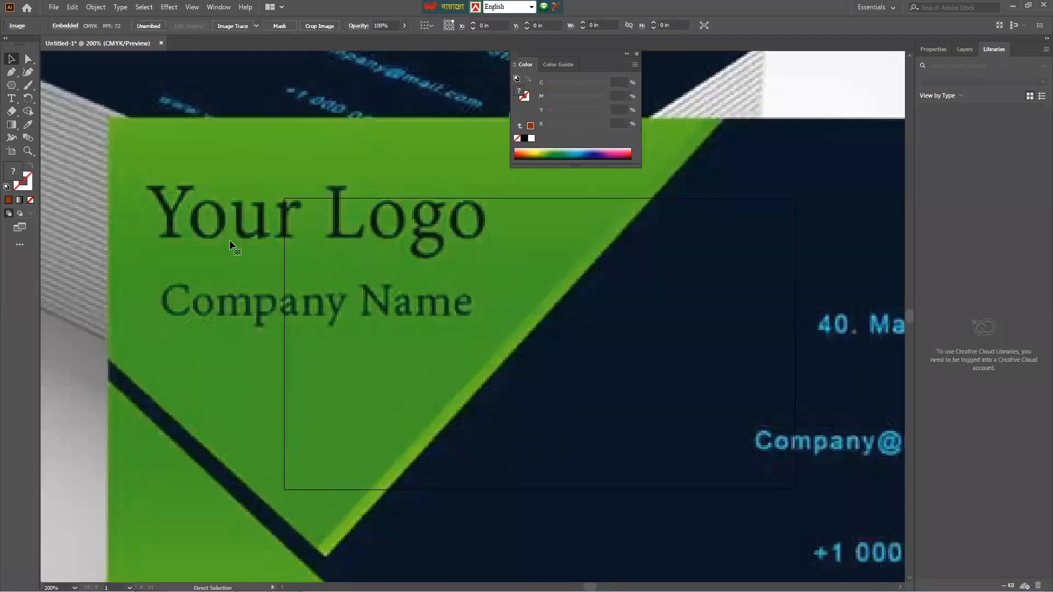
- Shrink the pasted green card image to roughly the artboard's size and place it above and to the right of the artboard
key("ctrl+minus")
key("ctrl+minus")
key("ctrl+minus")
key("ctrl+minus")
left_click_drag(523, 356, 570, 396)
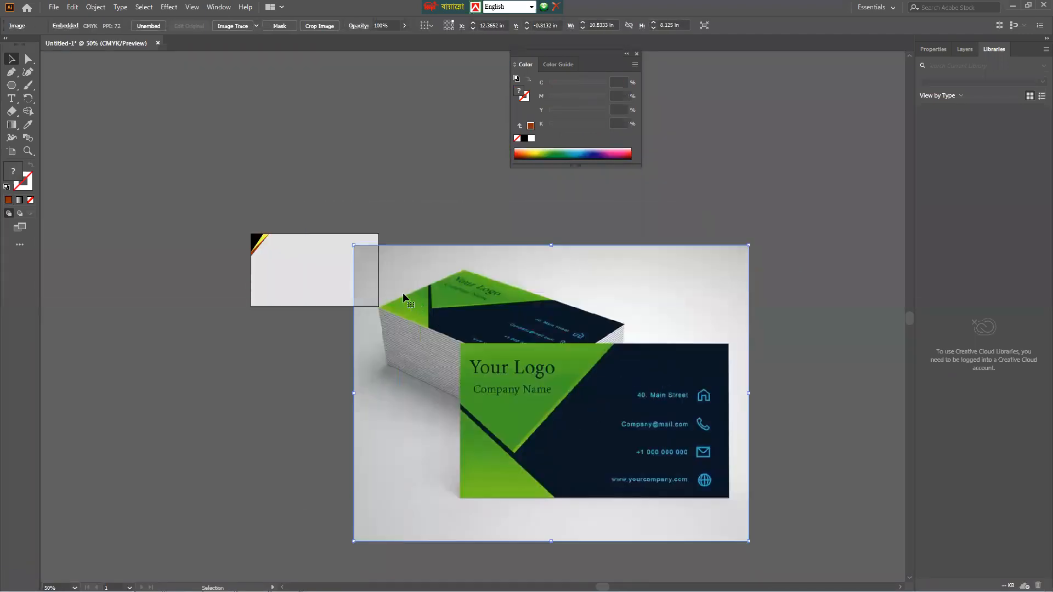
left_click_drag(354, 245, 648, 455)
left_click_drag(695, 487, 430, 140)
left_click(550, 294)
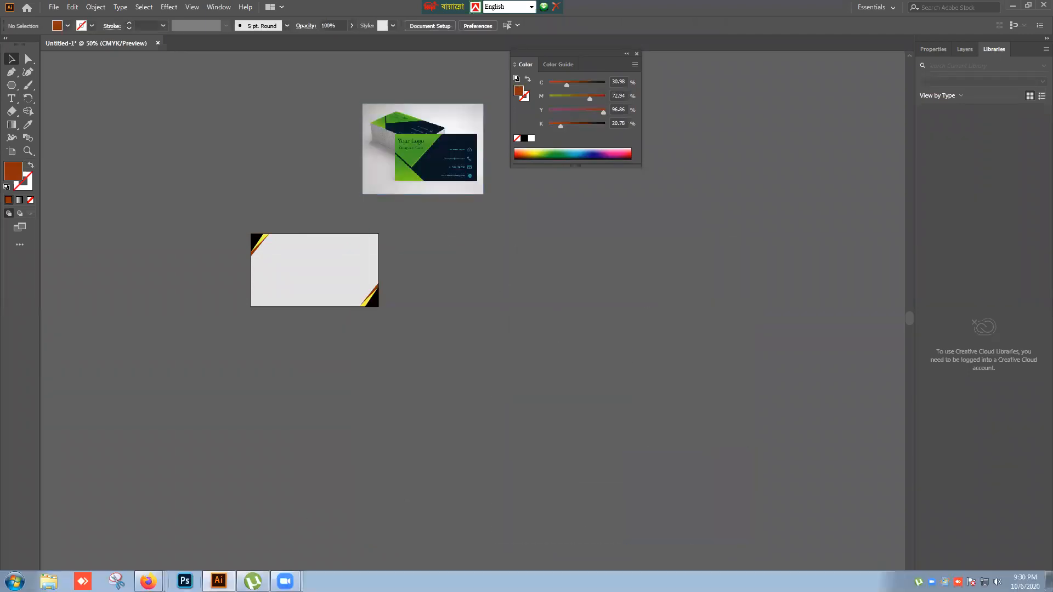
- Switch back to the Firefox image results and copy the Freepik red, black and white visiting card image
left_click(147, 580)
left_click(160, 556)
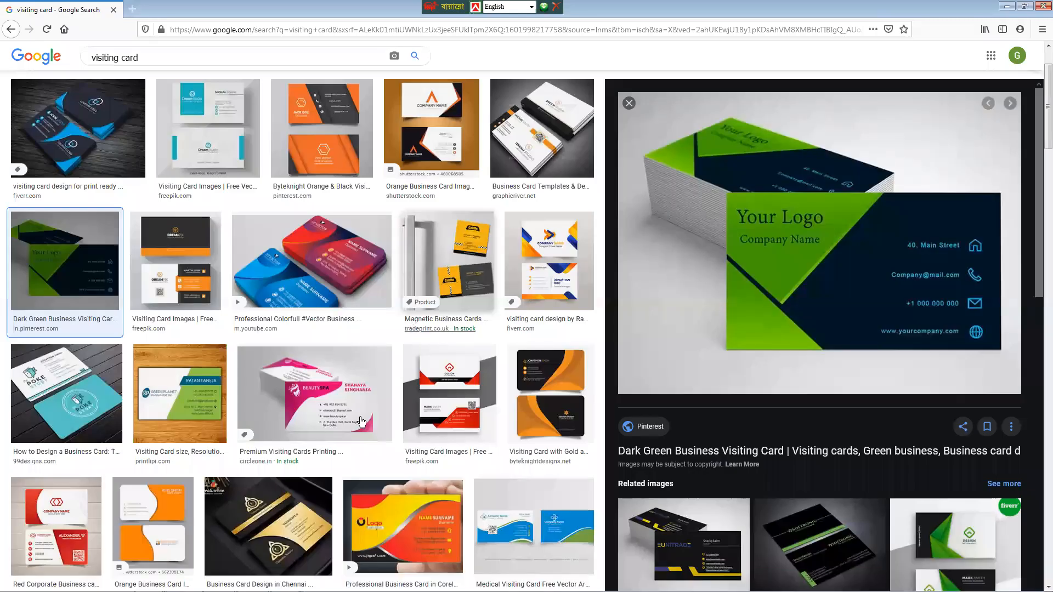
right_click(755, 185)
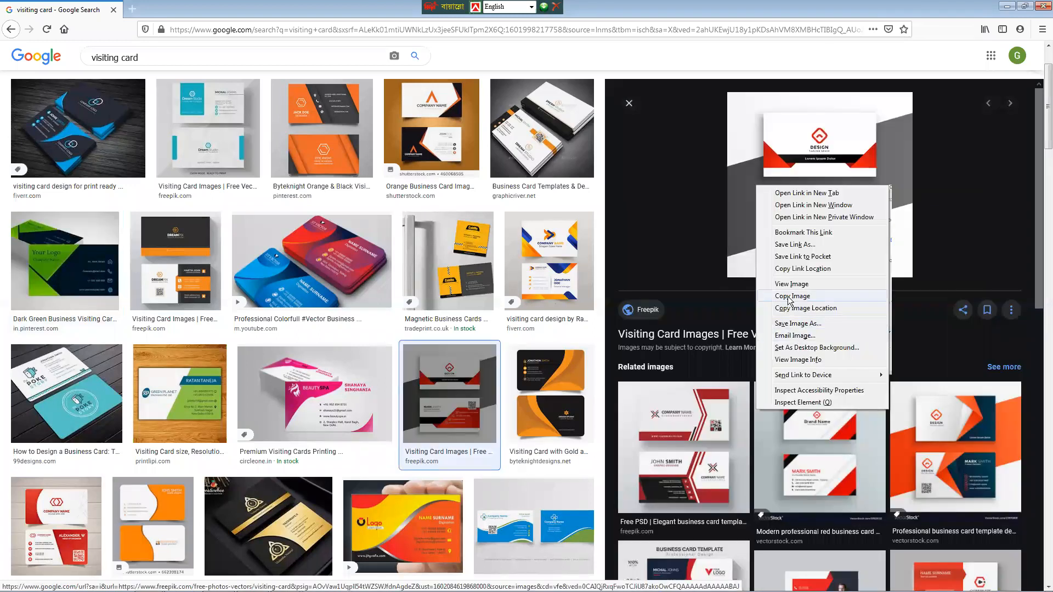
left_click(790, 297)
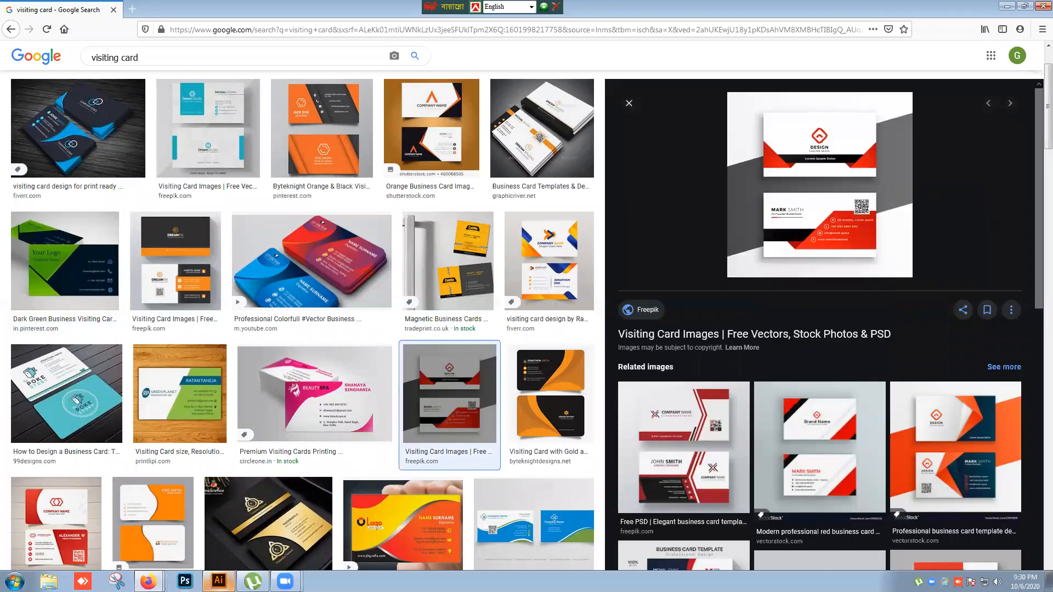
- Switch to Illustrator, paste the red and black card image, and place it to the right of the finished card
left_click(218, 581)
key("ctrl+v")
left_click_drag(425, 329, 518, 294)
left_click_drag(476, 255, 504, 218)
left_click(273, 278)
- Create a 3.5 by 2 in rectangle on the empty canvas below the finished card
left_click_drag(11, 86, 29, 86)
left_click(367, 404)
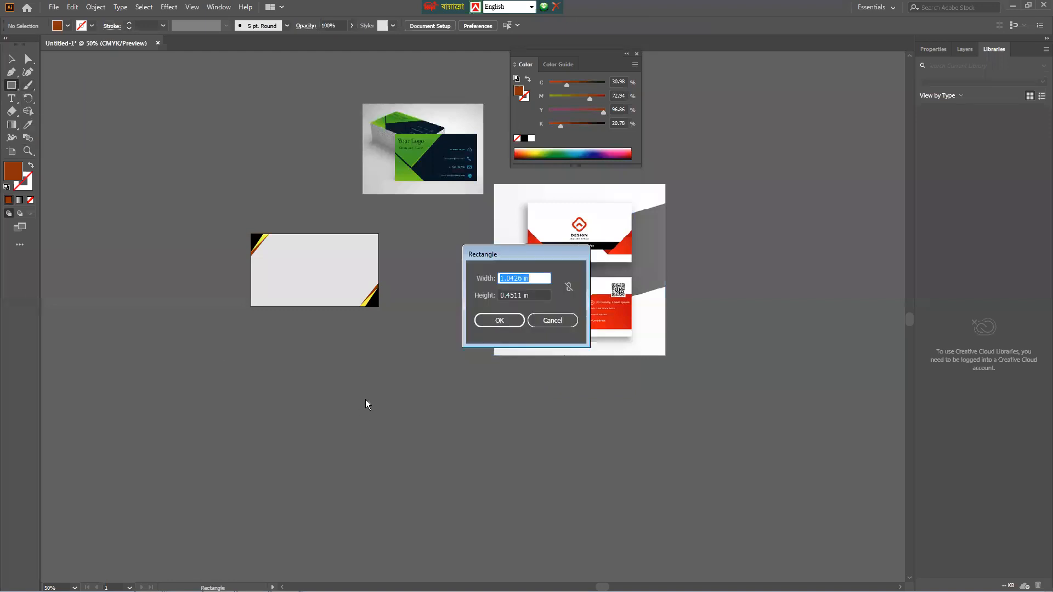
type("3.5")
key("Tab")
type("2")
key("Return")
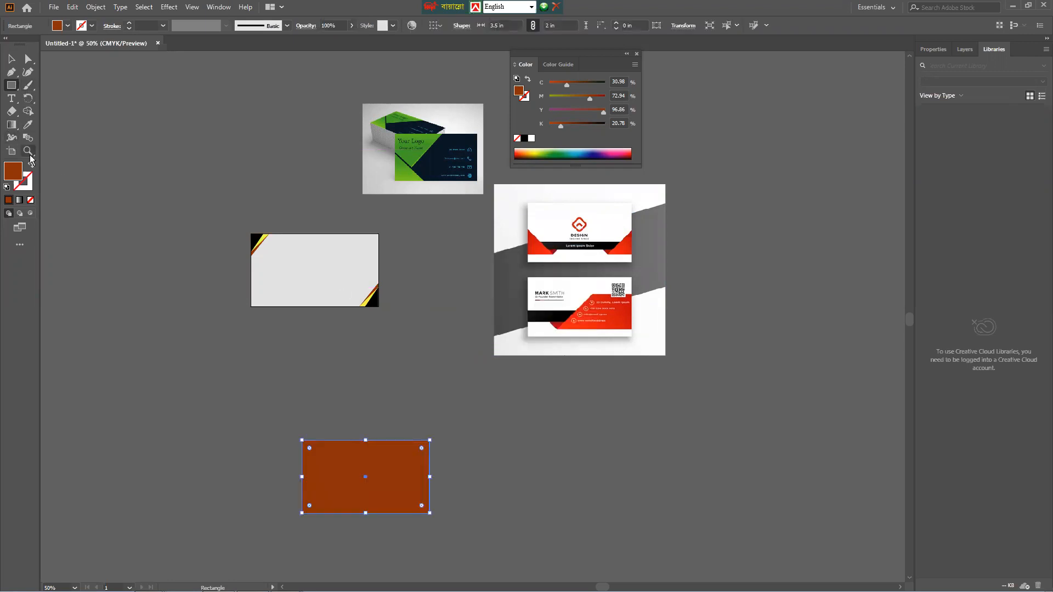
- Fill the new rectangle with the light grey sampled from the finished card, and deselect it
left_click(28, 126)
left_click(258, 264)
key("v")
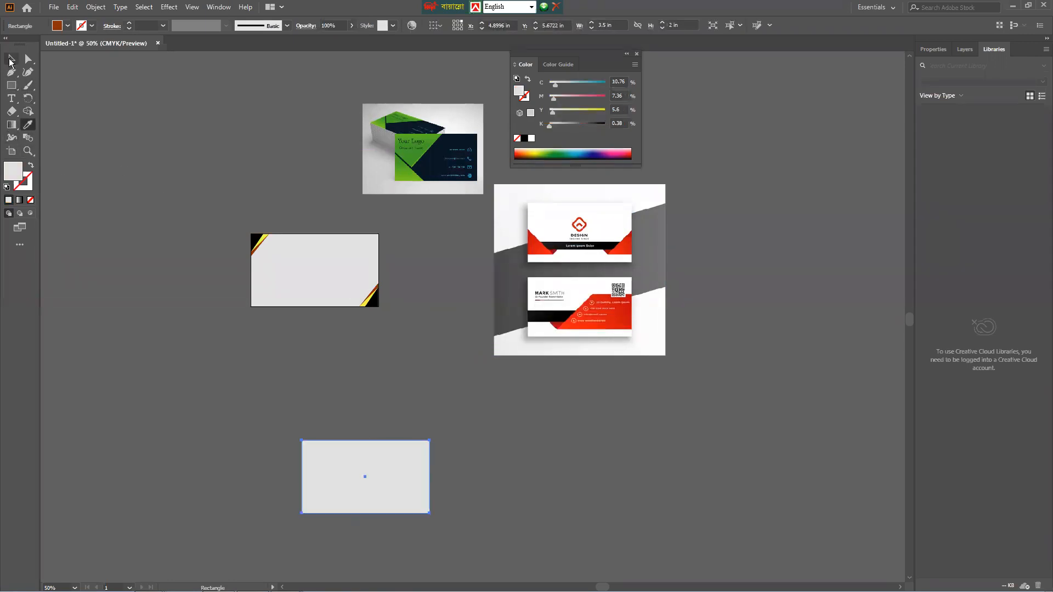
left_click(430, 307)
- Move the red and black card reference image down beside the new grey rectangle
left_click_drag(541, 275, 541, 272)
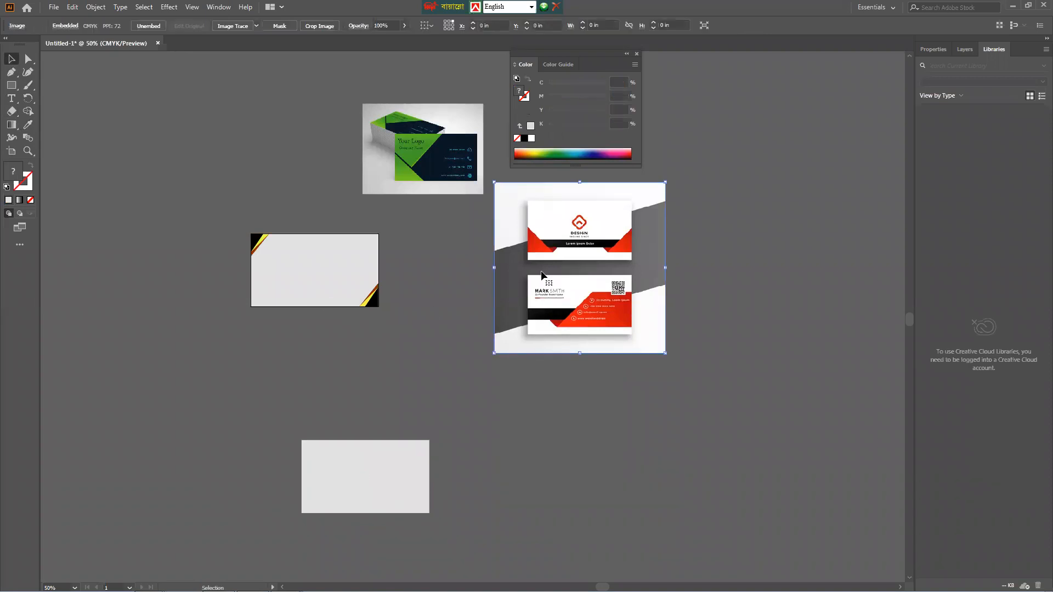
left_click_drag(572, 234, 559, 329)
scroll(548, 411, "down", 2)
scroll(529, 419, "up", 2)
- Open the size and sides settings for a new polygon above the new grey rectangle
left_click(11, 85)
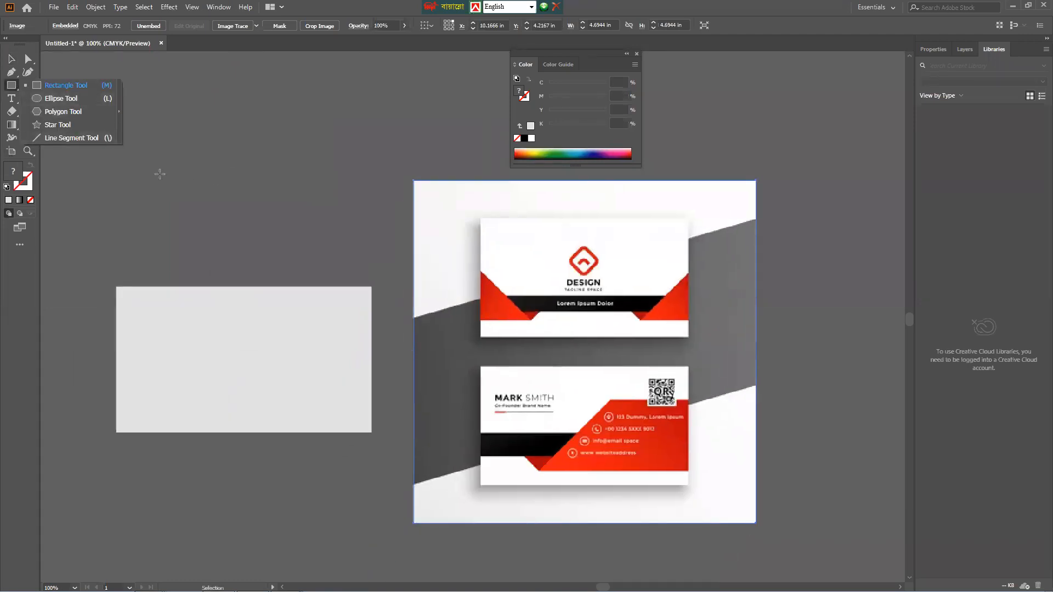
left_click(63, 111)
left_click(244, 231)
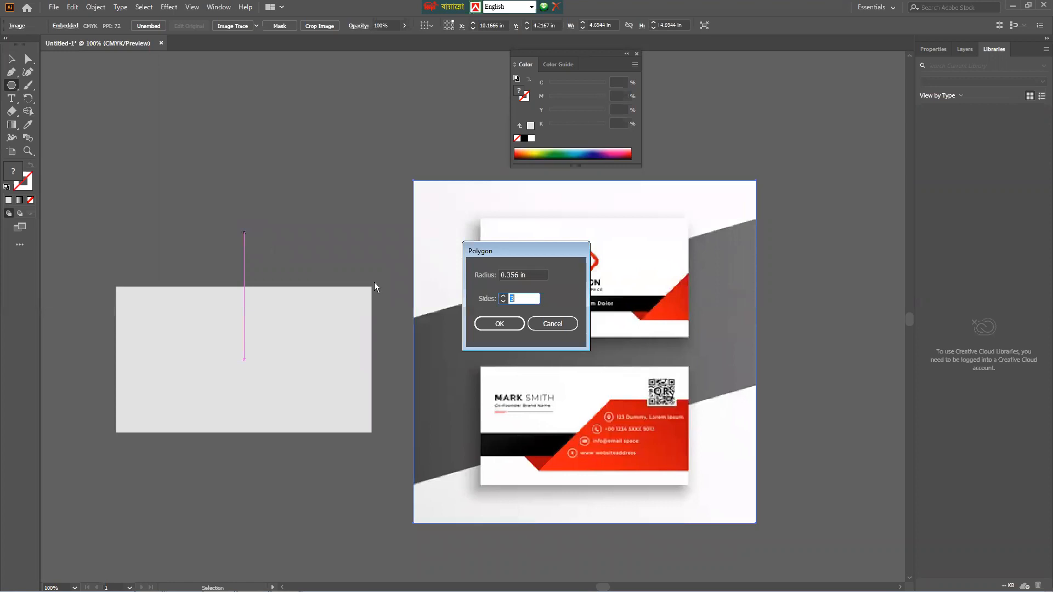
- Create a three-sided polygon with a 0.356 in radius and fill it with the bright red sampled from the reference card
left_click(499, 323)
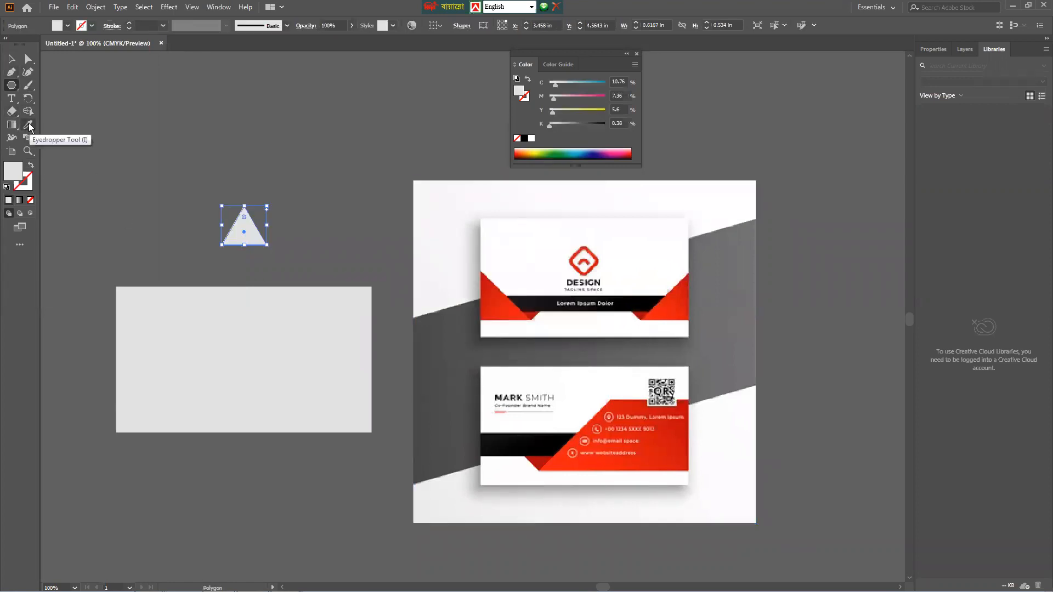
left_click(28, 125)
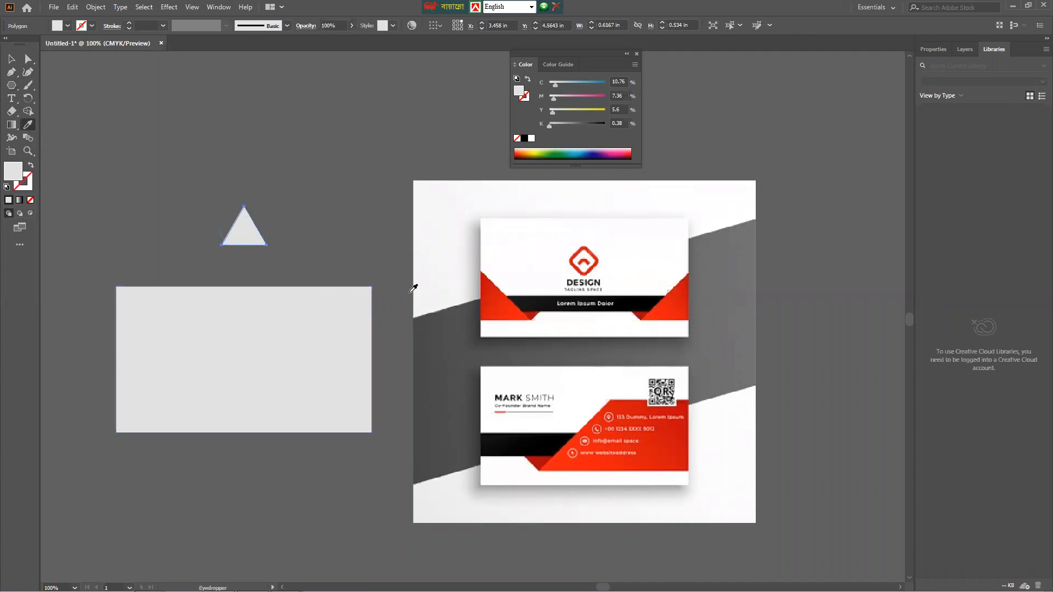
left_click(494, 300)
left_click(11, 59)
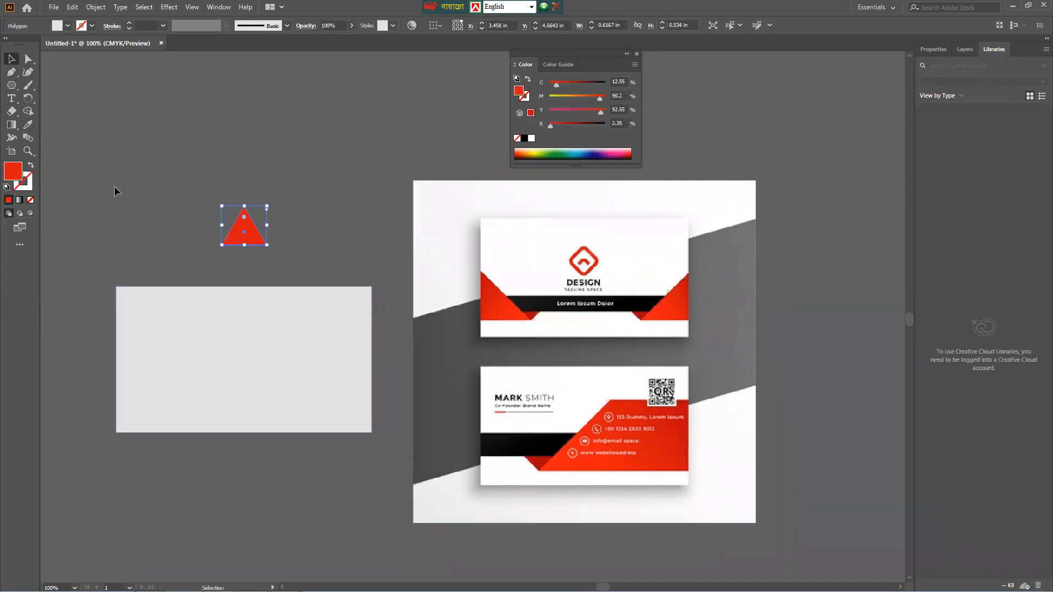
- Reposition the grey card rectangle slightly down and to the left, clear of the red triangle
left_click(242, 268)
left_click(207, 320)
left_click_drag(143, 258, 226, 372)
left_click_drag(224, 370, 172, 308)
left_click_drag(172, 310, 188, 359)
mouse_move(187, 357)
left_mouse_down()
mouse_move(174, 316)
mouse_move(177, 367)
left_mouse_up()
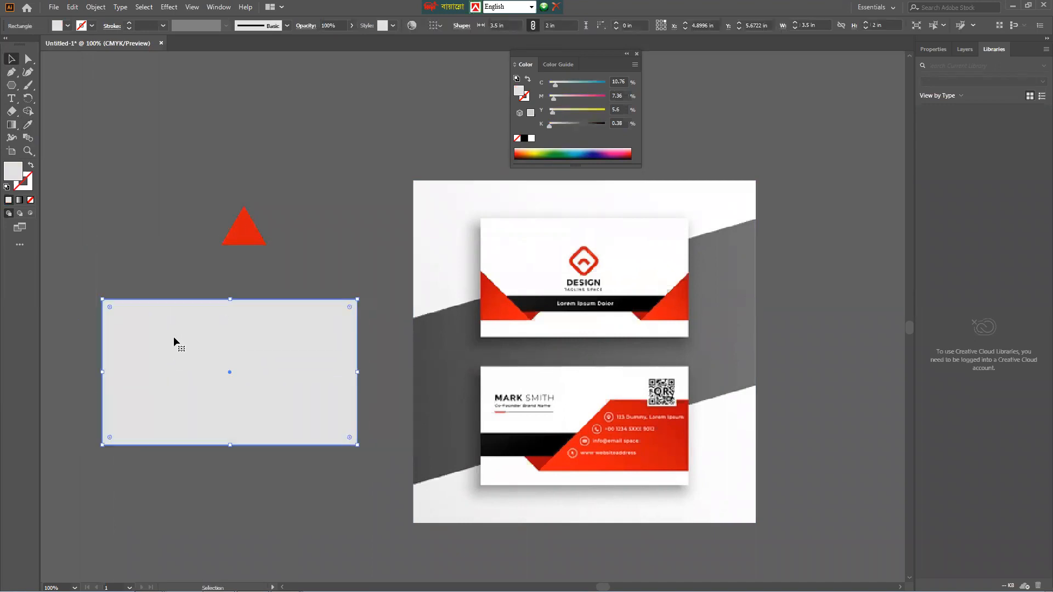
left_click(158, 282)
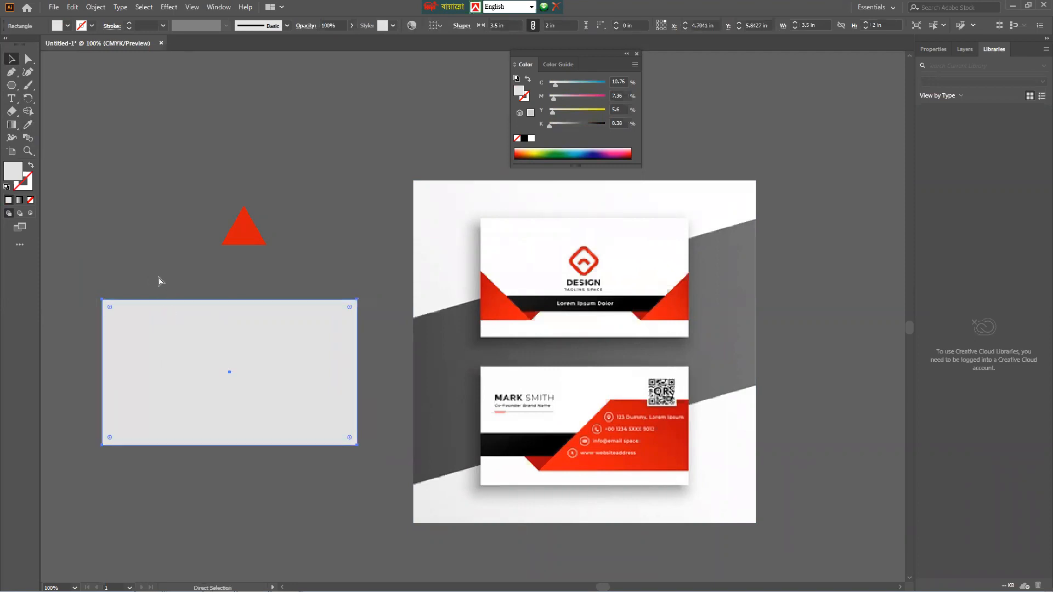
- Place the red triangle on the card's lower left edge and shift its apex onto that edge, forming a right triangle
left_click_drag(235, 234, 115, 411)
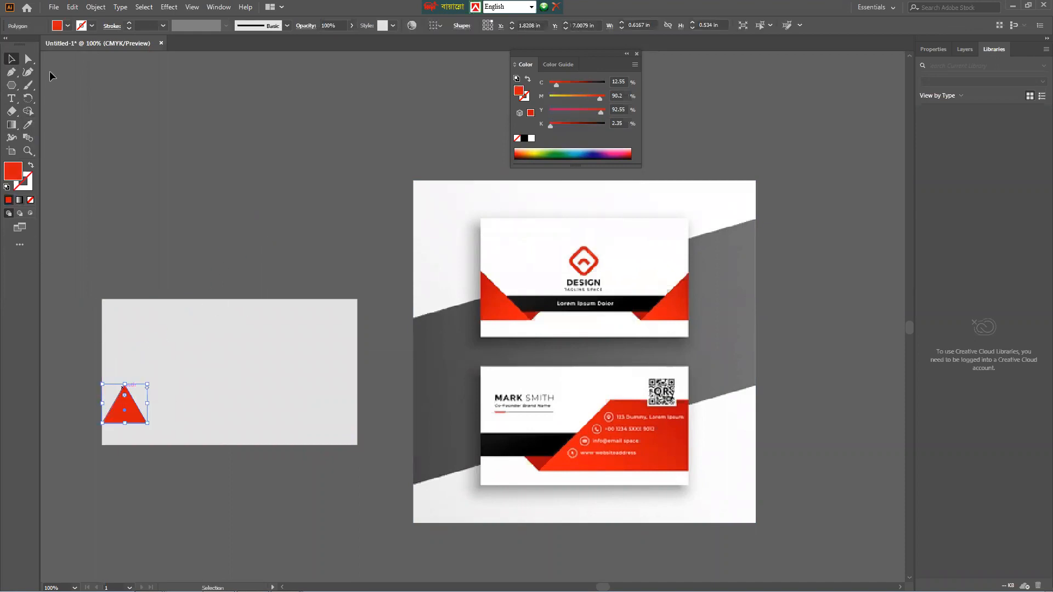
left_click(28, 58)
left_click_drag(124, 386, 103, 386)
left_click(141, 383)
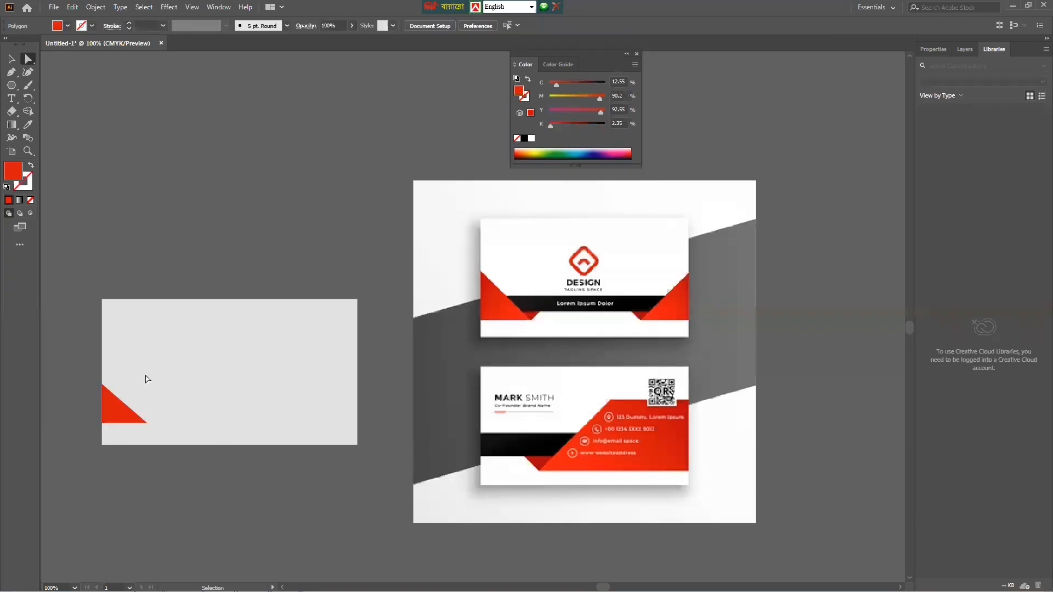
- Copy the red triangle to the card's lower right, rotate it a quarter turn, and align it flush with the right edge
left_click_drag(118, 412, 329, 415)
left_click(11, 58)
left_click(329, 403)
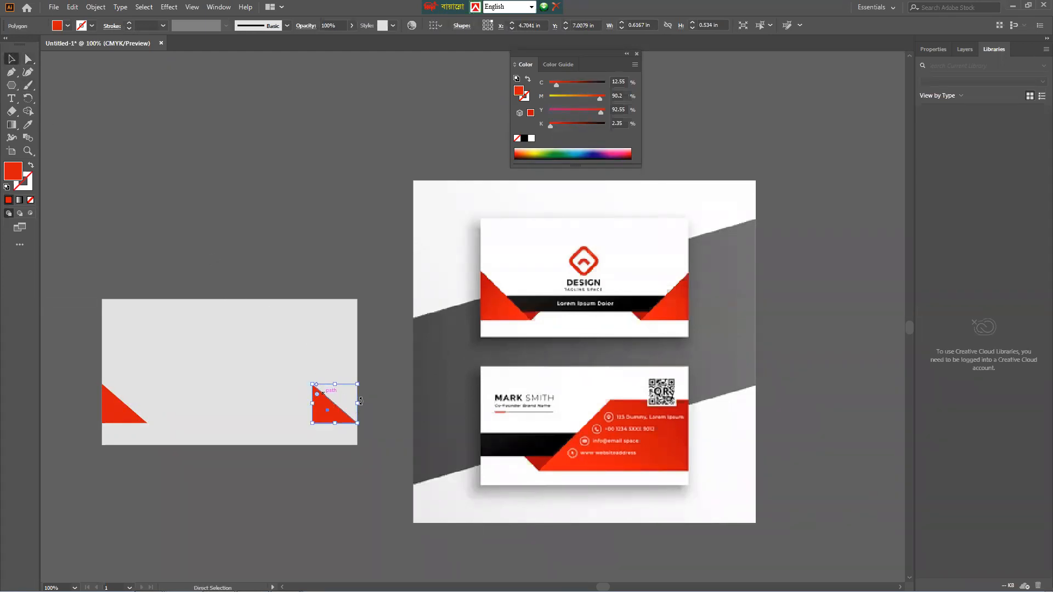
left_click_drag(358, 377, 239, 331)
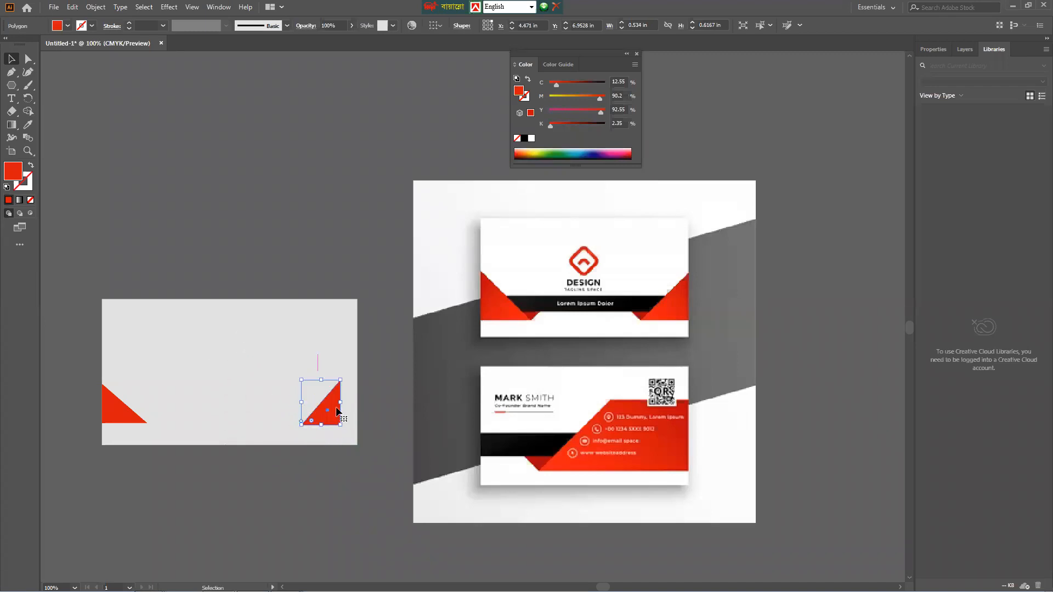
left_click_drag(329, 420, 345, 420)
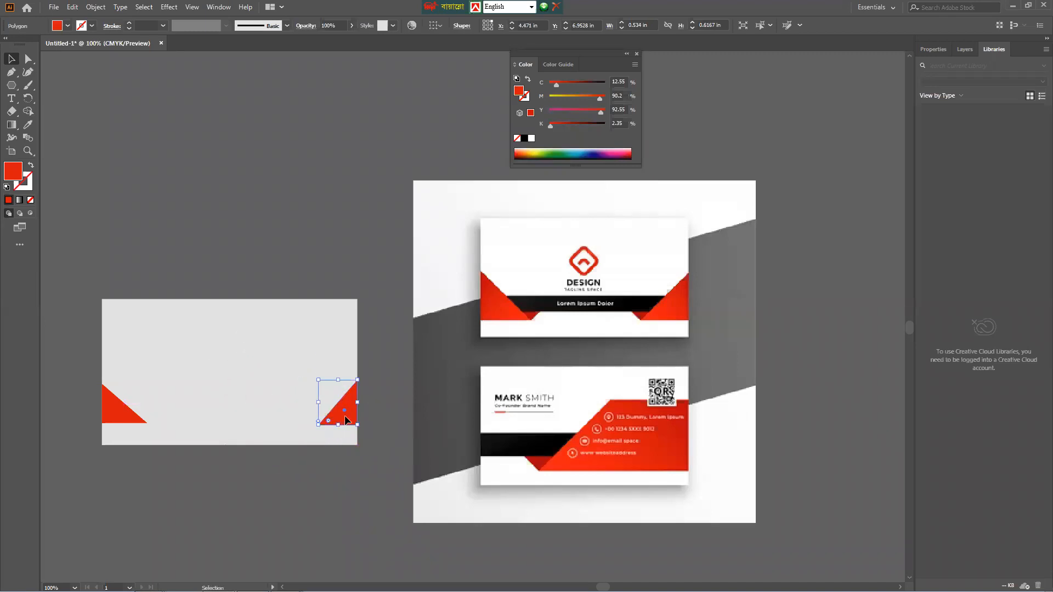
left_click(389, 352)
- Draw a bar about 3.08 by 0.19 in between the red triangles and fill it with the black sampled from the reference card
left_click_drag(14, 87, 38, 90)
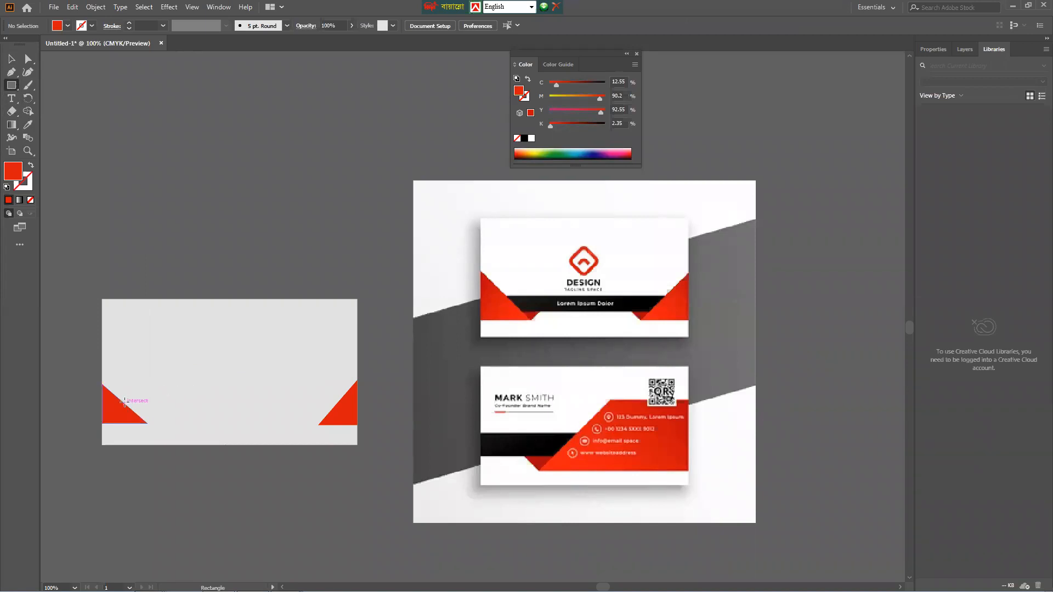
left_click_drag(124, 402, 350, 418)
key("i")
left_click(645, 296)
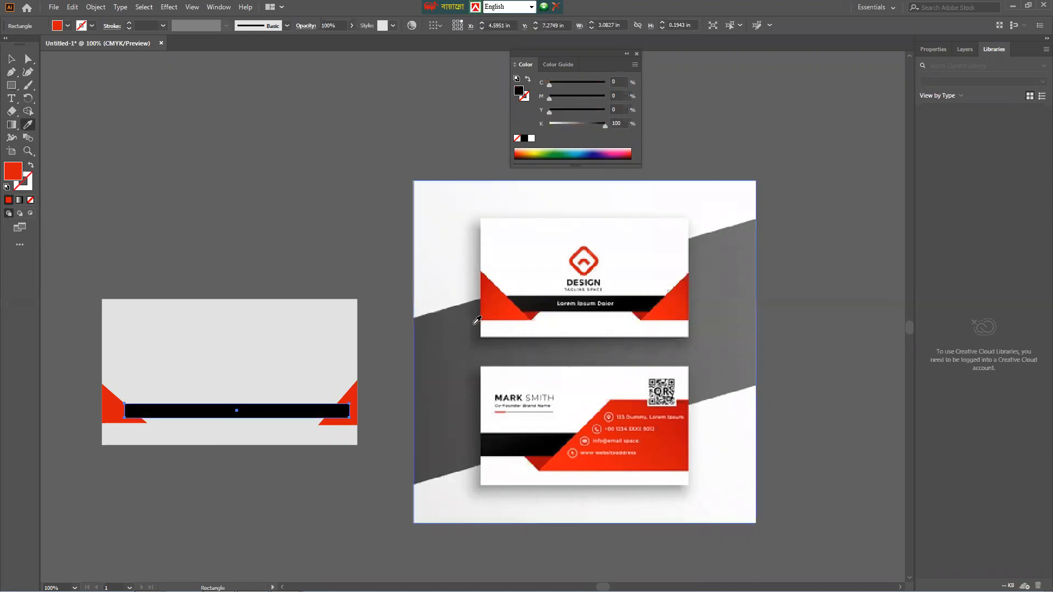
- Nudge the black bar slightly left and up
left_click(11, 59)
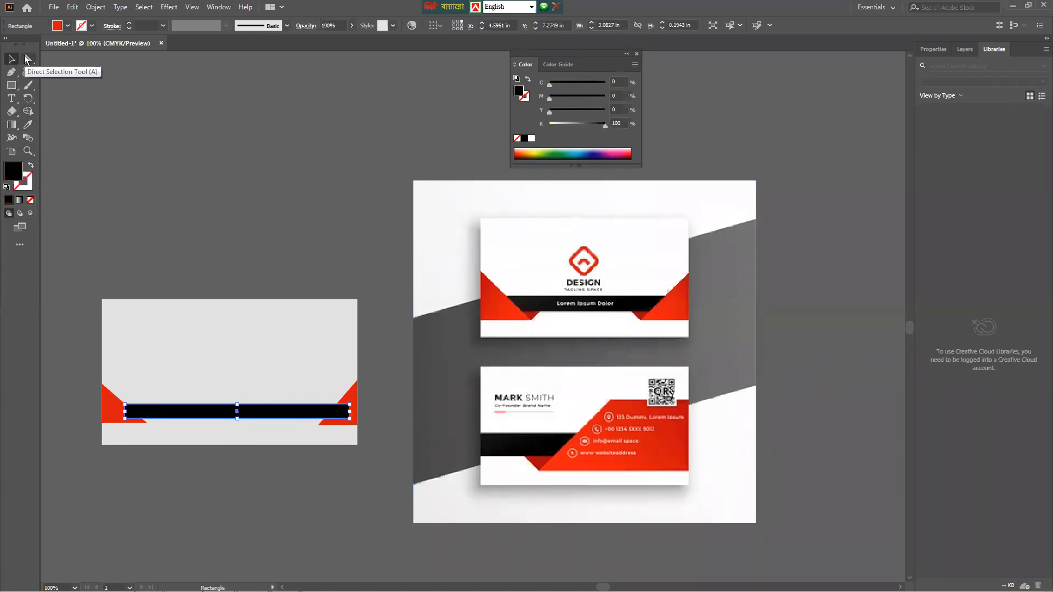
key("Left")
key("Left")
key("Up")
key("Up")
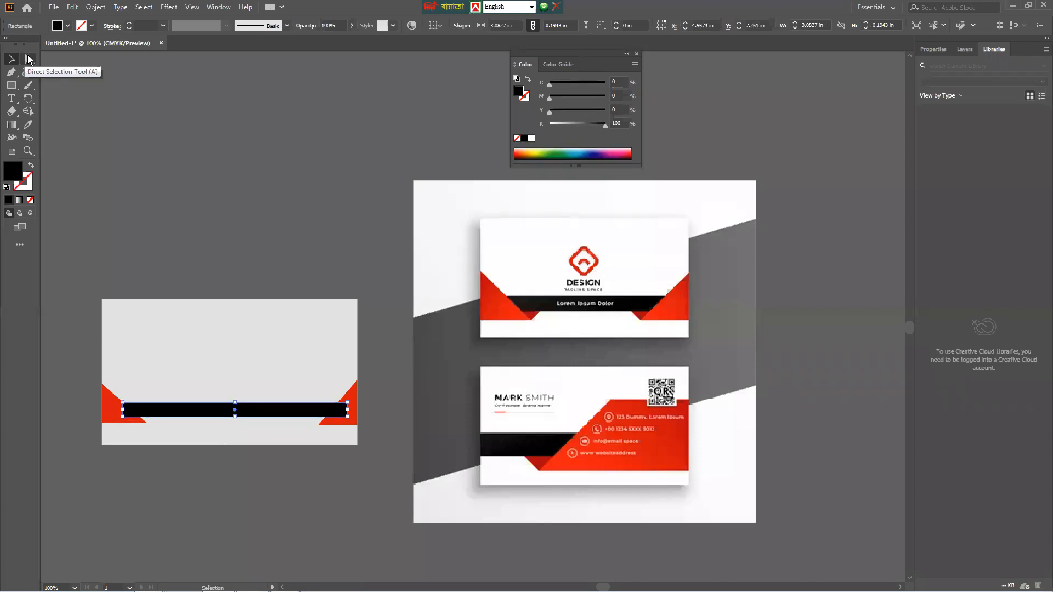
left_click(195, 114)
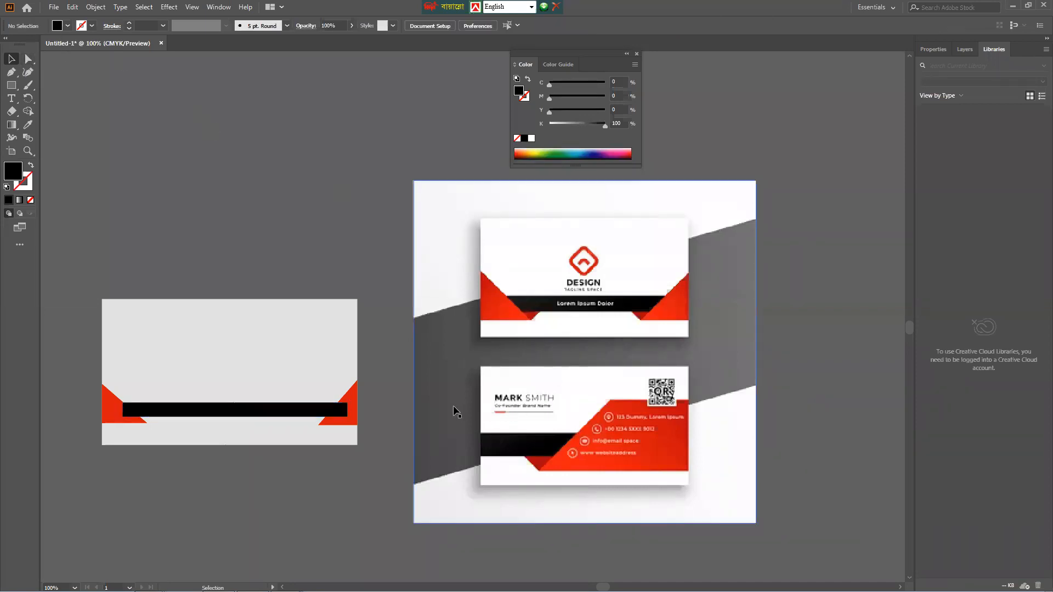
- Slant the black bar's right end by moving its two corner points onto the right triangle's sloping edge
scroll(355, 418, "up", 4)
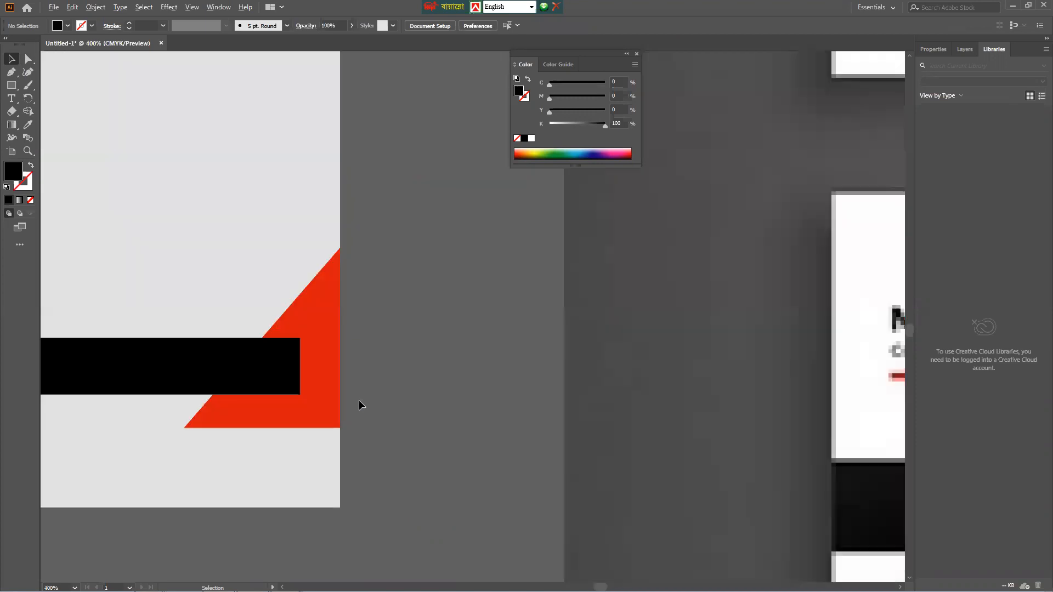
left_click(285, 388)
left_click(28, 58)
left_click_drag(300, 395, 211, 393)
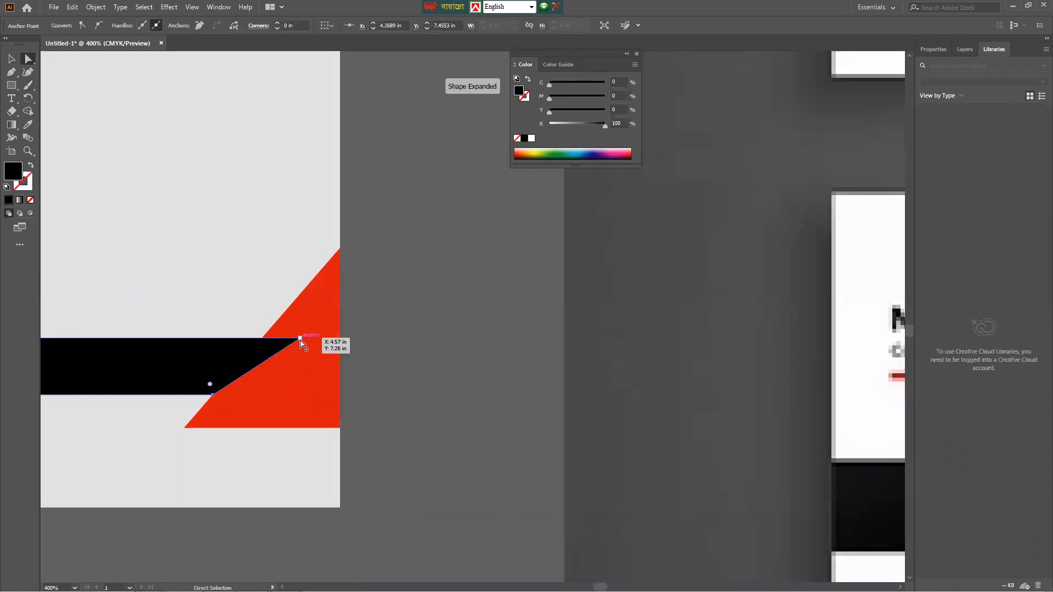
left_click_drag(300, 340, 263, 338)
left_click(378, 350)
- Slant the black bar's left end by moving its corner points onto the left triangle's sloping edge
scroll(303, 347, "down", 4)
key("space")
left_click_drag(173, 351, 353, 353)
scroll(229, 361, "up", 3)
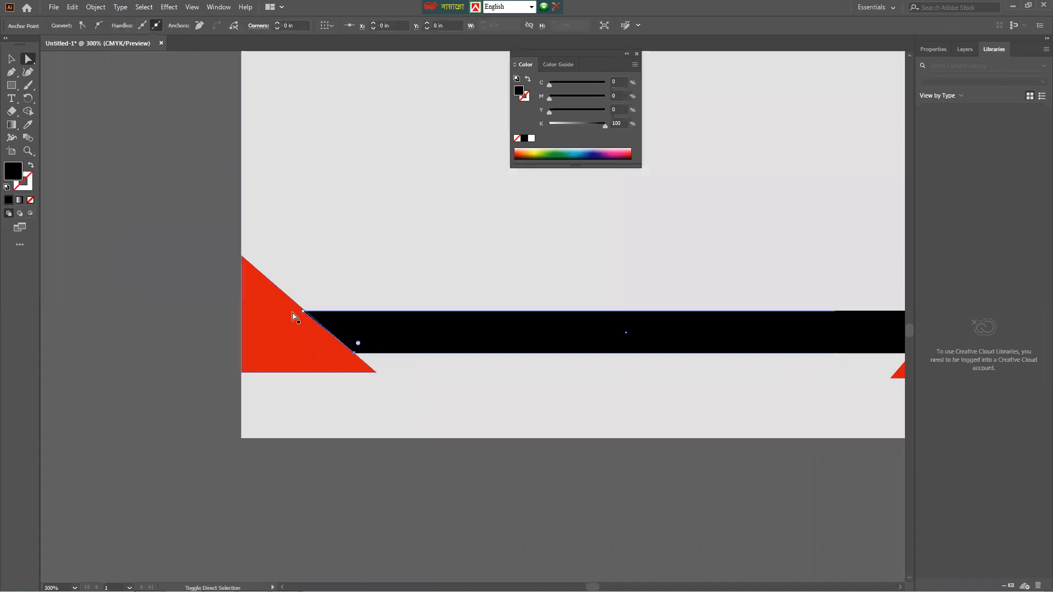
left_click_drag(304, 313, 306, 314)
left_click(181, 313)
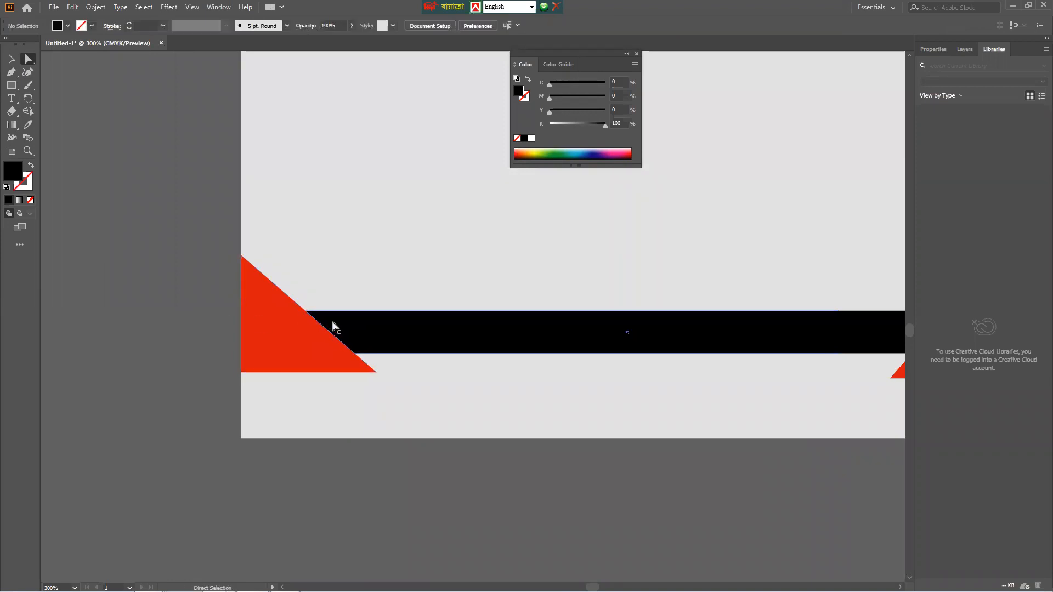
- Examine the joins between the black bar and the red triangles, and compare the card with the reference design
scroll(296, 299, "up", 2)
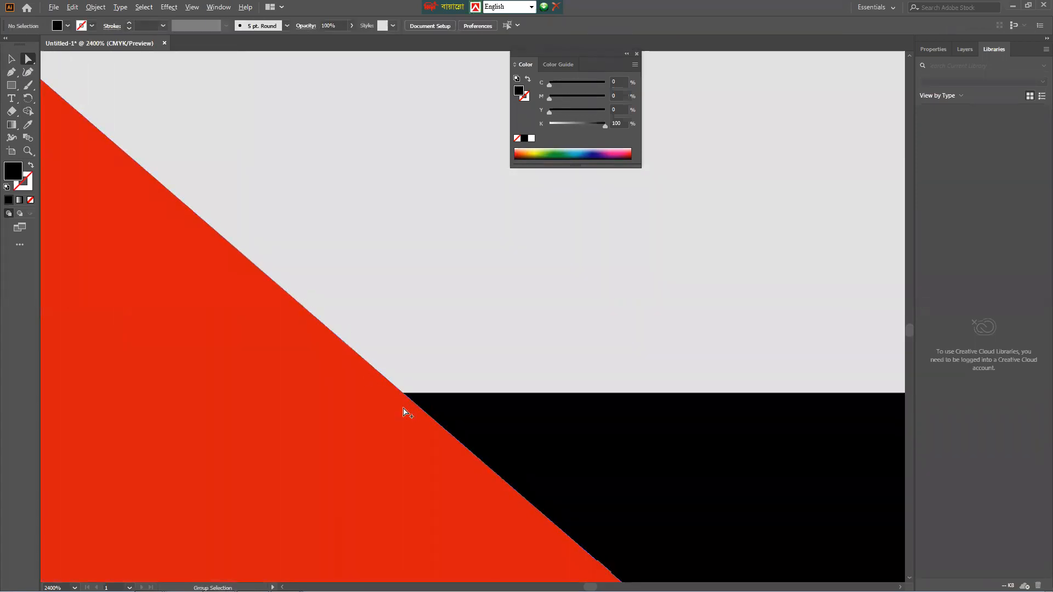
scroll(402, 409, "down", 3)
scroll(315, 399, "down", 1)
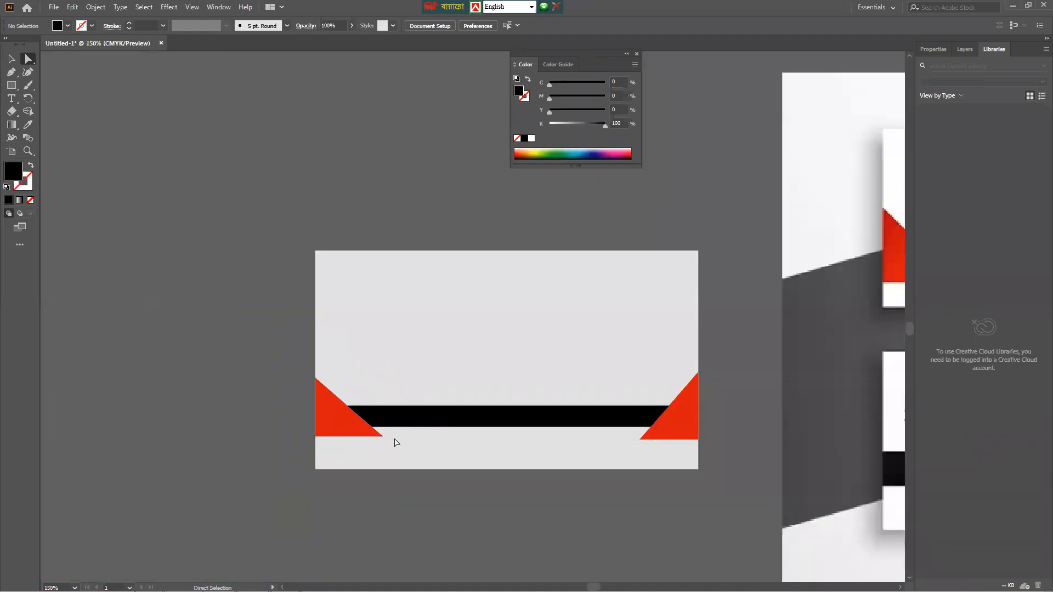
scroll(417, 441, "up", 3)
left_click_drag(451, 404, 303, 378)
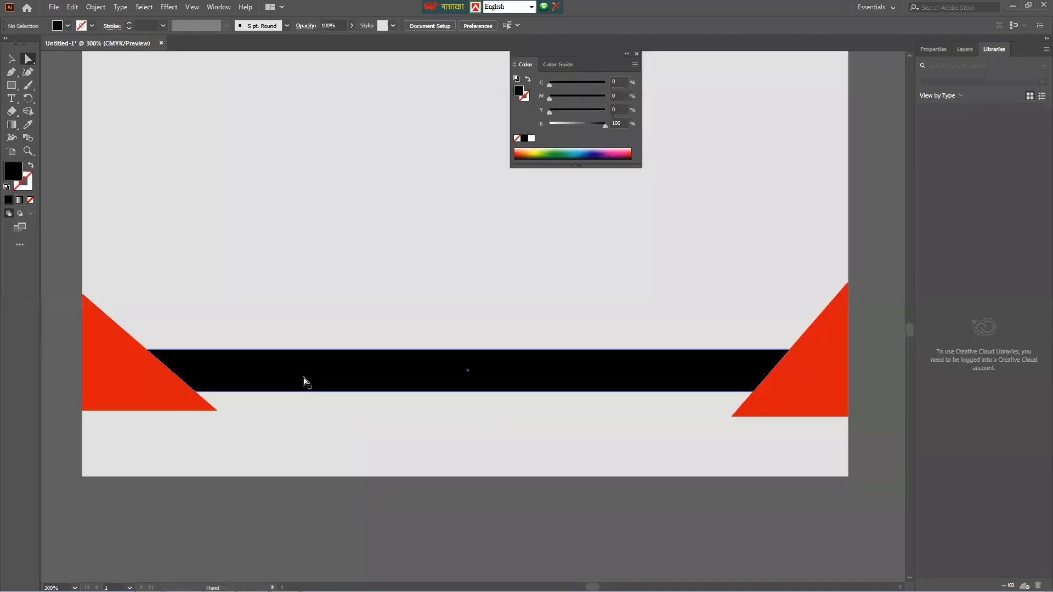
scroll(295, 396, "down", 1)
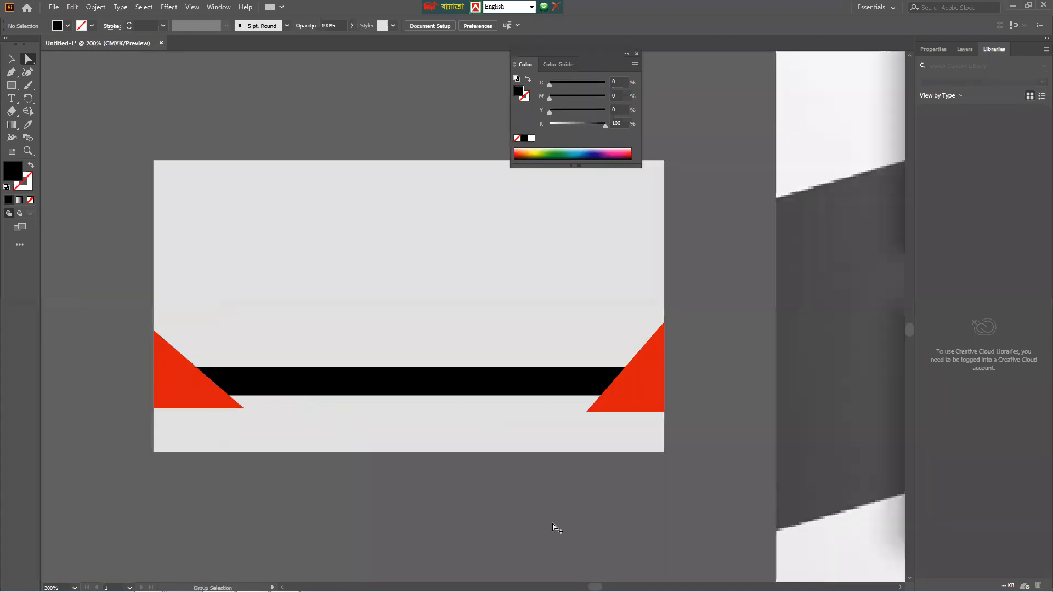
scroll(552, 524, "down", 1)
left_click_drag(714, 437, 604, 411)
scroll(647, 430, "down", 1)
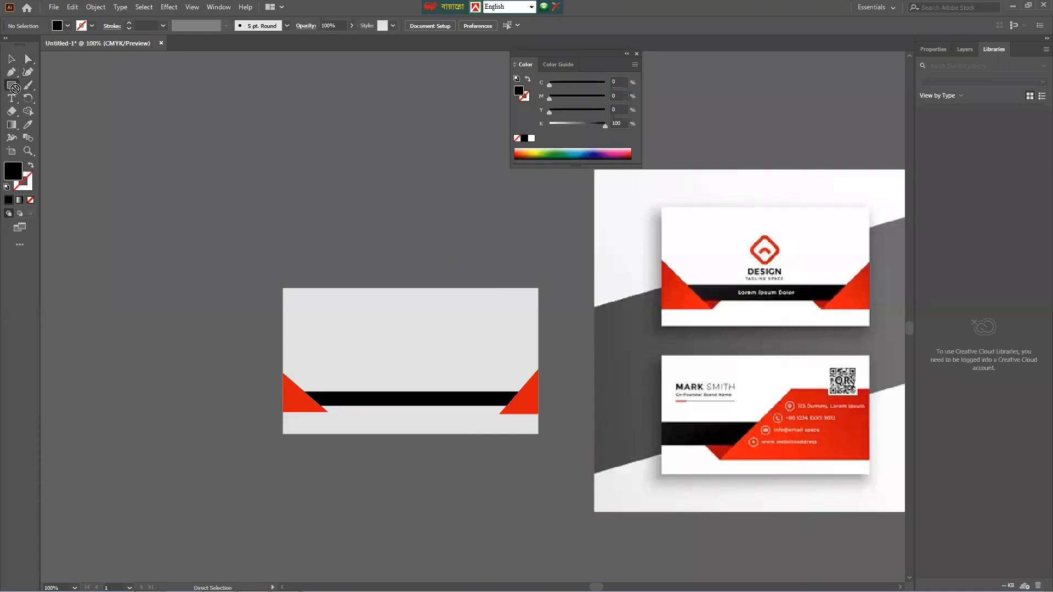
- Create another three-sided polygon with a 0.356 in radius and fill it with the dark red sampled from the reference card's fold
left_click_drag(10, 85, 63, 111)
left_click(399, 357)
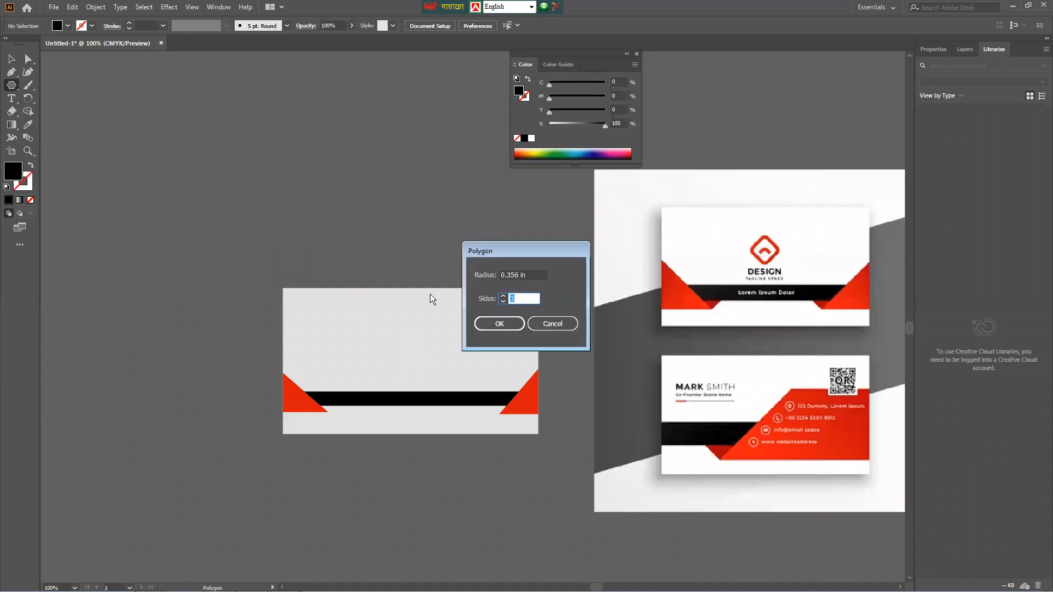
left_click(481, 324)
left_click(28, 124)
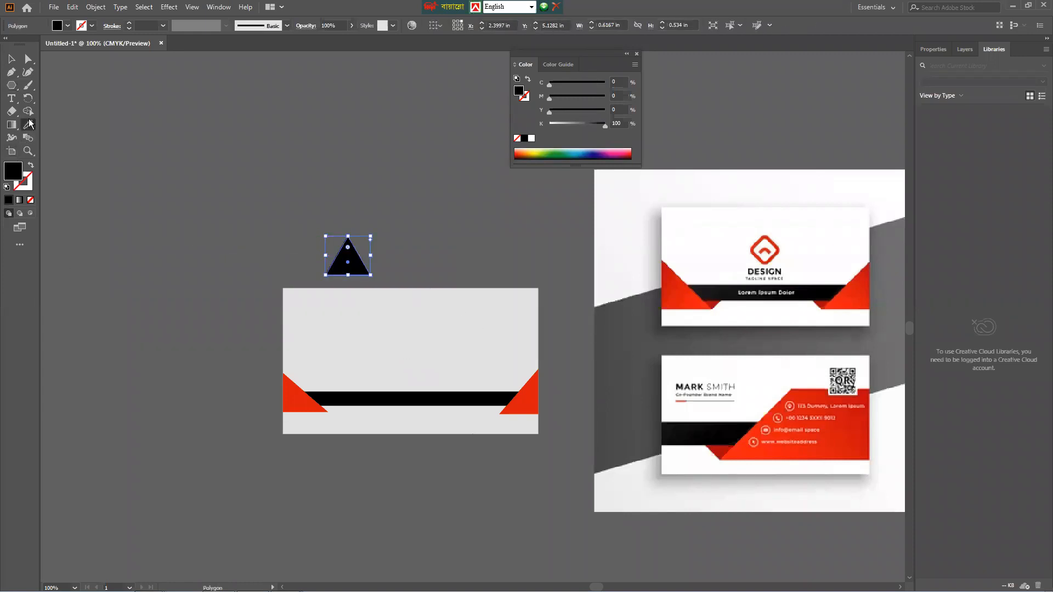
left_click(715, 299)
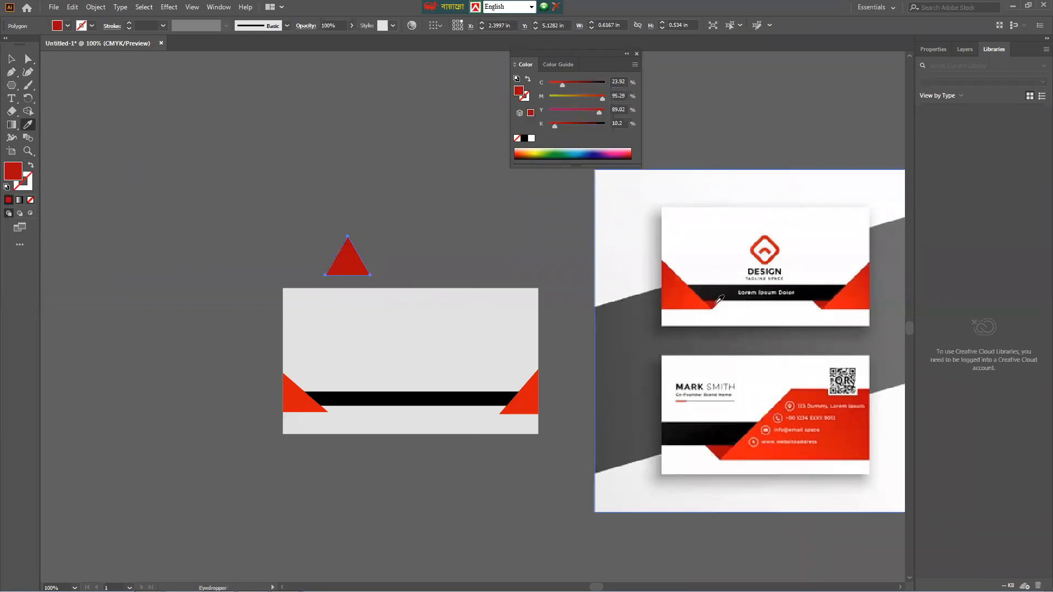
left_click(11, 59)
left_click(393, 261)
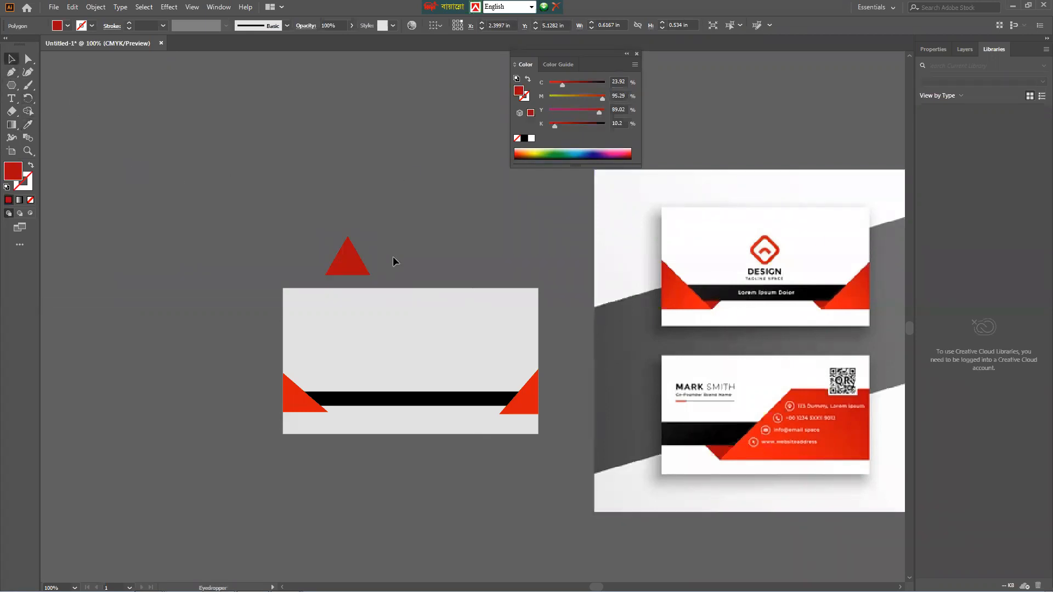
- Move the dark red triangle below the black bar near the left triangle's tip and scale it to about 0.19 in wide
left_click_drag(343, 264, 290, 372)
scroll(362, 447, "up", 3)
left_click_drag(353, 401, 329, 343)
scroll(299, 360, "up", 3)
- Reshape the dark red triangle into a fold joining the left red triangle's slope and tip to the black bar's lower edge
key("a")
left_click_drag(305, 289, 217, 310)
left_click(263, 360)
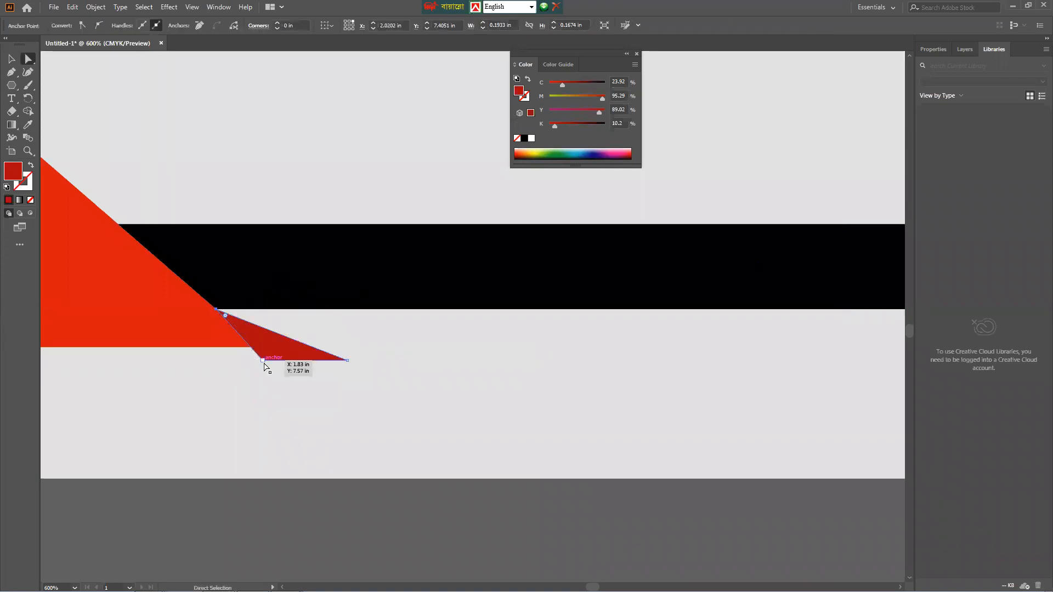
left_click_drag(263, 362, 260, 350)
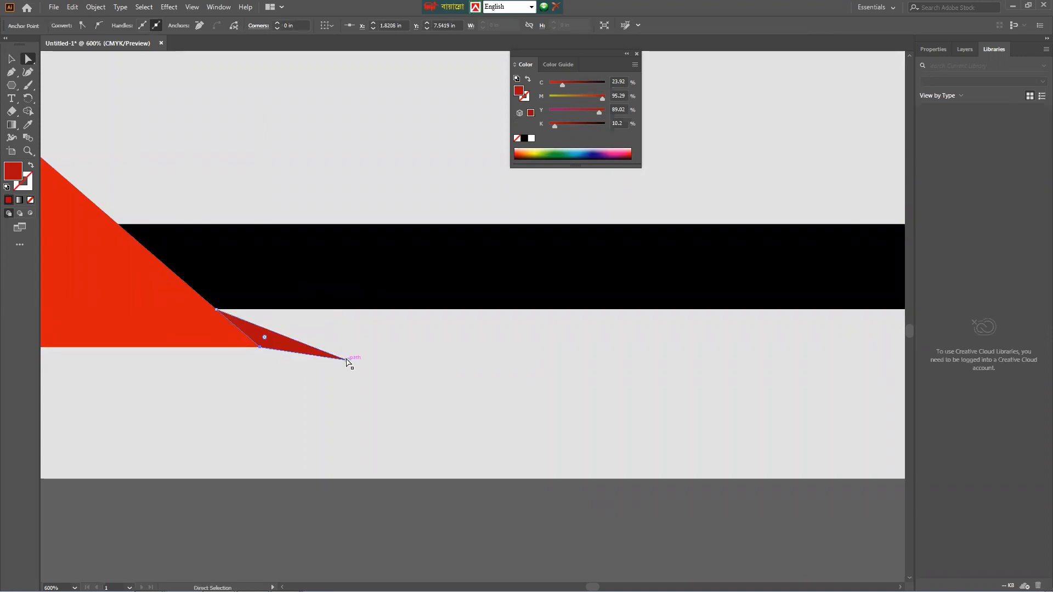
left_click_drag(336, 355, 289, 309)
left_click(338, 351)
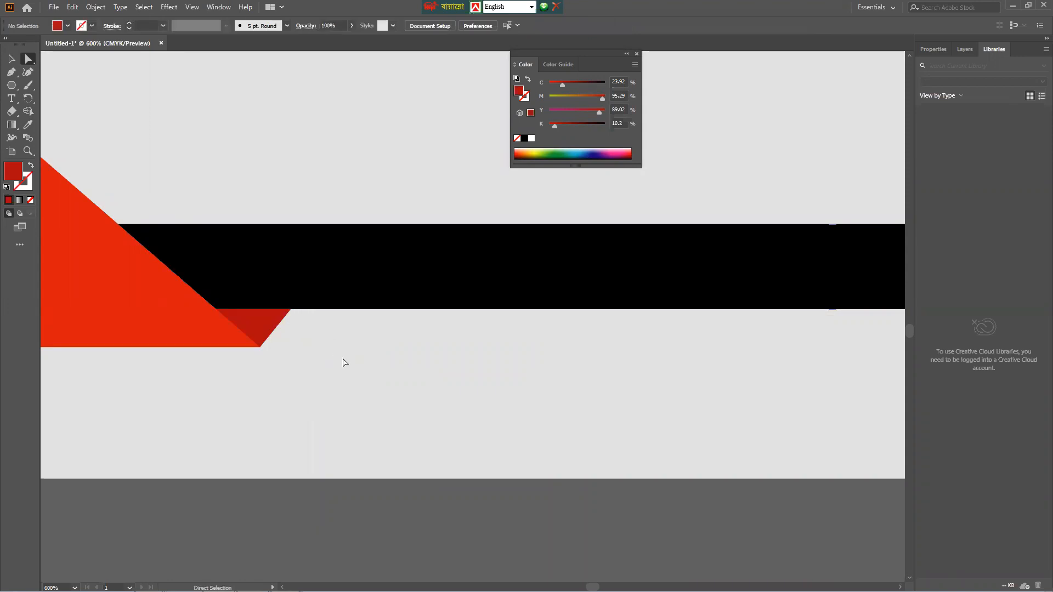
- Copy the dark red fold to the right end of the black bar, against the right red triangle's slope
scroll(341, 367, "down", 1)
scroll(341, 368, "down", 2)
left_click_drag(583, 322, 418, 315)
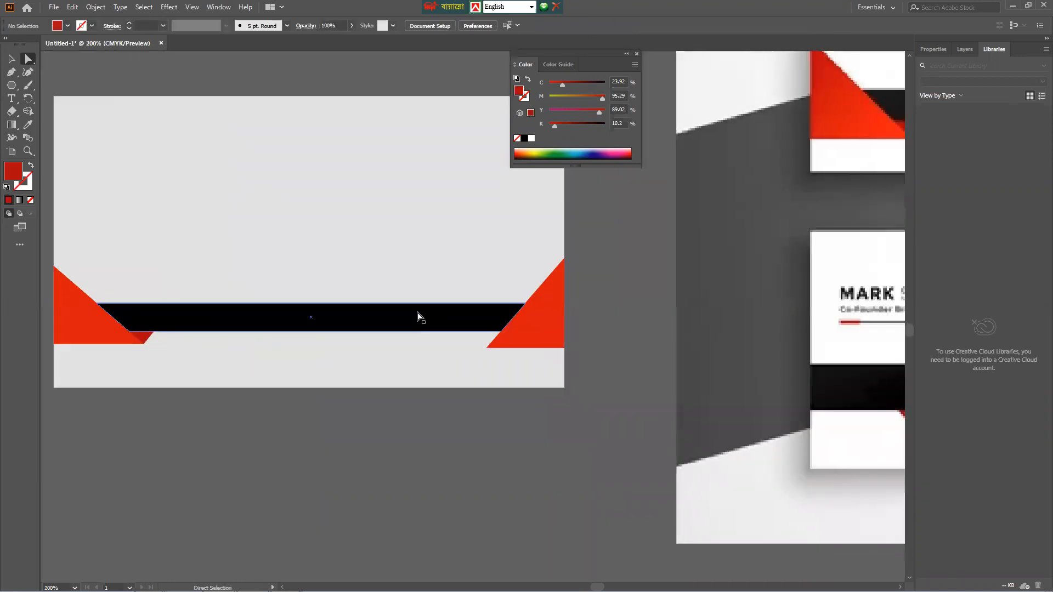
left_click(141, 336)
left_click(132, 356)
scroll(145, 338, "up", 1)
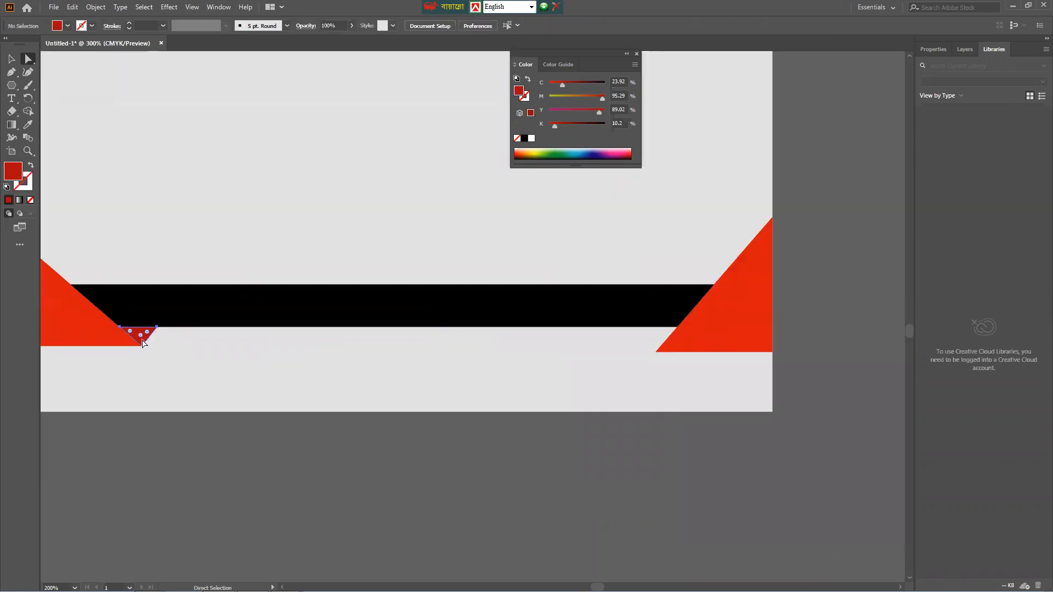
left_click(145, 340, "alt")
key("v")
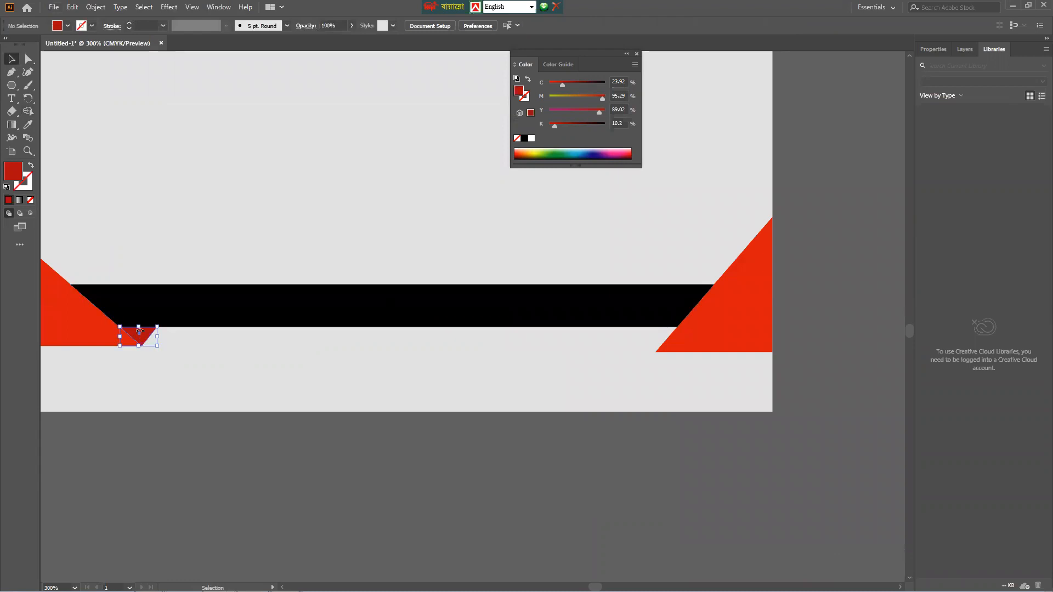
left_click_drag(150, 334, 667, 336)
left_click(386, 371)
scroll(646, 351, "up", 5, "alt")
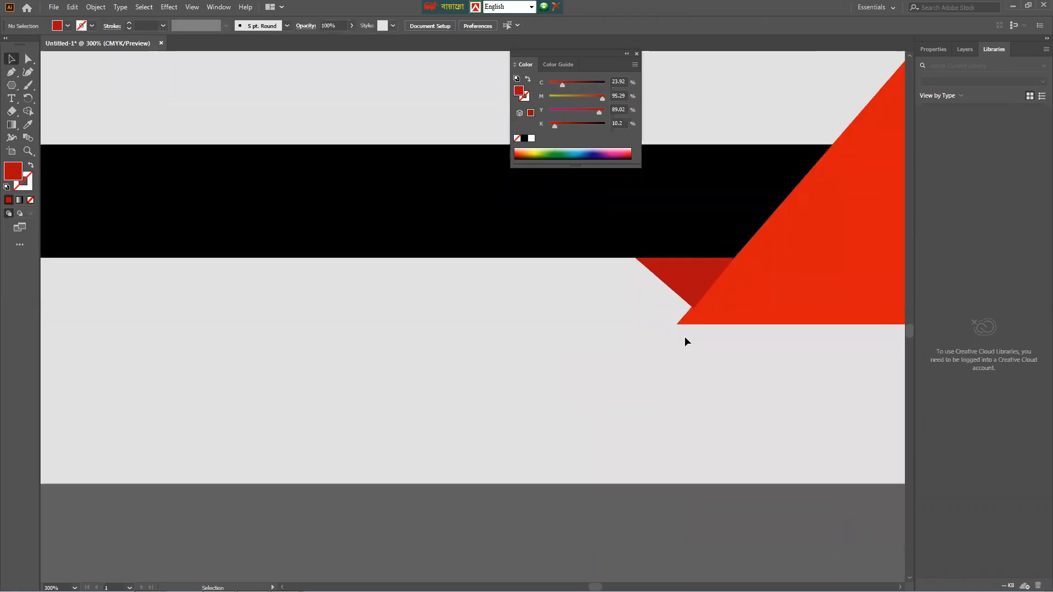
- Move the dark red fold away from the right red triangle to the blank card area below the black bar
left_click_drag(740, 291, 528, 382)
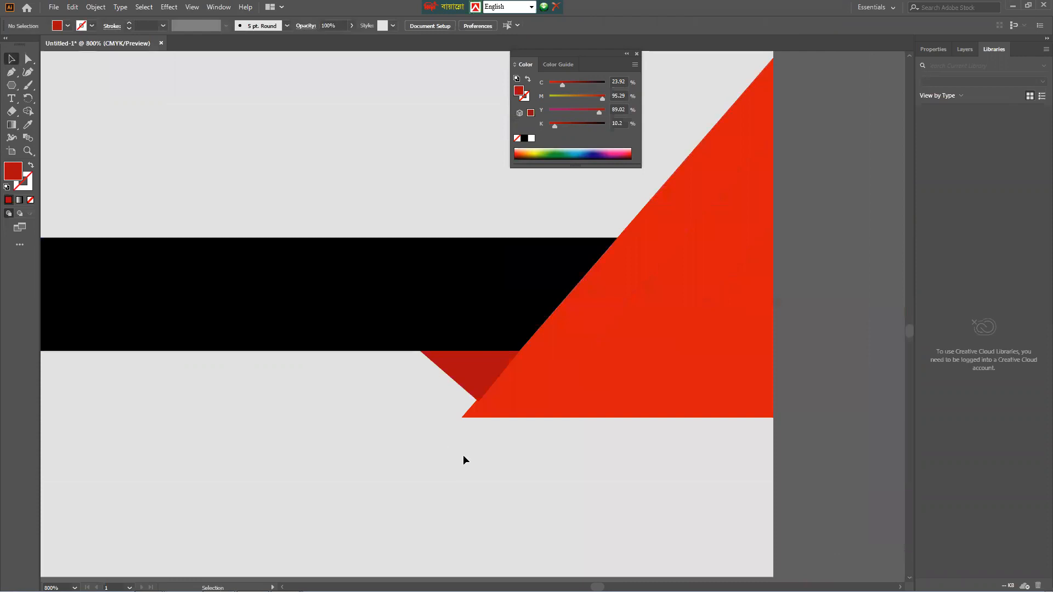
scroll(464, 455, "down", 3, "alt")
scroll(456, 433, "down", 1, "alt")
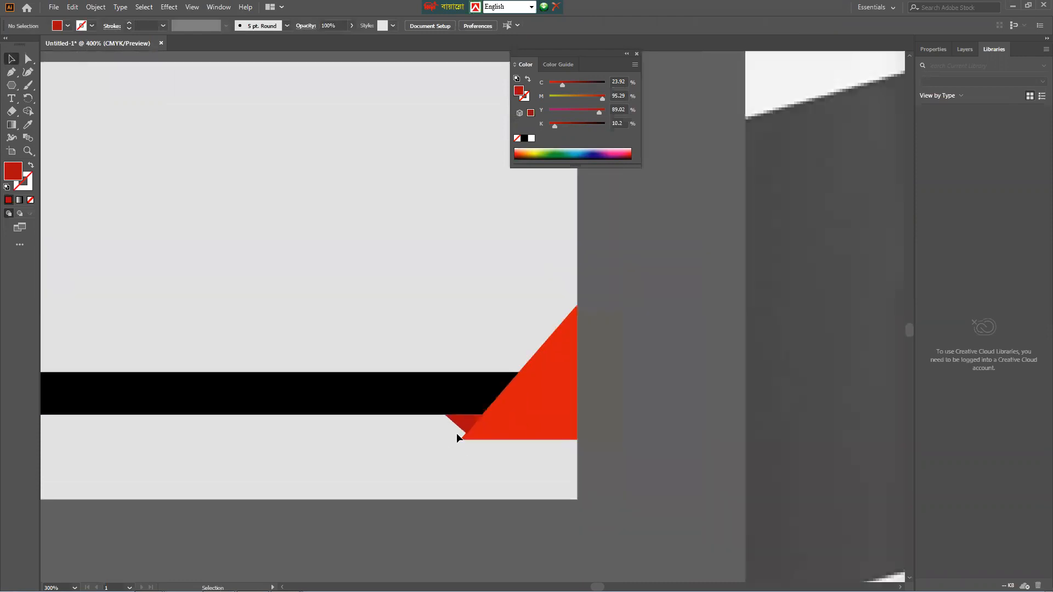
scroll(487, 423, "up", 2, "alt")
left_click_drag(487, 424, 409, 456)
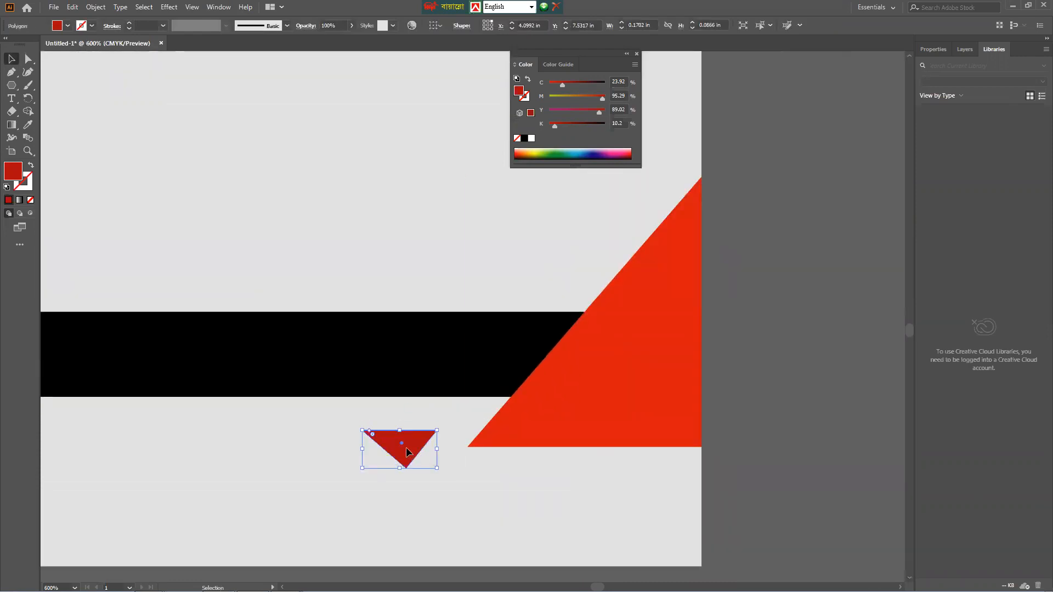
right_click(400, 449)
mouse_move(444, 392)
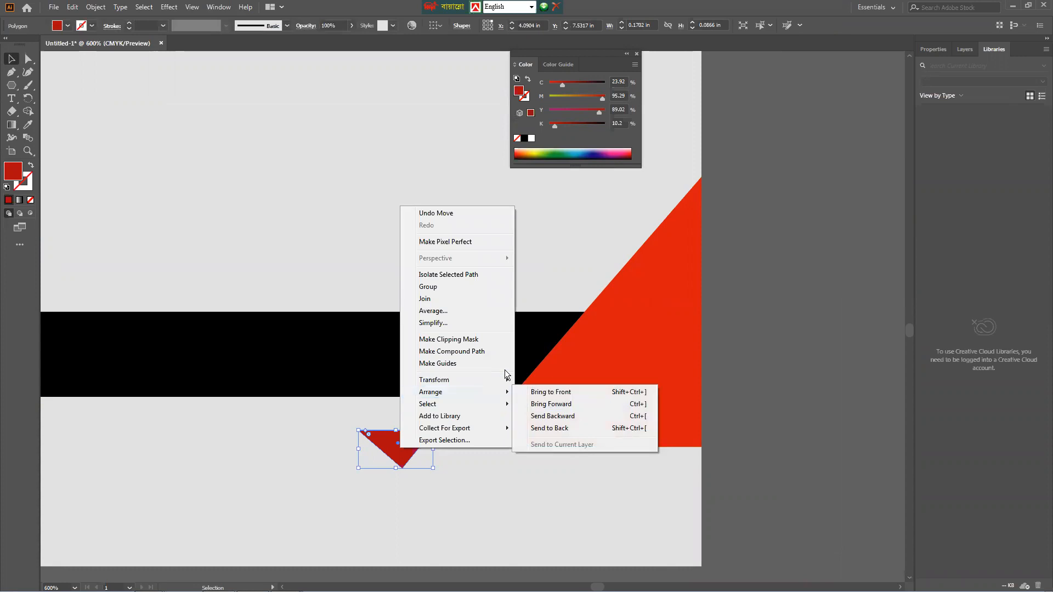
mouse_move(498, 381)
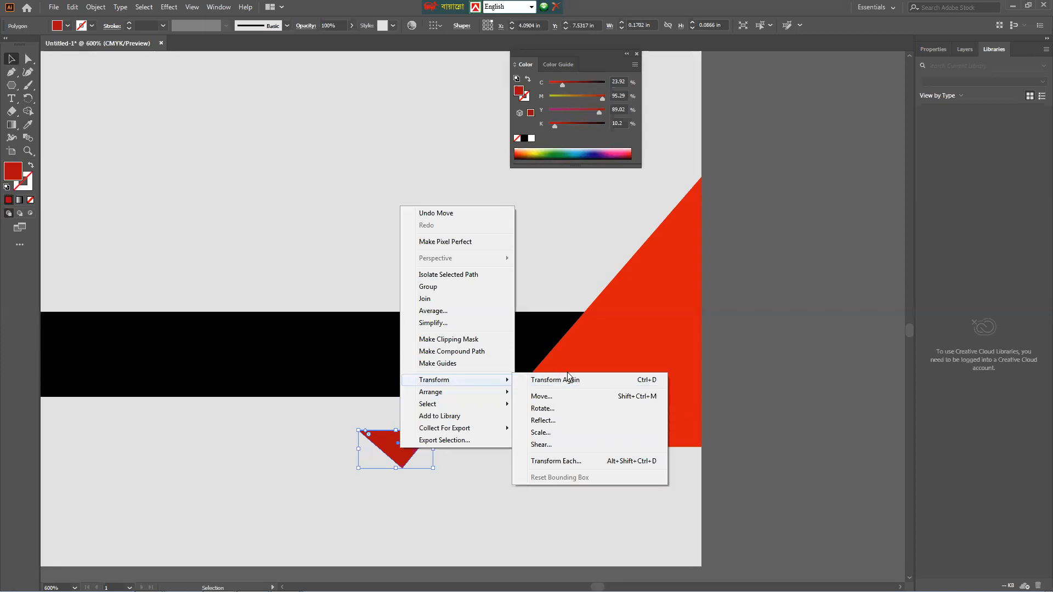
left_click(596, 367)
left_click_drag(384, 439, 308, 444)
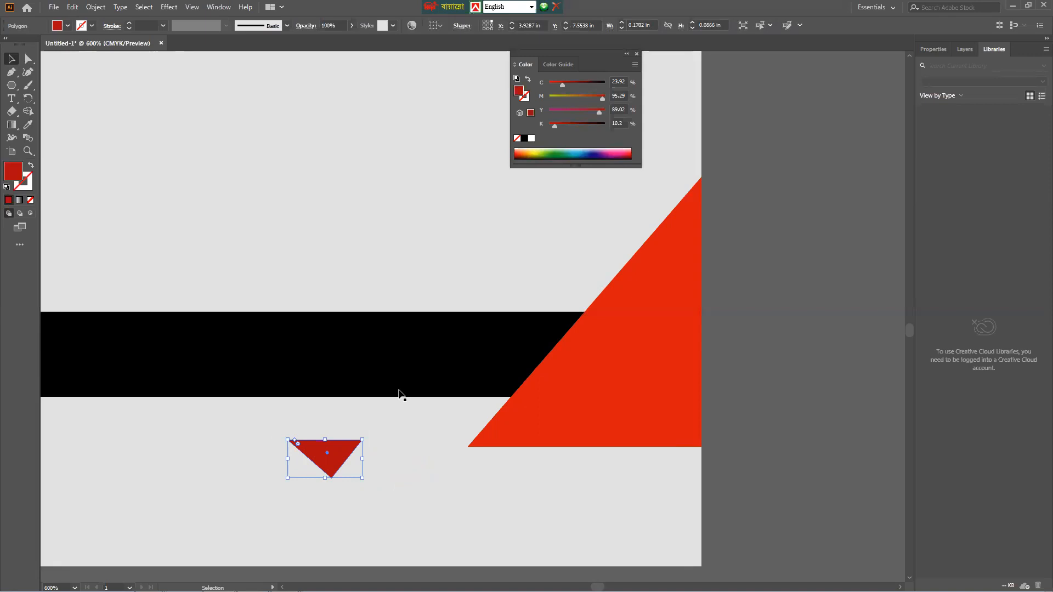
left_click(517, 517)
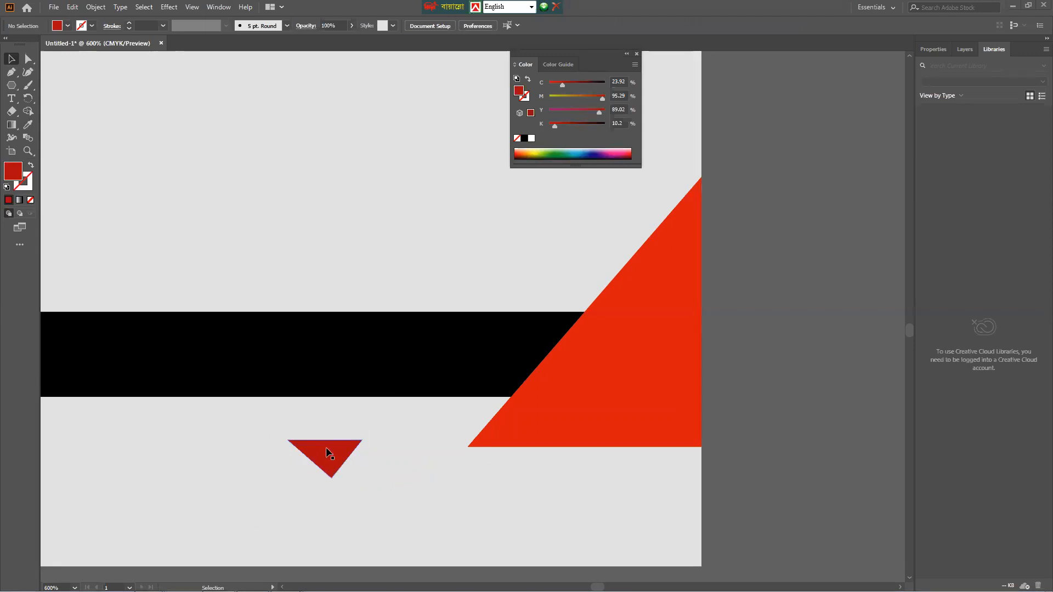
scroll(486, 329, "down", 3)
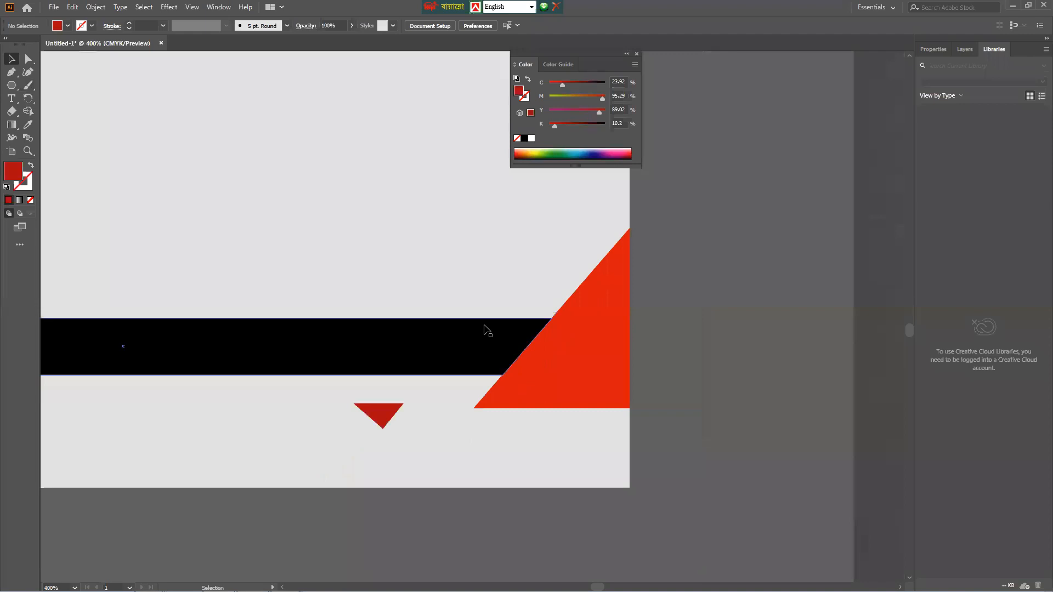
left_click_drag(554, 321, 414, 174)
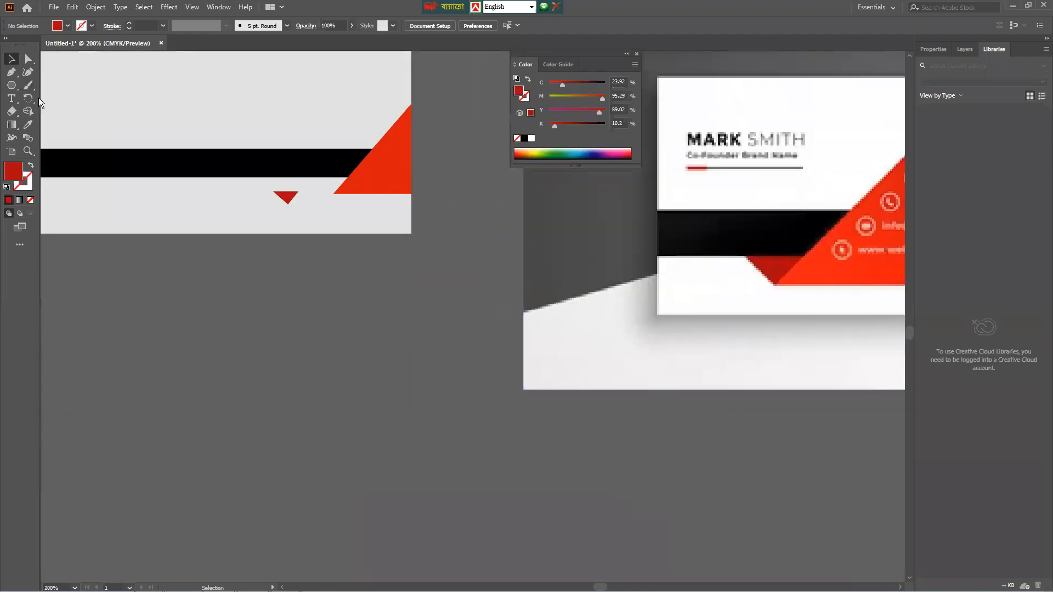
left_click(7, 88)
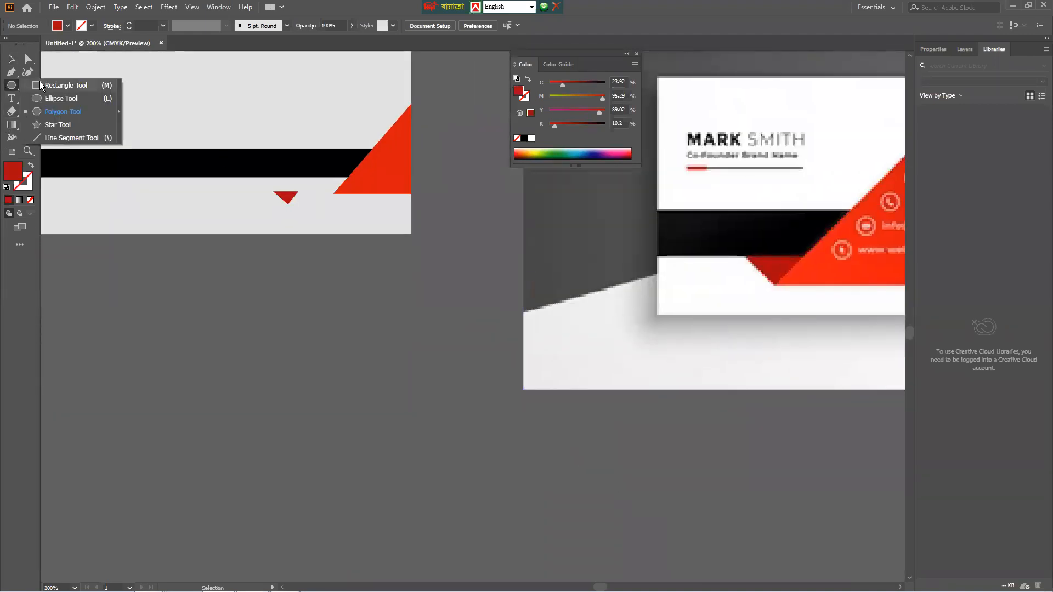
left_click(50, 110)
left_click_drag(176, 323, 253, 355)
key("Up")
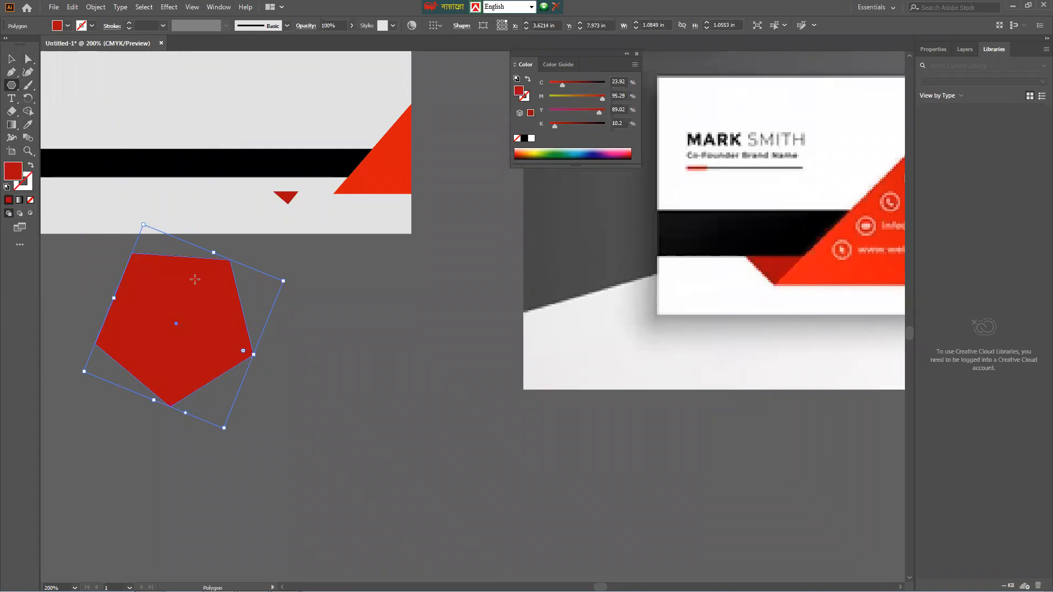
key("Delete")
key("v")
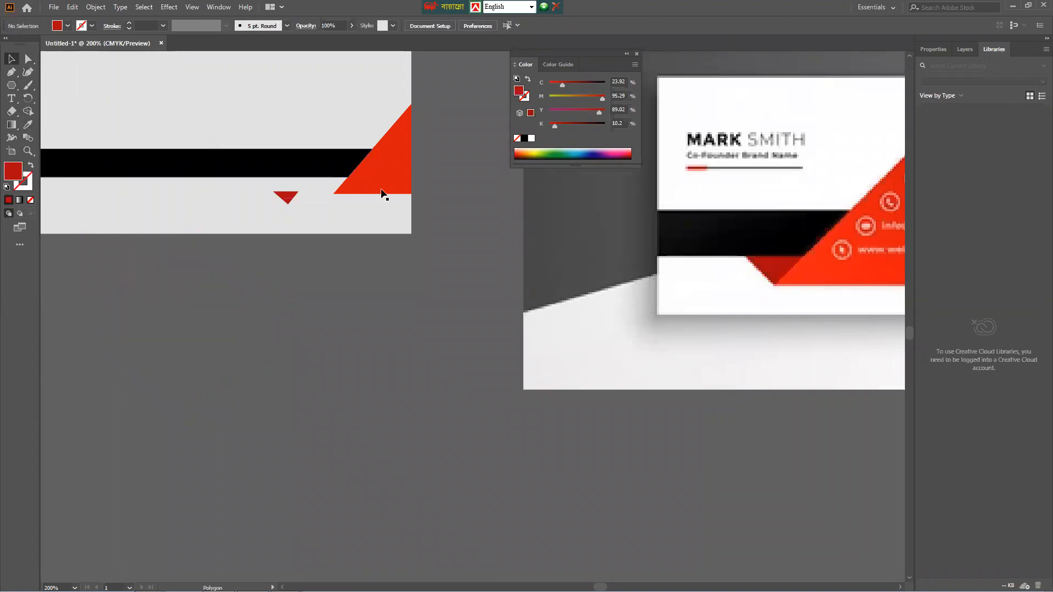
- Copy the right red triangle to the empty canvas area below the card
left_click_drag(388, 180, 250, 356)
scroll(370, 386, "down", 1)
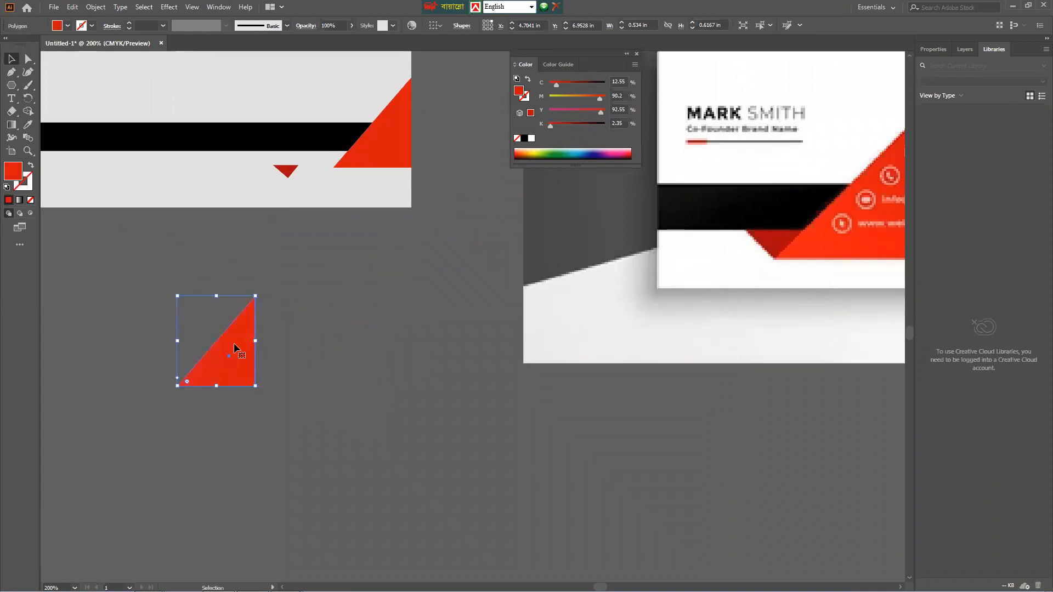
- Try reflecting the copied red triangle across the vertical axis with the preview on, and undo the reflection
right_click(233, 343)
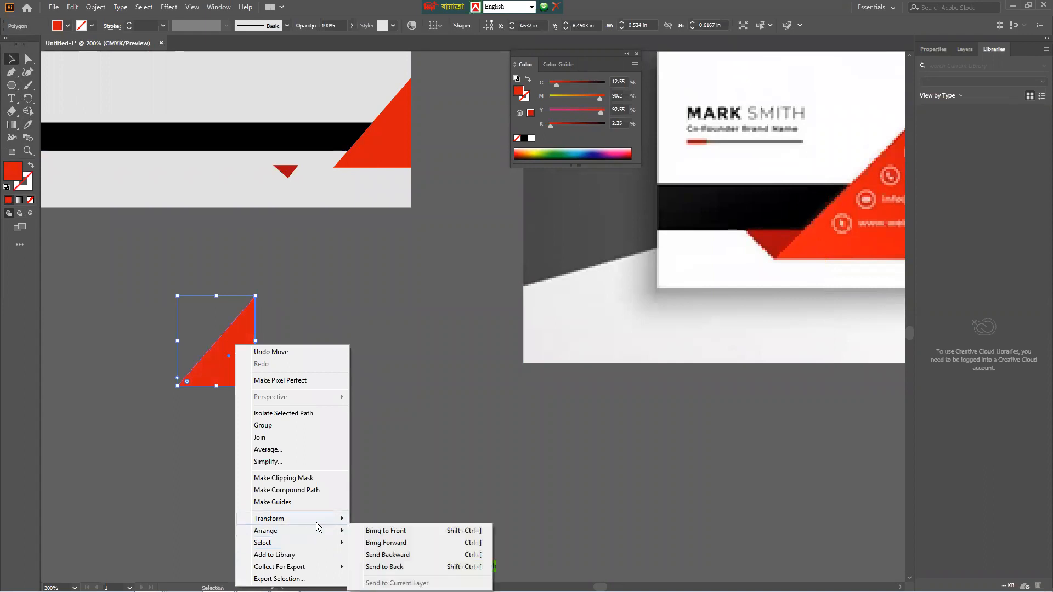
mouse_move(316, 521)
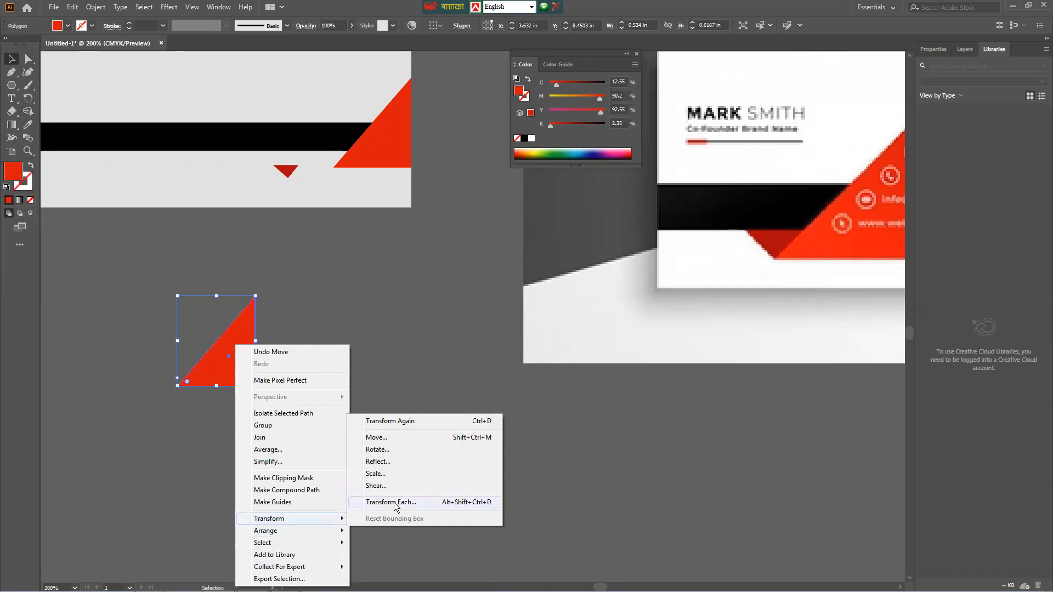
left_click(385, 464)
left_click(463, 349)
left_click(462, 352)
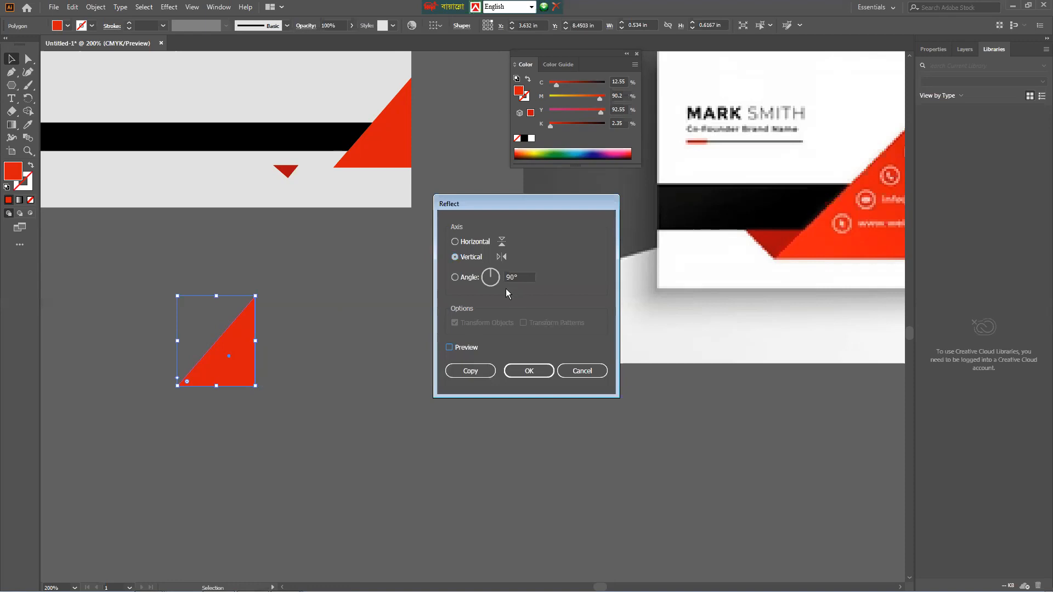
left_click(460, 343)
left_click(461, 344)
left_click(460, 345)
left_click(461, 345)
left_click(460, 344)
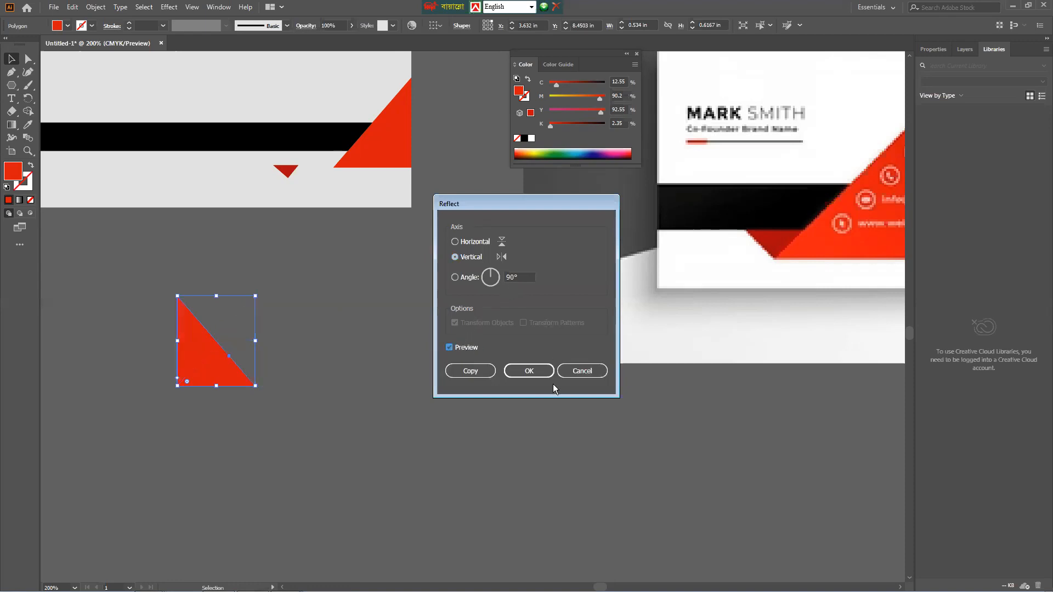
left_click(537, 372)
left_click(387, 373)
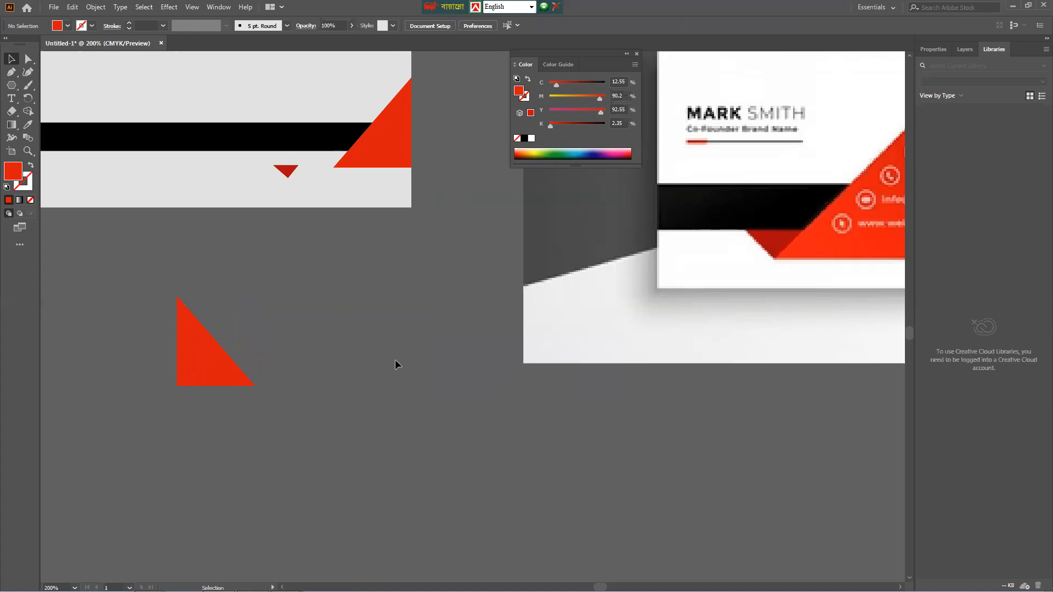
key("ctrl+z")
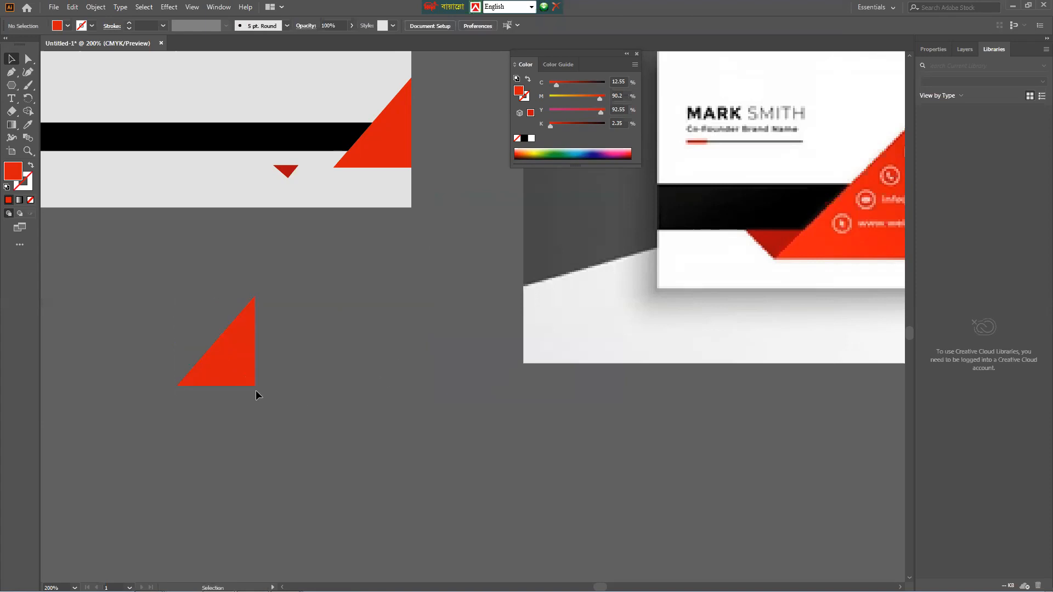
- Reflect the red triangle copy below the card across the vertical axis
right_click(208, 367)
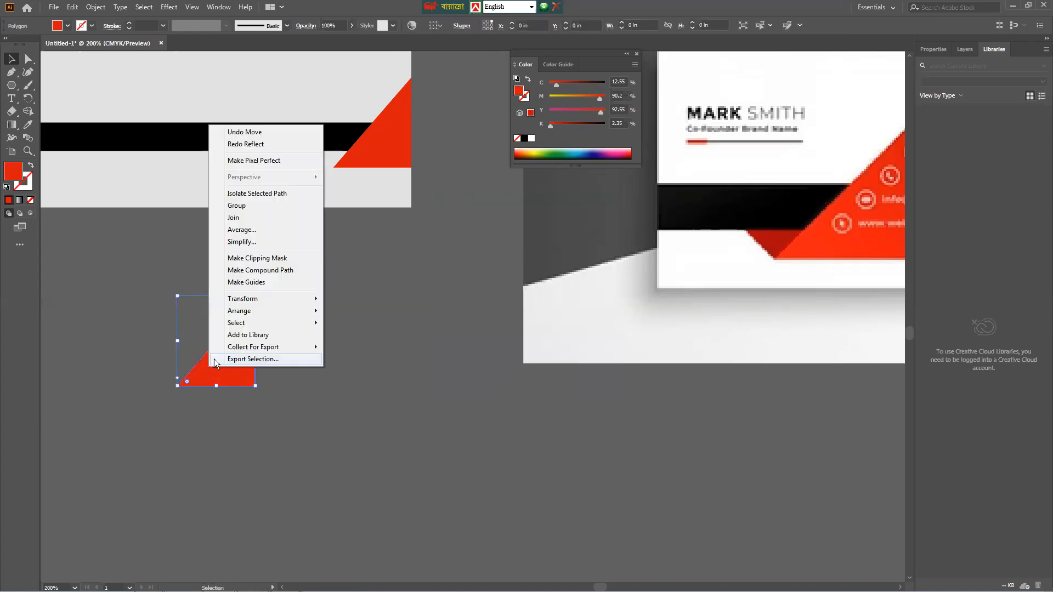
mouse_move(254, 302)
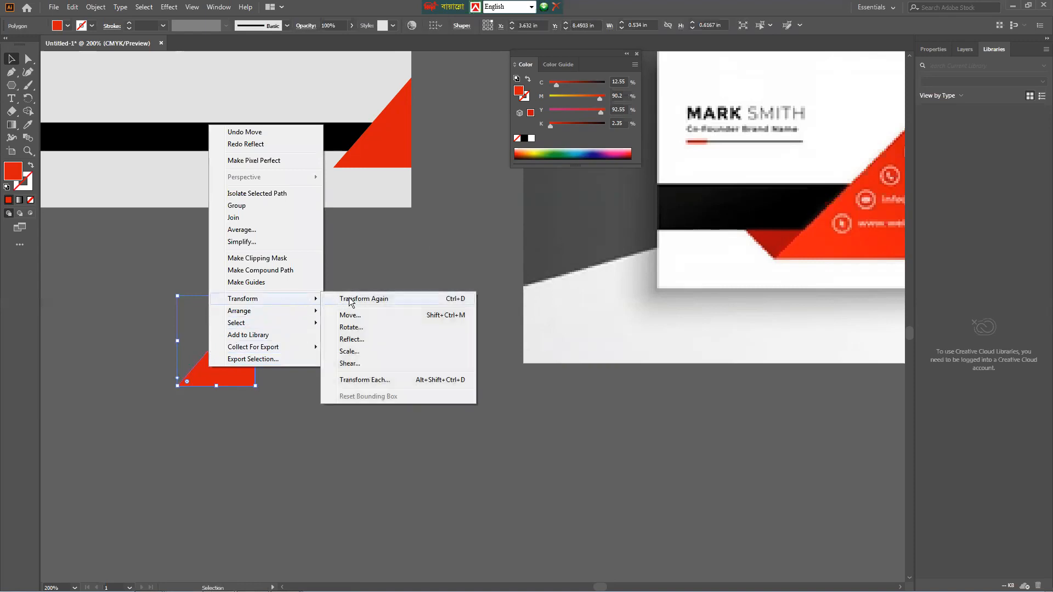
left_click(351, 339)
left_click(458, 349)
left_click(458, 349)
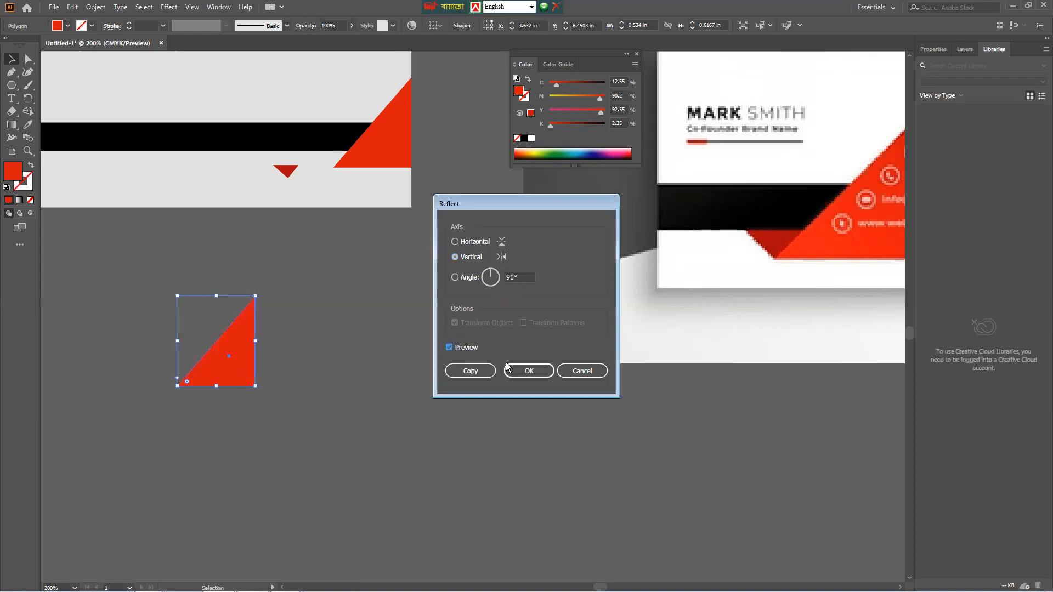
left_click(531, 371)
left_click(304, 334)
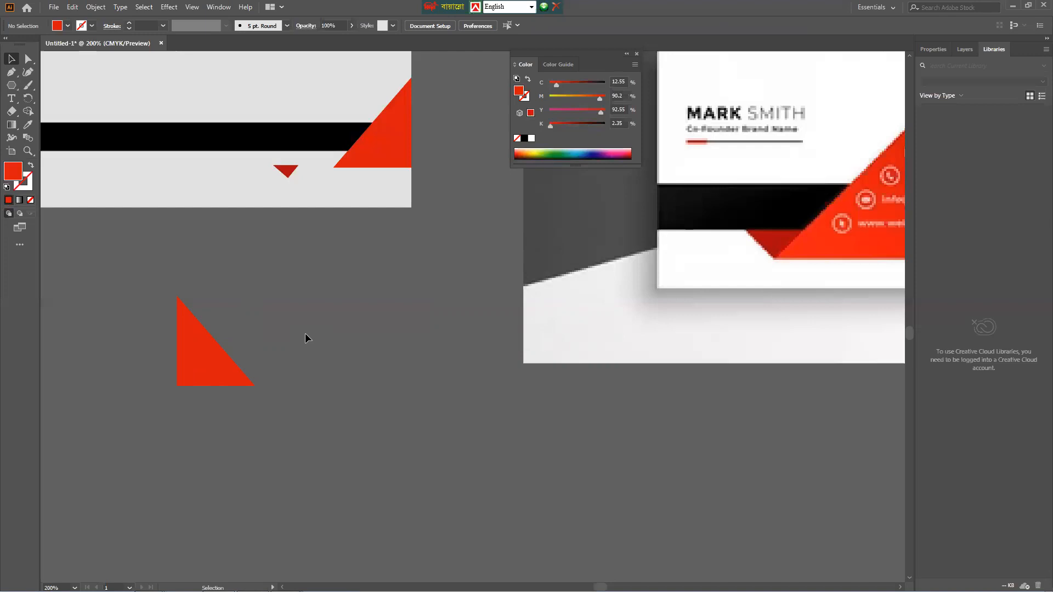
left_click(217, 348)
scroll(214, 347, "down", 2)
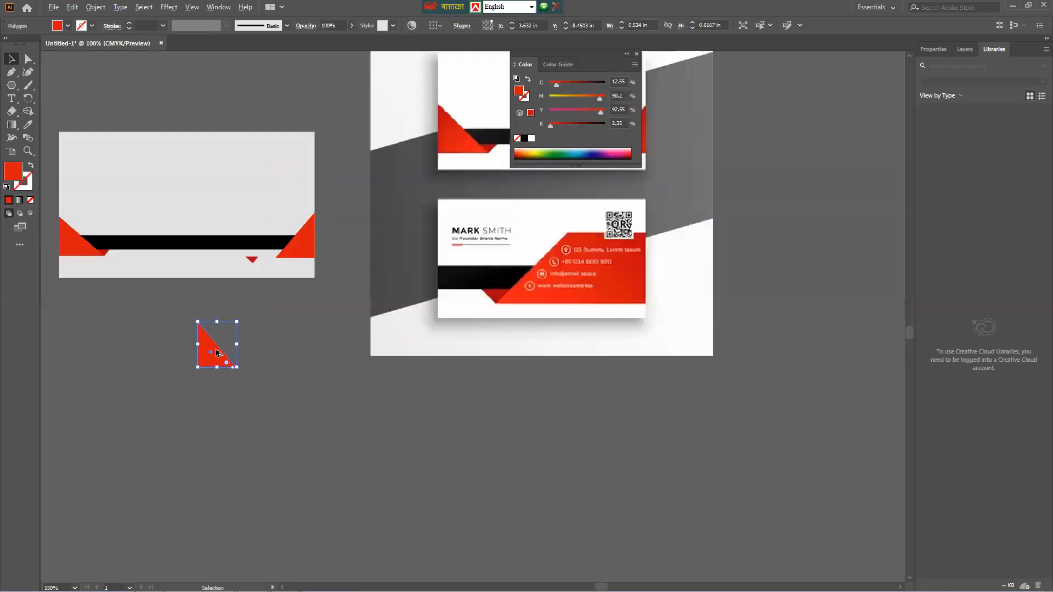
left_click(278, 344)
- Reflect the detached dark red fold across the vertical axis
scroll(244, 261, "up", 2)
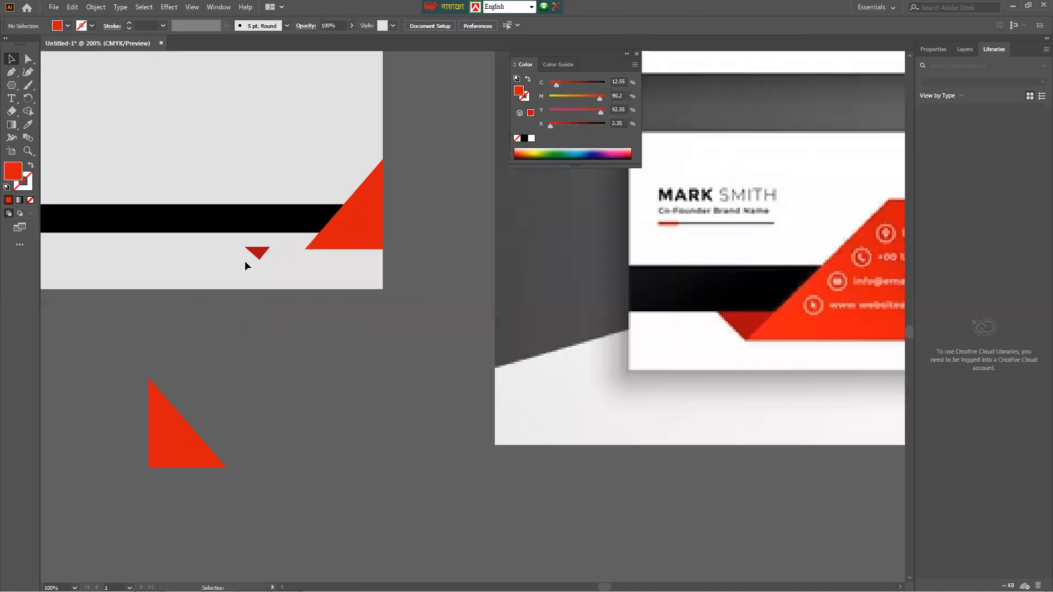
scroll(245, 261, "up", 2)
left_click(281, 243)
right_click(281, 243)
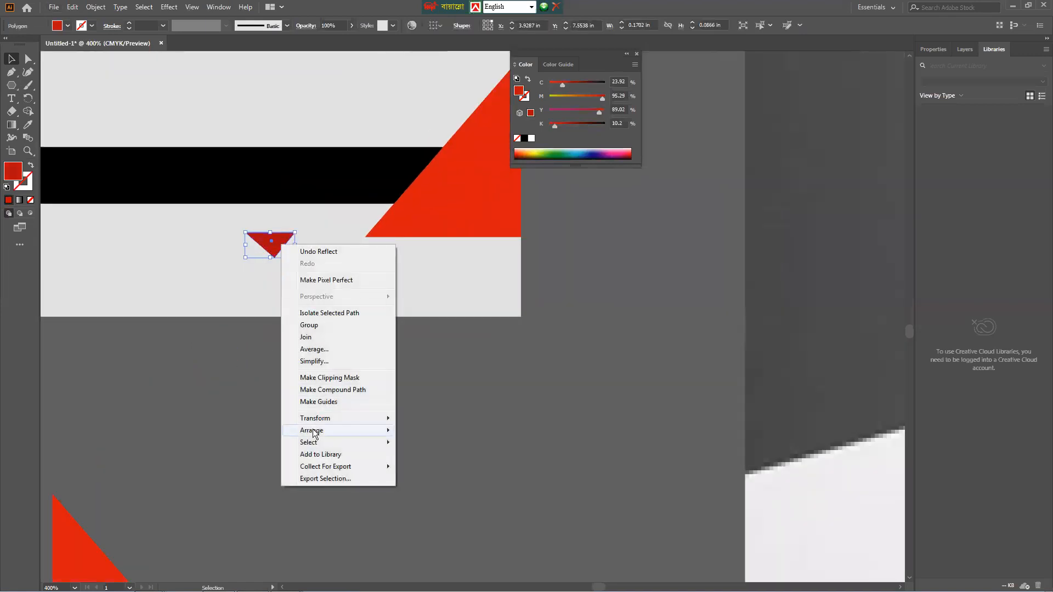
mouse_move(327, 419)
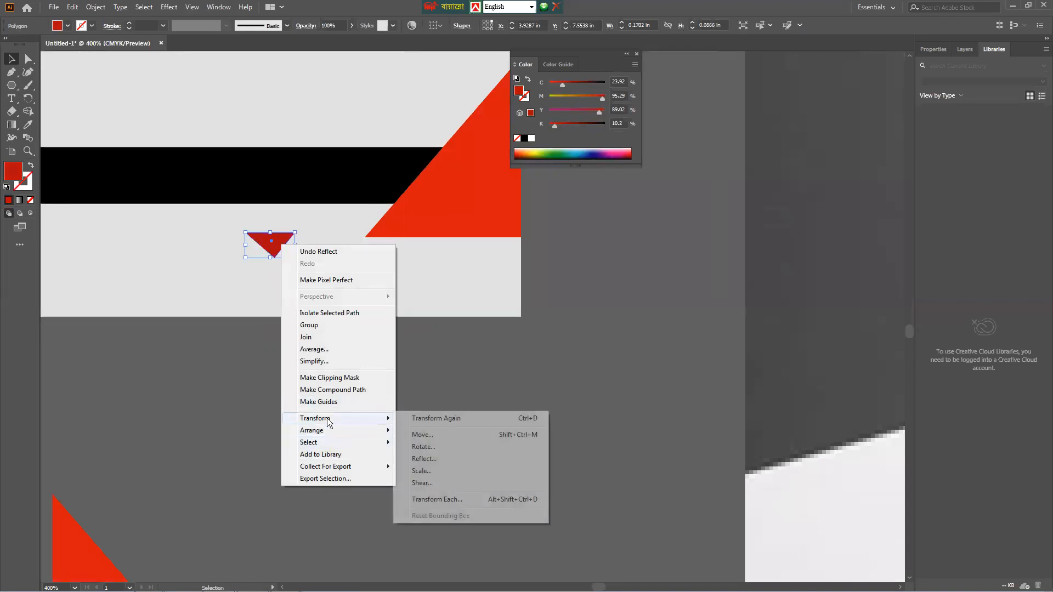
left_click(434, 458)
left_click(449, 347)
left_click(529, 370)
left_click(209, 219)
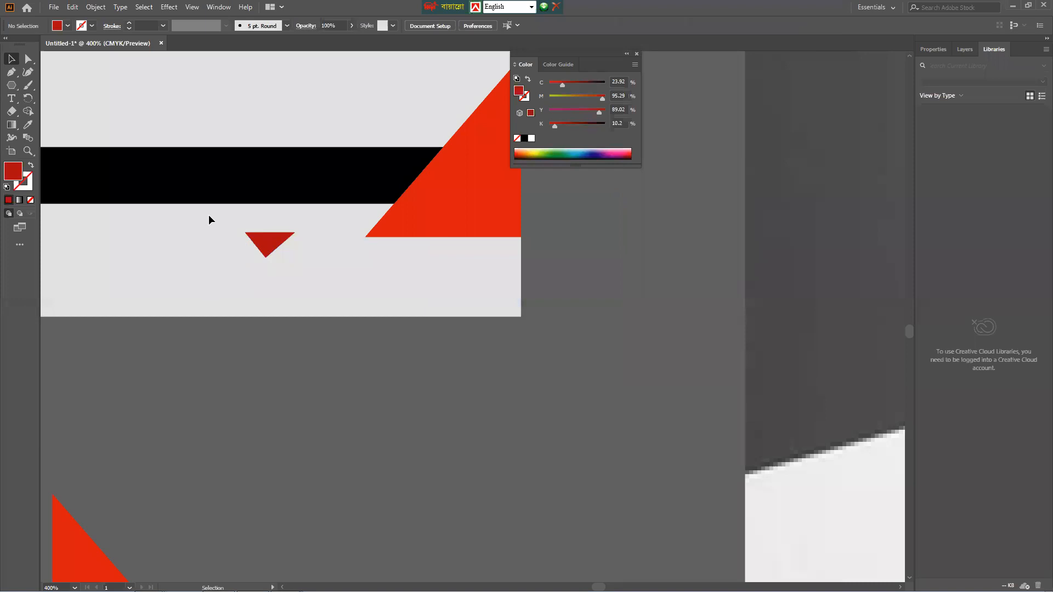
- Move the dark red fold back under the black bar's right end, with its tip touching the right red triangle's slope
left_click_drag(276, 242, 382, 215)
left_click(252, 317)
scroll(294, 231, "up", 2)
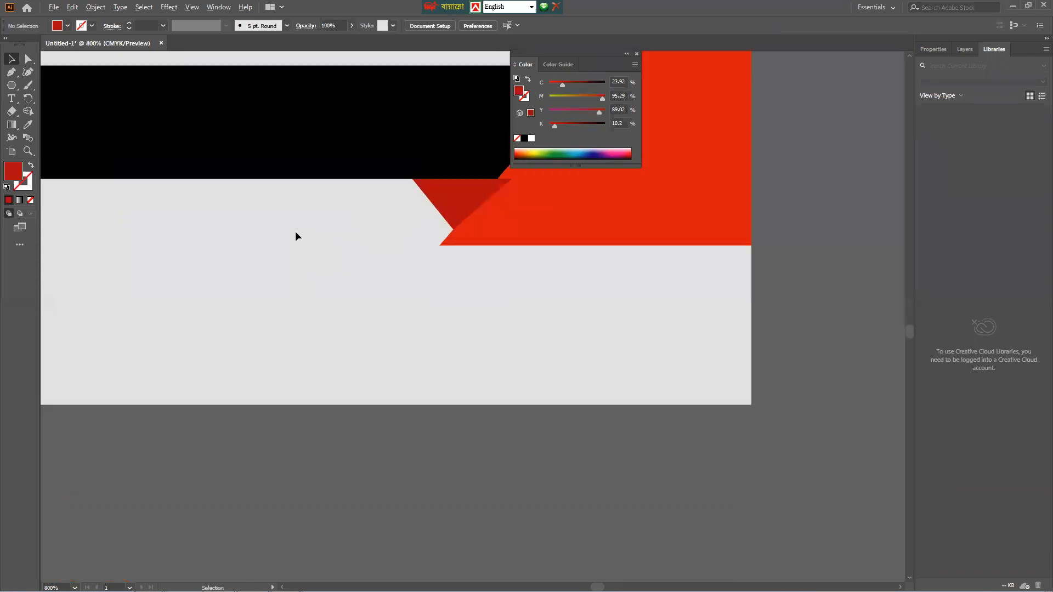
scroll(201, 249, "down", 3)
left_click_drag(403, 389, 699, 405)
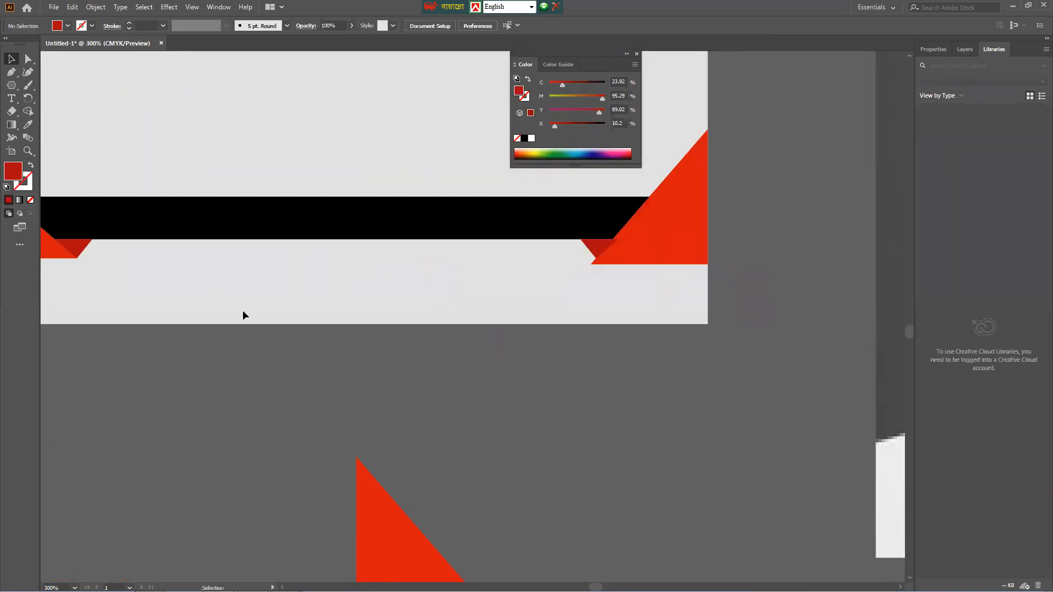
left_click_drag(589, 243, 584, 244)
left_click(541, 359)
left_click(585, 250)
- Reflect the repositioned dark red fold across the vertical axis so its steeper side faces the right red triangle's slope
right_click(583, 254)
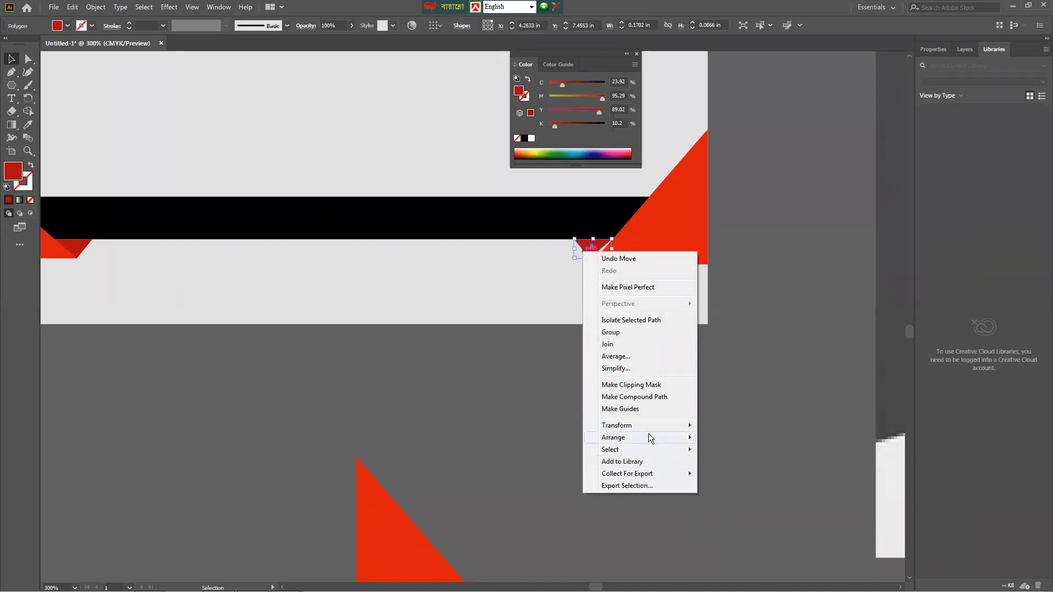
mouse_move(662, 428)
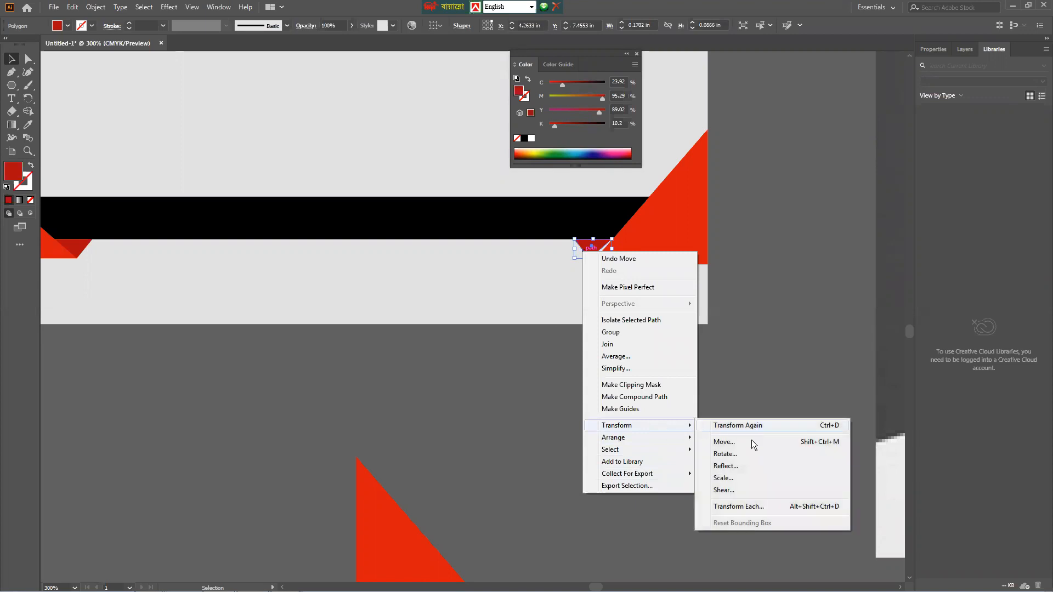
left_click(742, 465)
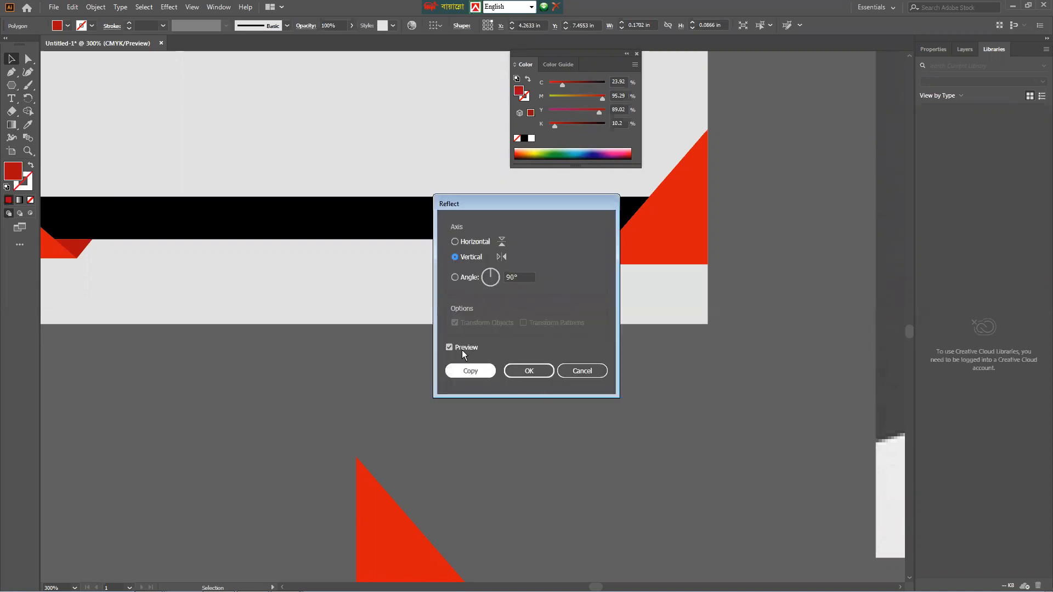
left_click(527, 372)
left_click(552, 370)
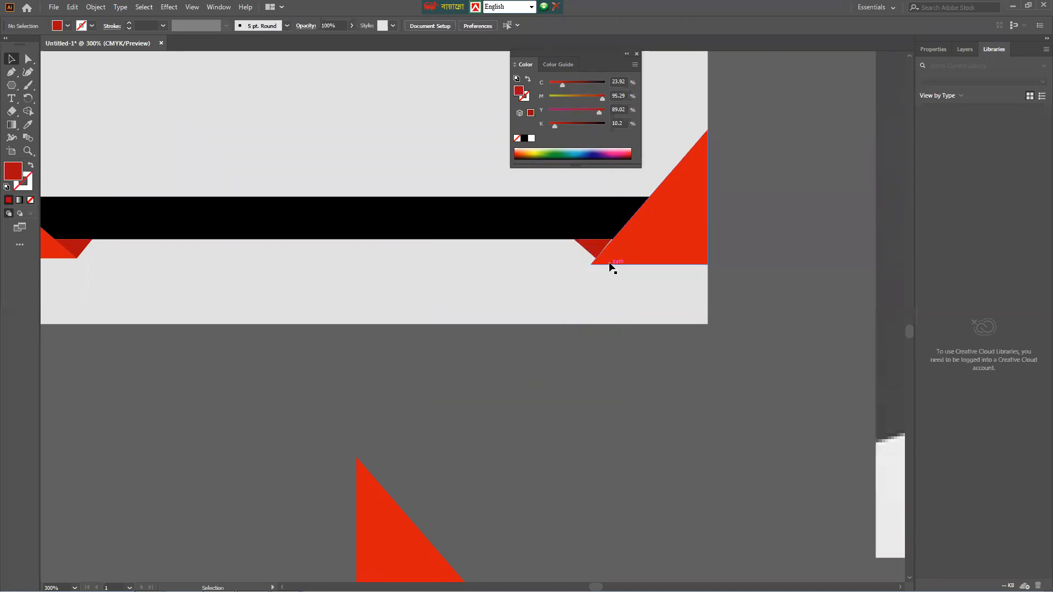
scroll(612, 241, "up", 4)
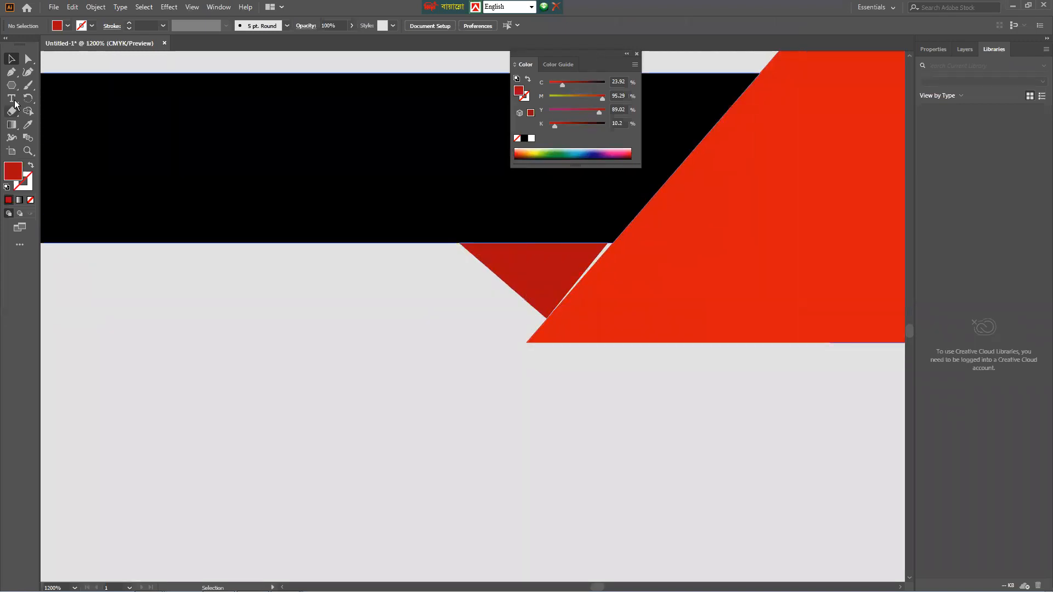
- Extend the dark red fold's upper-right corner to the point where the black bar's lower edge meets the right red triangle
left_click(29, 61)
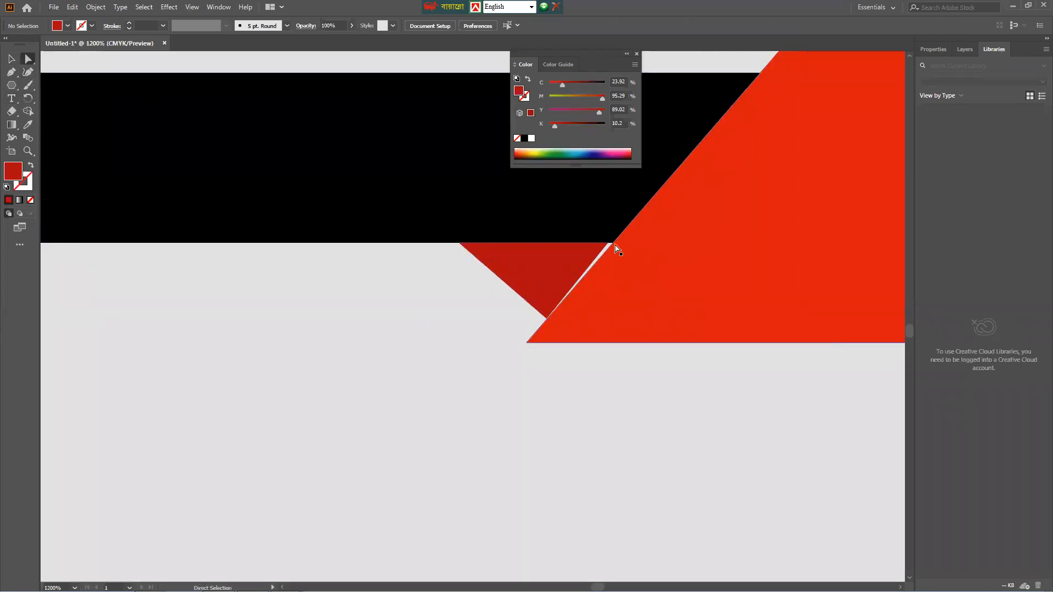
left_click(609, 247)
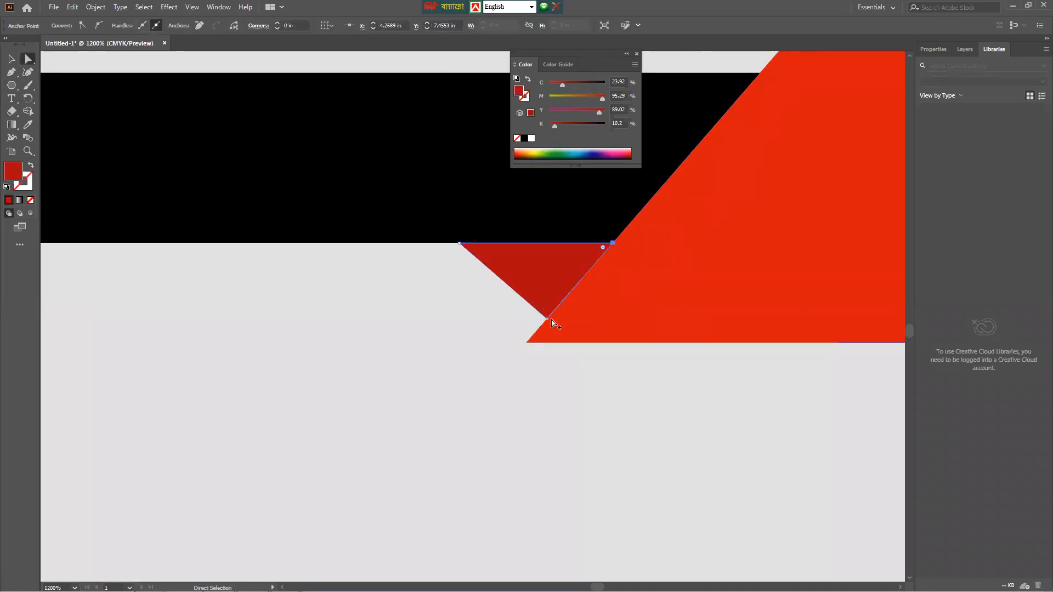
scroll(548, 324, "down", 5)
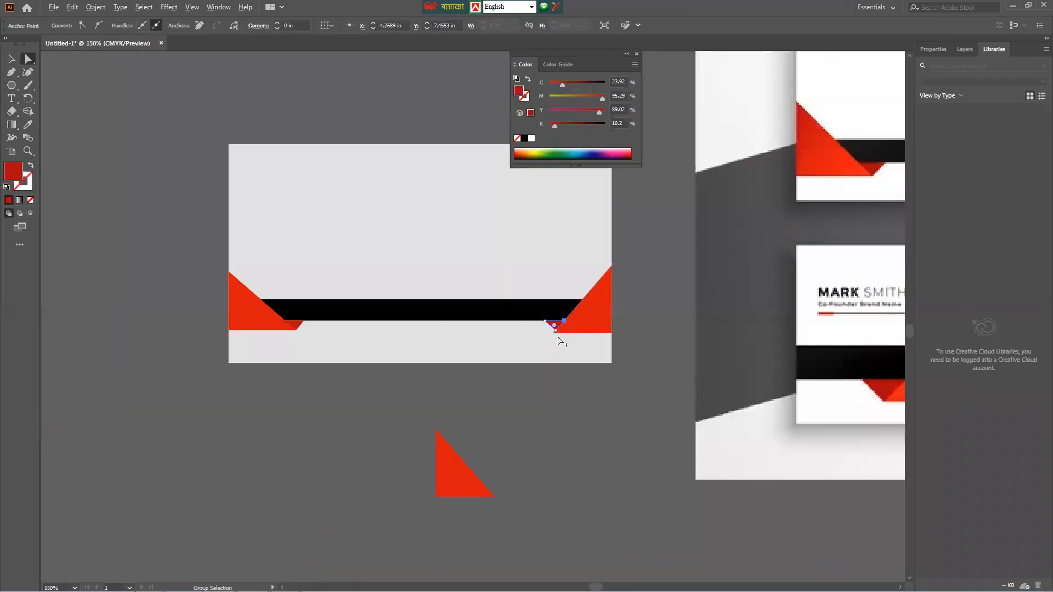
- Stretch the fold's lower tip to the right red triangle's bottom-left corner and shift its upper-left corner left along the black bar
scroll(555, 331, "up", 3)
left_click_drag(549, 329, 542, 336)
left_click_drag(520, 303, 502, 301)
left_click(684, 404)
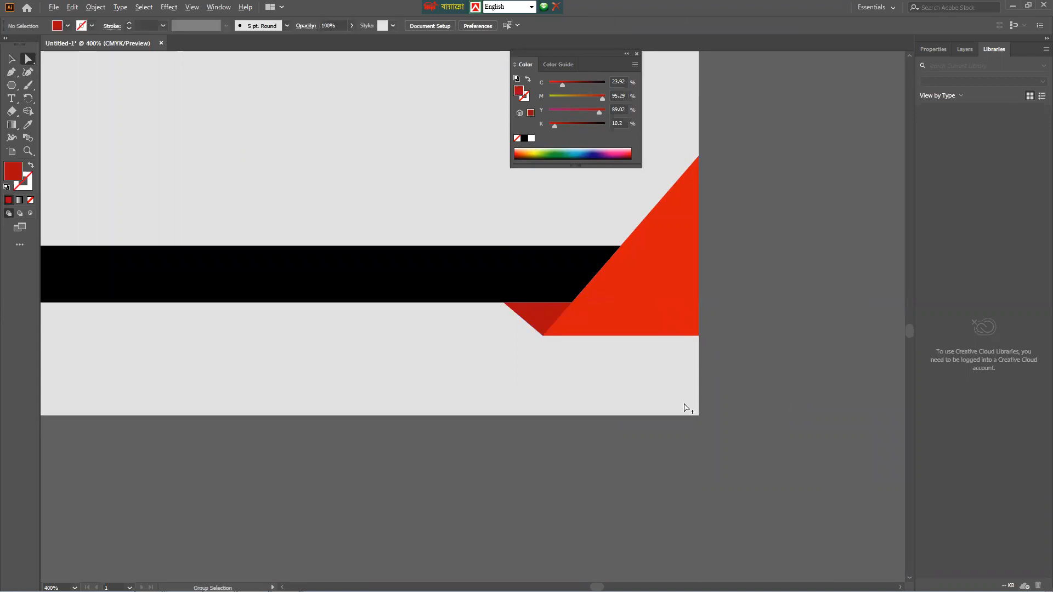
scroll(667, 392, "down", 3)
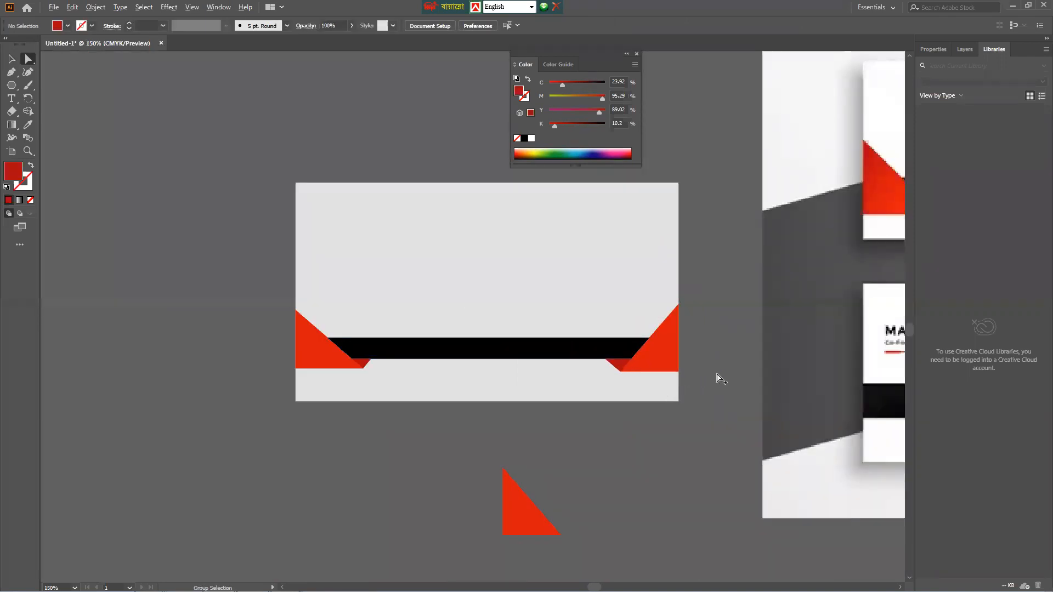
scroll(716, 376, "down", 1)
left_click_drag(752, 369, 531, 330)
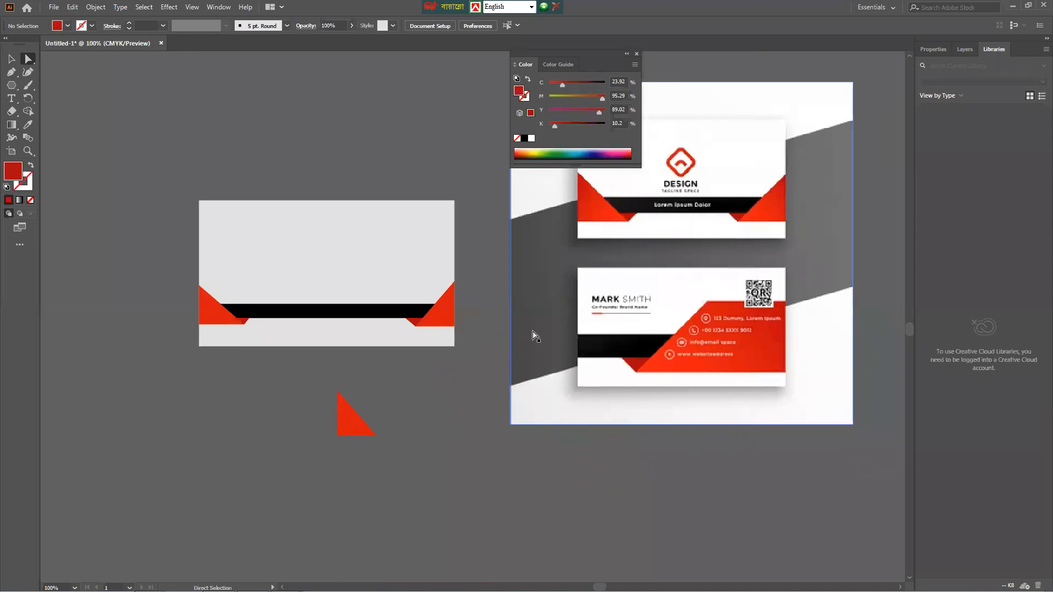
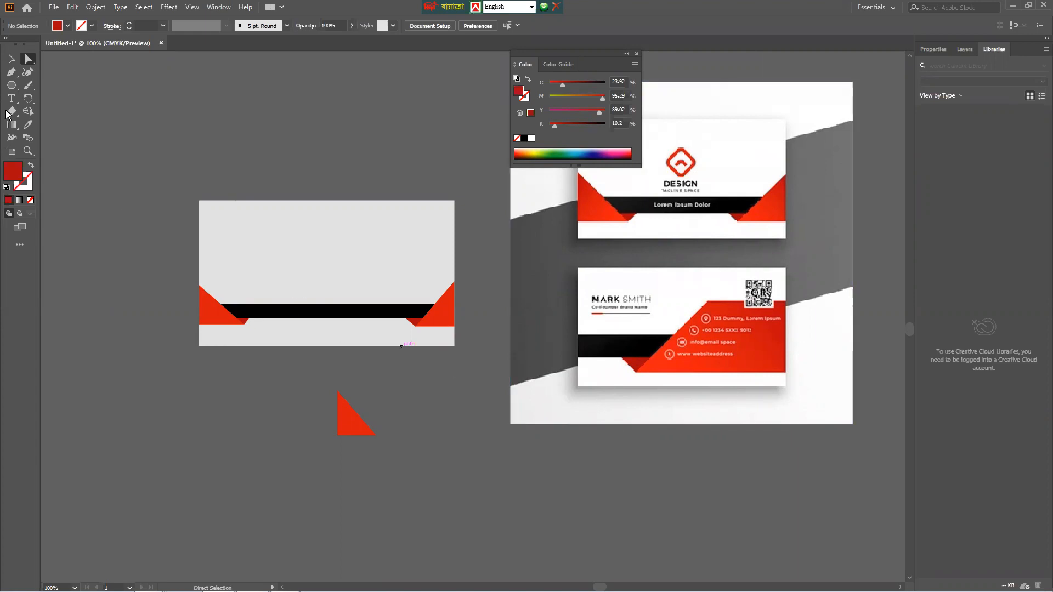
- Try to move the whole card by selecting its red and black shapes together, and undo the move
left_click(437, 314)
left_click(334, 207)
left_click_drag(189, 192, 463, 370)
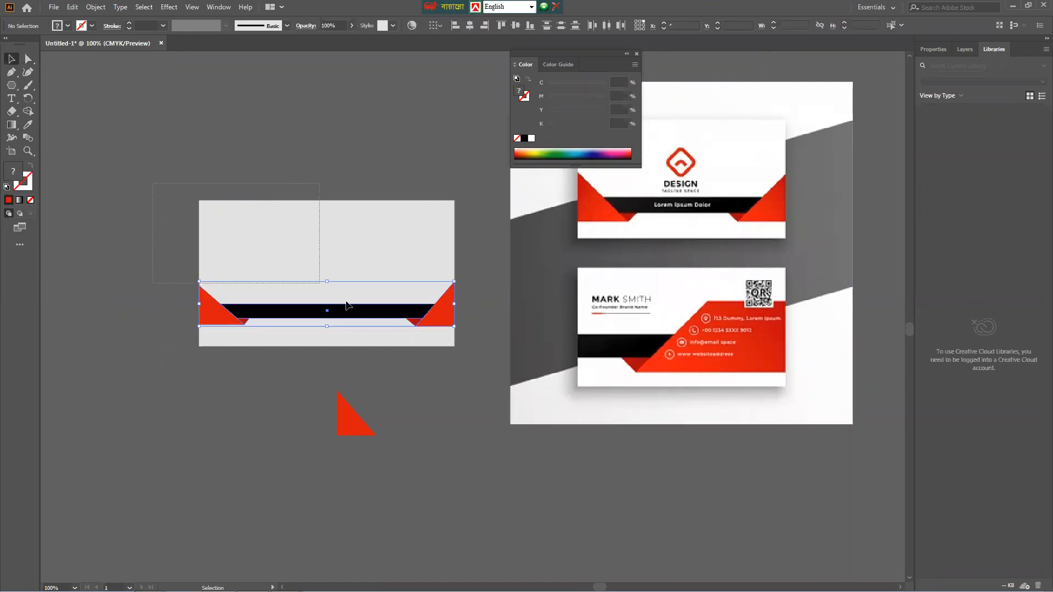
left_click_drag(445, 311, 356, 202)
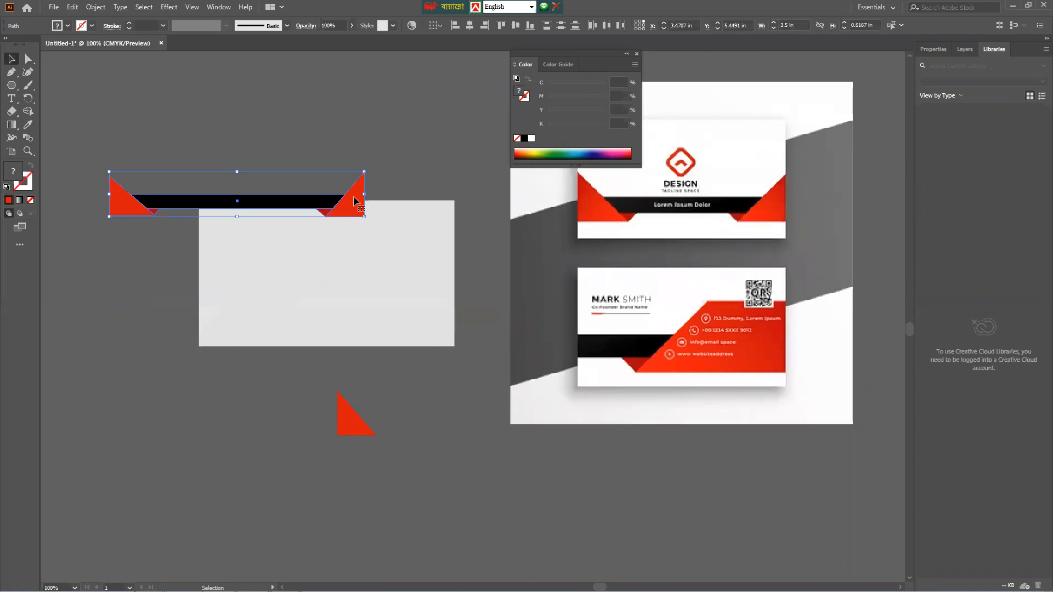
key("ctrl+z")
- Unlock the card background and move the complete card with its red and black shapes slightly up and to the left
key("alt")
left_click(366, 229)
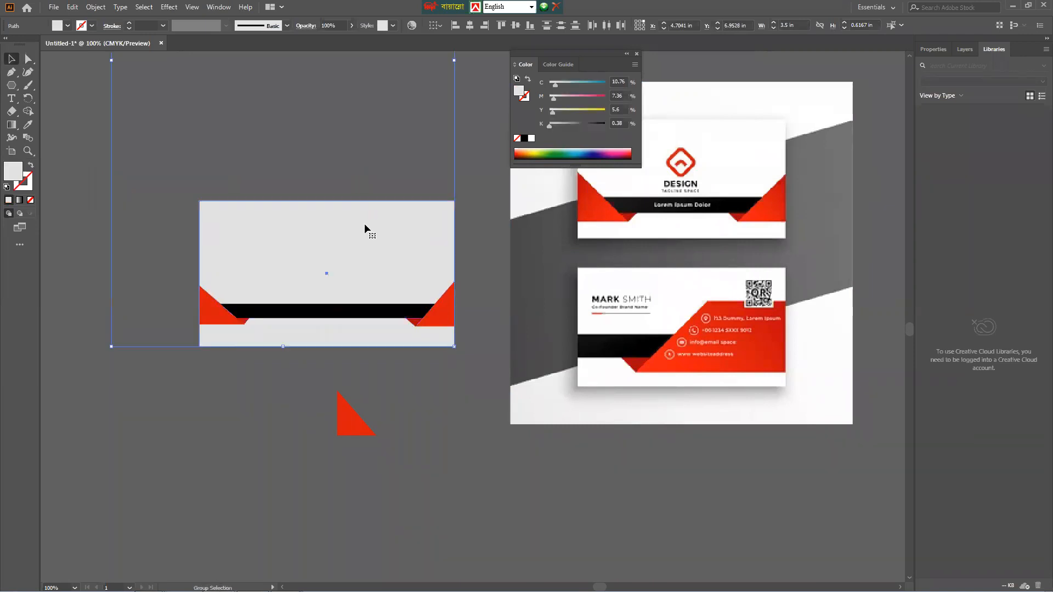
left_click(163, 240)
left_click_drag(158, 223, 468, 376)
left_click_drag(439, 321, 445, 364)
scroll(433, 400, "up", 3)
left_click_drag(434, 410, 401, 301)
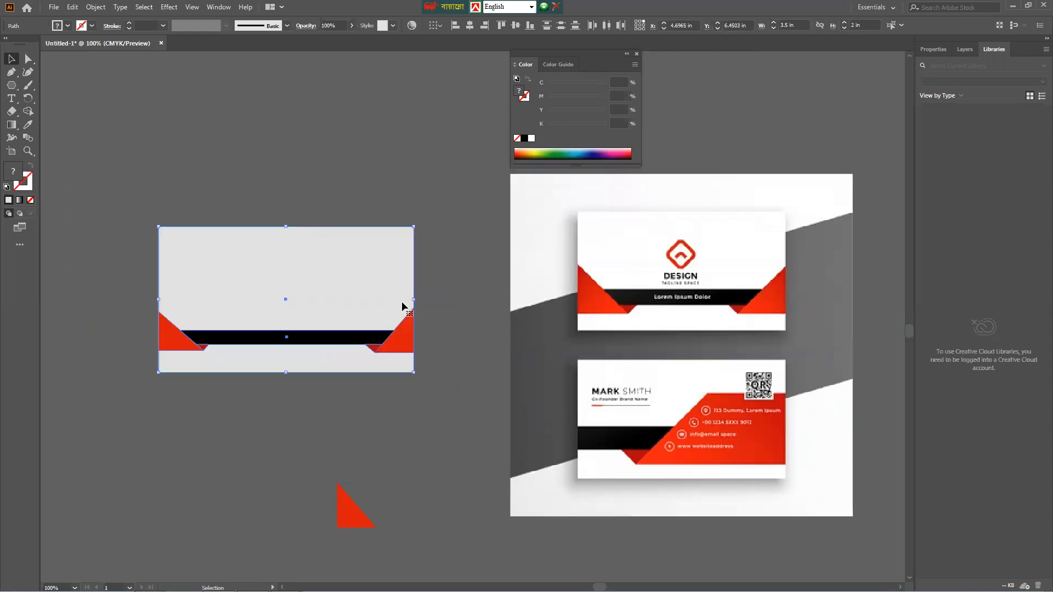
left_click(405, 399)
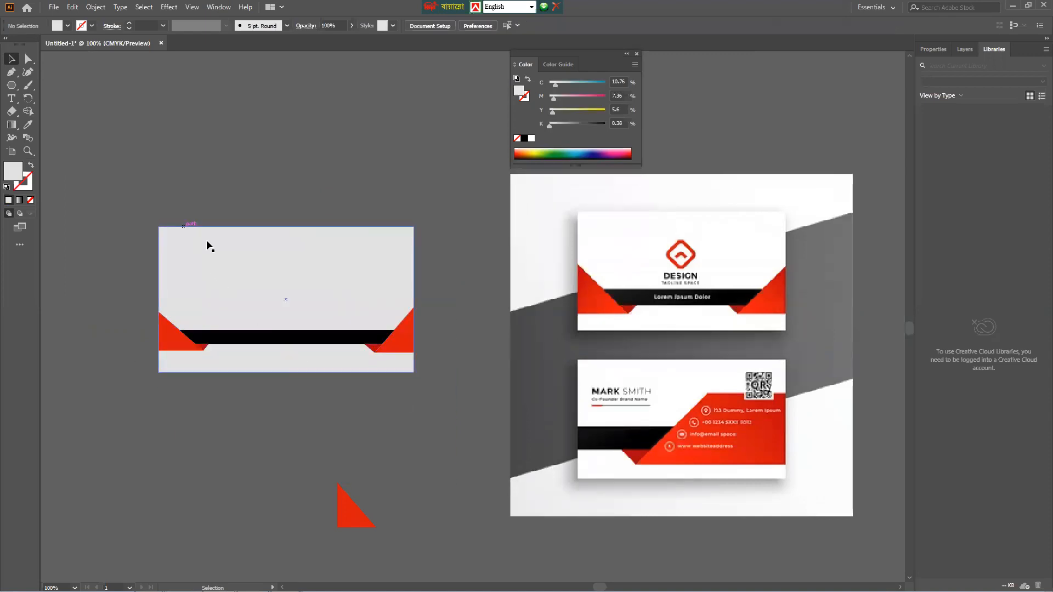
- Lock the right dark red fold and the left red triangle in place, and unlock all objects again
scroll(209, 245, "down", 1)
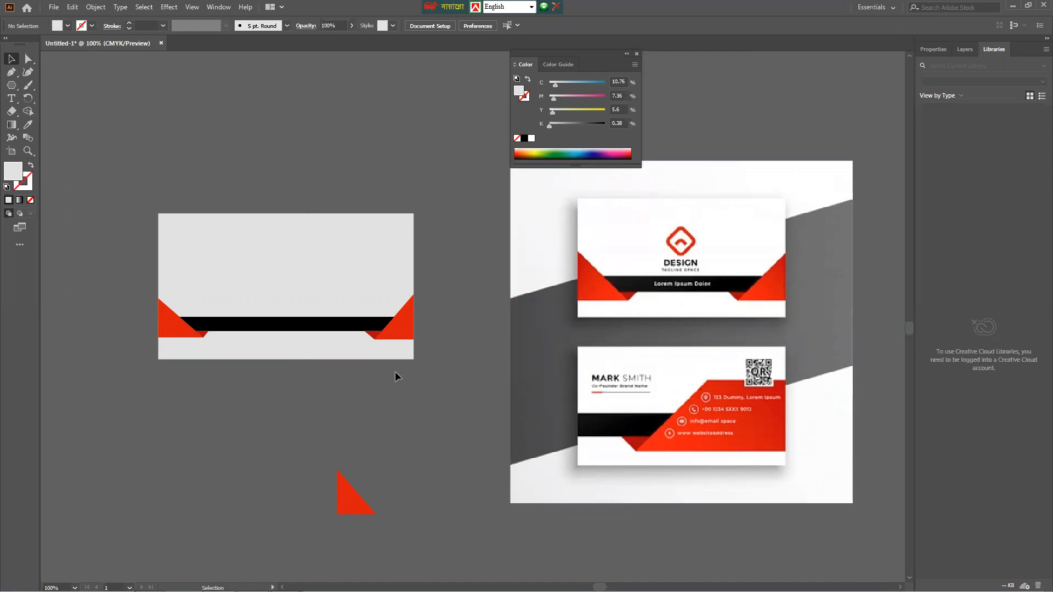
left_click(377, 335)
left_click_drag(382, 330, 386, 330)
key("ctrl+shift+a")
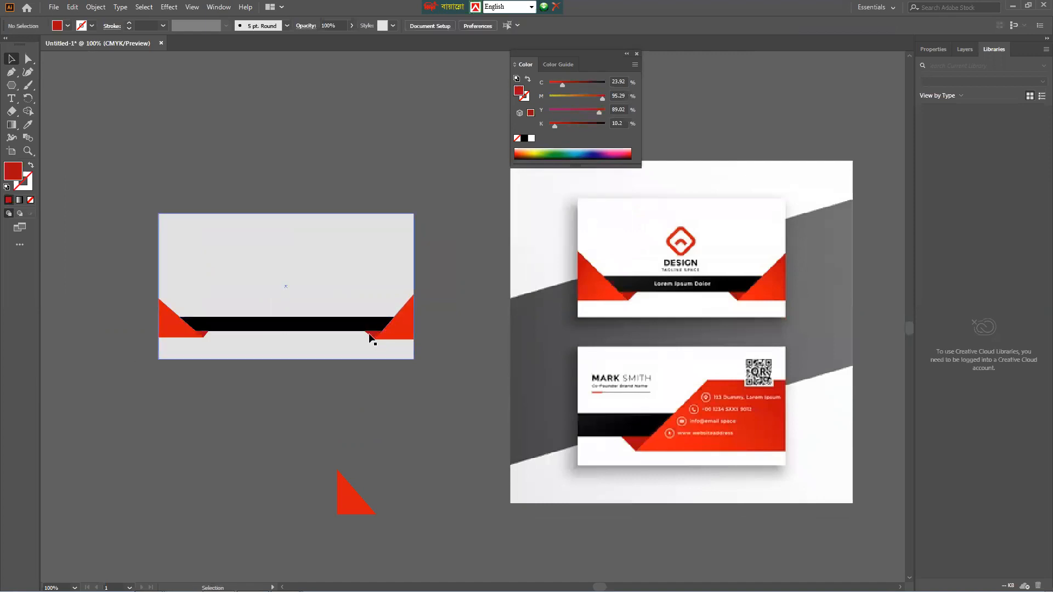
left_click(372, 339)
left_click(383, 385)
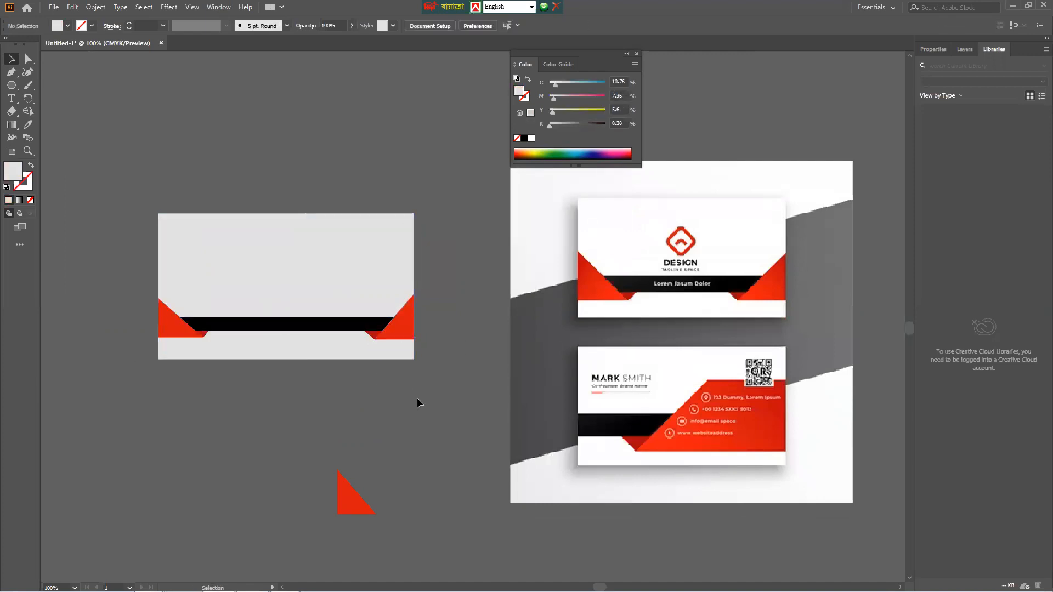
key("a")
left_click(178, 330)
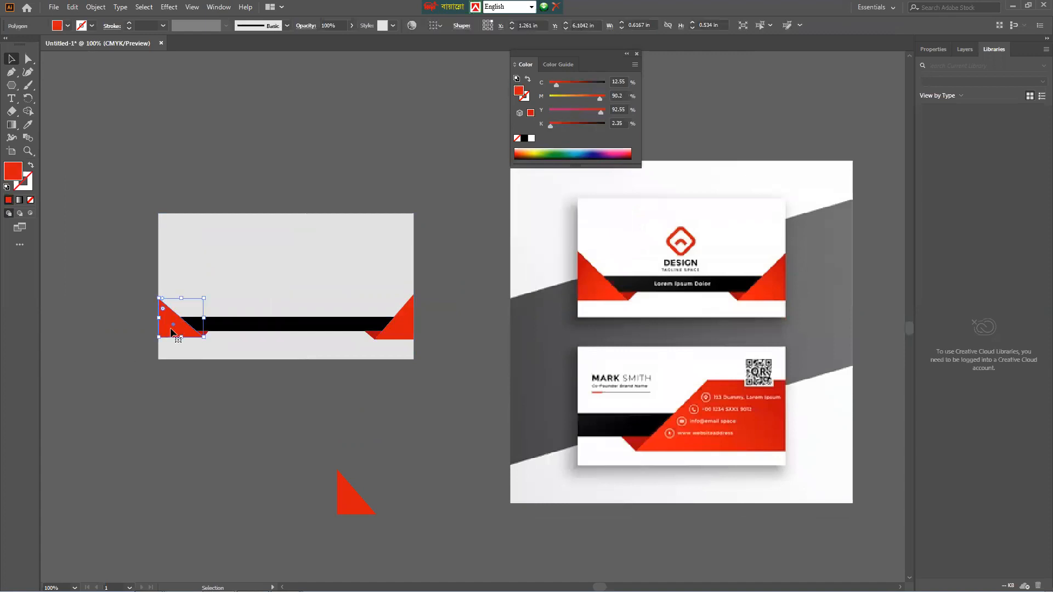
key("v")
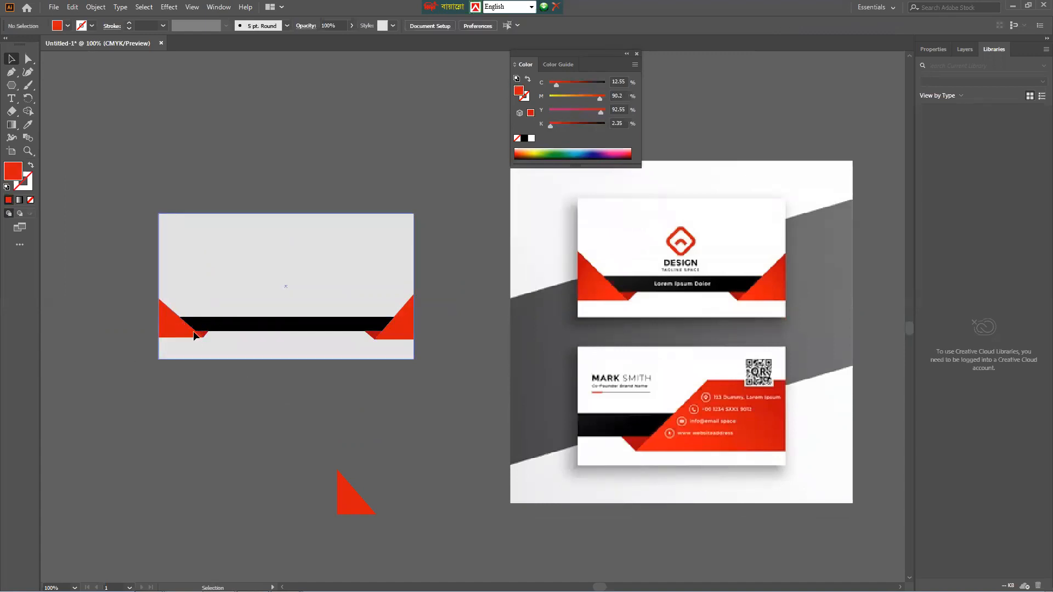
left_click(218, 328)
left_click(220, 376)
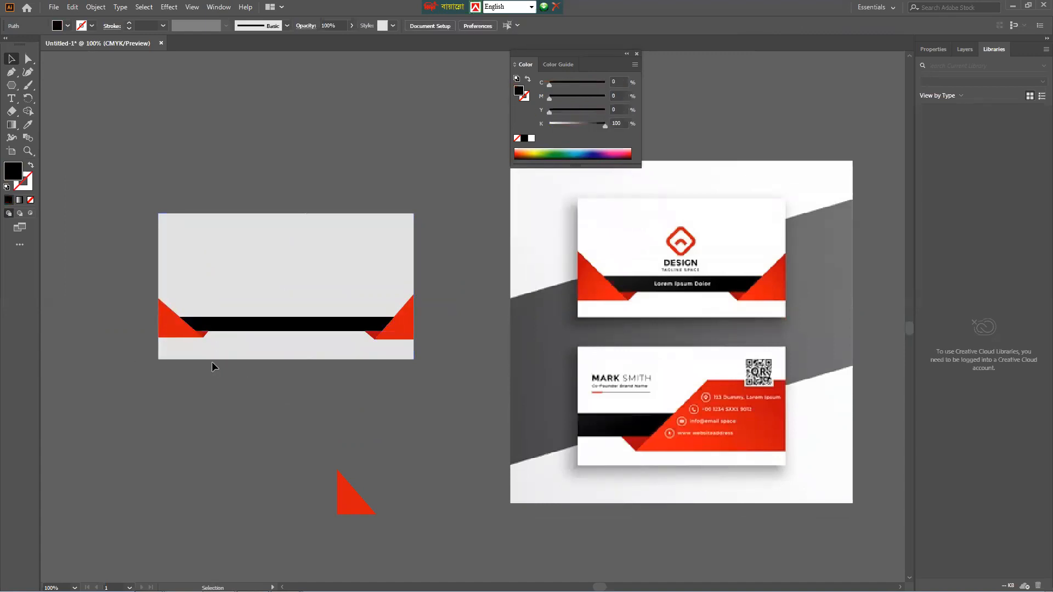
key("ctrl+alt+2")
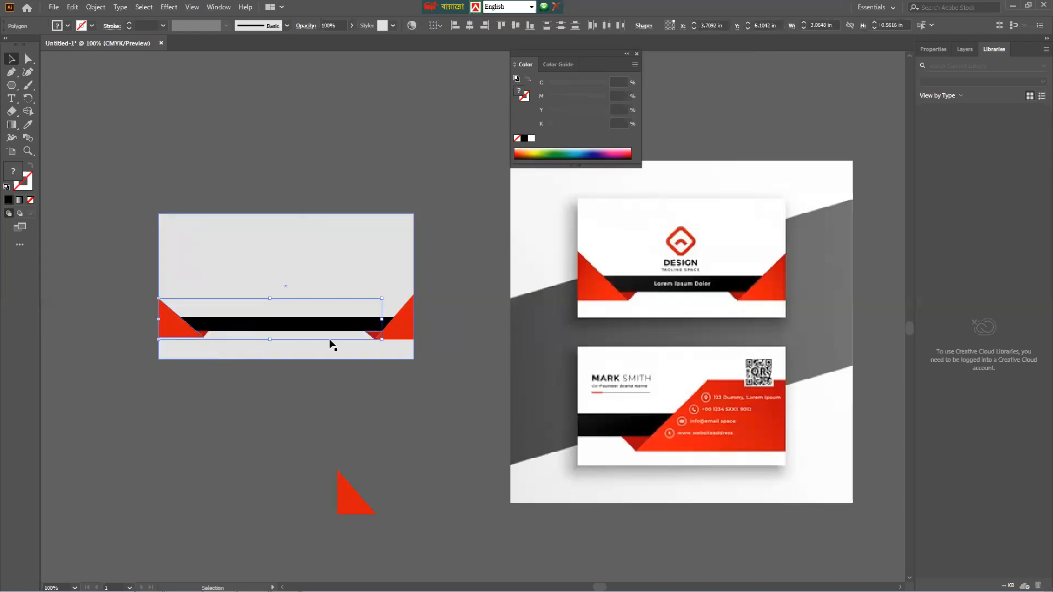
left_click(356, 406)
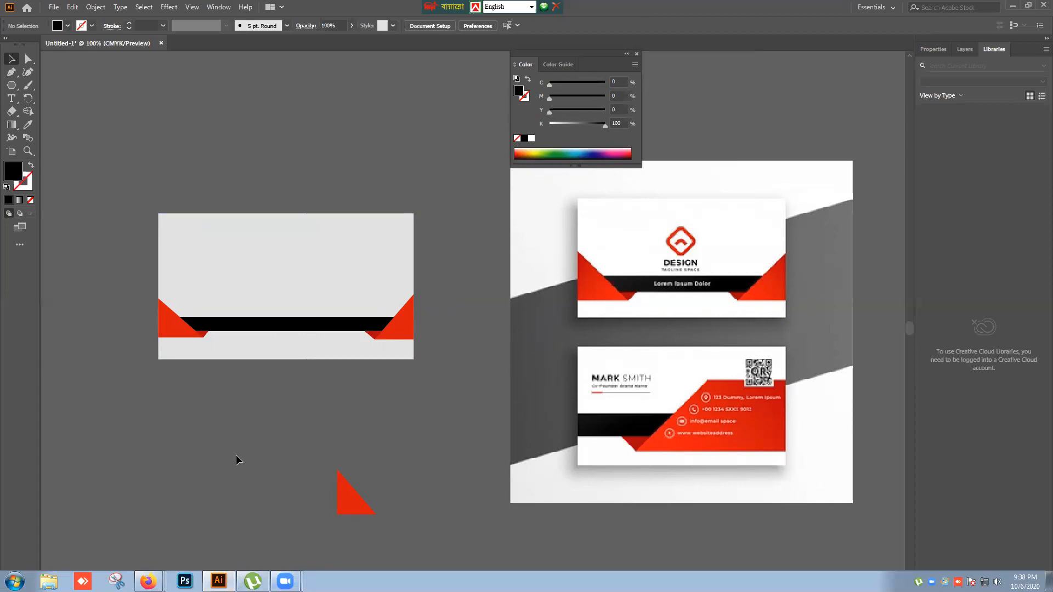
- Switch to the Firefox window with the visiting card image search and start saving the previewed red, black and white card image
scroll(281, 403, "down", 4)
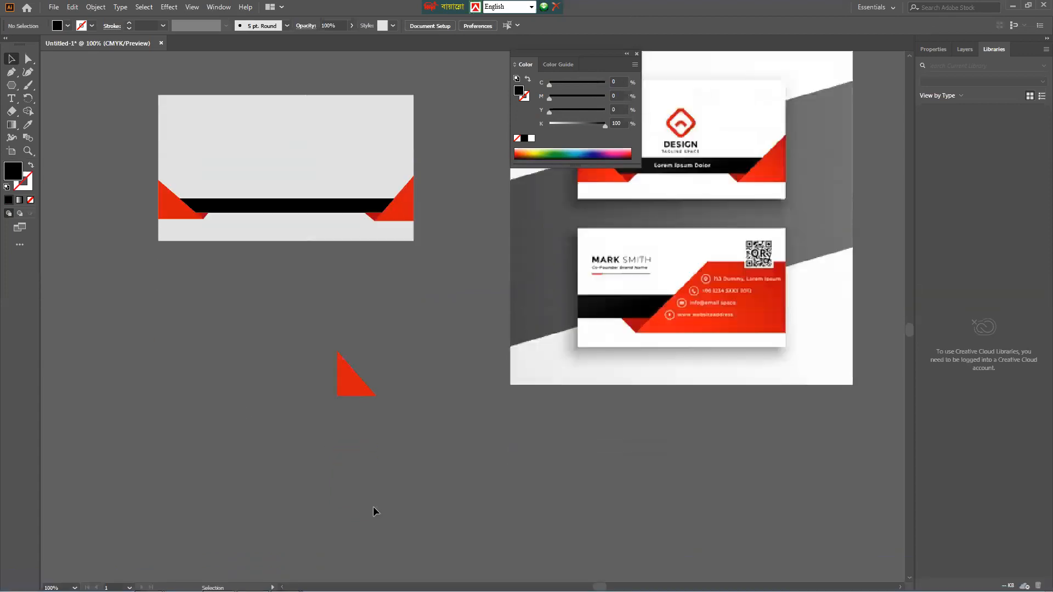
mouse_move(148, 581)
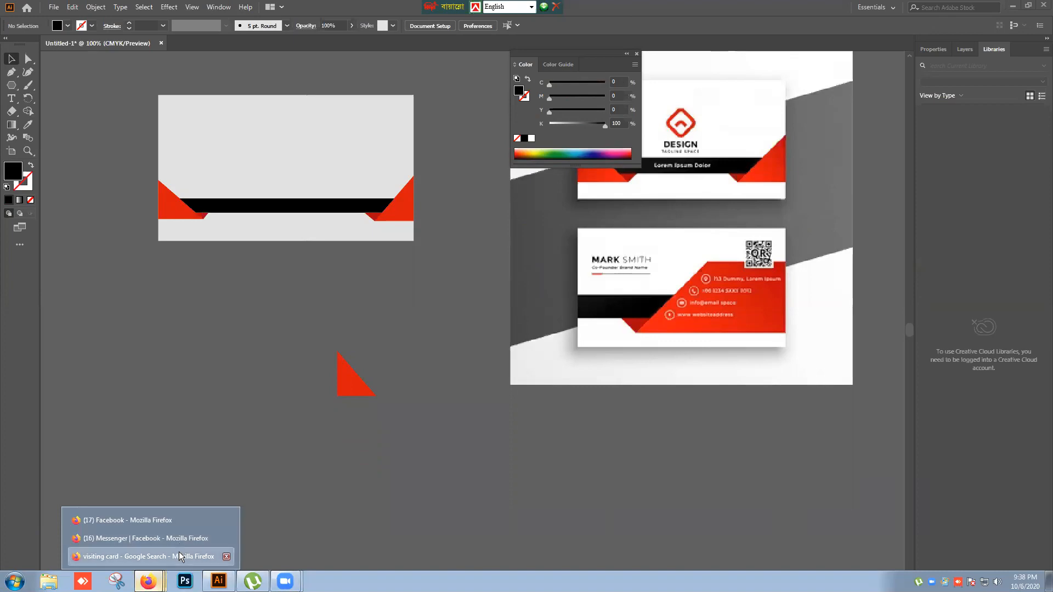
left_click(178, 555)
scroll(360, 396, "down", 3)
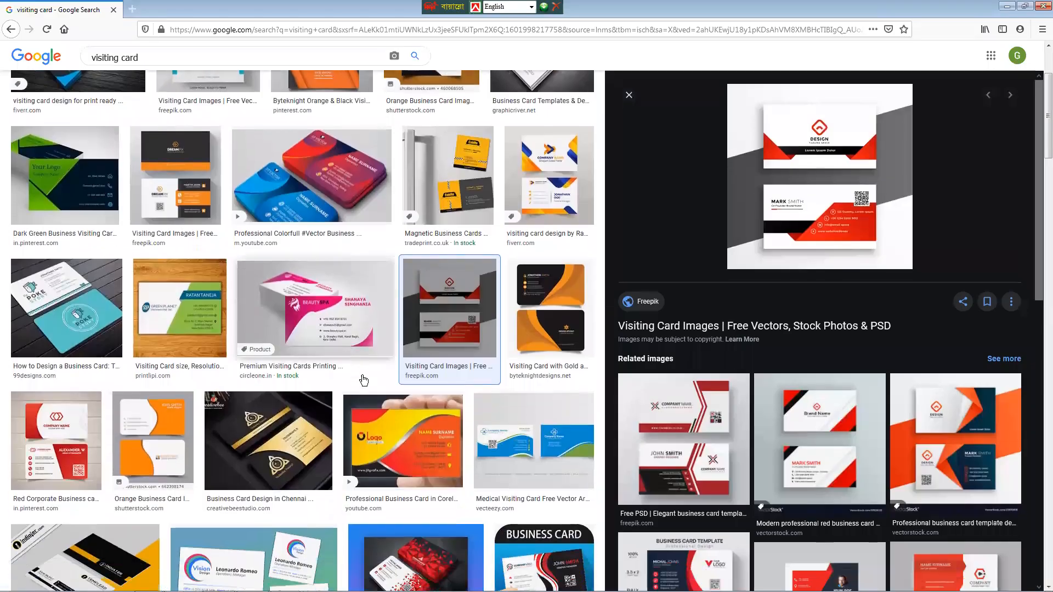
right_click(789, 157)
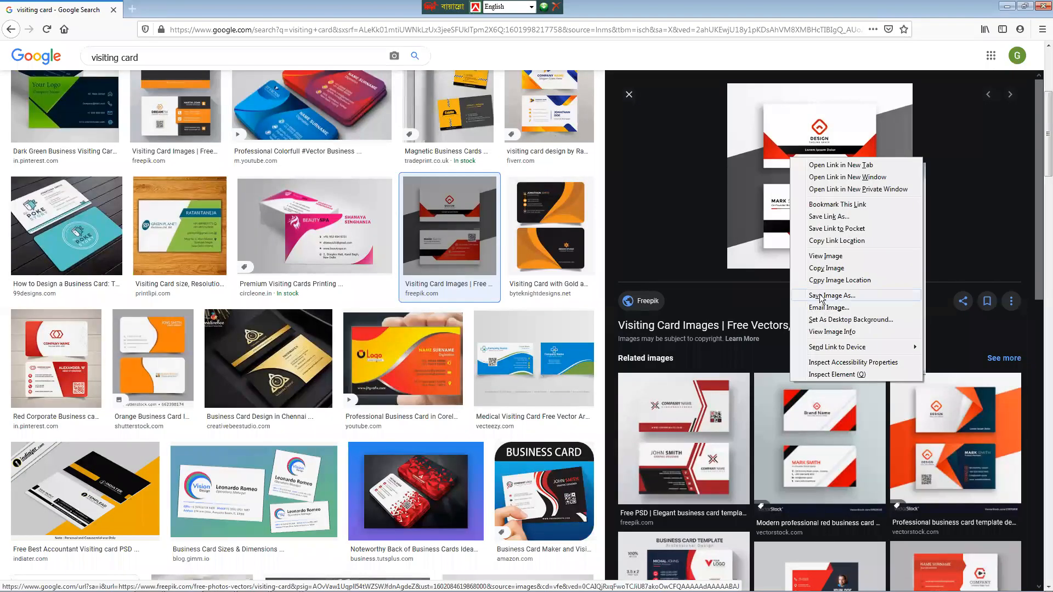
left_click(827, 296)
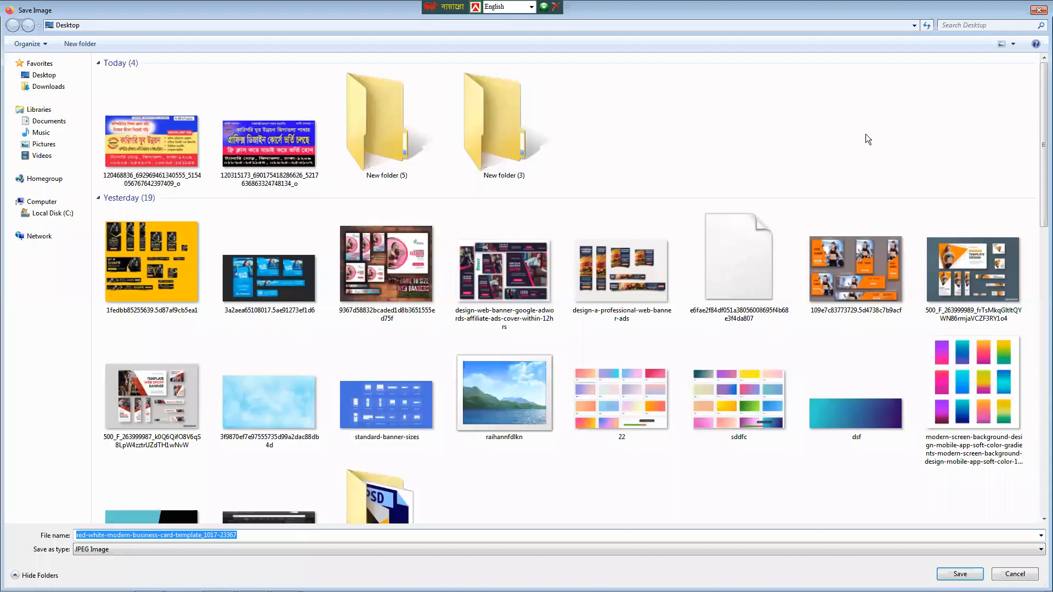
key("Return")
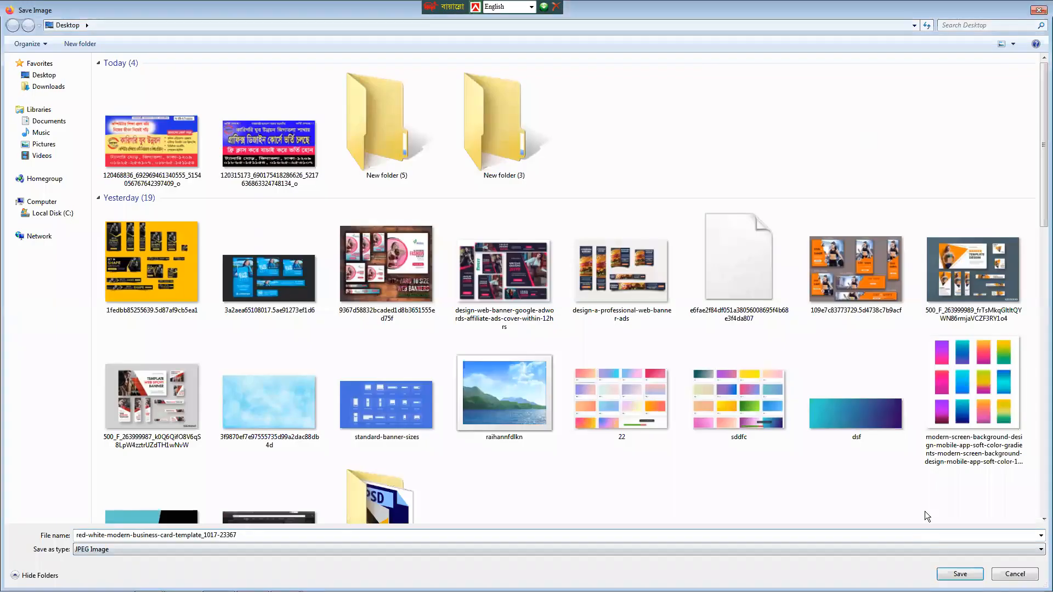
- Name the image file 1 and try to save it to the Desktop, declining to replace the existing file
key("ctrl+a")
type("1")
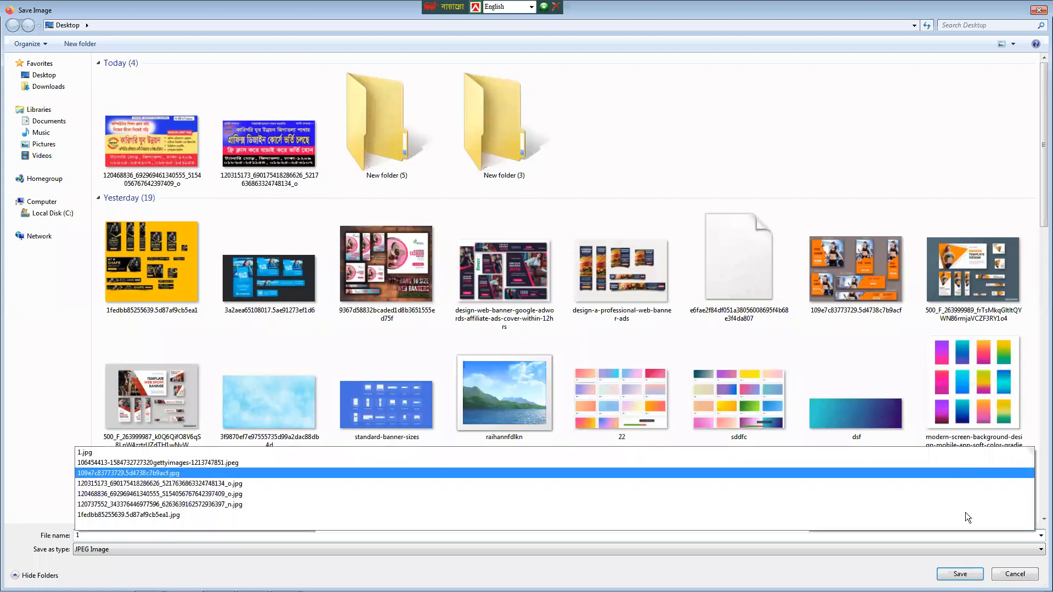
left_click(959, 573)
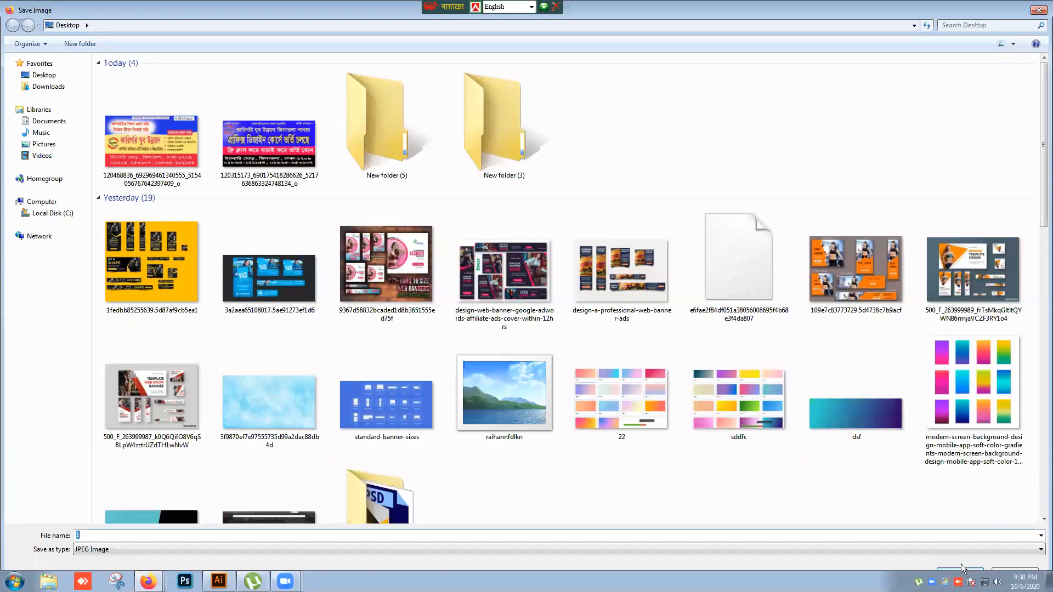
left_click(959, 574)
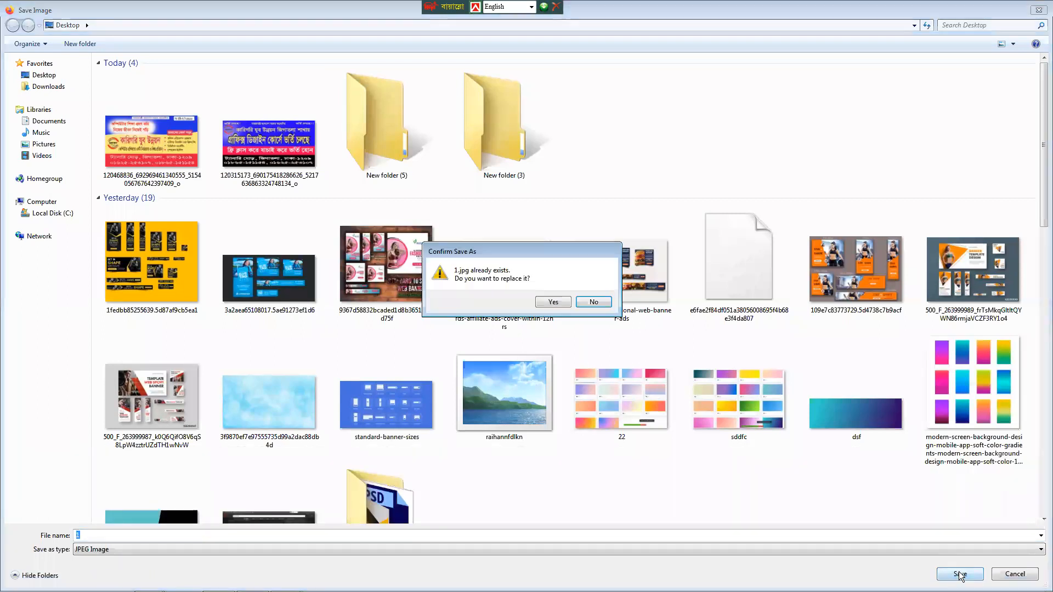
left_click(592, 302)
- Create a folder named 9pm on the Desktop and save the card image in it as 1
right_click(590, 486)
mouse_move(685, 456)
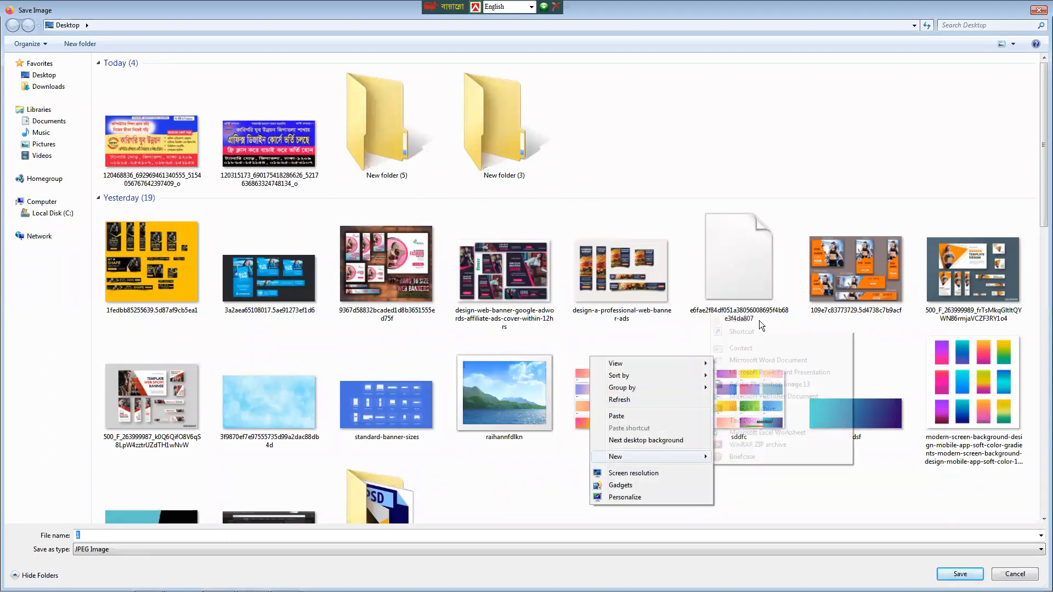
left_click(758, 320)
type("9")
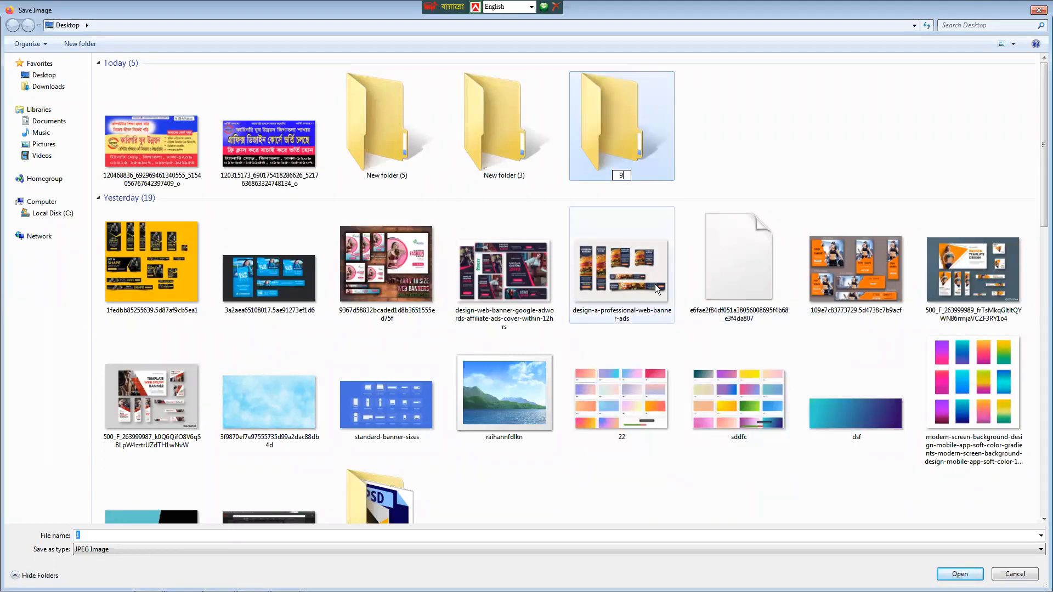
type("pm")
key("Return")
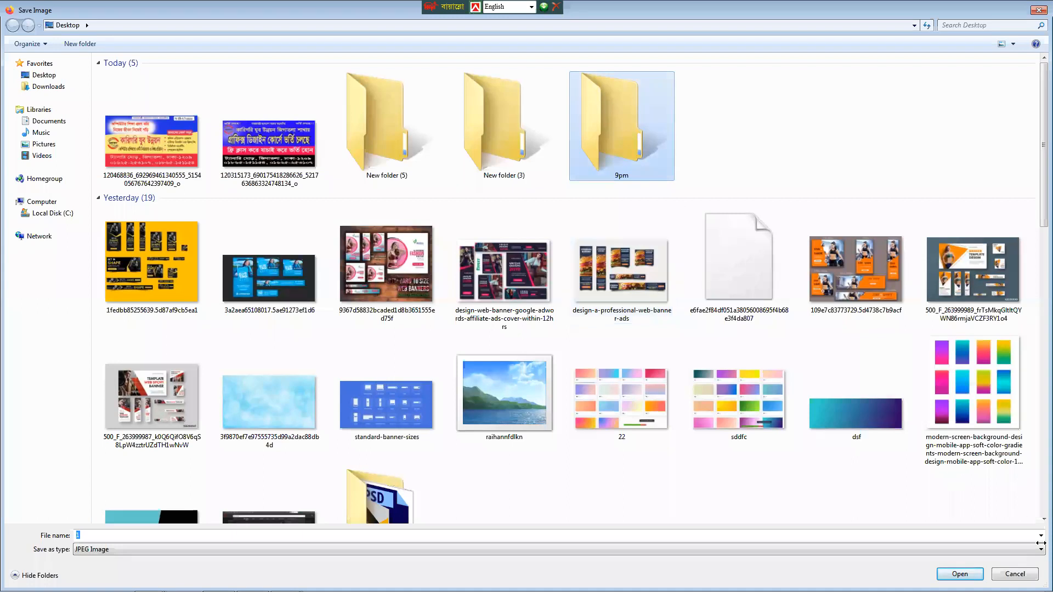
double_click(627, 152)
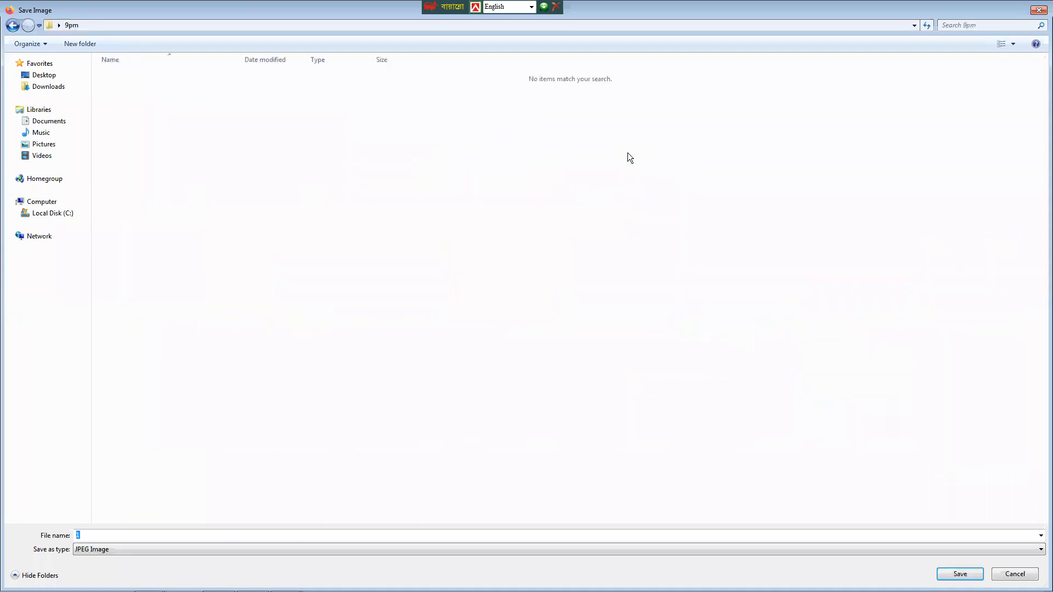
left_click(959, 573)
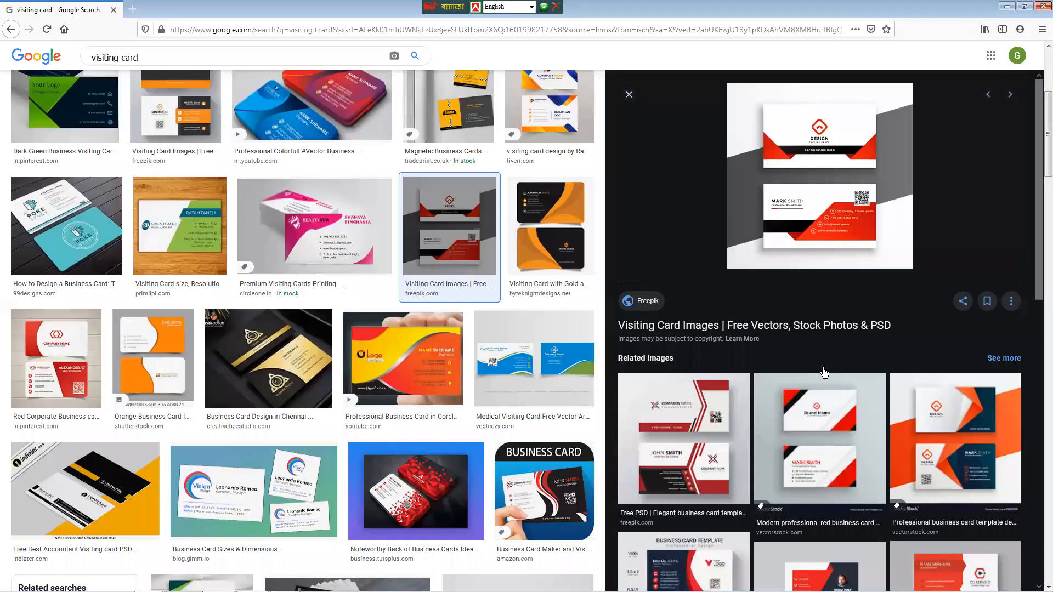
- Preview the orange and navy VectorStock business card and save its image under the suggested name in the 9pm folder
left_click(959, 431)
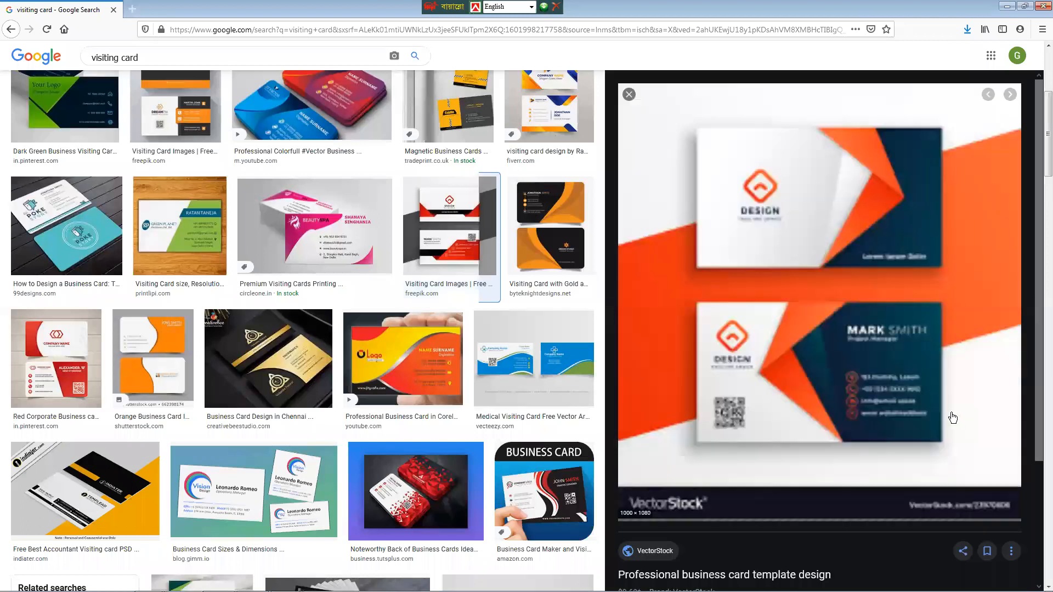
right_click(810, 303)
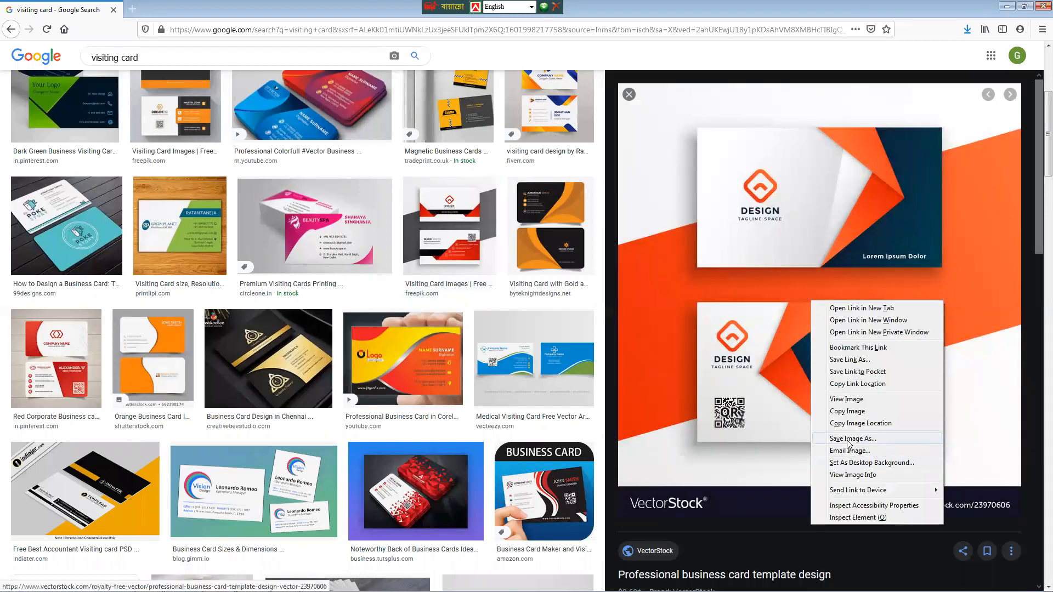
left_click(823, 438)
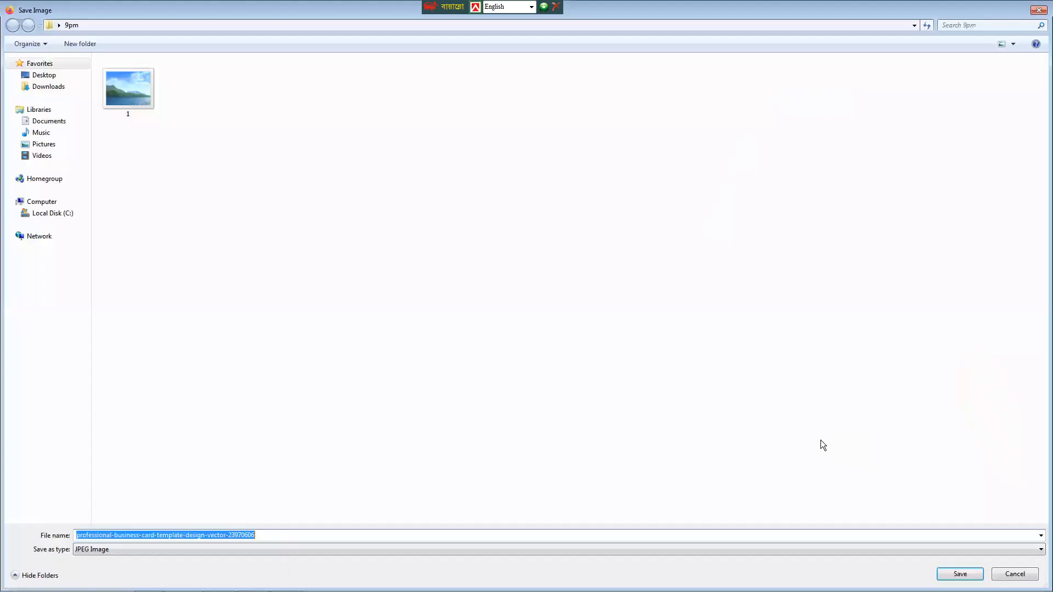
left_click(959, 574)
- Find the red, dark and orange Depositphotos card among the related images and save it in the 9pm folder under its suggested name
scroll(889, 422, "down", 5)
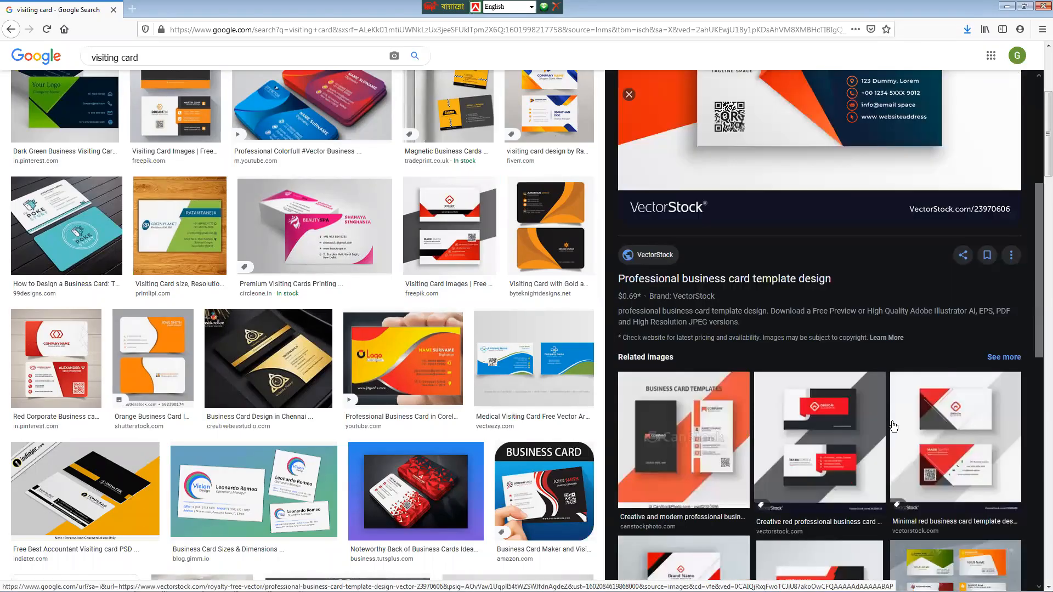
scroll(894, 426, "down", 5)
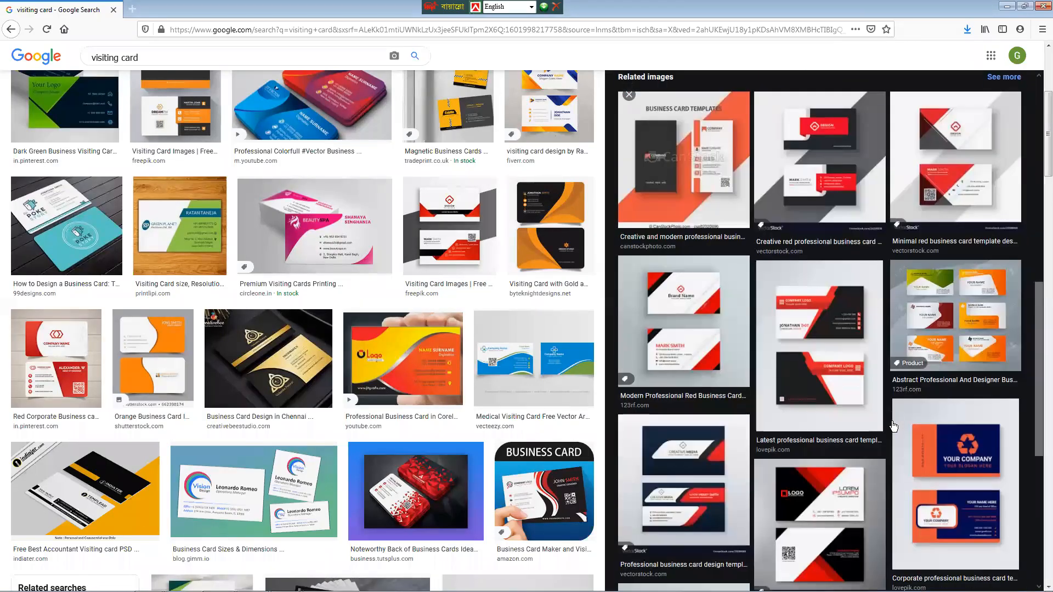
scroll(894, 426, "down", 2)
scroll(871, 431, "down", 3)
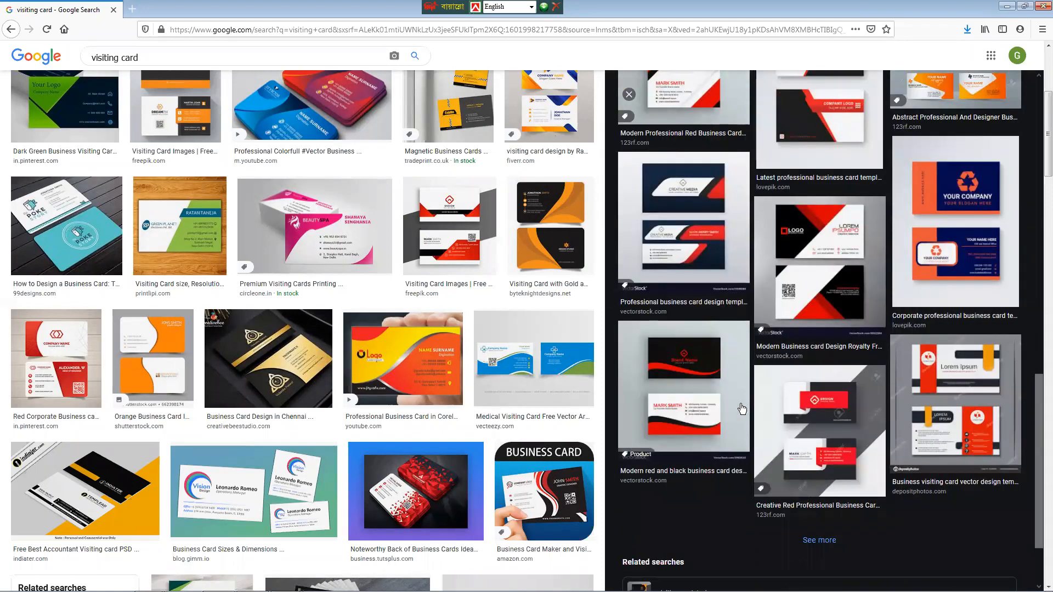
scroll(784, 393, "down", 2)
left_click(941, 359)
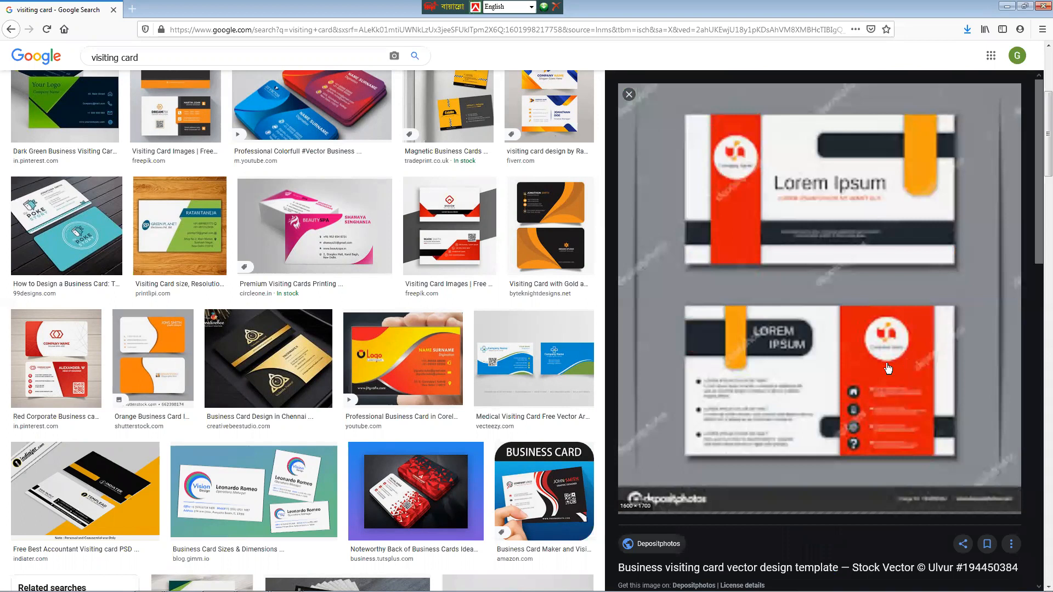
right_click(778, 271)
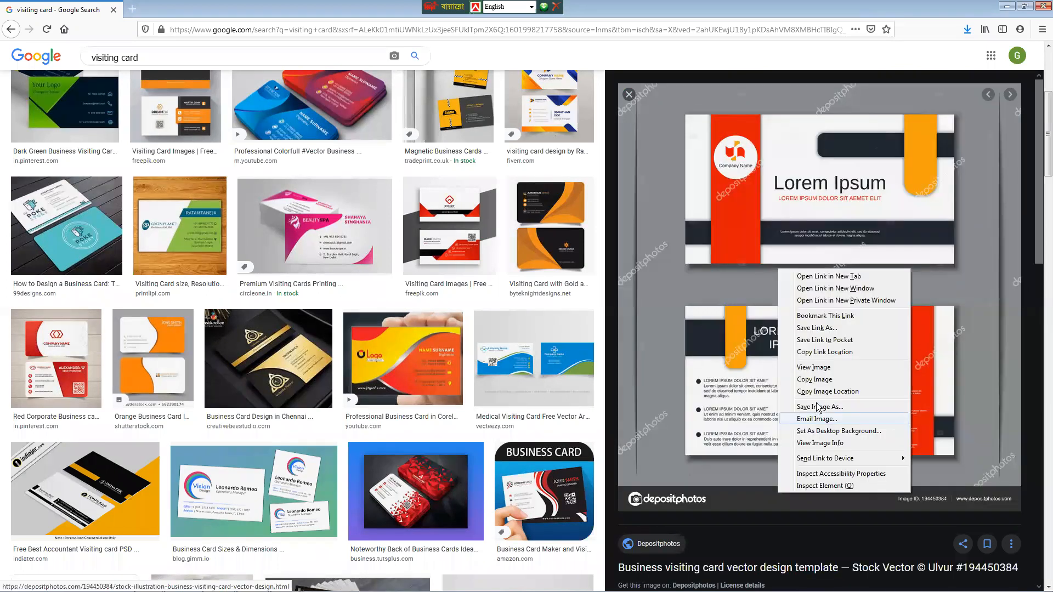
left_click(816, 406)
key("Return")
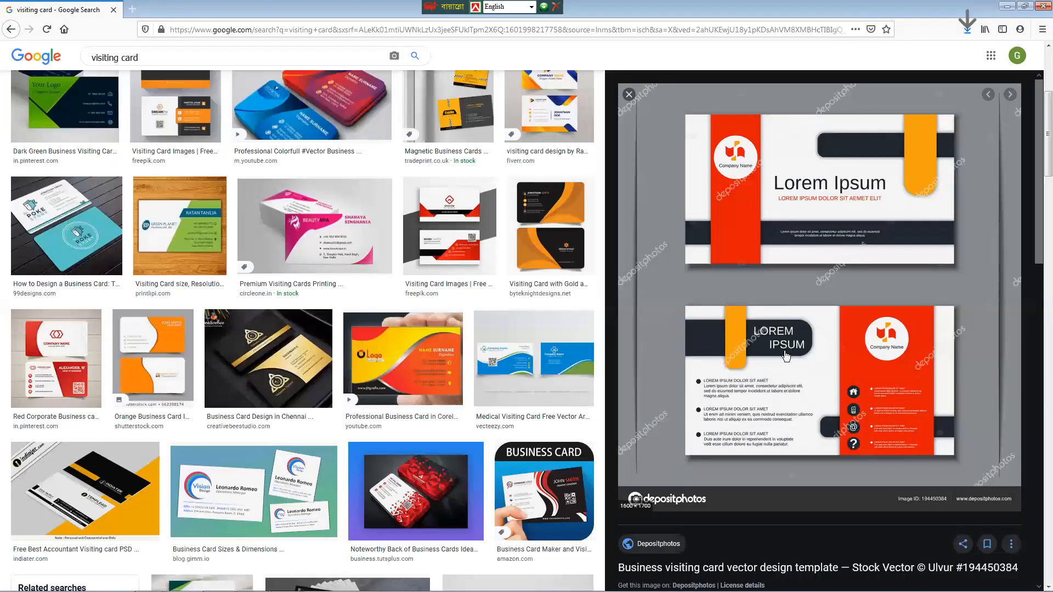
- Find the black and yellow Freepik card further down the visiting card results and save its image in the 9pm folder under its suggested name
scroll(774, 360, "down", 5)
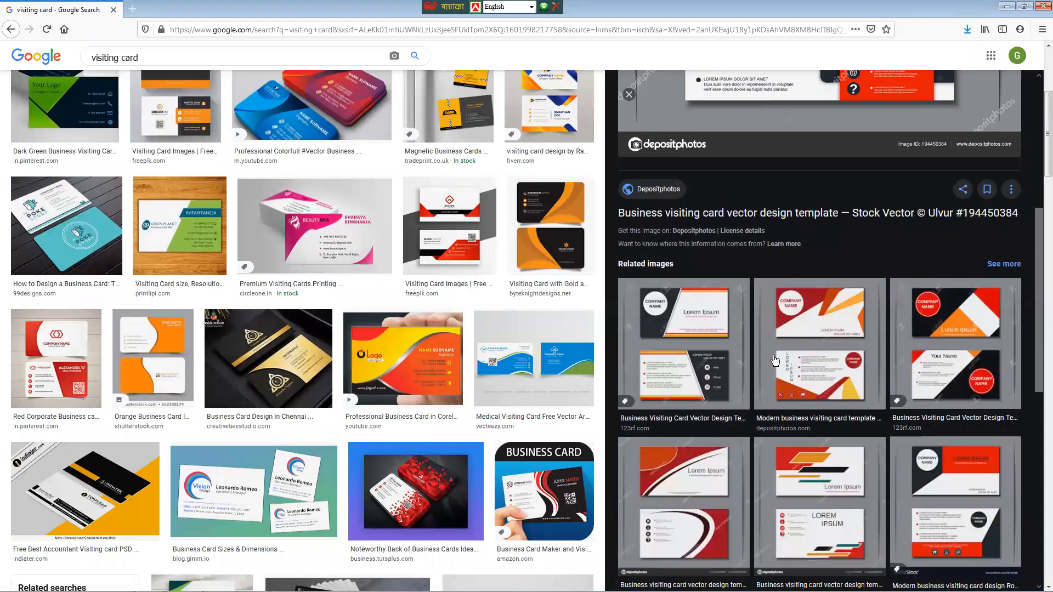
scroll(774, 356, "down", 3)
scroll(774, 353, "down", 2)
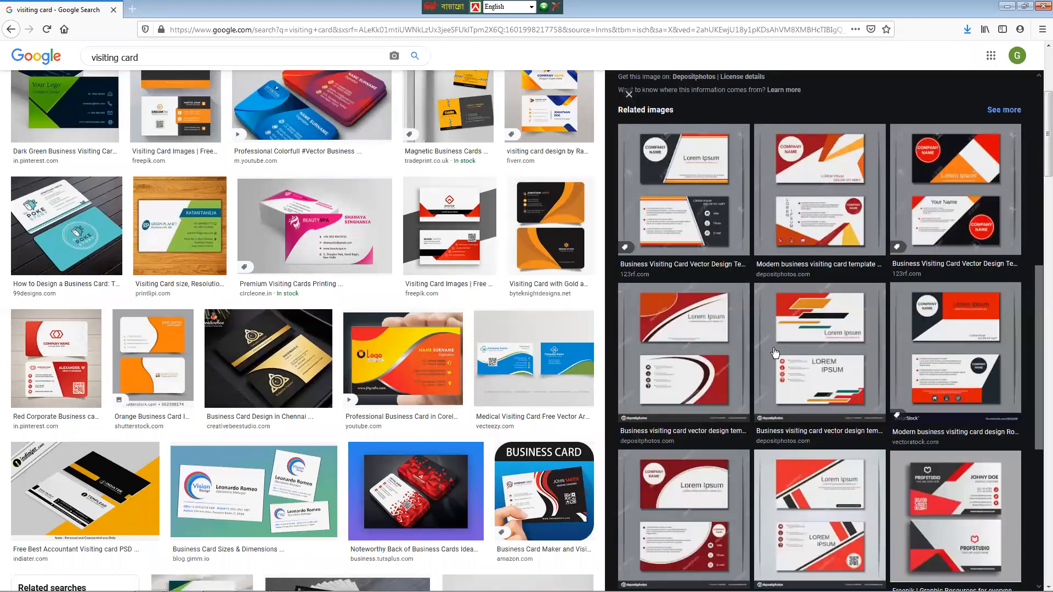
scroll(713, 354, "down", 5)
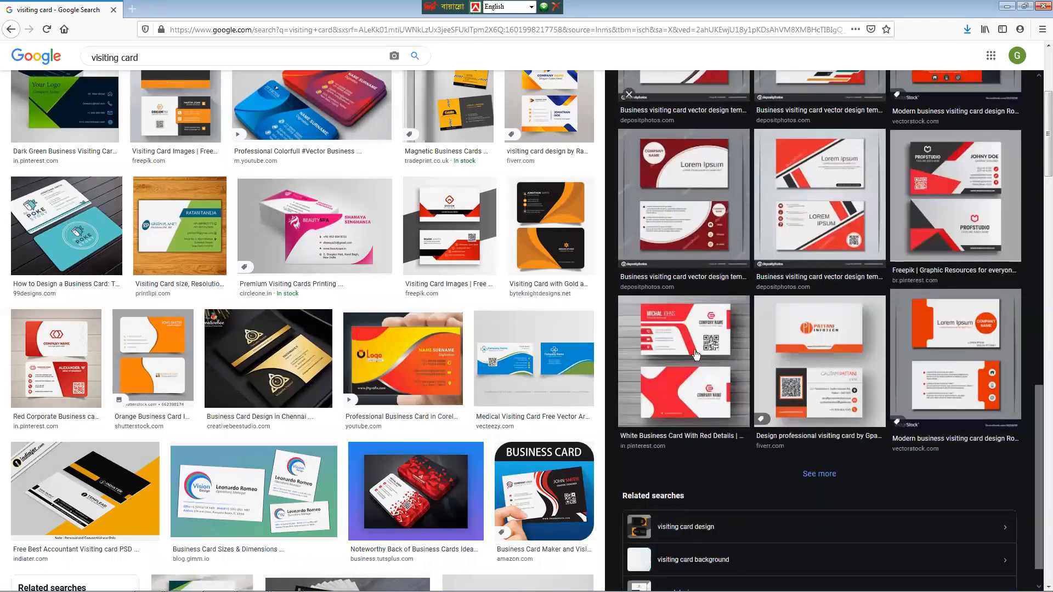
scroll(493, 406, "down", 3)
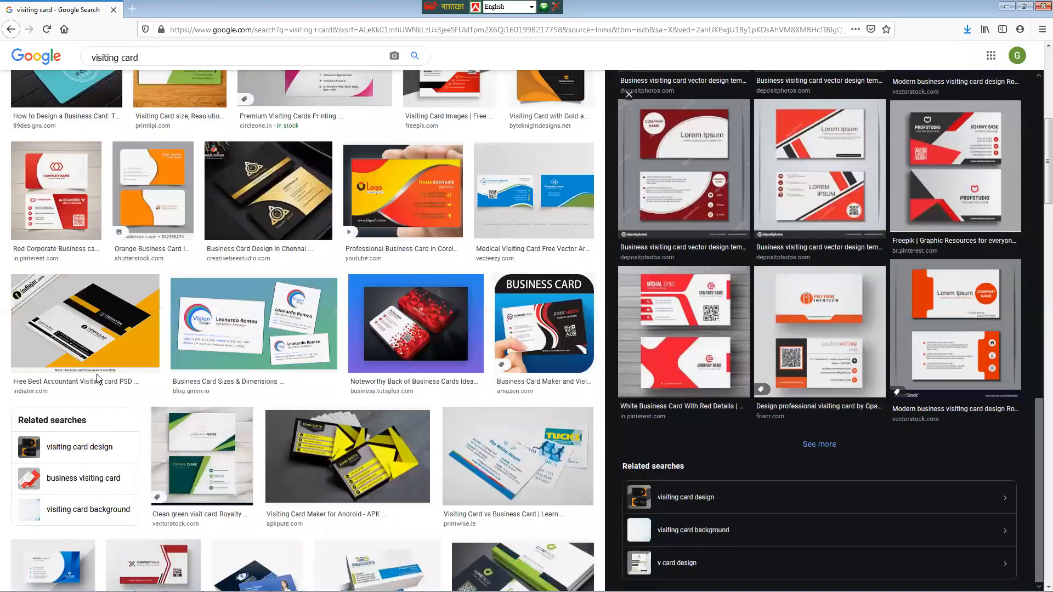
scroll(96, 373, "down", 1)
scroll(96, 374, "down", 6)
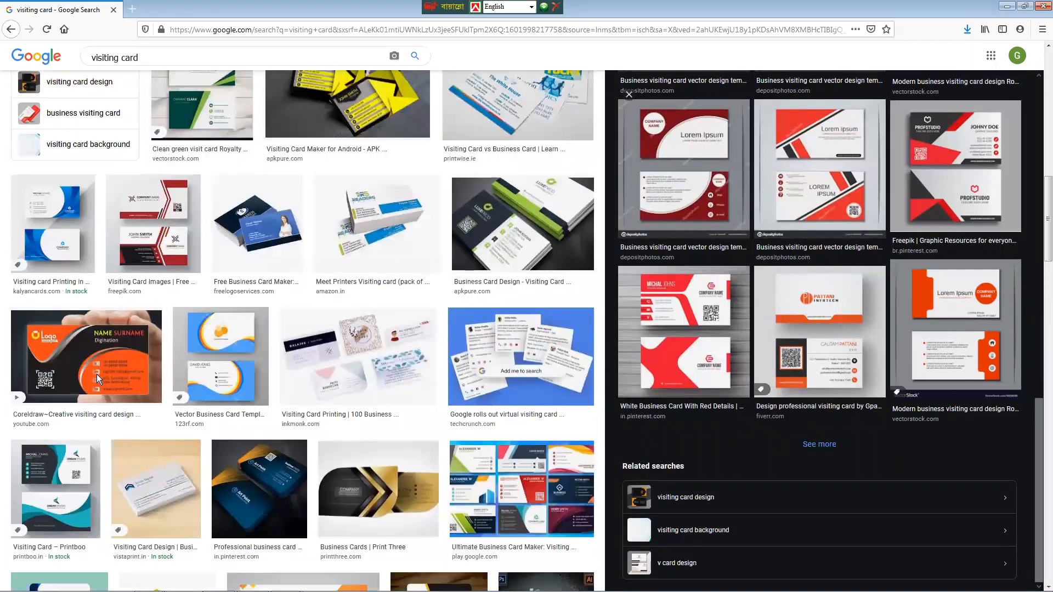
scroll(200, 417, "down", 3)
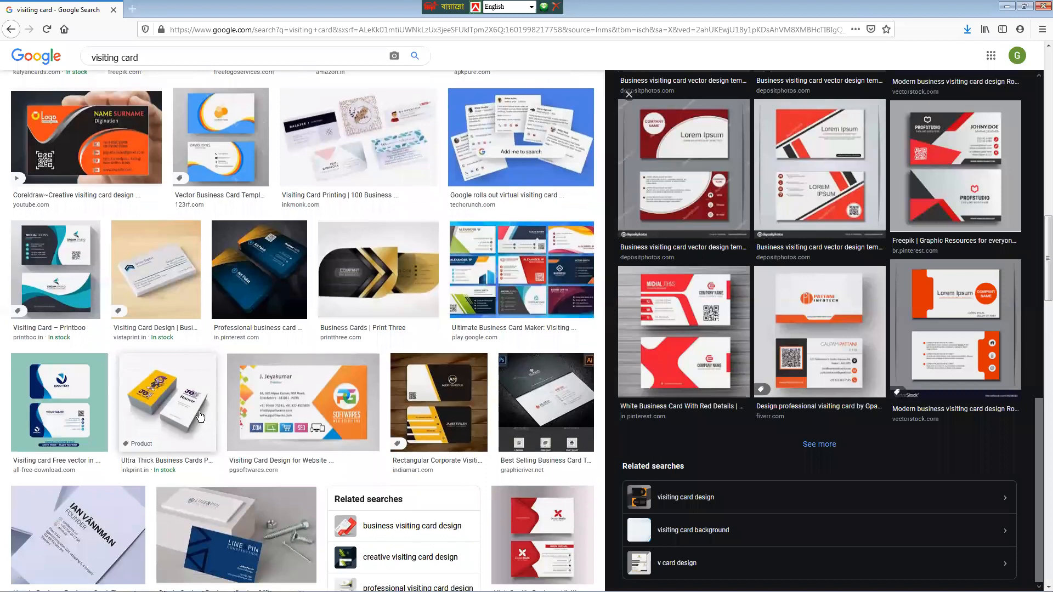
scroll(202, 419, "down", 5)
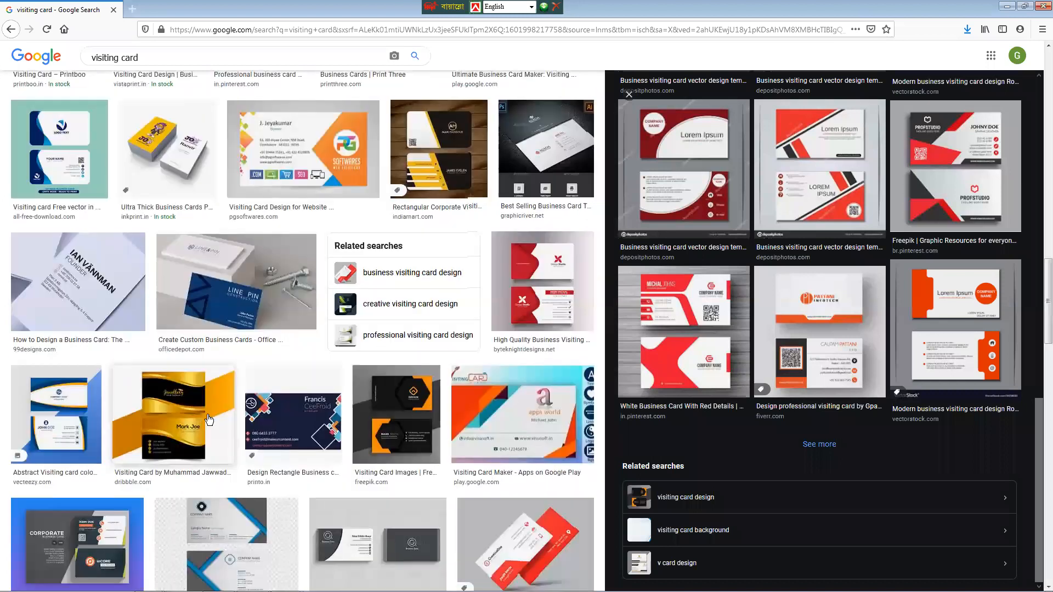
left_click(397, 369)
right_click(821, 133)
left_click(879, 284)
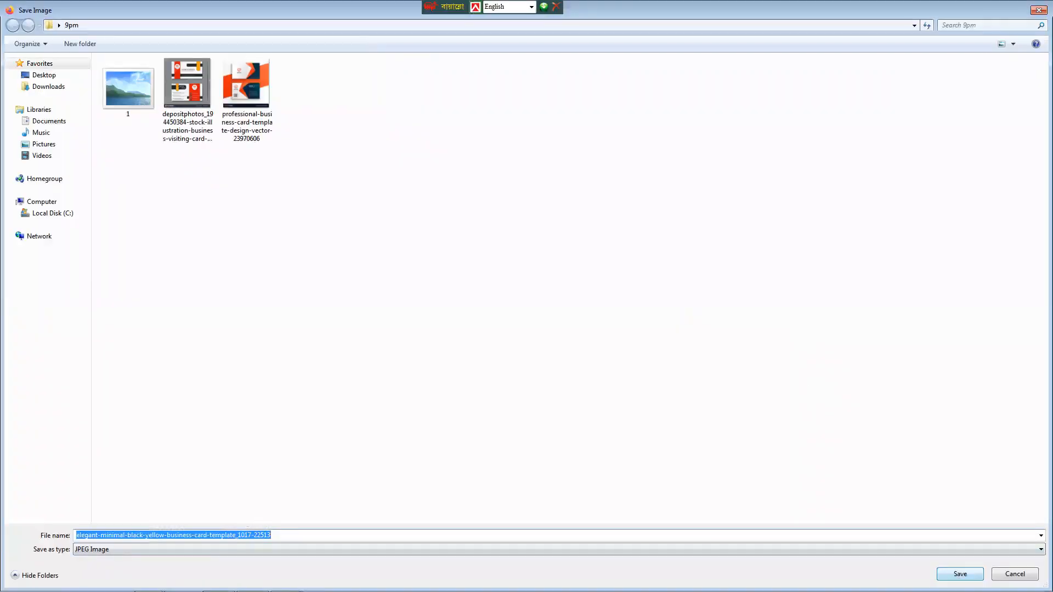
key("Return")
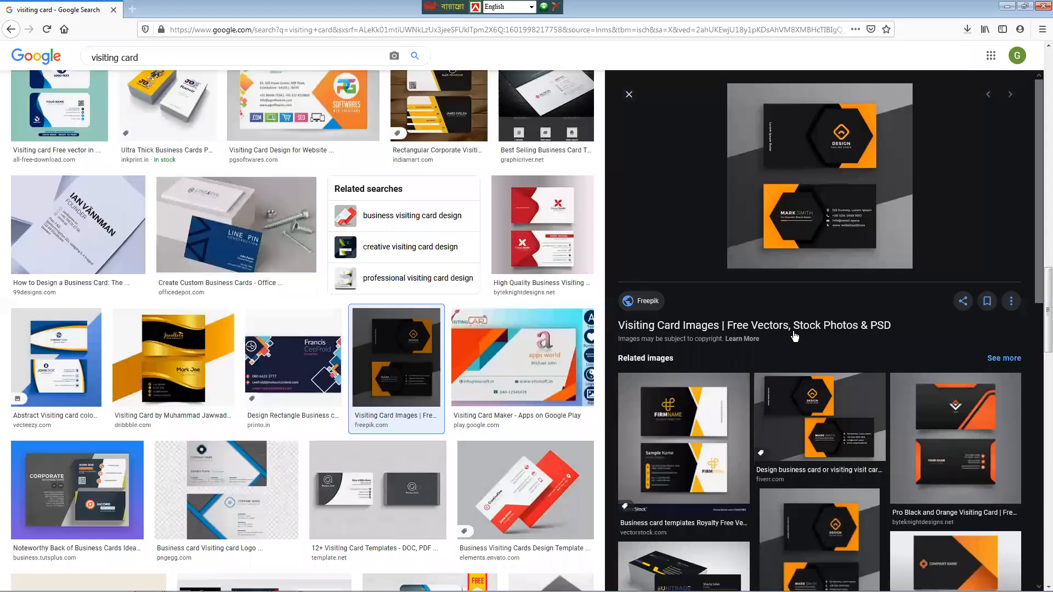
- Preview the dark card with orange corner shapes from Muzli Search and save its image as preview in the 9pm folder
scroll(798, 339, "down", 2)
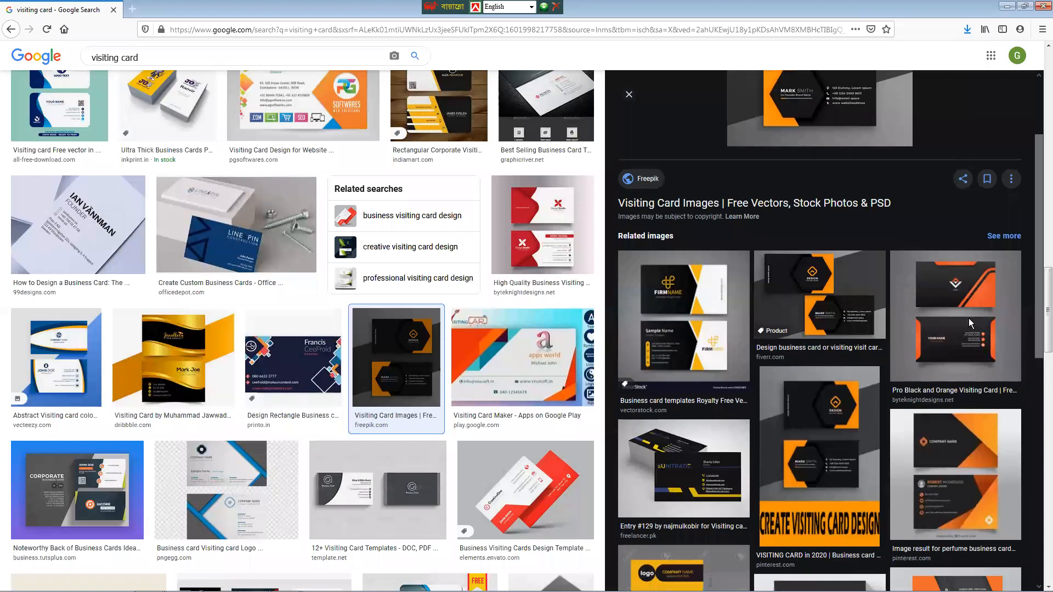
left_click(820, 454)
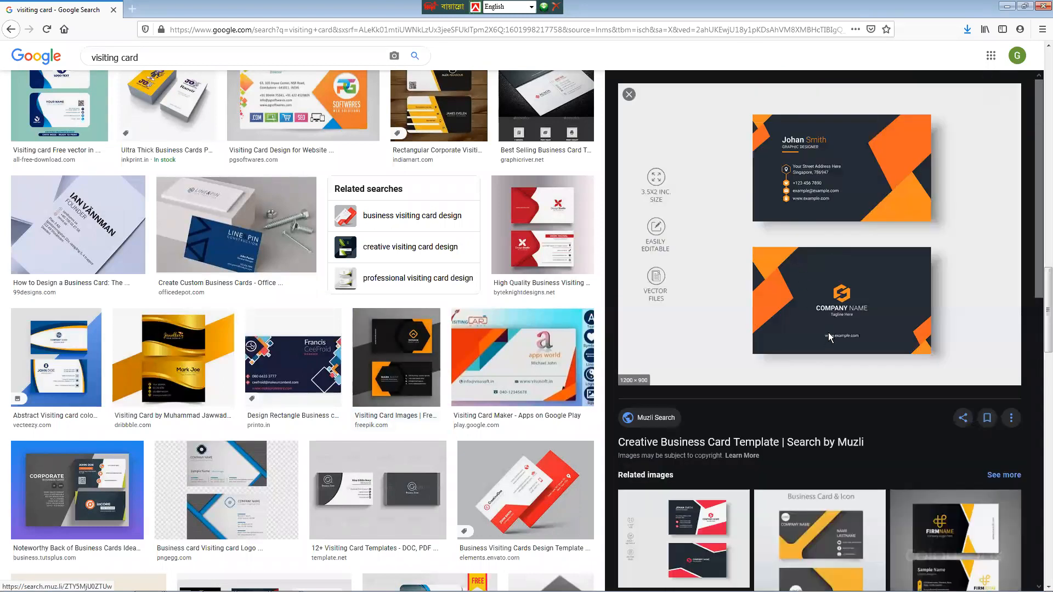
right_click(780, 195)
left_click(829, 335)
left_click(973, 568)
- Save the related dark and pink-red Muzli Search card in the 9pm folder as f, declining to replace preview.jpg
scroll(905, 480, "down", 3)
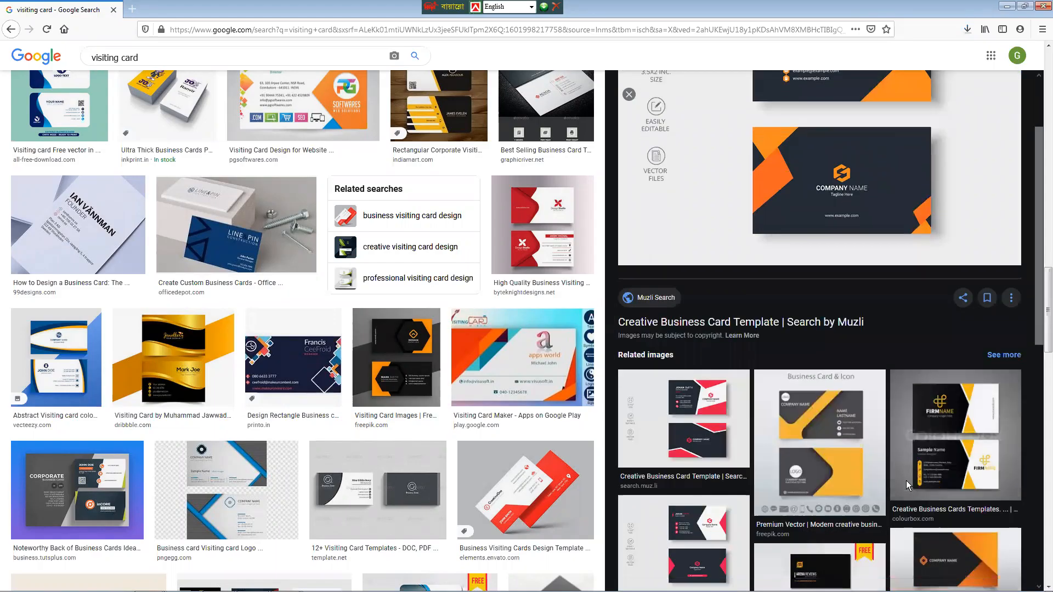
scroll(906, 480, "down", 1)
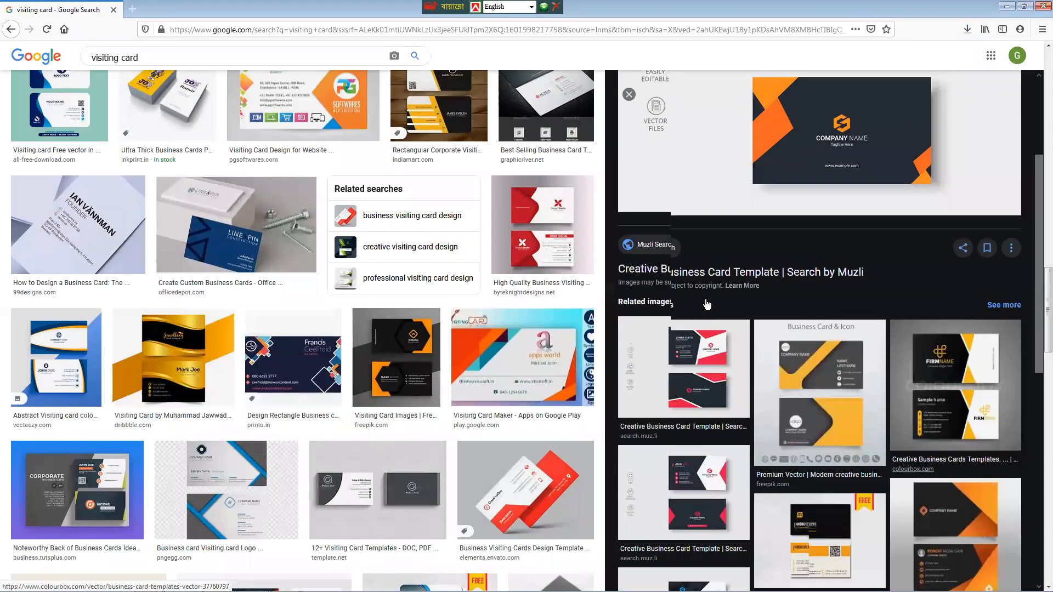
scroll(678, 248, "down", 2)
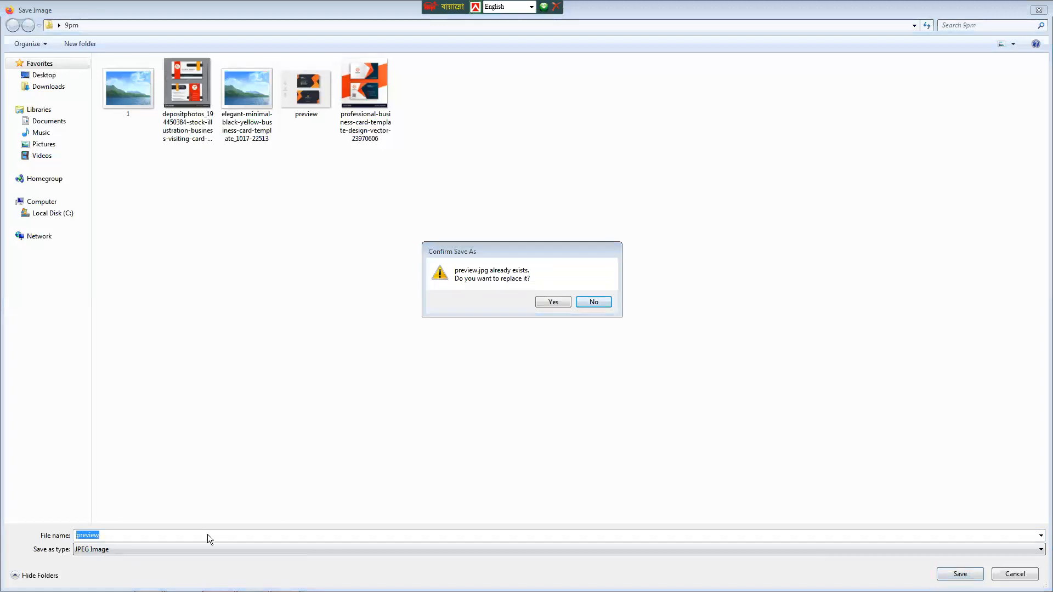
left_click_drag(452, 255, 366, 330)
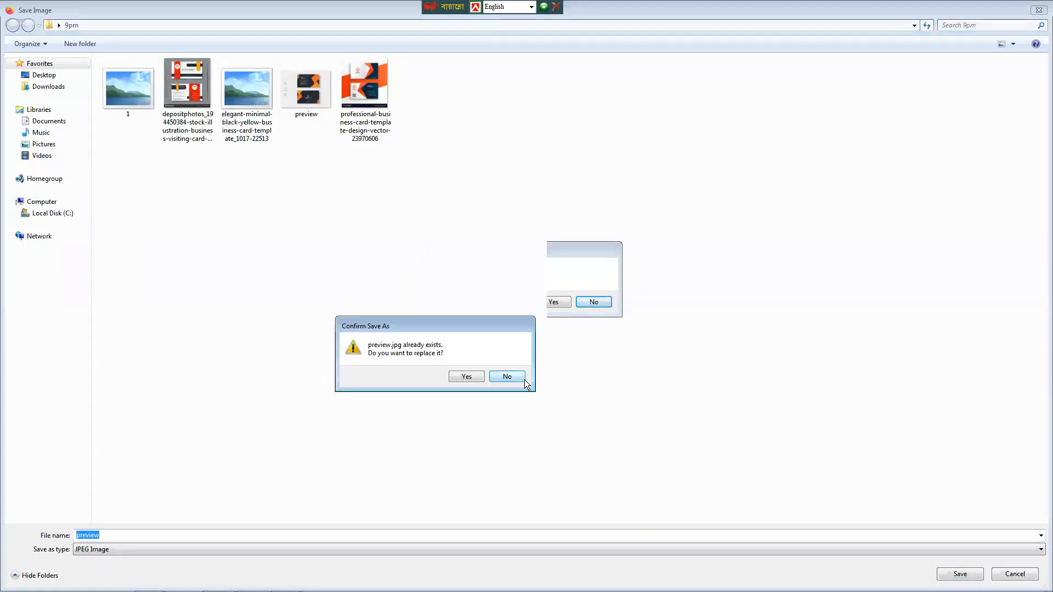
key("Return")
type("f")
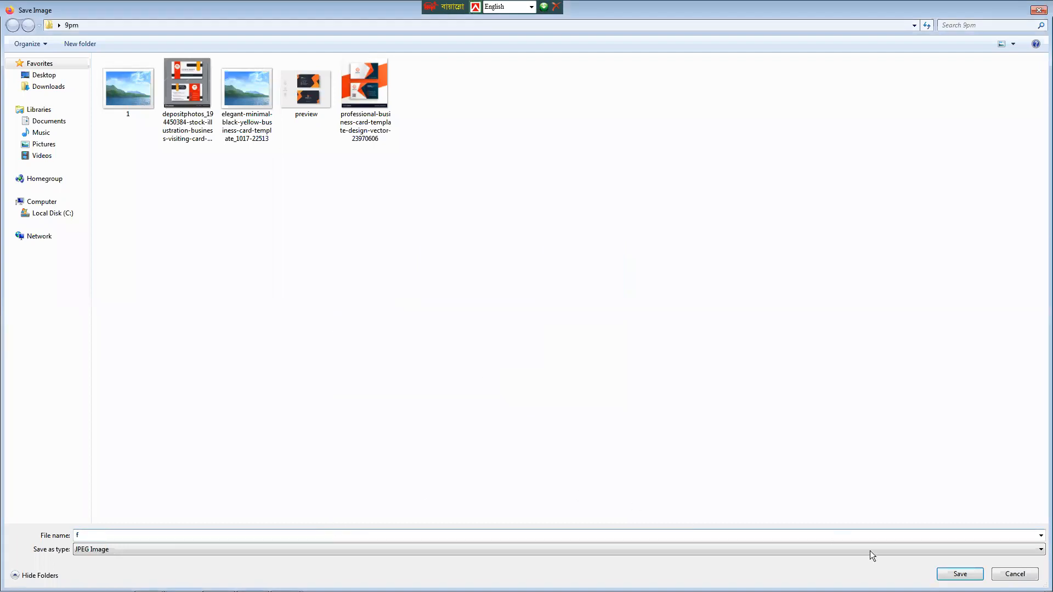
key("Return")
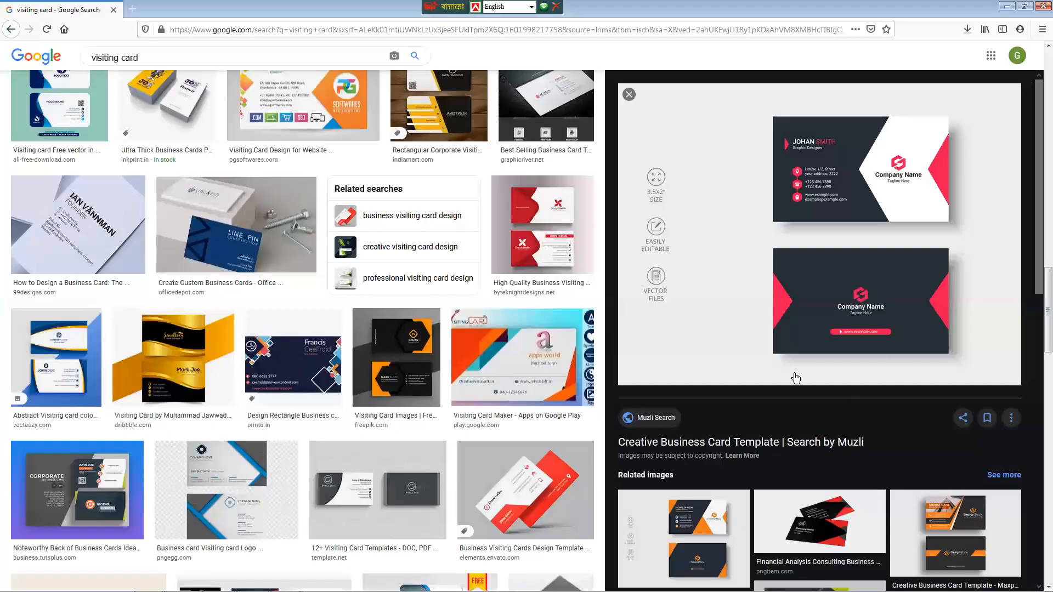
- Browse more visiting card designs, previewing the blue and white VectorStock card and the light blue and yellow DJ card from Dina Color Lab
scroll(797, 372, "down", 4)
scroll(797, 372, "down", 3)
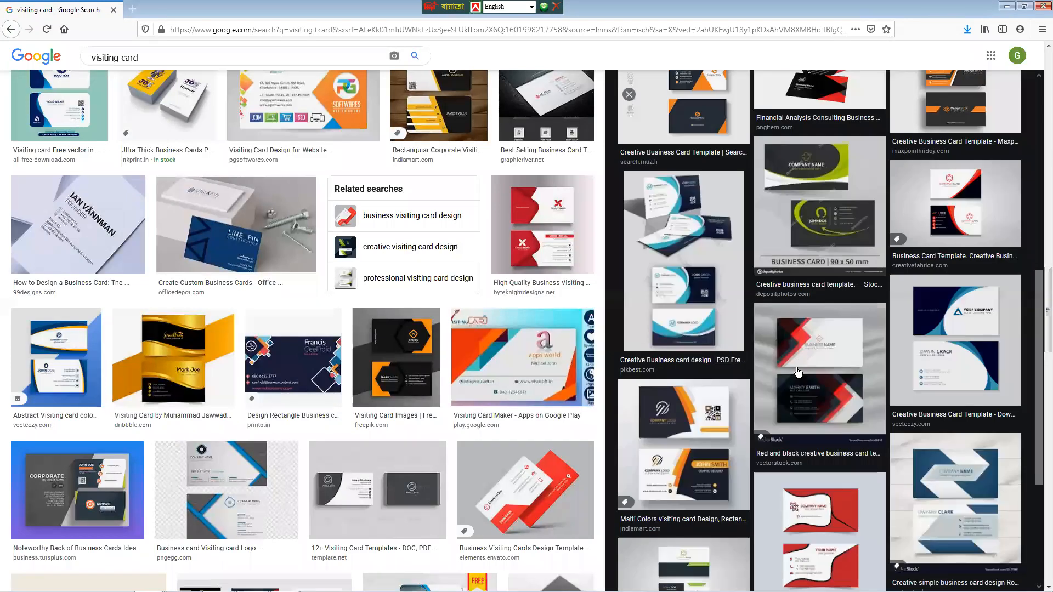
left_click(955, 472)
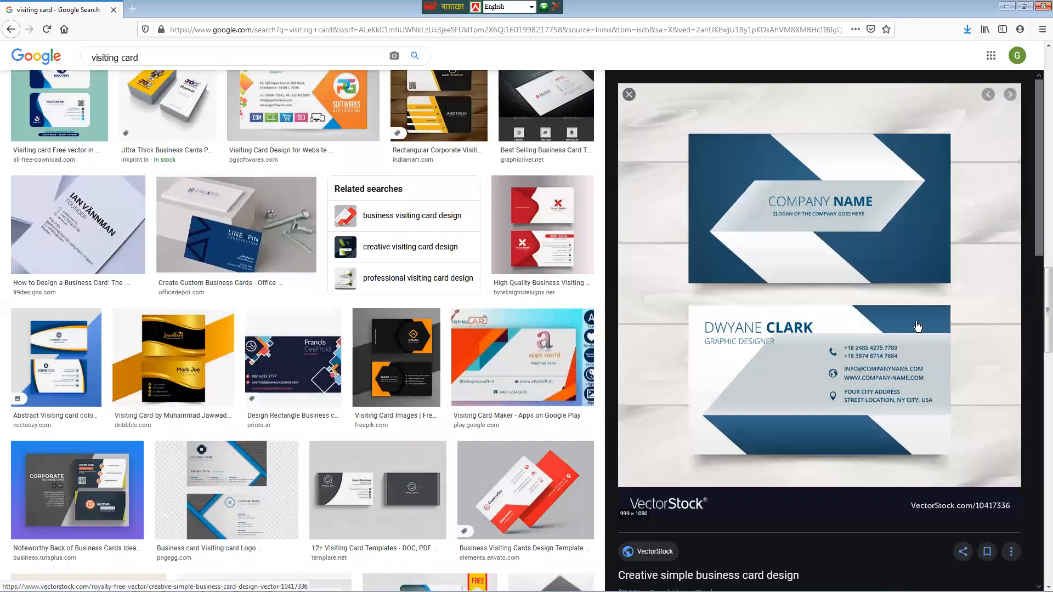
scroll(822, 325, "down", 5)
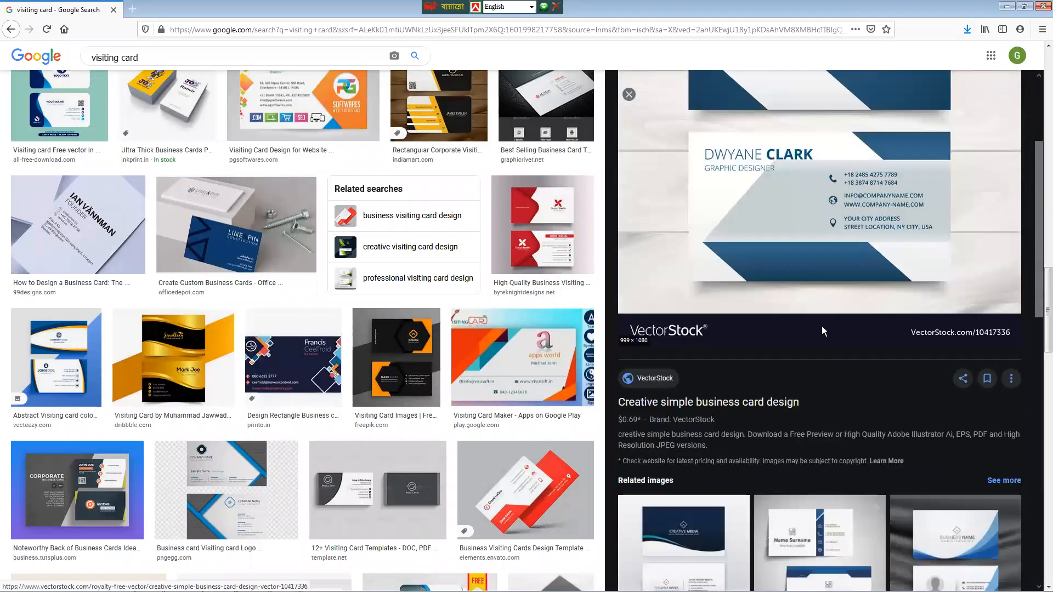
scroll(822, 326, "down", 5)
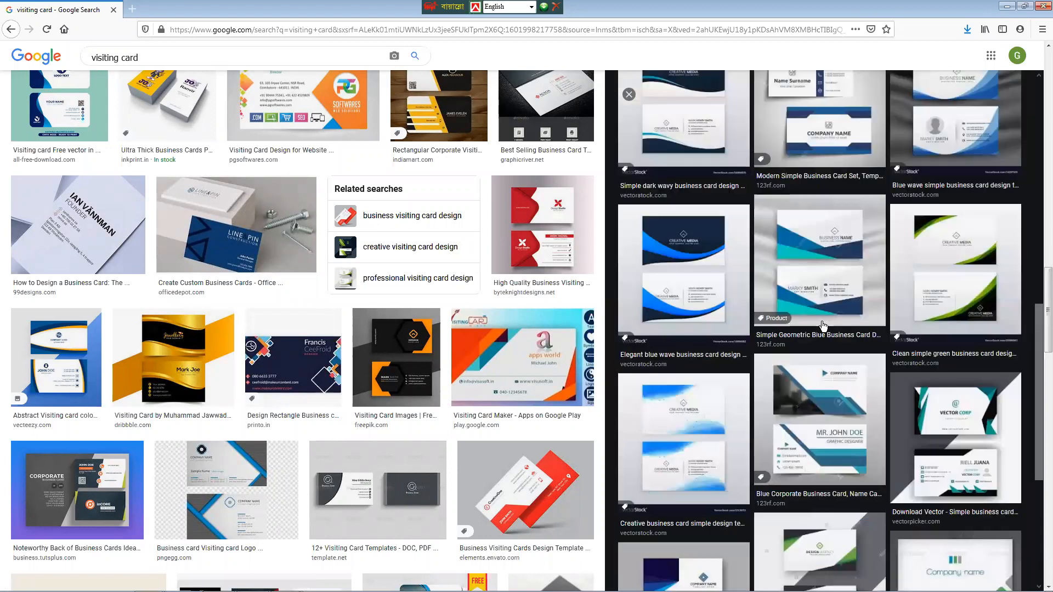
scroll(822, 326, "down", 5)
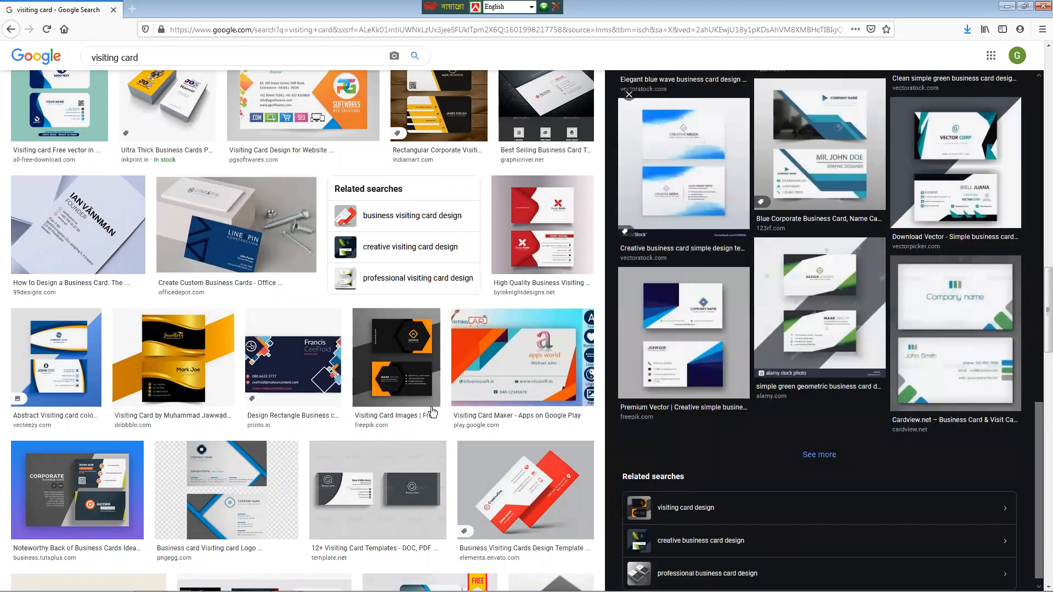
scroll(432, 412, "down", 8)
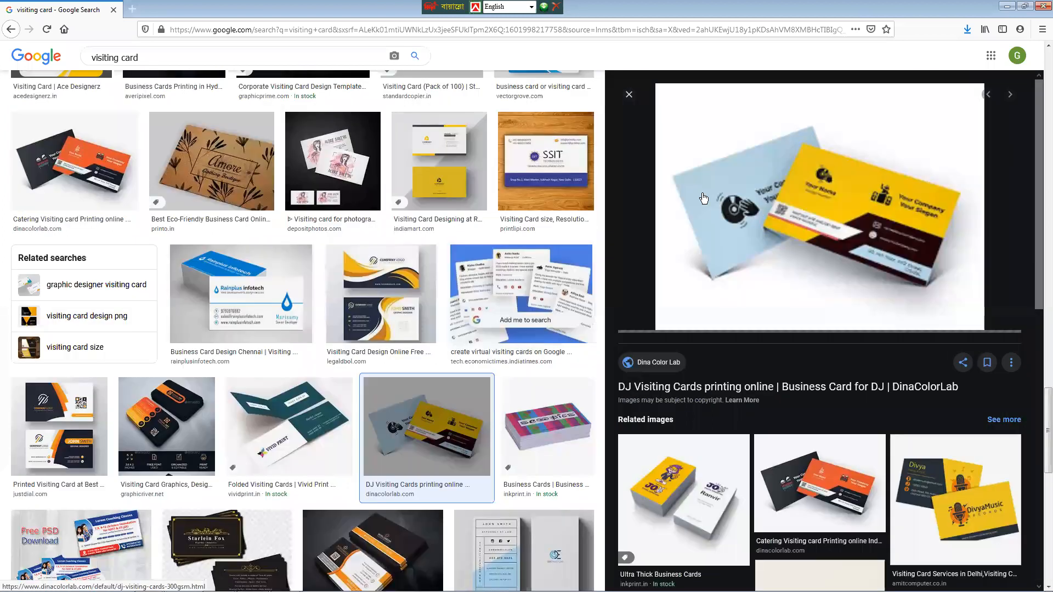
right_click(833, 210)
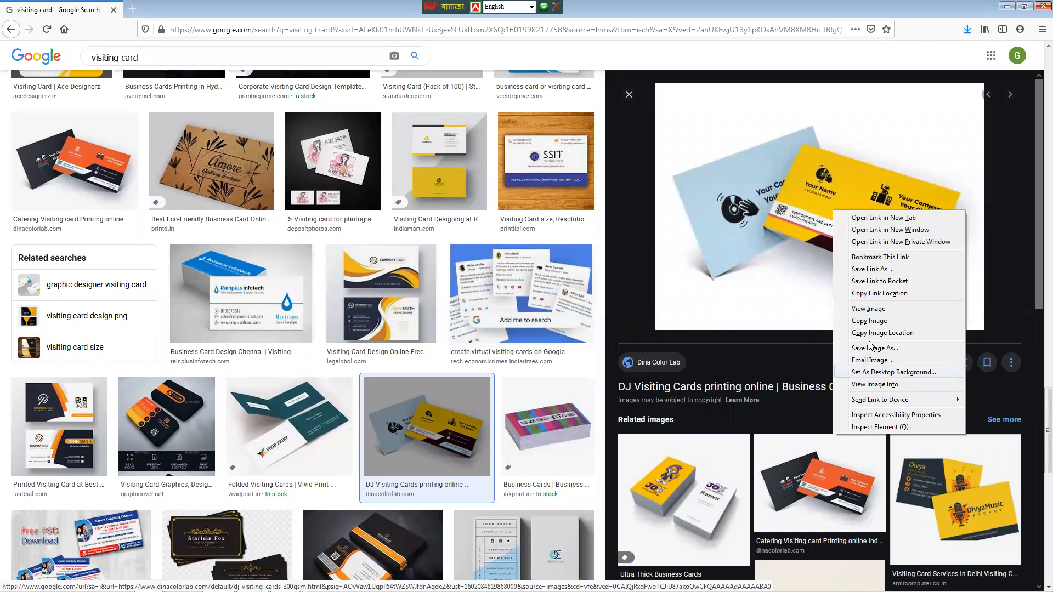
key("Escape")
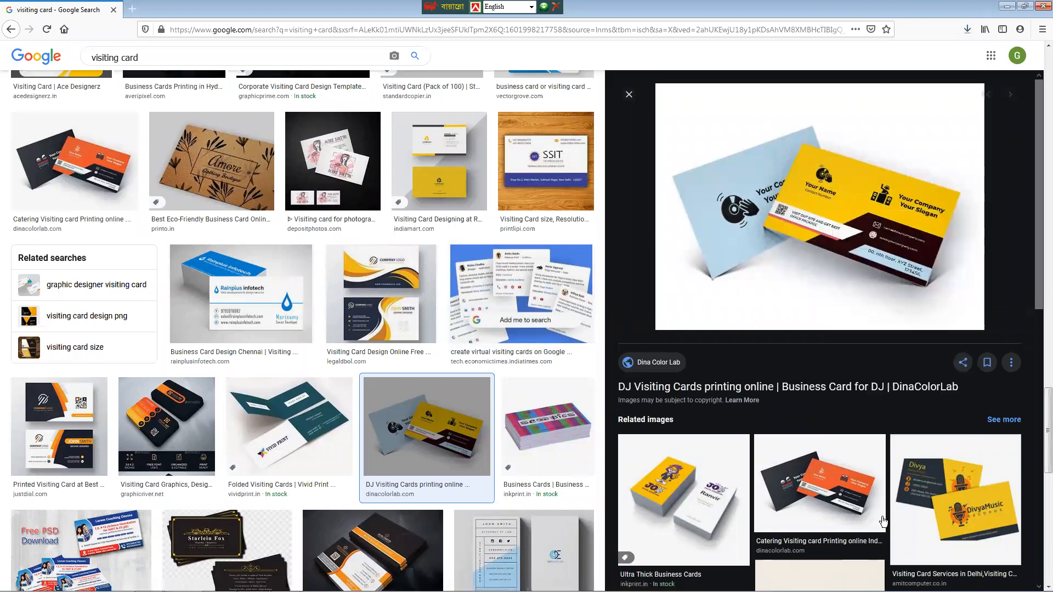
scroll(882, 520, "down", 2)
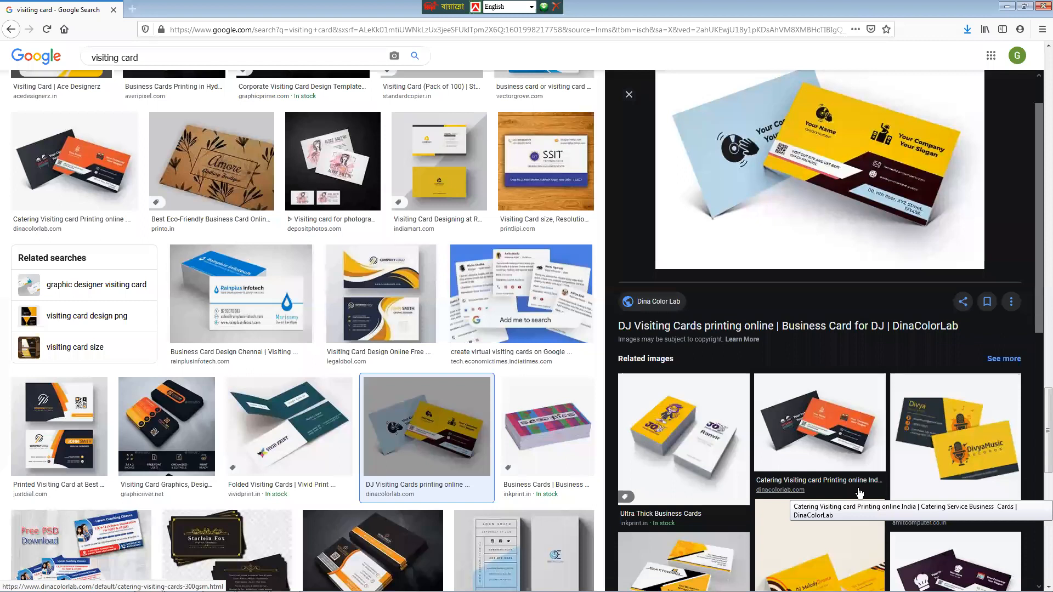
- Browse the images related to the DJ card and continue further down the visiting card results for more reference designs
scroll(858, 493, "down", 3)
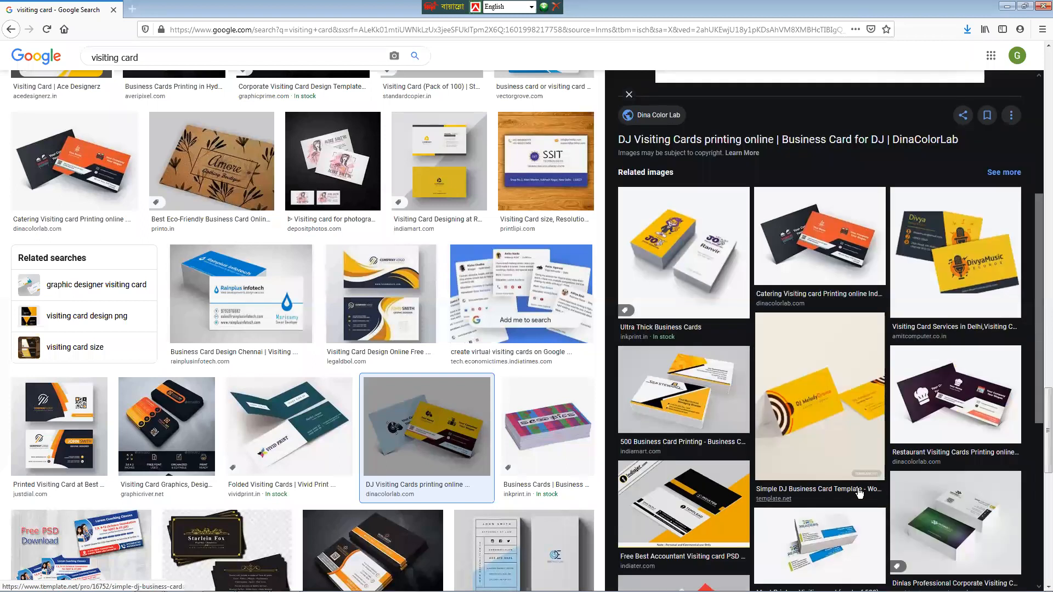
scroll(482, 487, "down", 1)
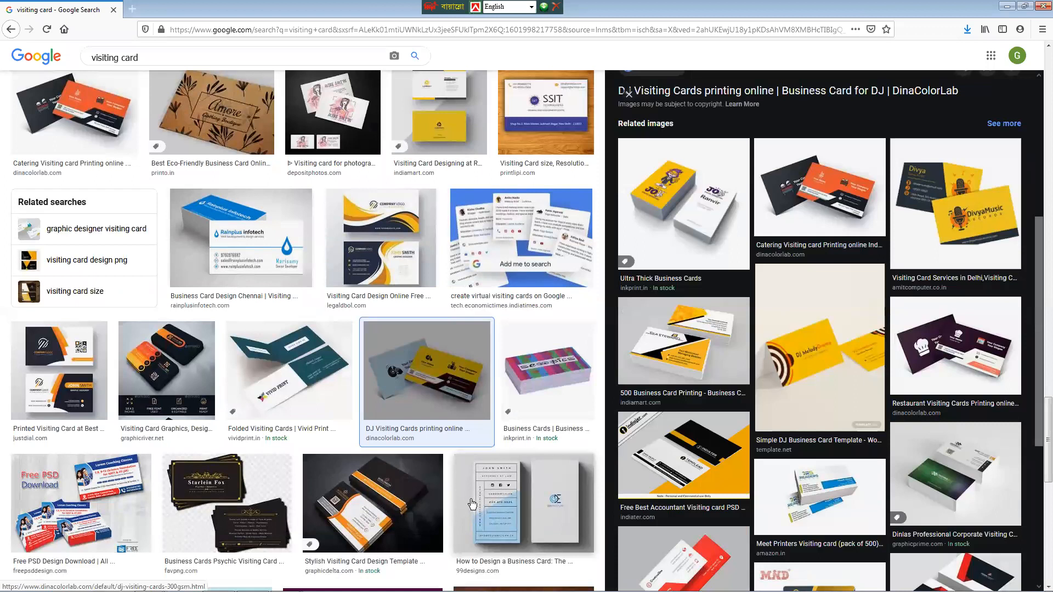
scroll(471, 504, "down", 8)
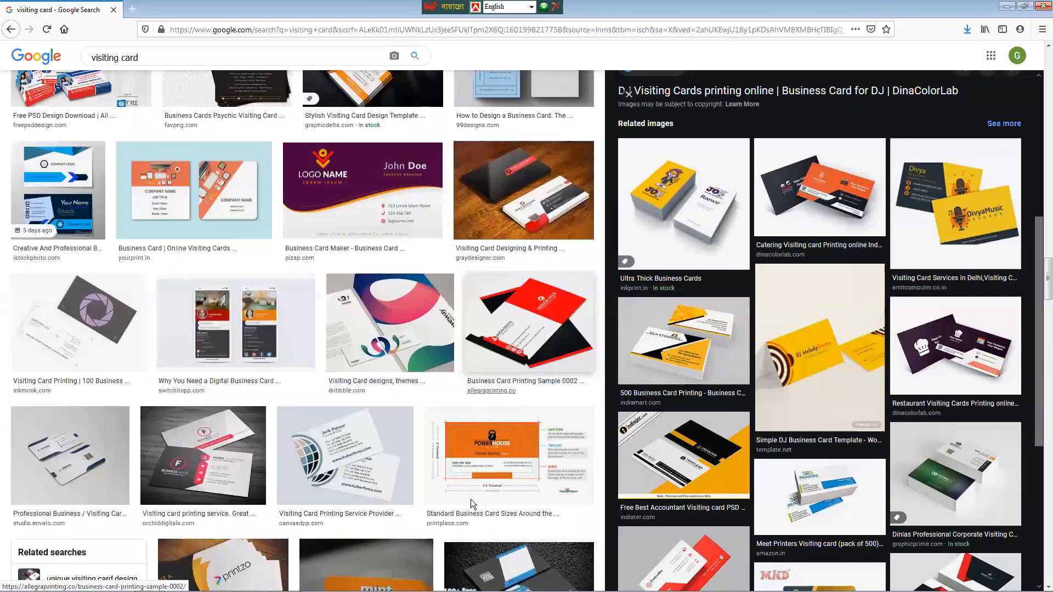
scroll(471, 499, "down", 6)
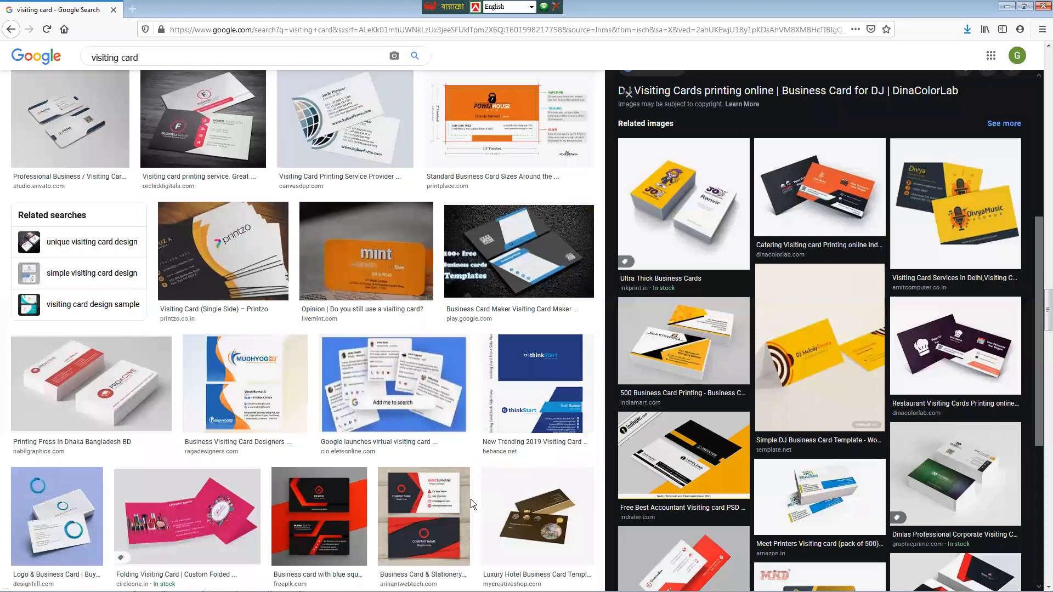
scroll(470, 499, "down", 2)
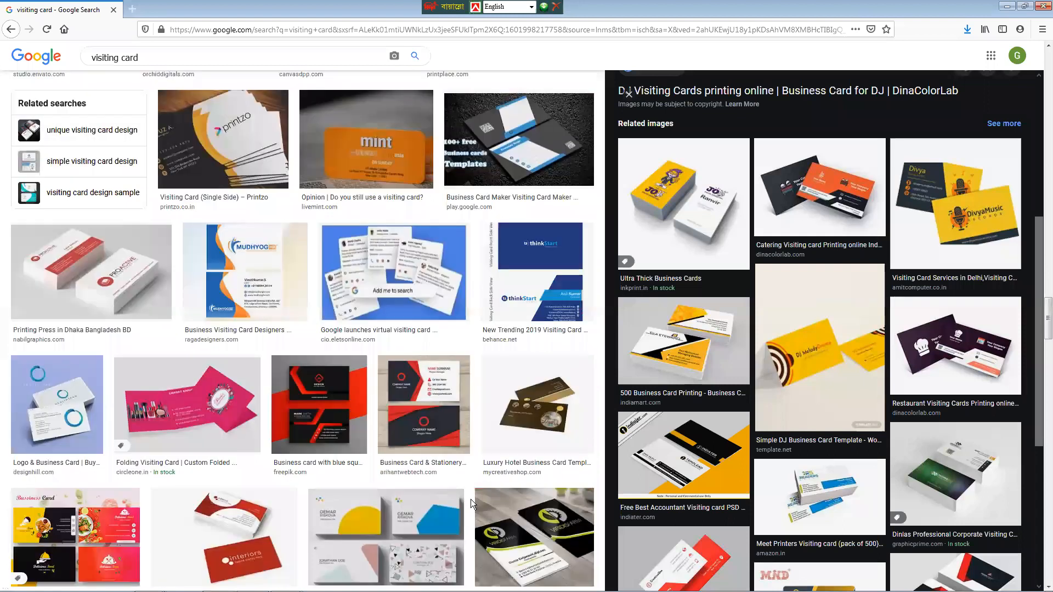
scroll(470, 499, "down", 3)
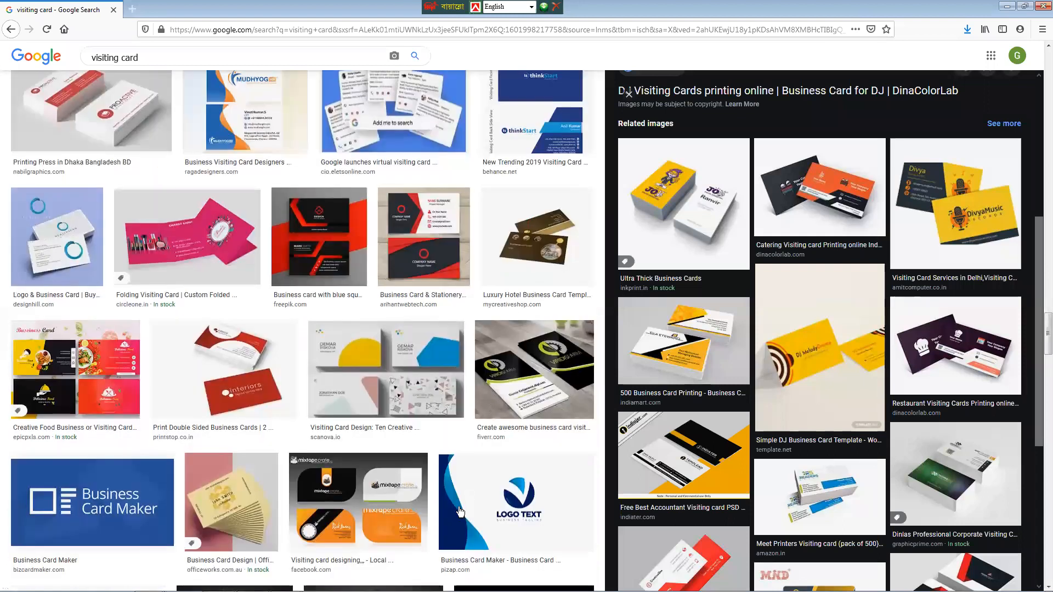
scroll(460, 511, "down", 4)
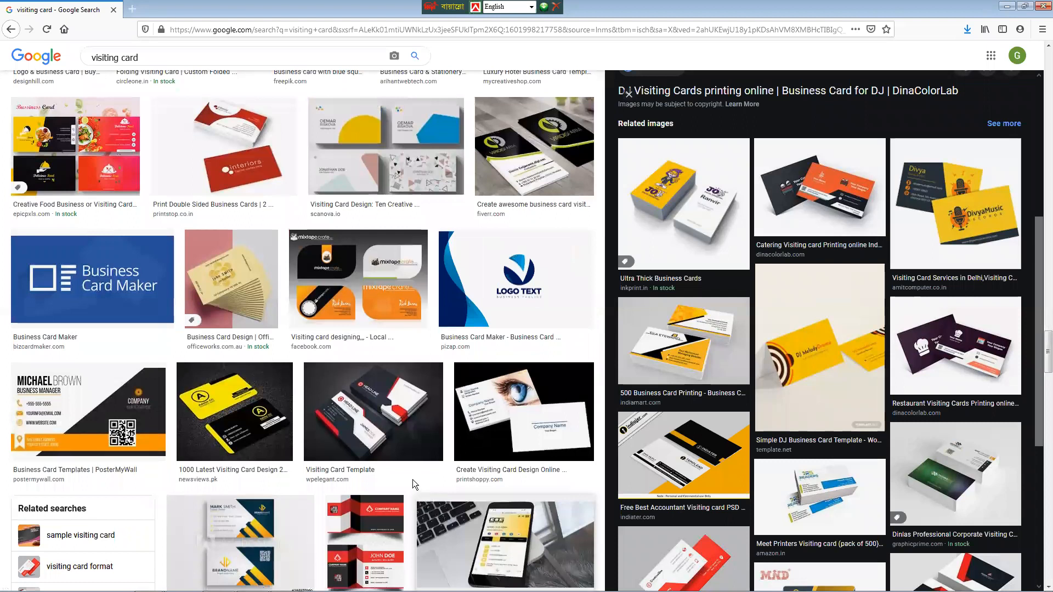
scroll(412, 480, "down", 3)
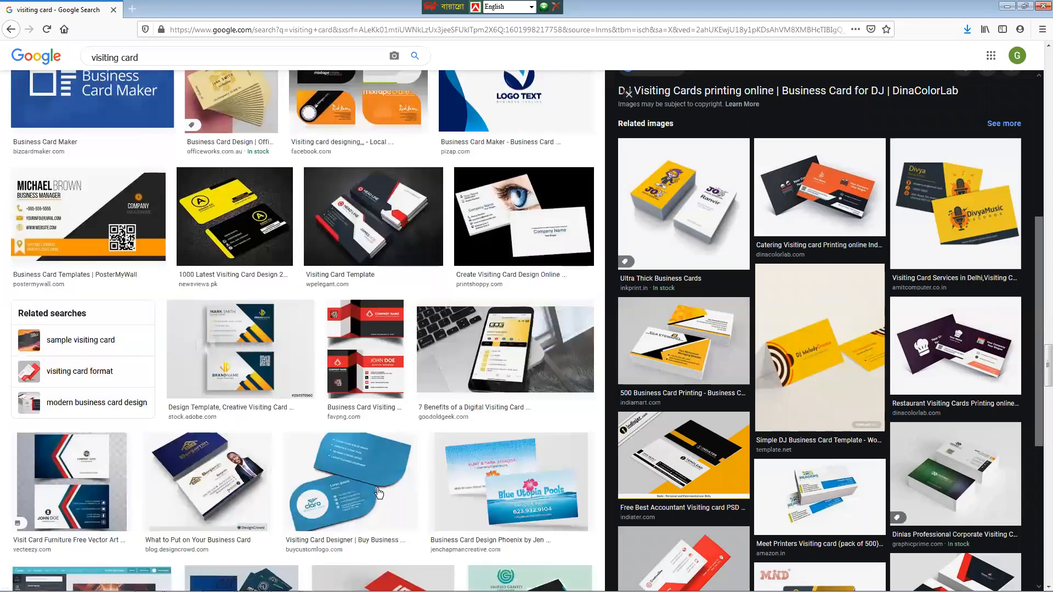
scroll(416, 494, "down", 3)
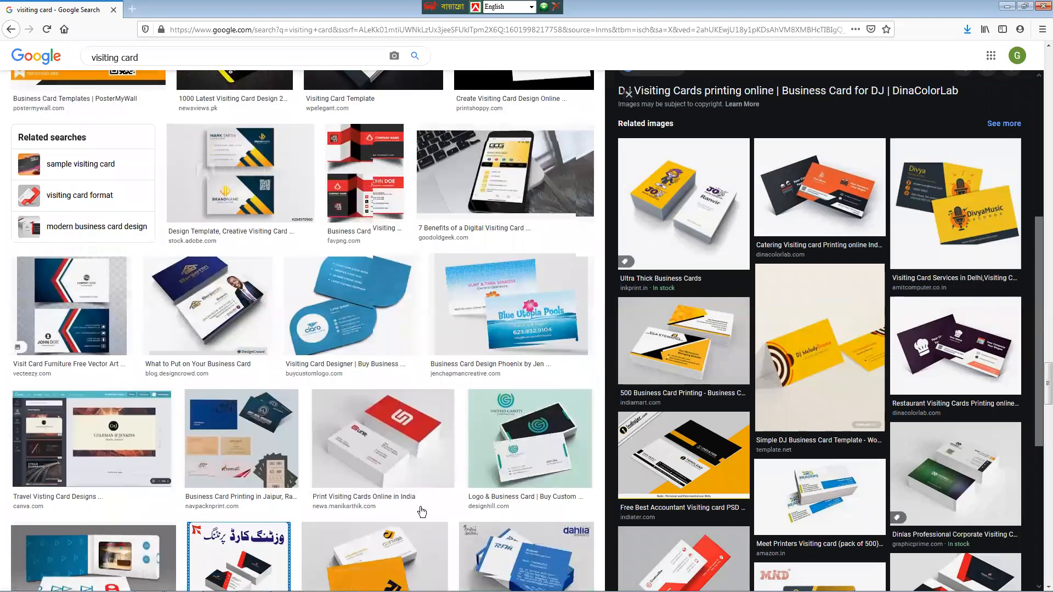
scroll(421, 512, "down", 3)
scroll(422, 512, "down", 3)
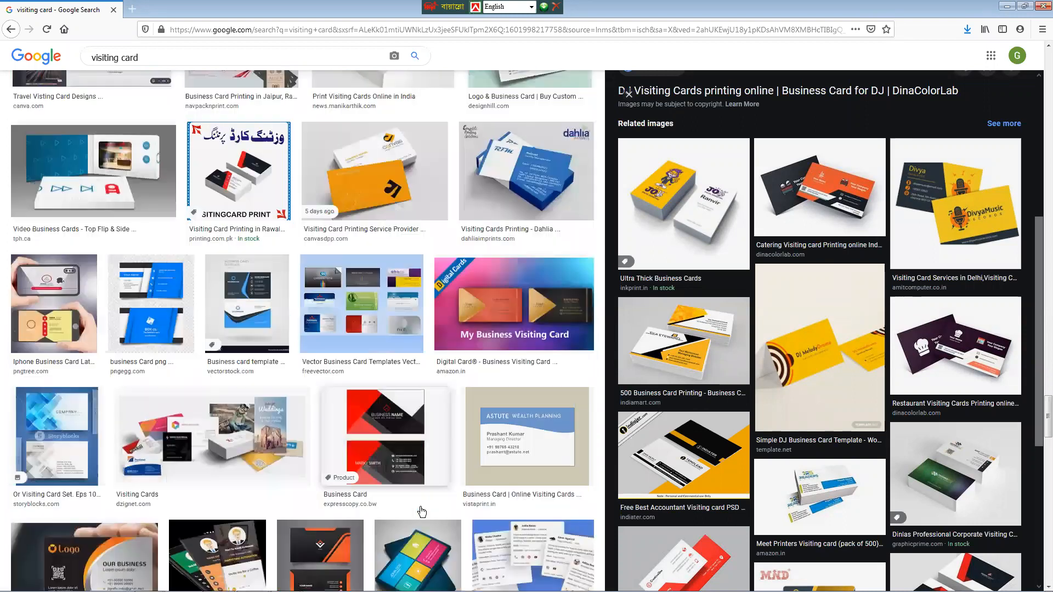
scroll(421, 513, "down", 3)
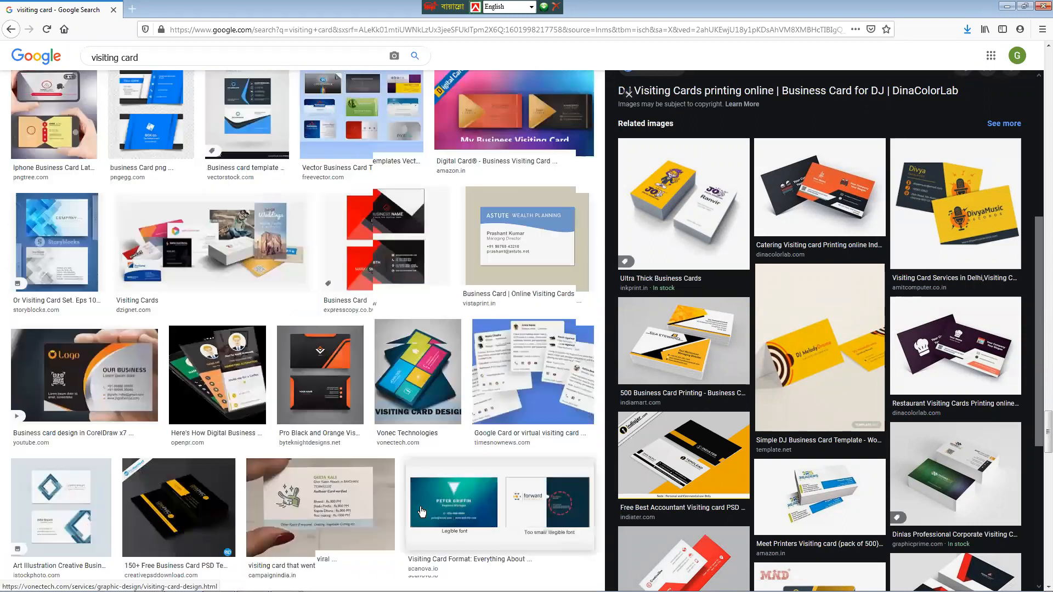
scroll(411, 493, "down", 2)
- Preview the dark Pngtree business card with the QR code and save its image in the 9pm folder under its suggested name
left_click(413, 481)
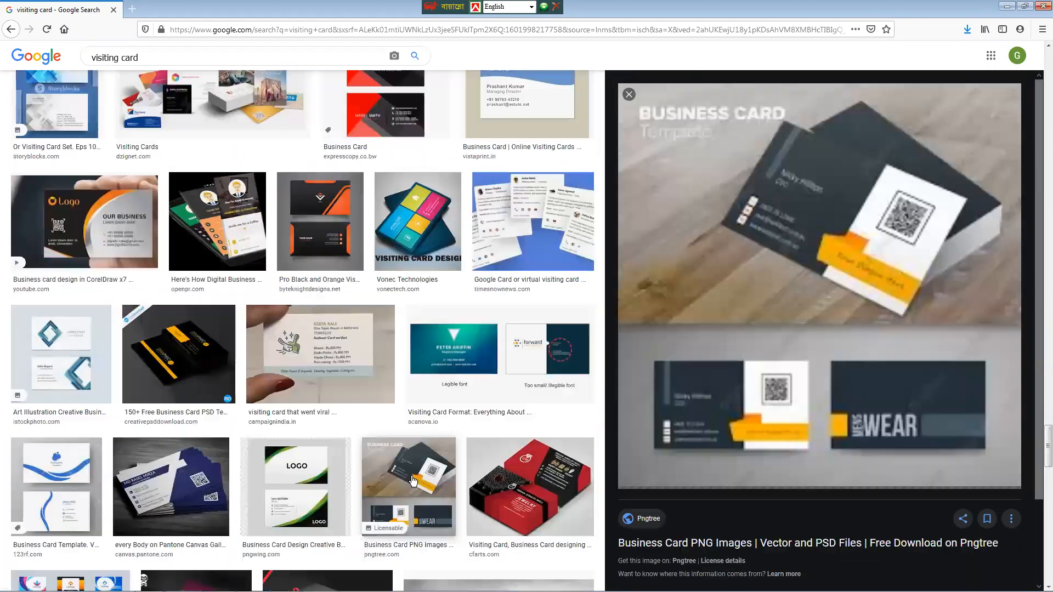
right_click(673, 257)
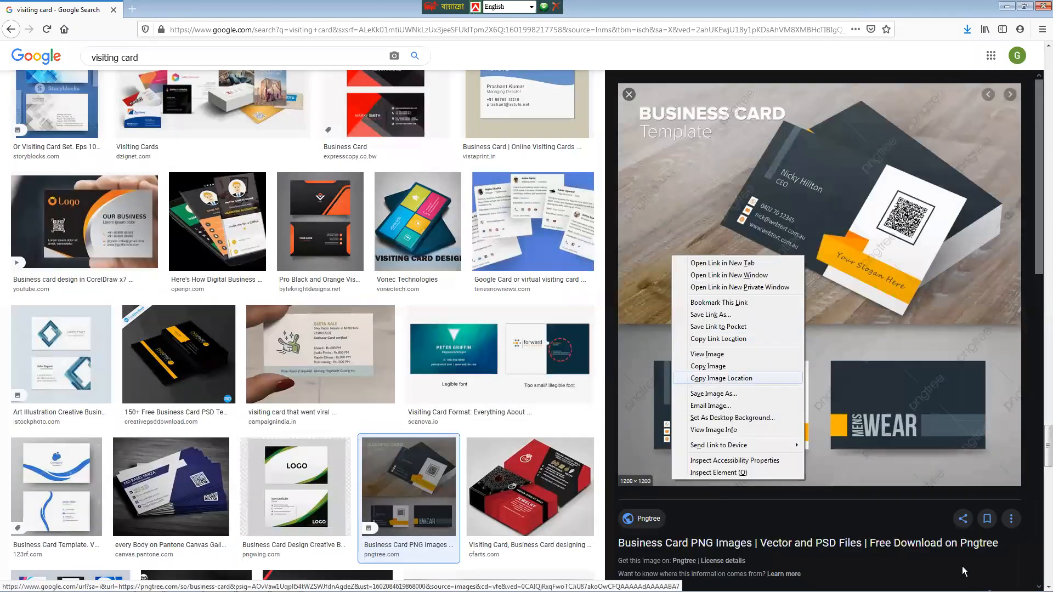
key("v")
key("Return")
- Examine the designs related to the Pngtree card and look through further visiting card results
scroll(640, 414, "down", 2)
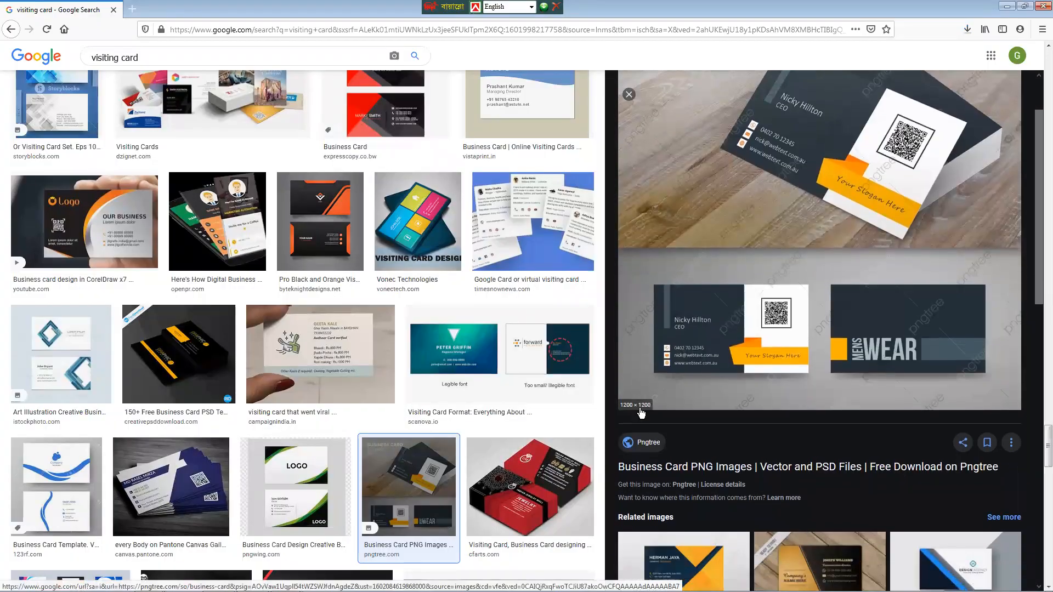
scroll(640, 414, "down", 3)
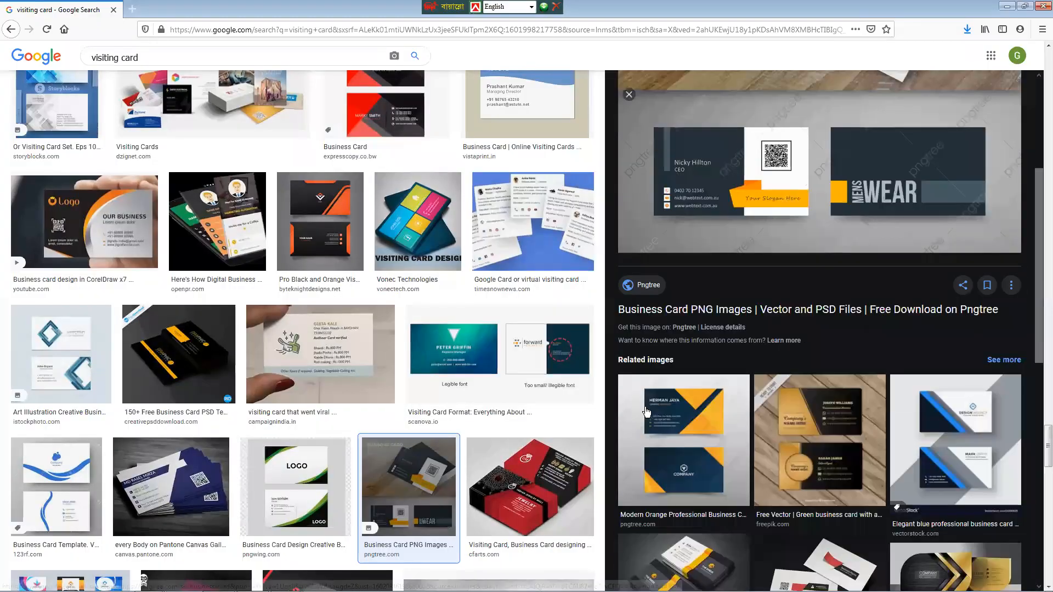
scroll(643, 411, "down", 4)
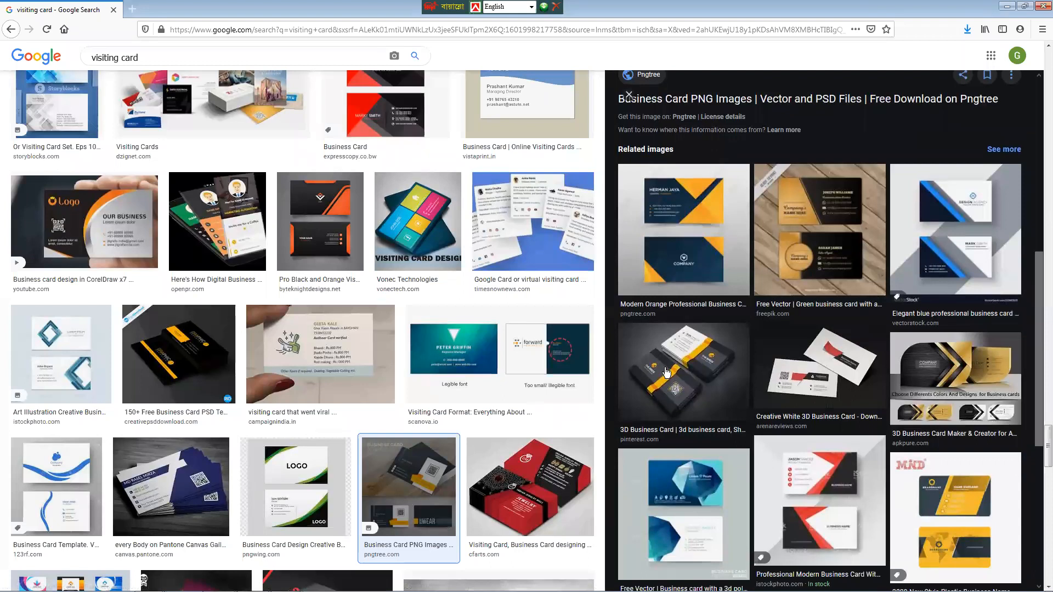
scroll(667, 373, "down", 3)
scroll(668, 390, "down", 2)
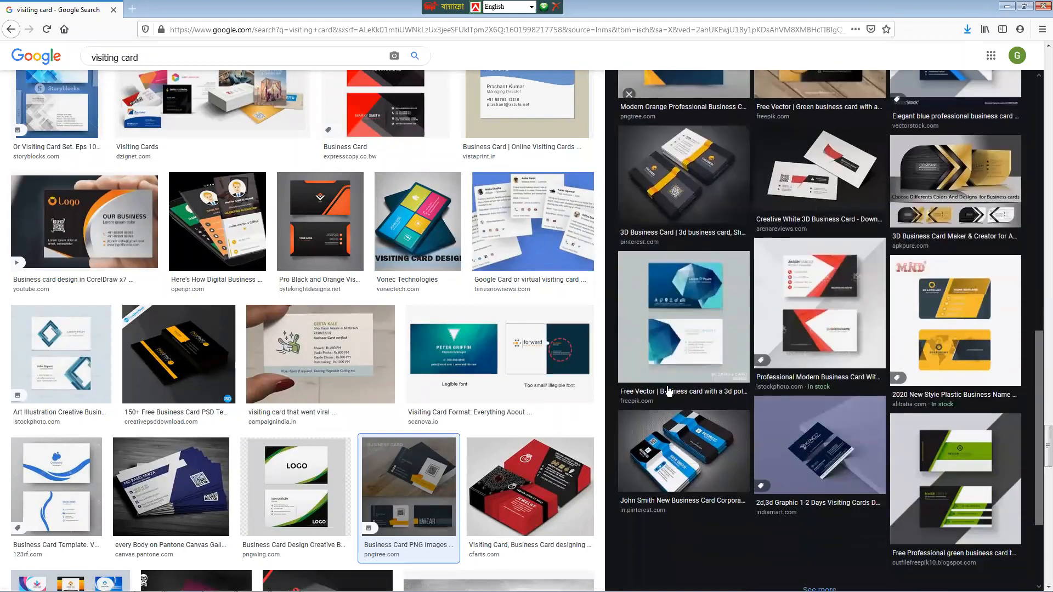
scroll(534, 473, "down", 2)
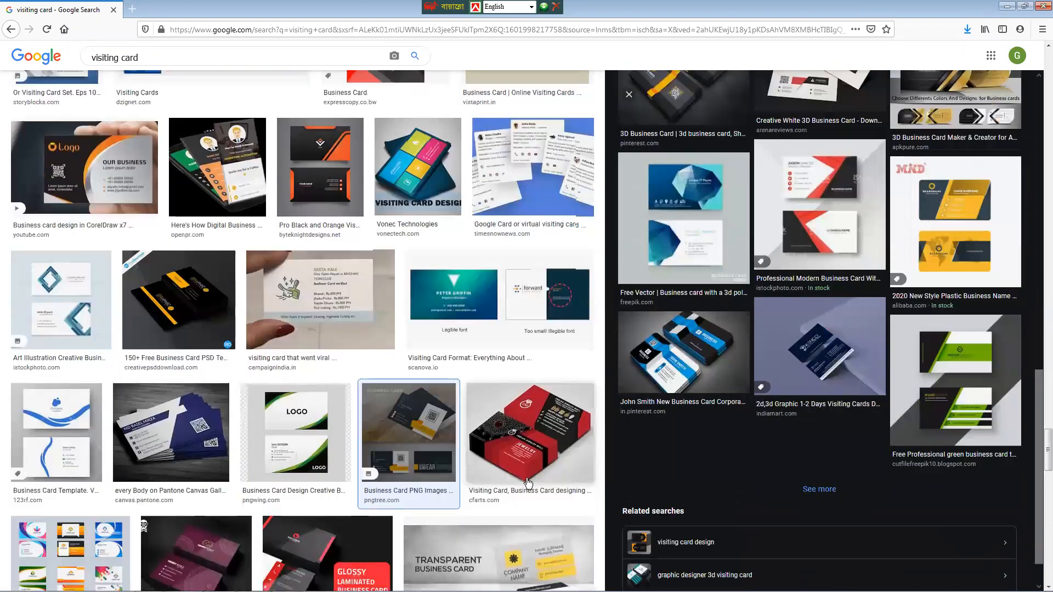
scroll(531, 482, "down", 2)
scroll(518, 473, "down", 2)
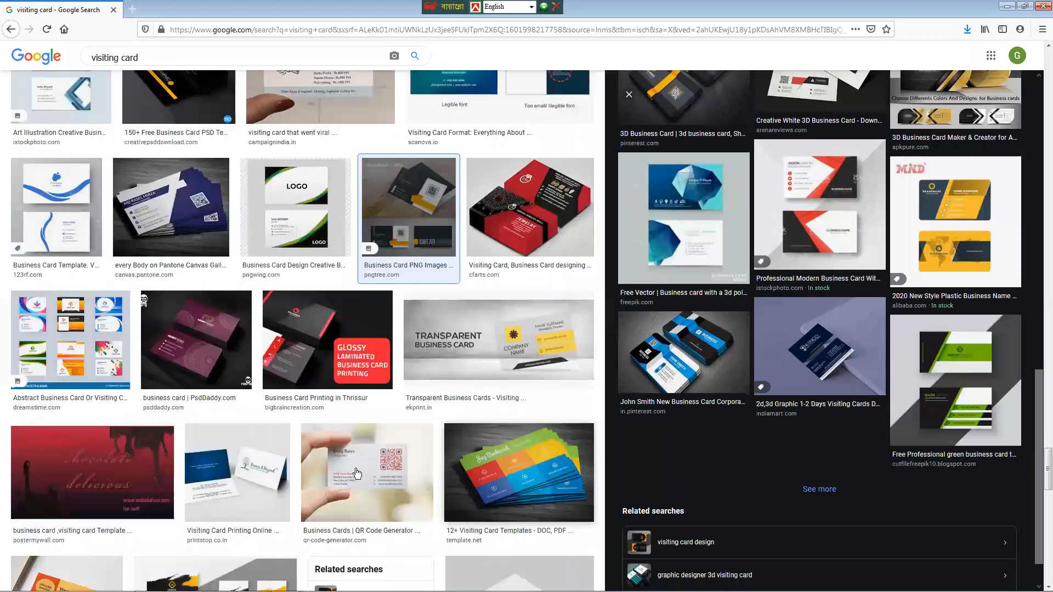
scroll(346, 464, "down", 2)
scroll(332, 465, "down", 2)
scroll(331, 465, "down", 4)
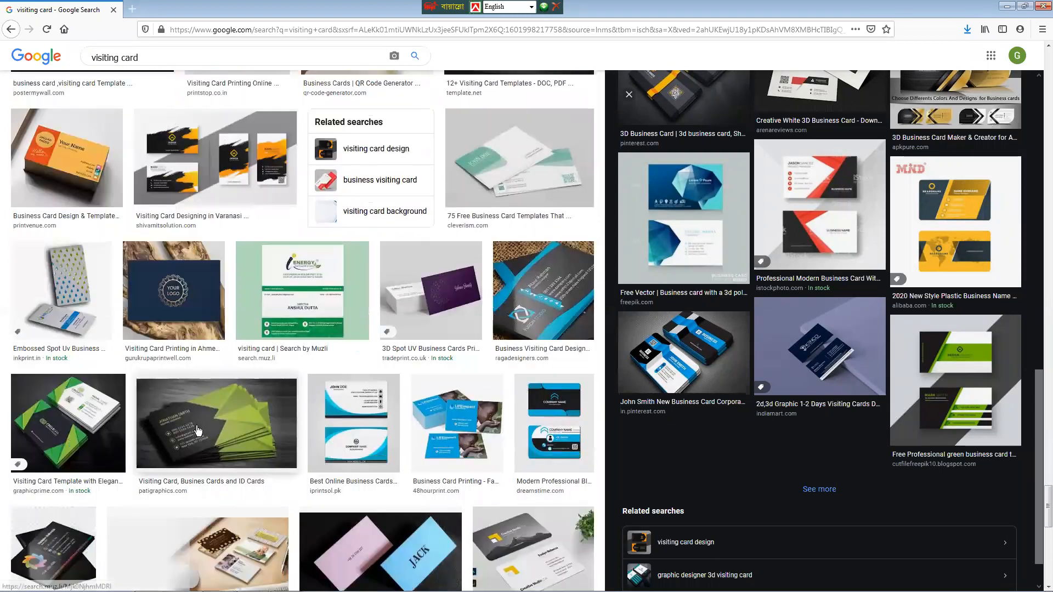
- From the green Pati Graphics card, open the related dark green UpLabs card and save it in 9pm as previewff, declining to replace preview.jpg
left_click(199, 433)
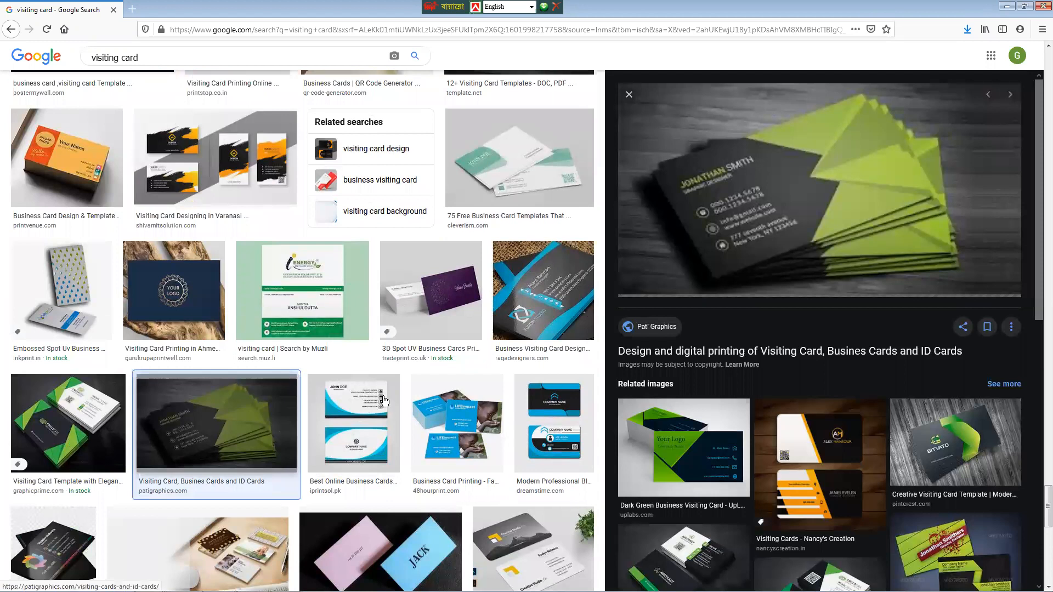
scroll(691, 310, "down", 1)
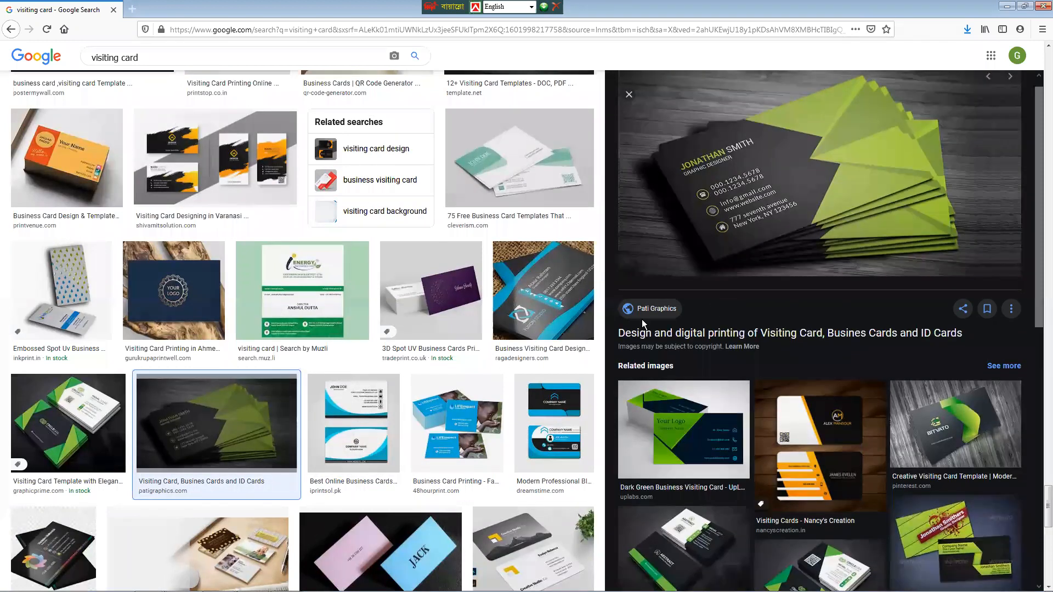
left_click(652, 397)
right_click(808, 218)
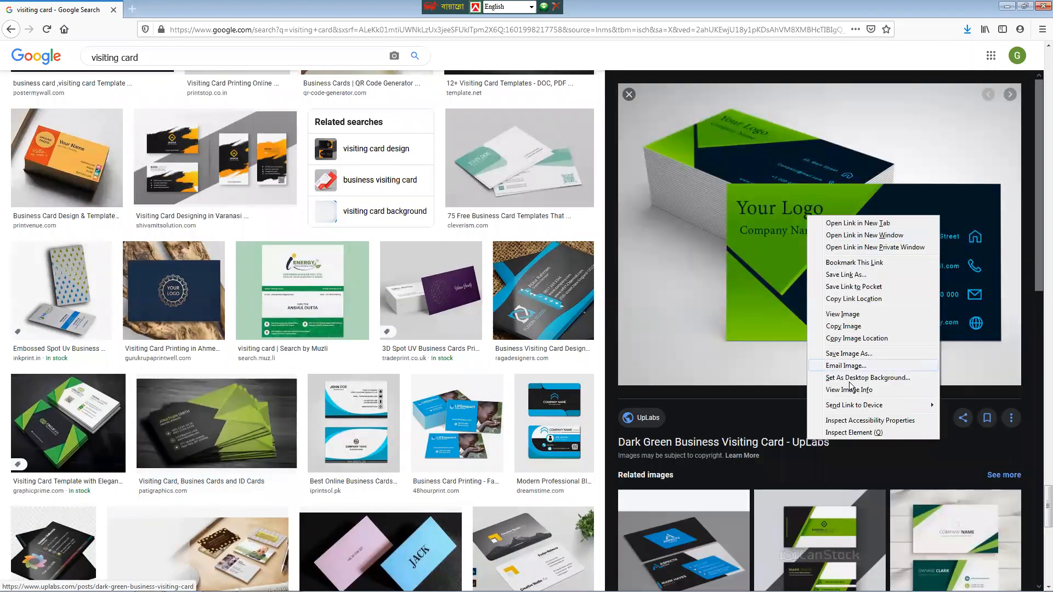
left_click(843, 353)
key("Return")
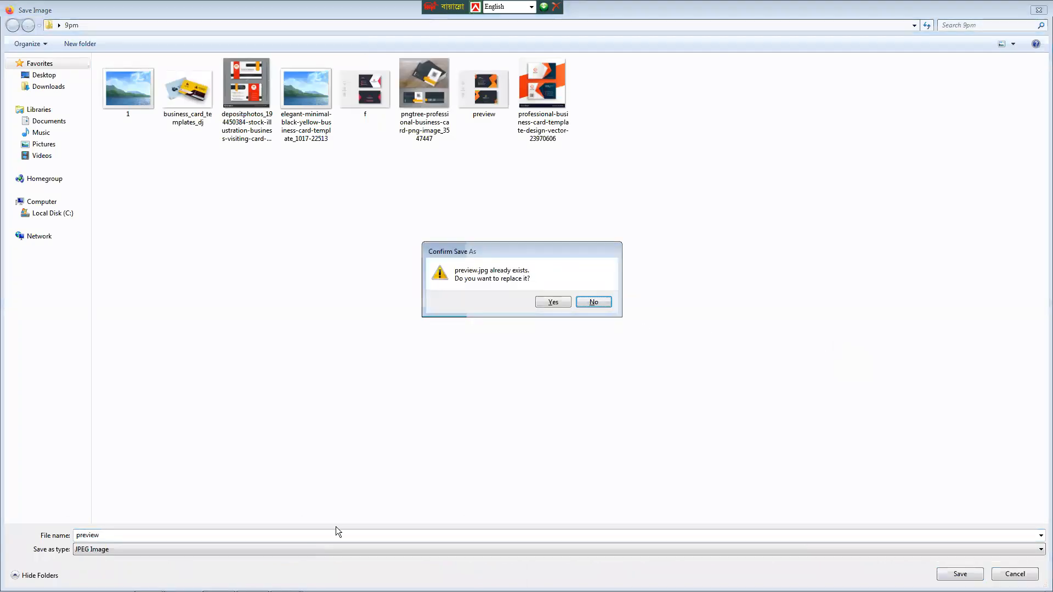
left_click(594, 303)
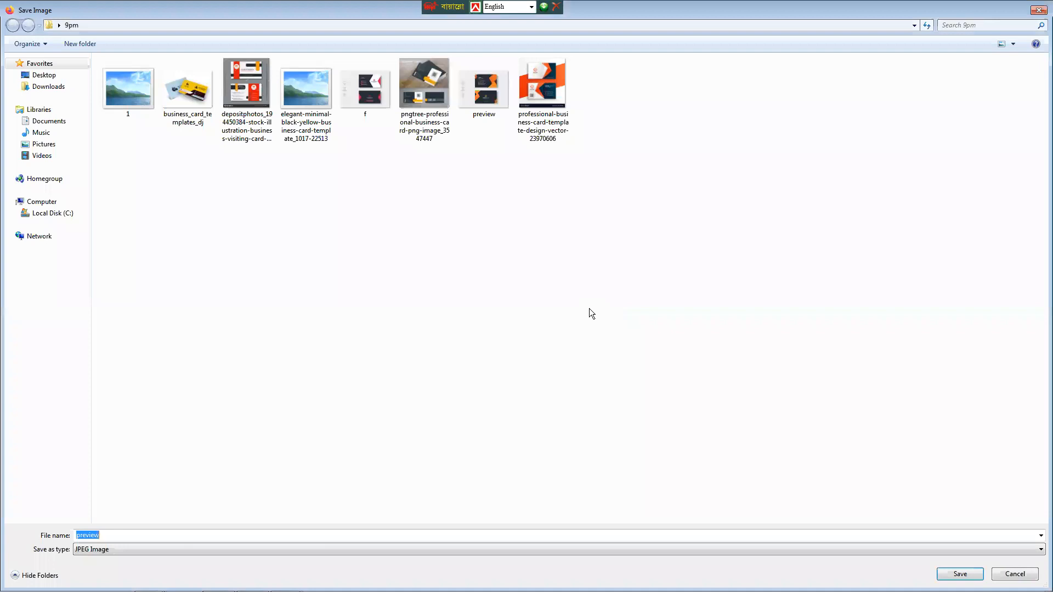
key("Right")
type("ff")
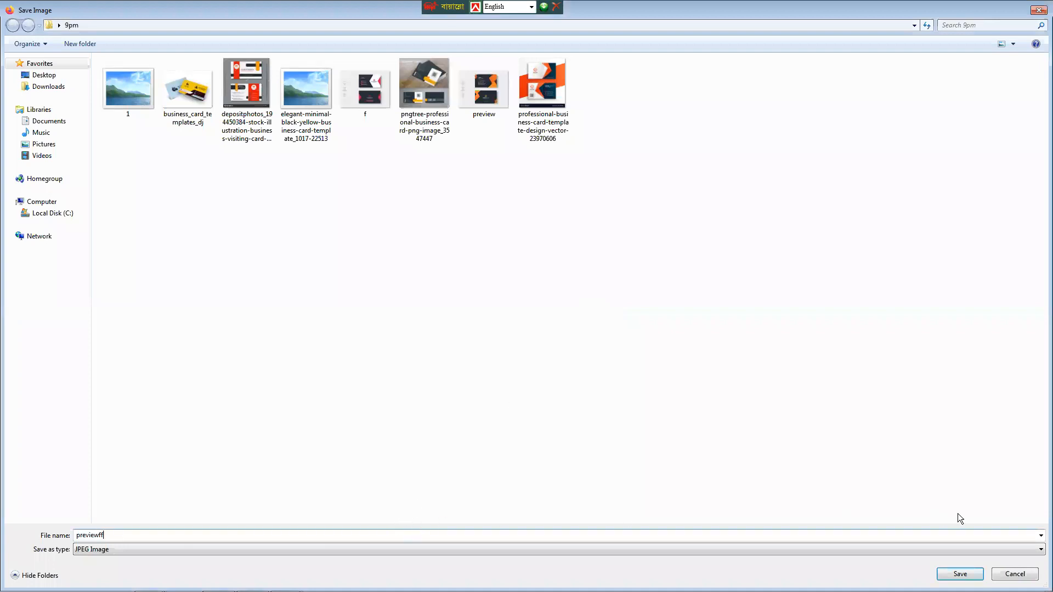
left_click(958, 570)
- Open the related black and blue Daraz business card and save its image as fgf
scroll(738, 404, "down", 5)
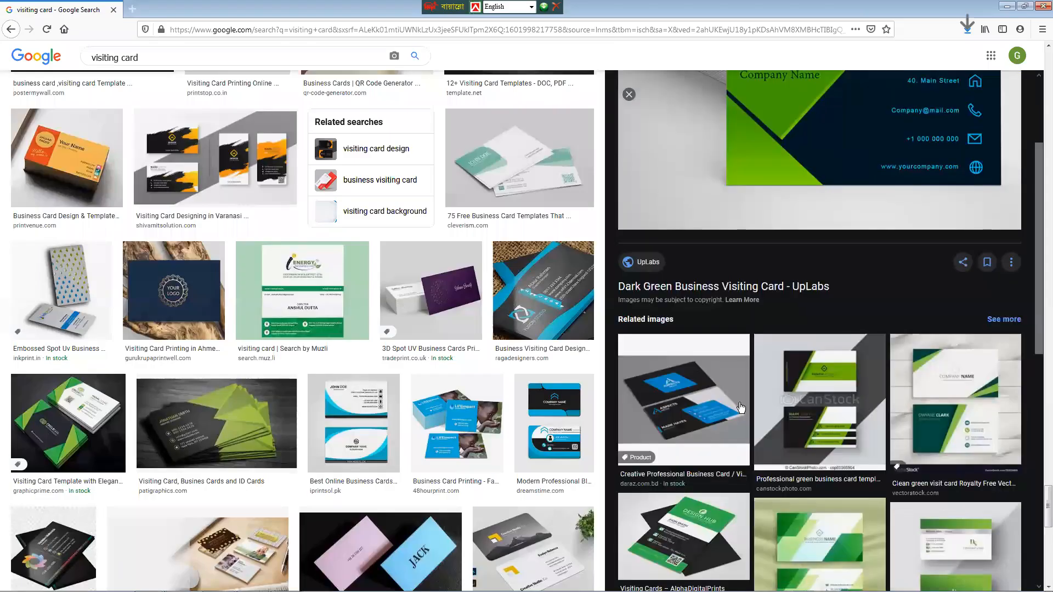
scroll(702, 370, "down", 1)
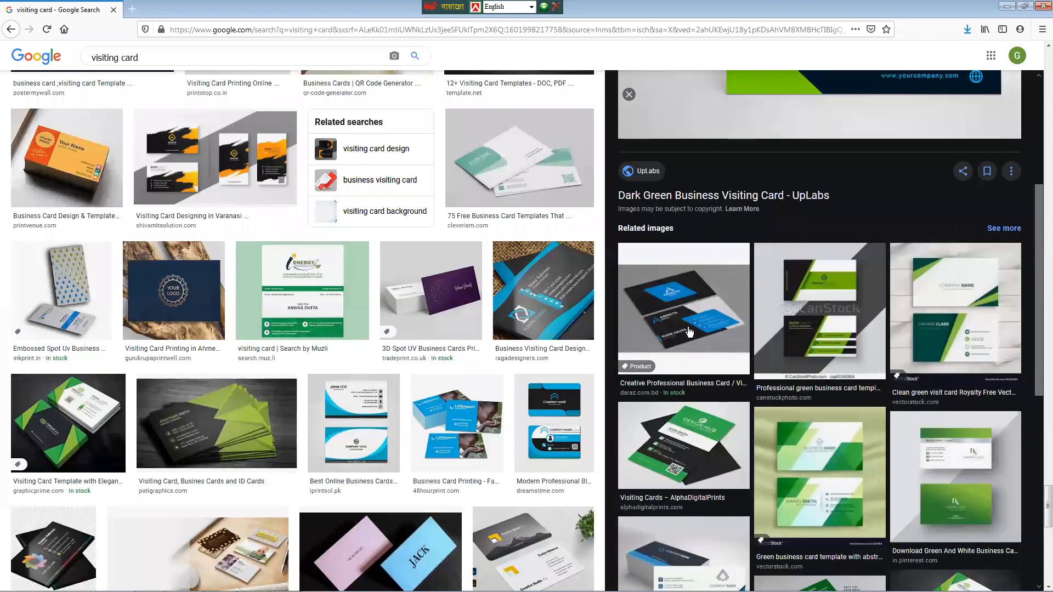
left_click(689, 330)
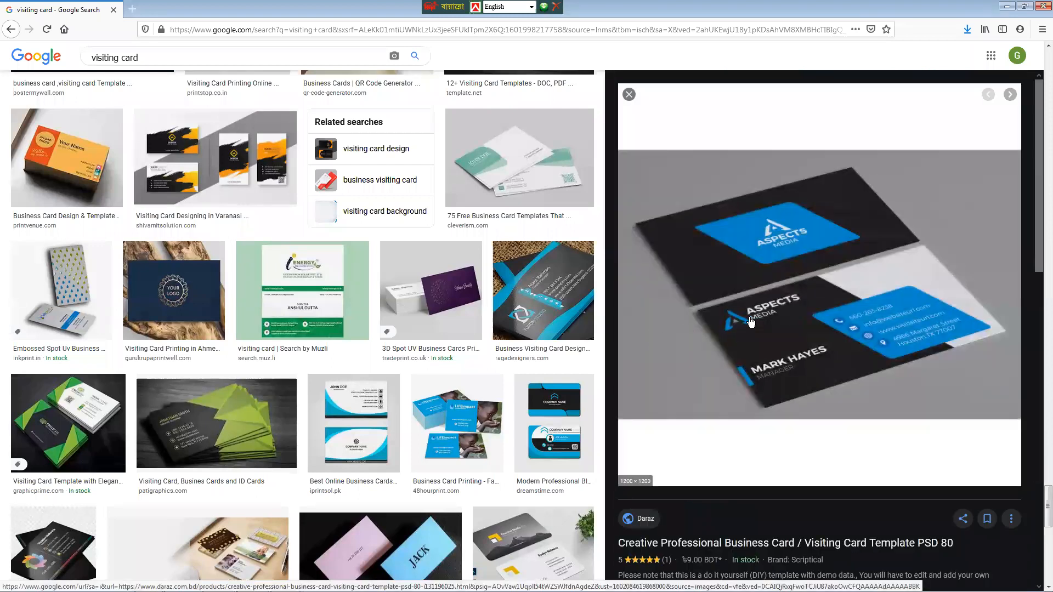
scroll(781, 340, "down", 1)
right_click(707, 290)
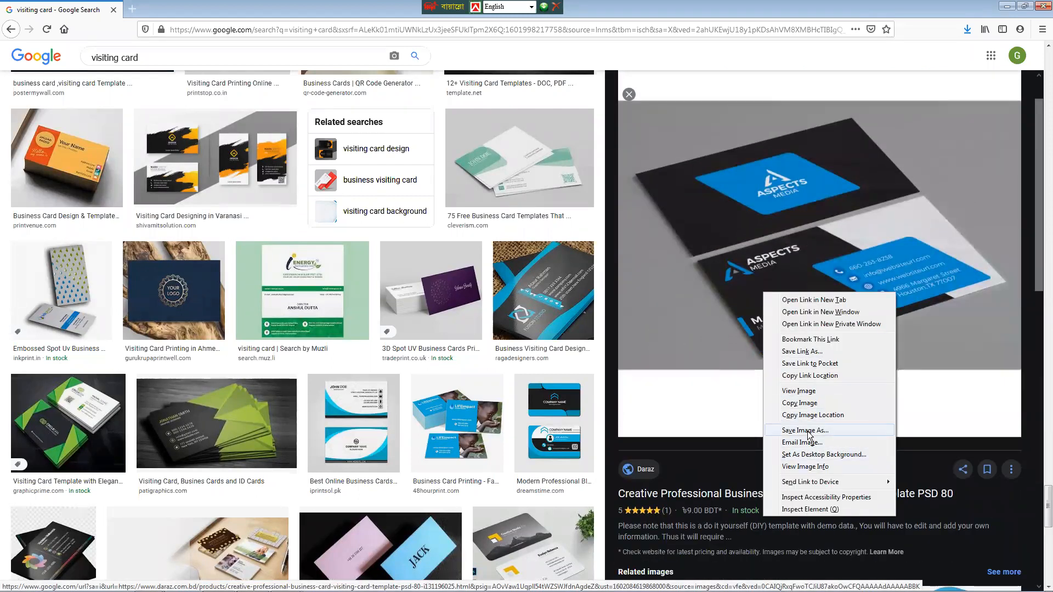
left_click(773, 436)
type("fgf")
key("Return")
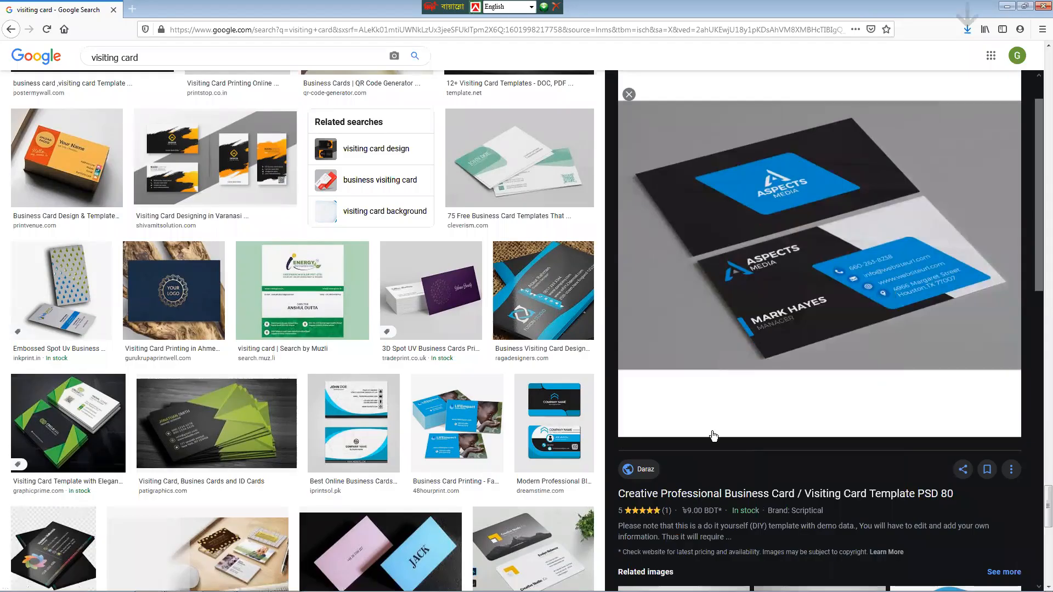
- Examine the images related to the blue Daraz card and look further through the visiting card search results
scroll(790, 439, "down", 3)
scroll(791, 441, "down", 6)
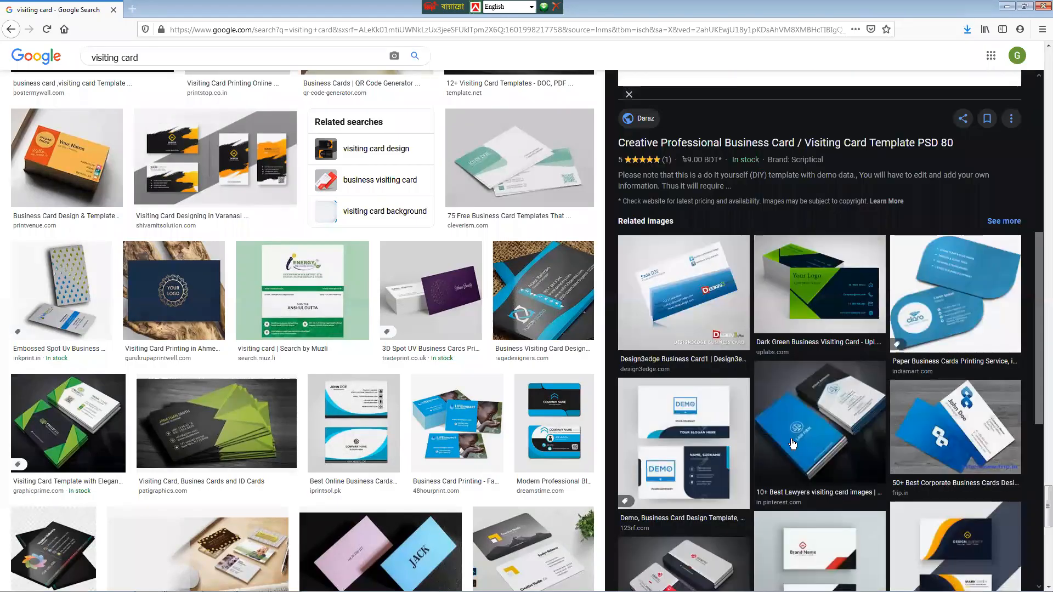
scroll(791, 441, "down", 4)
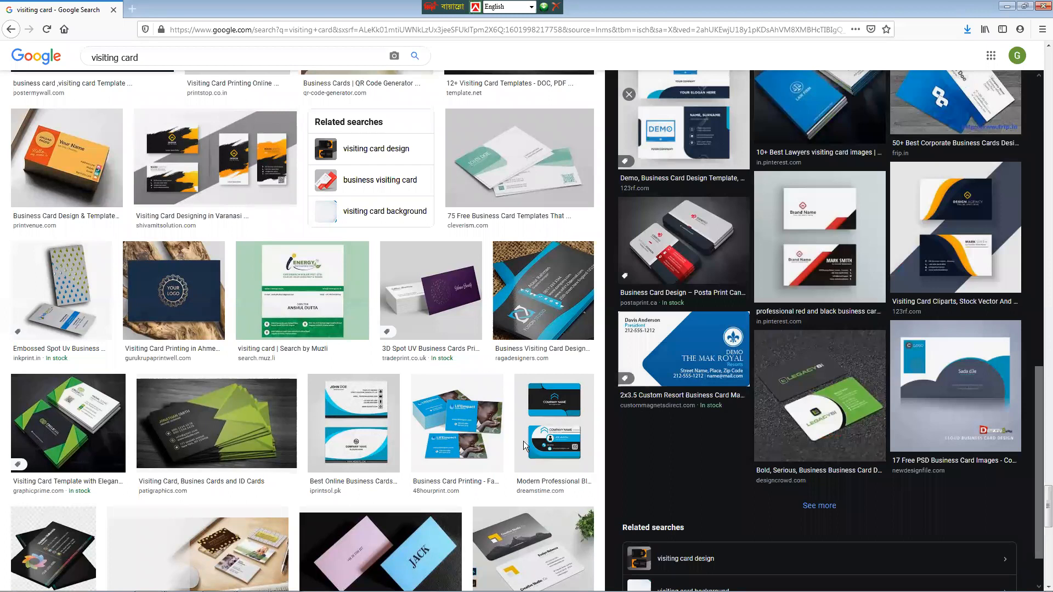
scroll(524, 451, "down", 2)
scroll(297, 481, "down", 4)
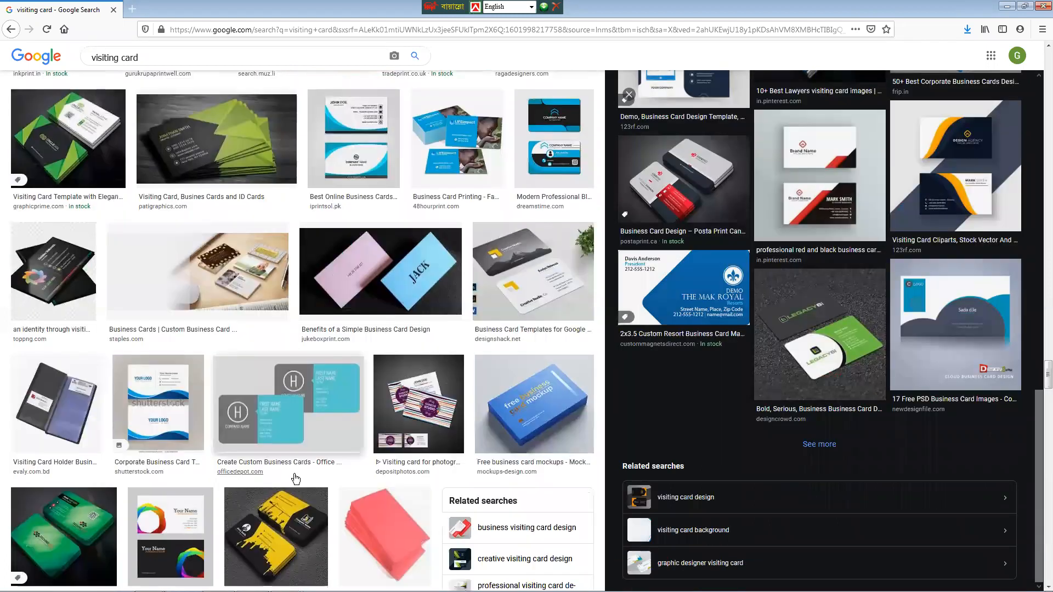
scroll(295, 477, "down", 3)
scroll(296, 478, "down", 3)
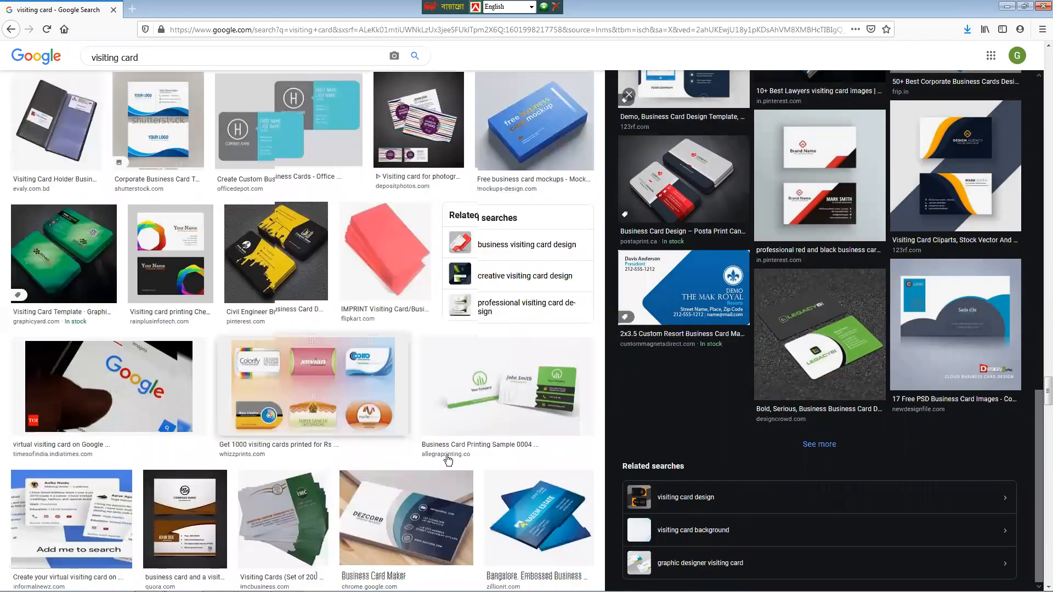
scroll(447, 458, "down", 3)
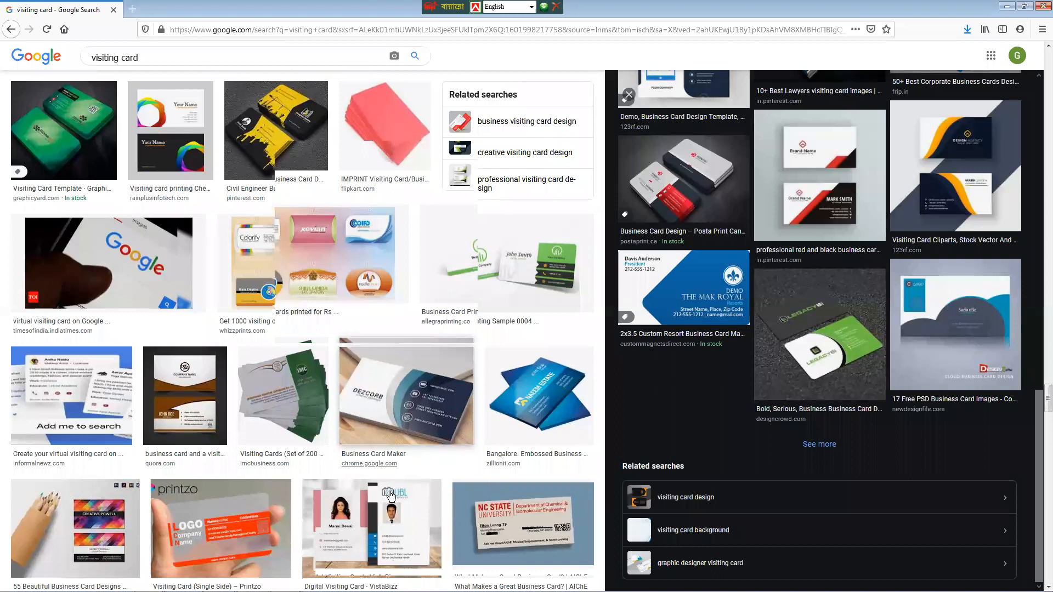
scroll(323, 484, "down", 3)
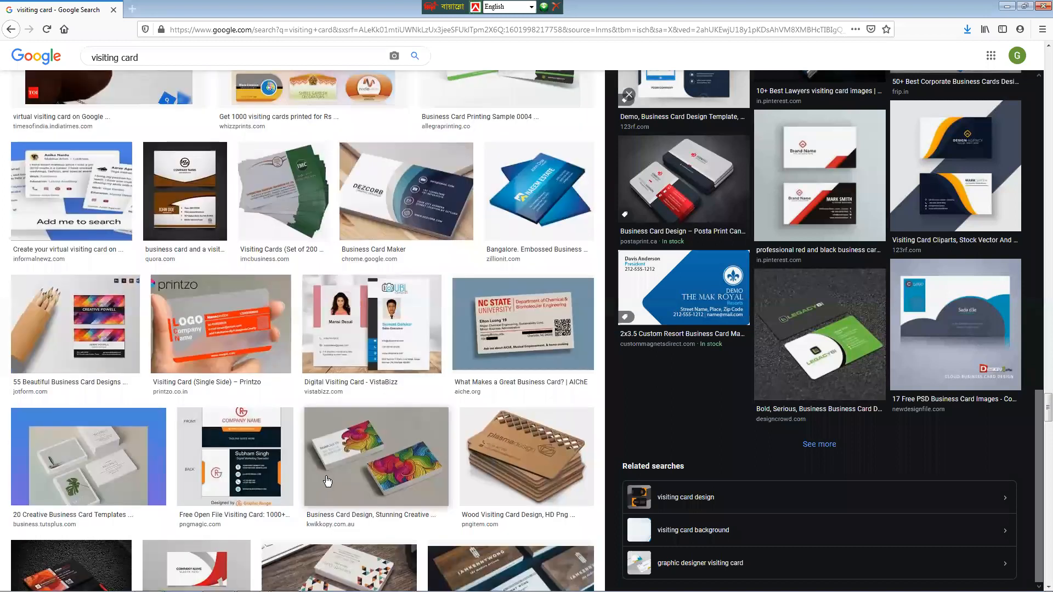
scroll(326, 493, "down", 5)
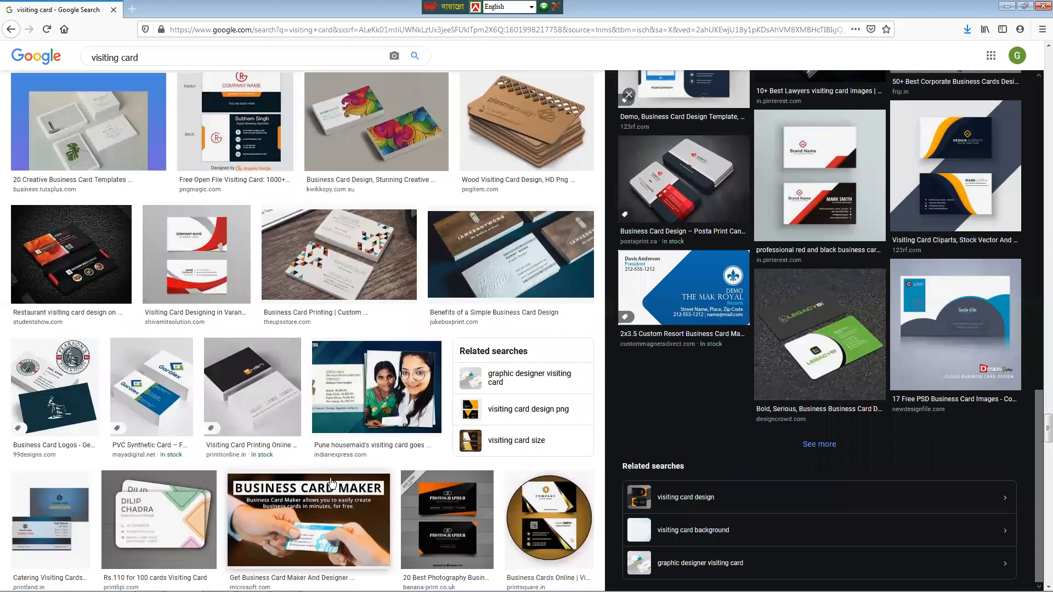
scroll(331, 483, "down", 3)
scroll(290, 465, "down", 2)
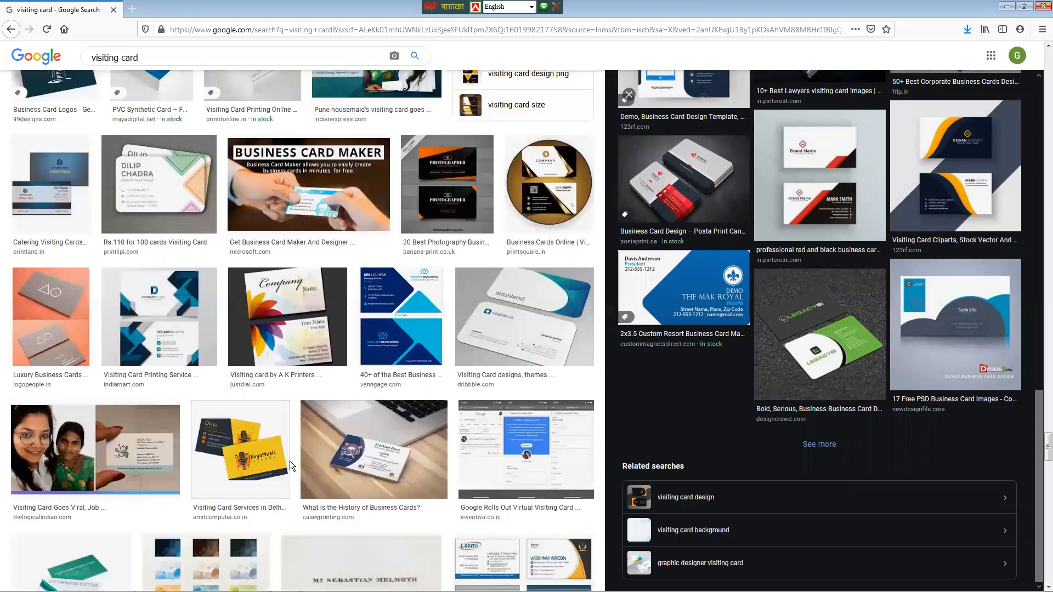
scroll(291, 466, "down", 3)
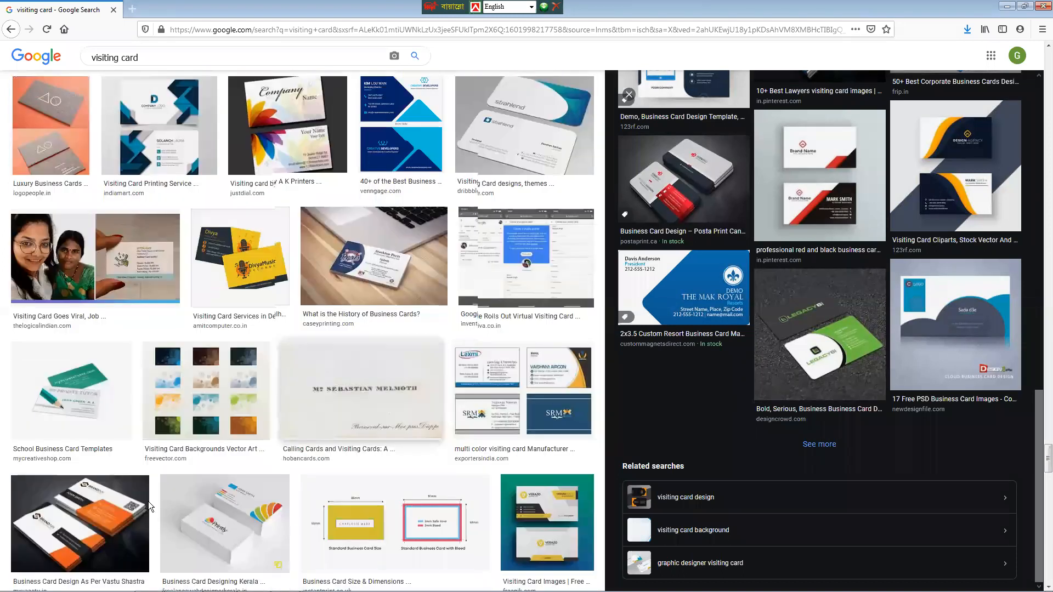
- Save the orange my vaastu card as design-card and the related orange and white Digital Marketing card as visiting-card in the 9pm folder
key("Right")
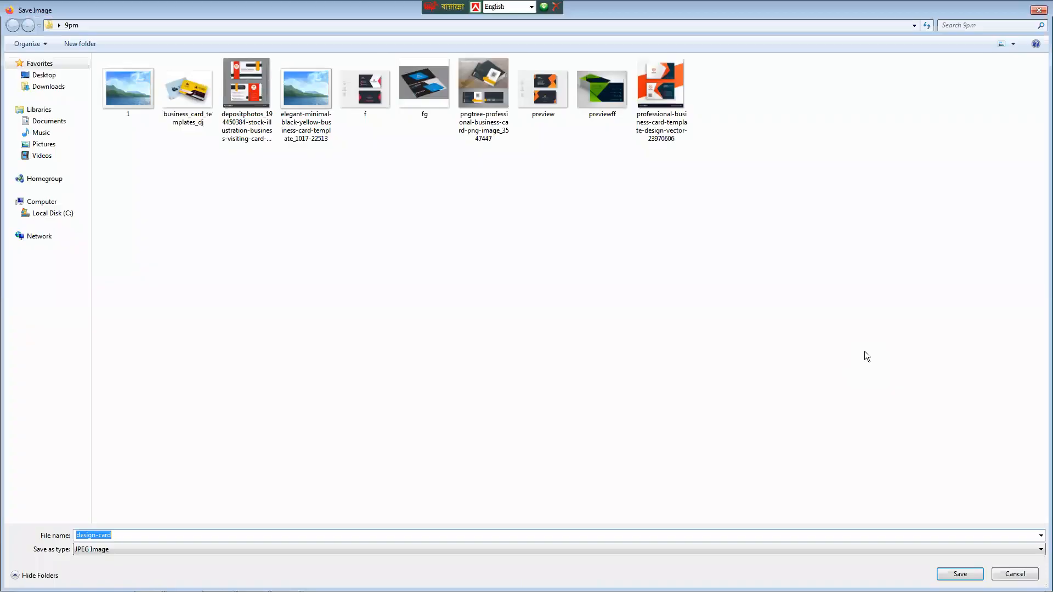
key("Return")
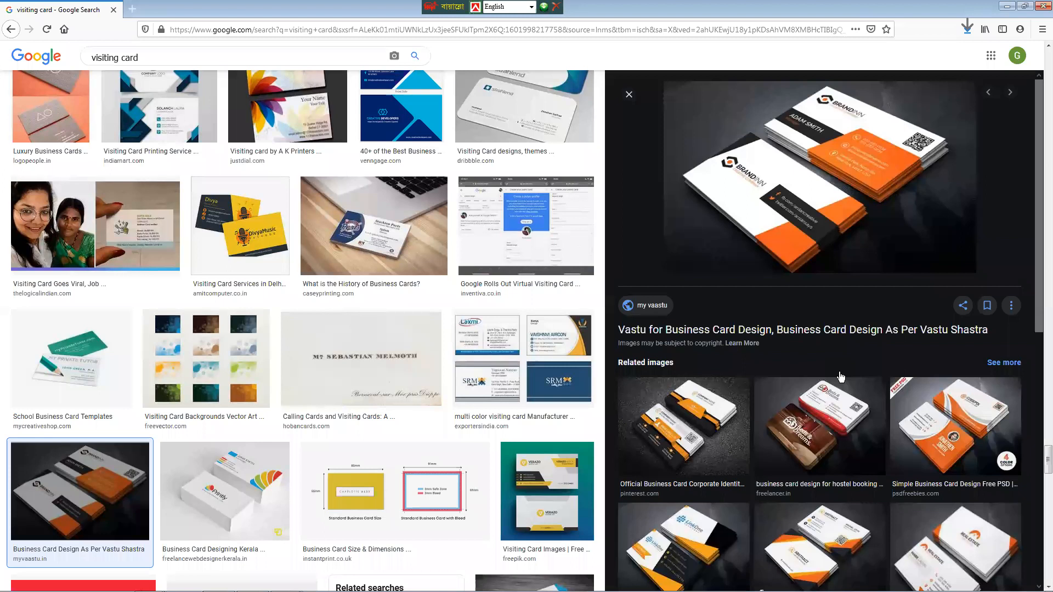
left_click(783, 453)
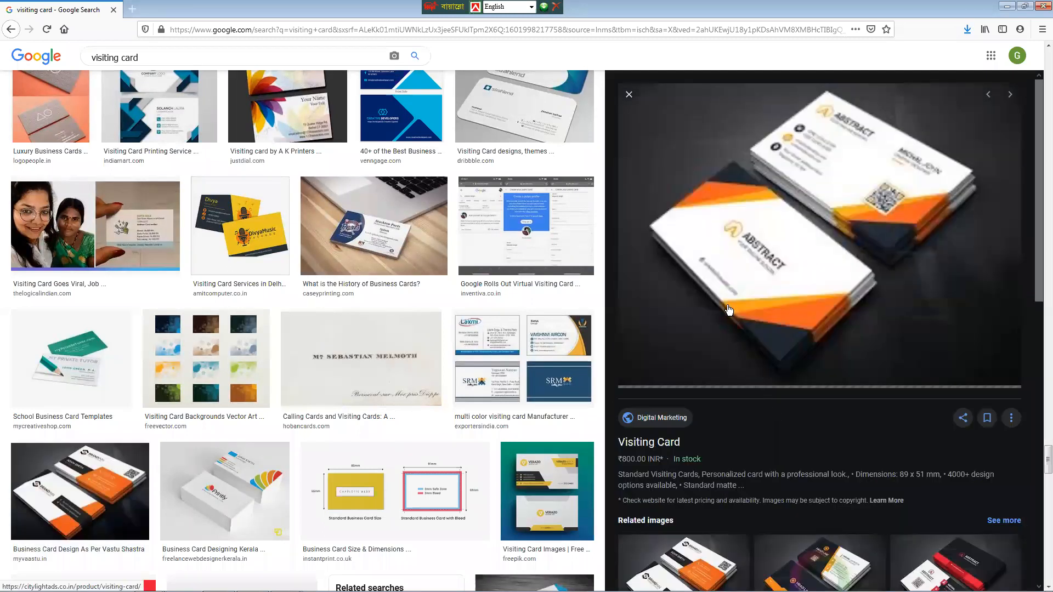
right_click(796, 251)
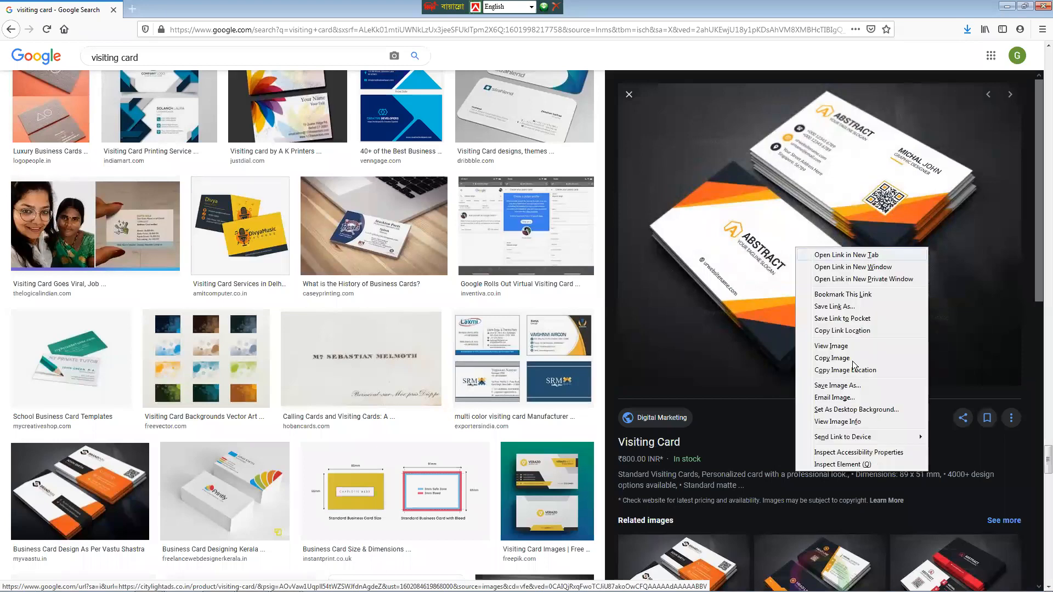
left_click(837, 386)
key("Return")
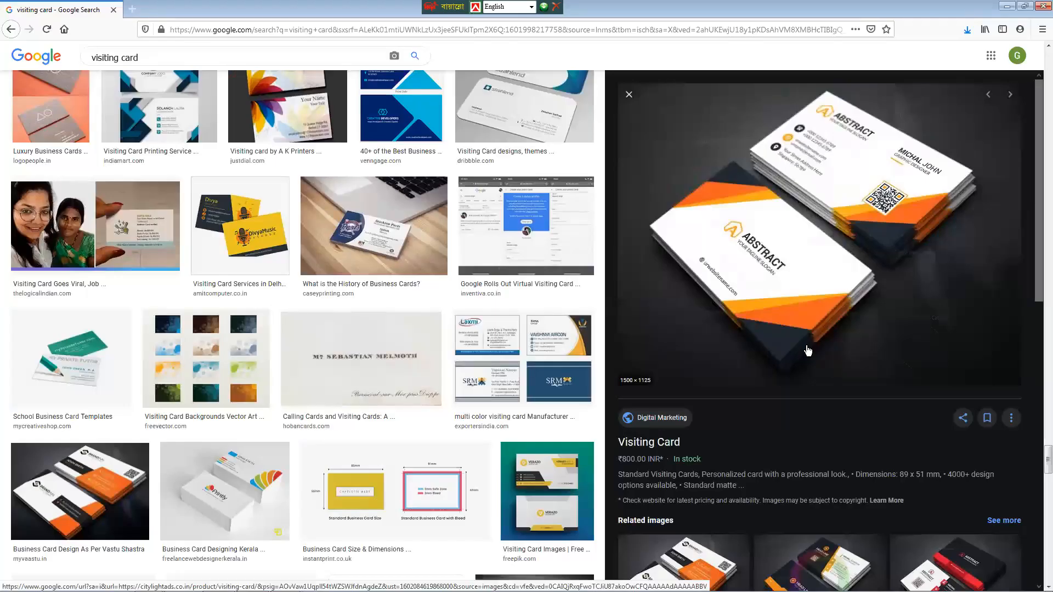
- Open the related red and black Templates Catalog card and save it in 9pm as Professional-Visiting-Card-Template-2
scroll(616, 403, "down", 2)
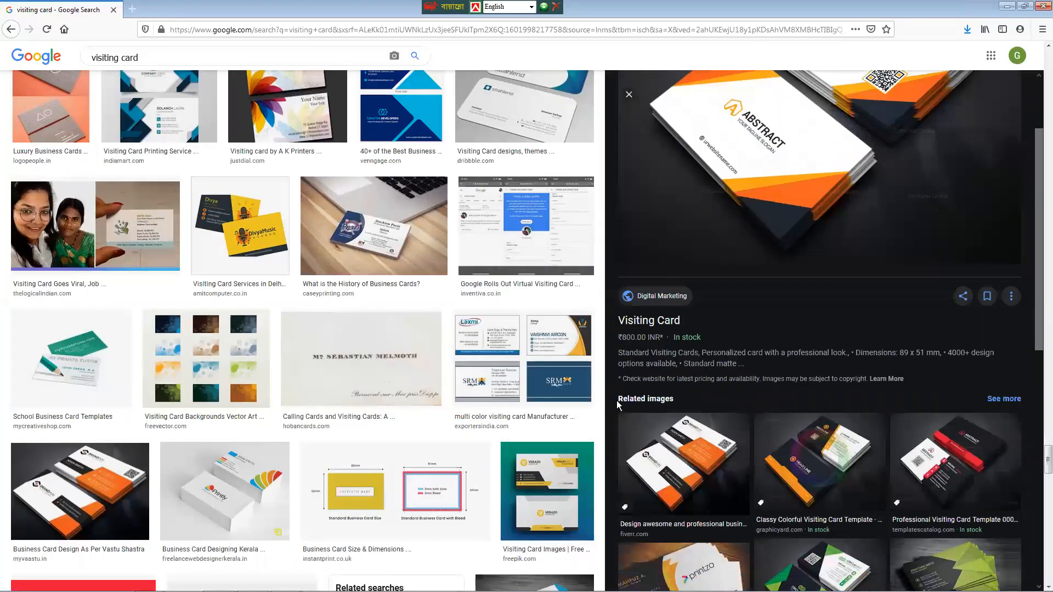
scroll(616, 401, "down", 1)
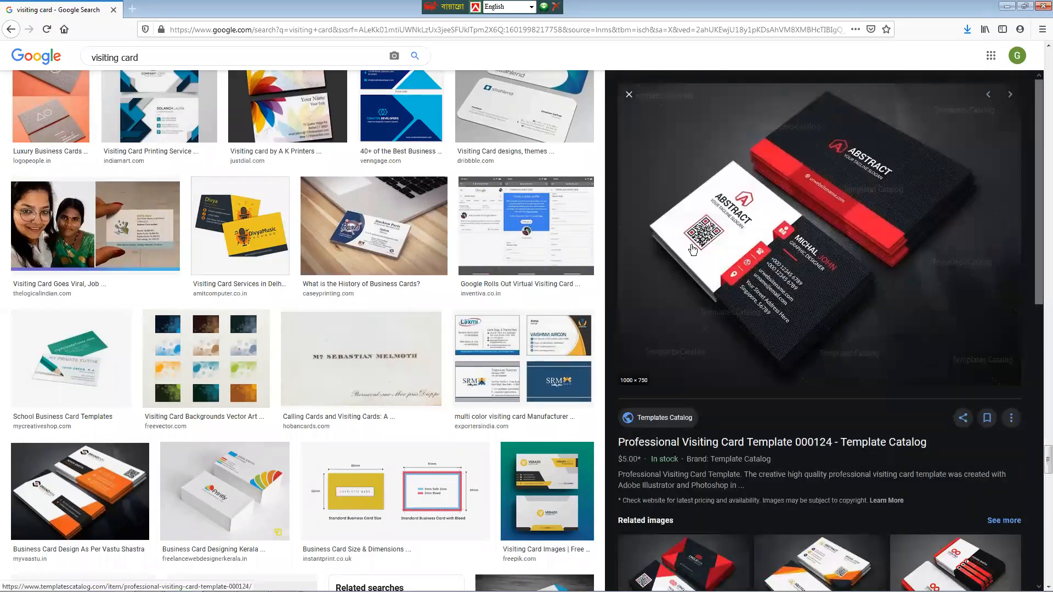
right_click(772, 389)
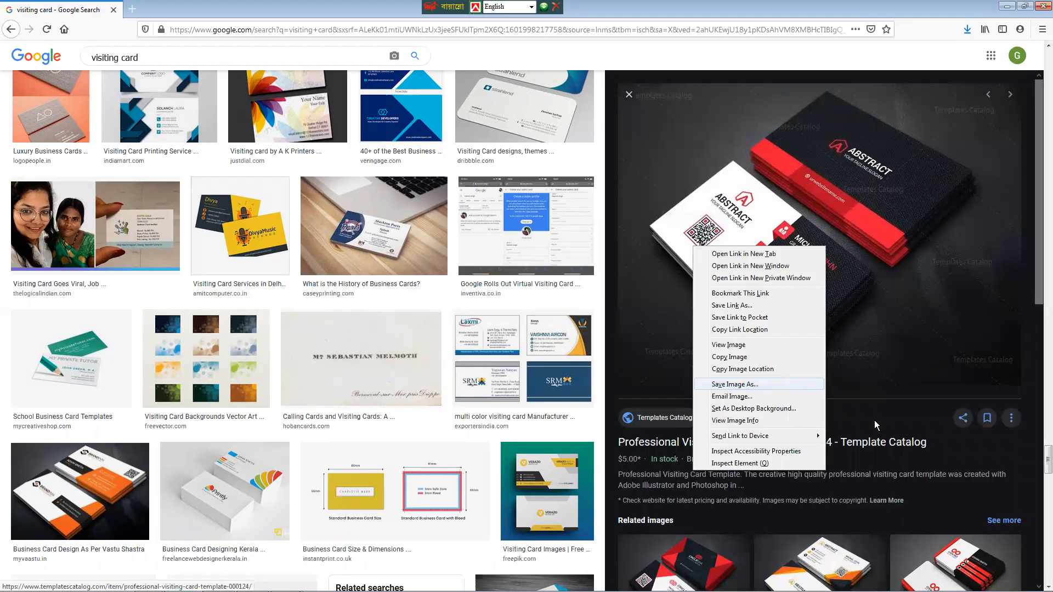
left_click(955, 572)
- Open the related green Elegant Visiting Card Template and save its image in 9pm as Elegant-Visiting-Card-Template-5-1
scroll(810, 400, "down", 3)
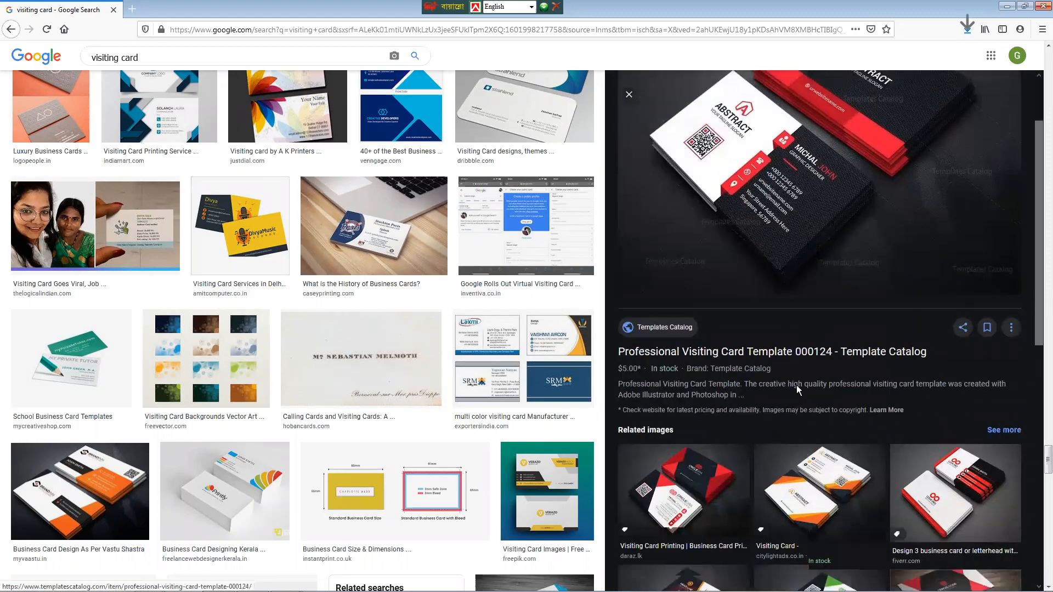
scroll(796, 385, "down", 2)
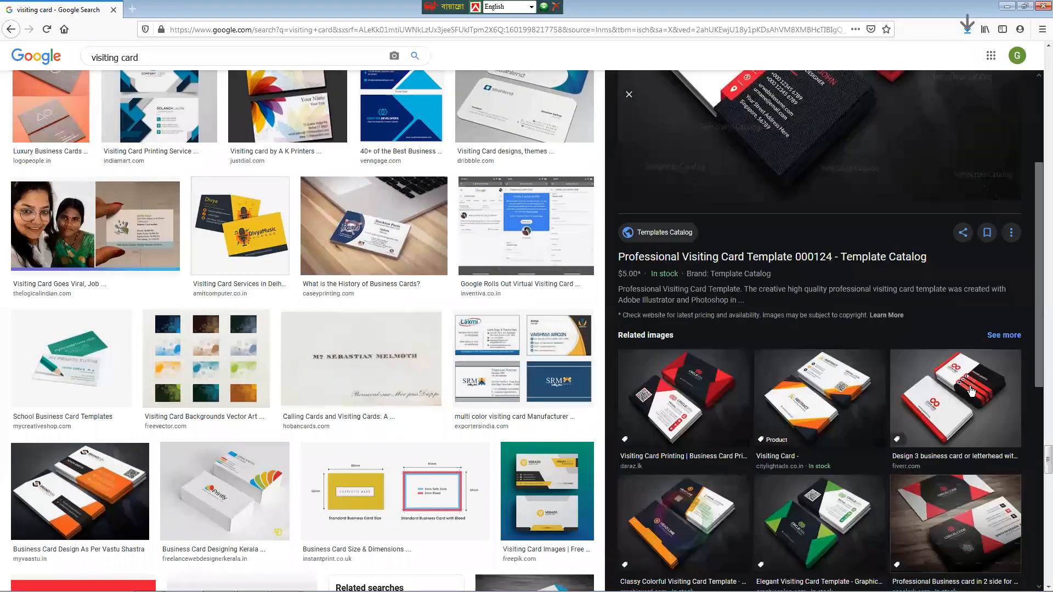
scroll(969, 390, "down", 2)
left_click(828, 386)
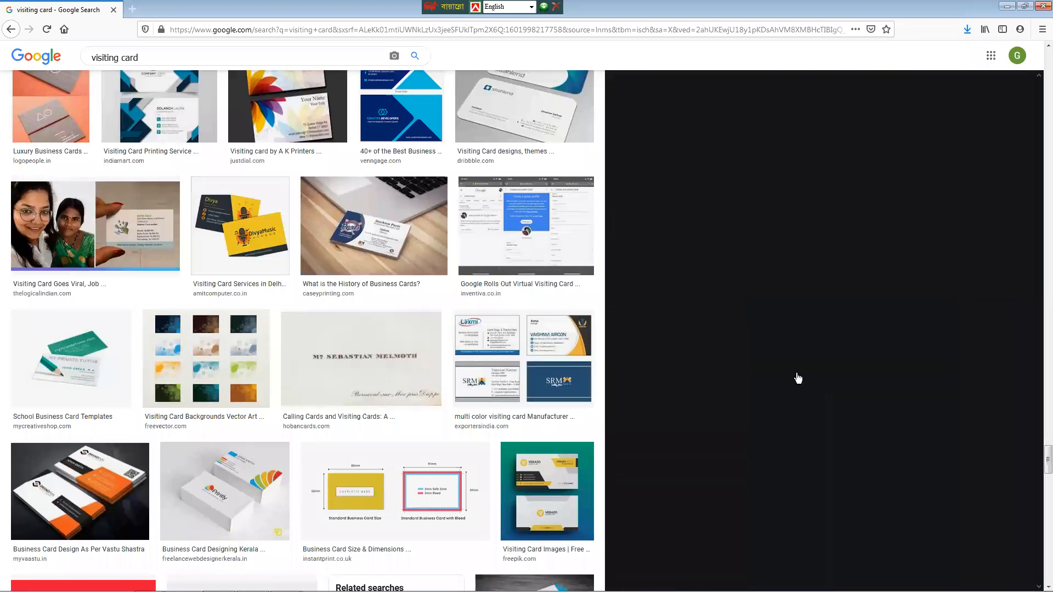
right_click(679, 260)
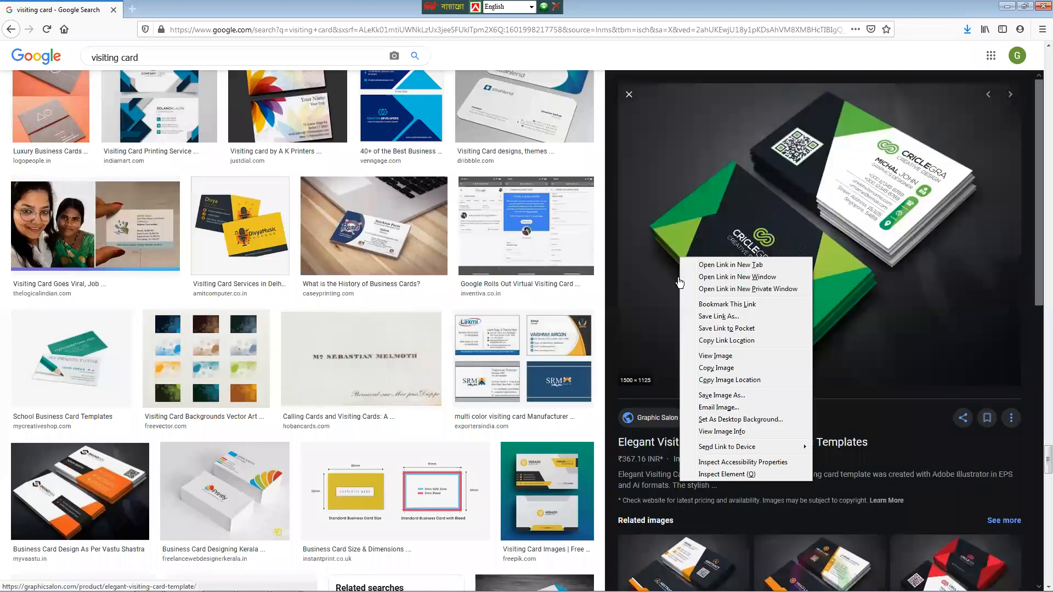
left_click(722, 395)
left_click(953, 572)
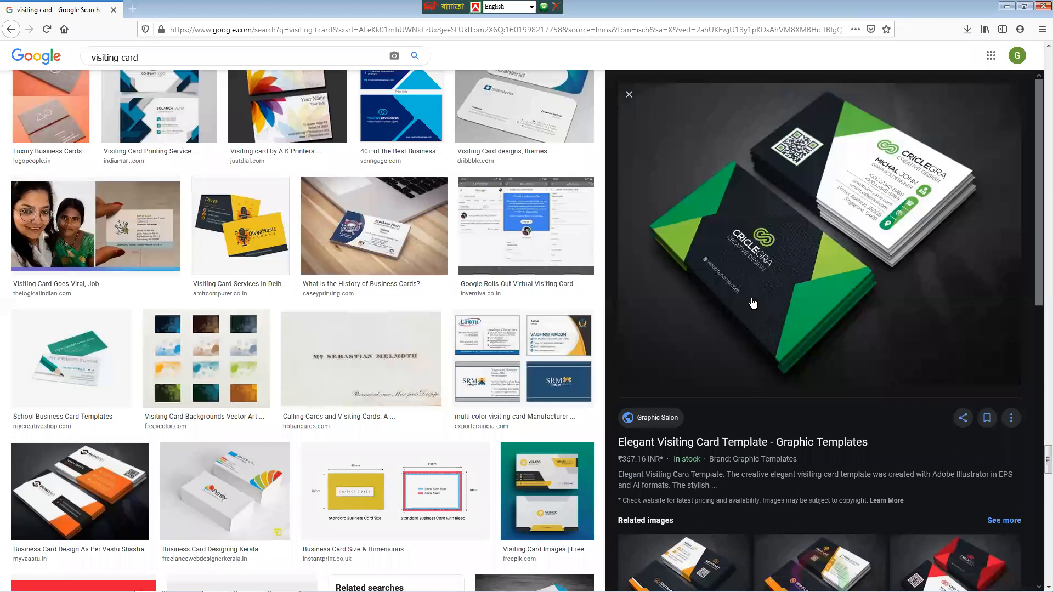
- From the Dark Elegant Business Card Template, open the related blue EPS Sleek card and save it in 9pm as EPS-Sleek-Business-Card-Design-Template-2
scroll(781, 318, "down", 2)
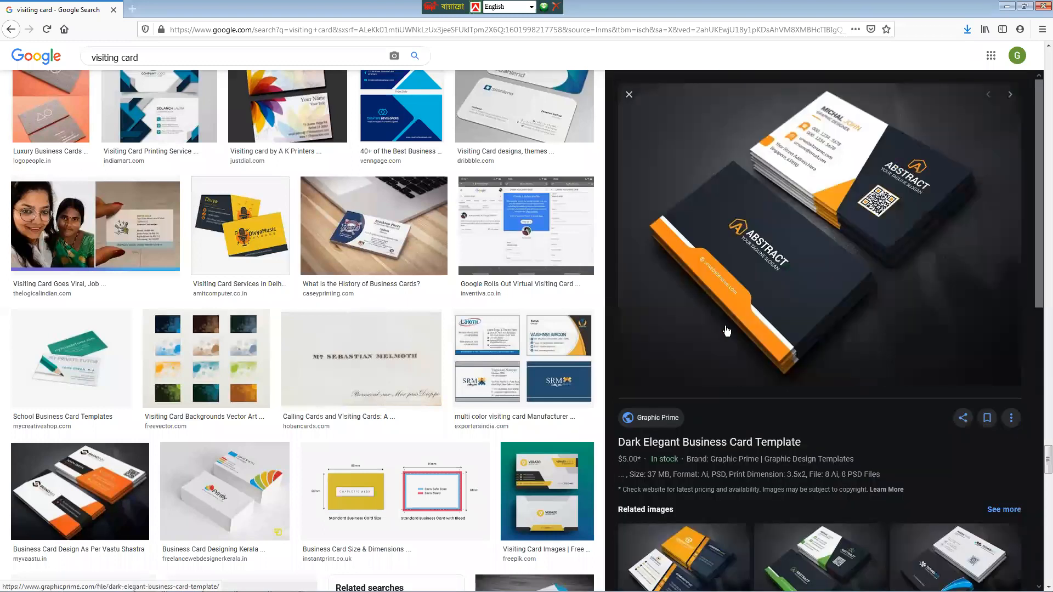
scroll(726, 327, "down", 3)
scroll(726, 323, "down", 2)
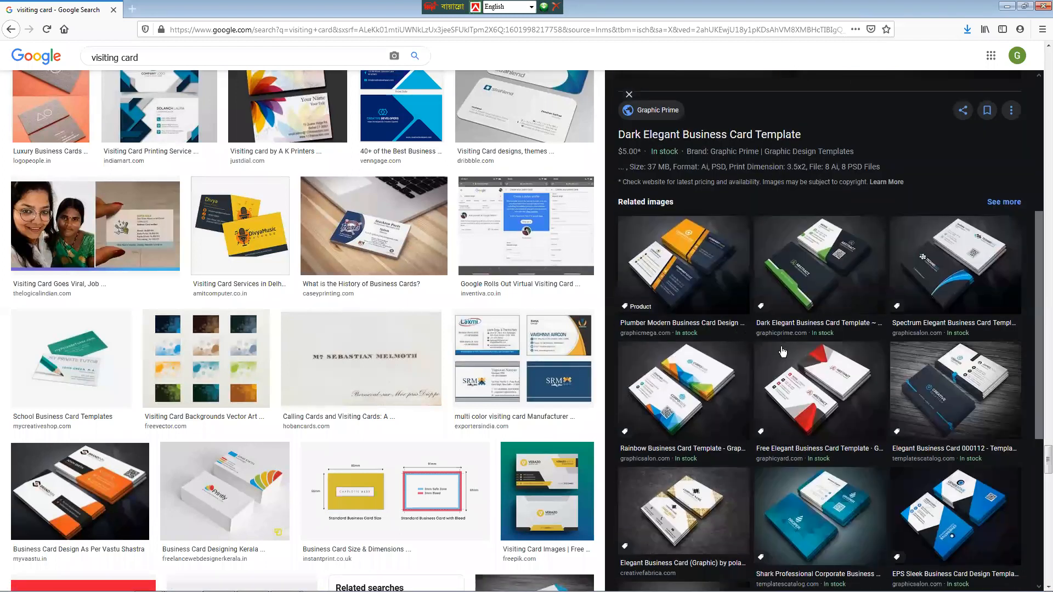
scroll(716, 461, "down", 2)
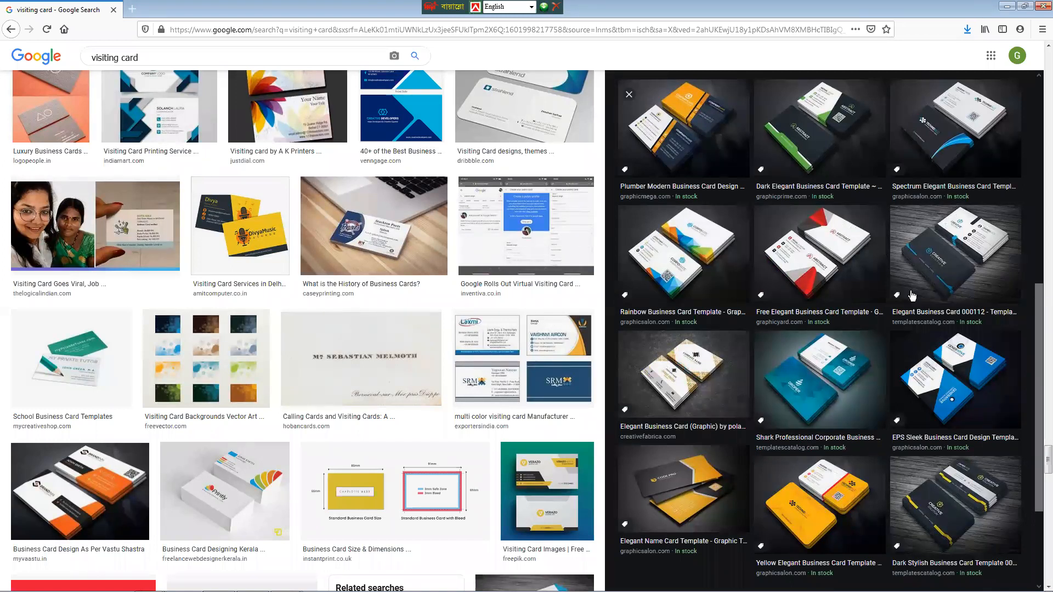
scroll(913, 296, "down", 2)
scroll(800, 298, "up", 10)
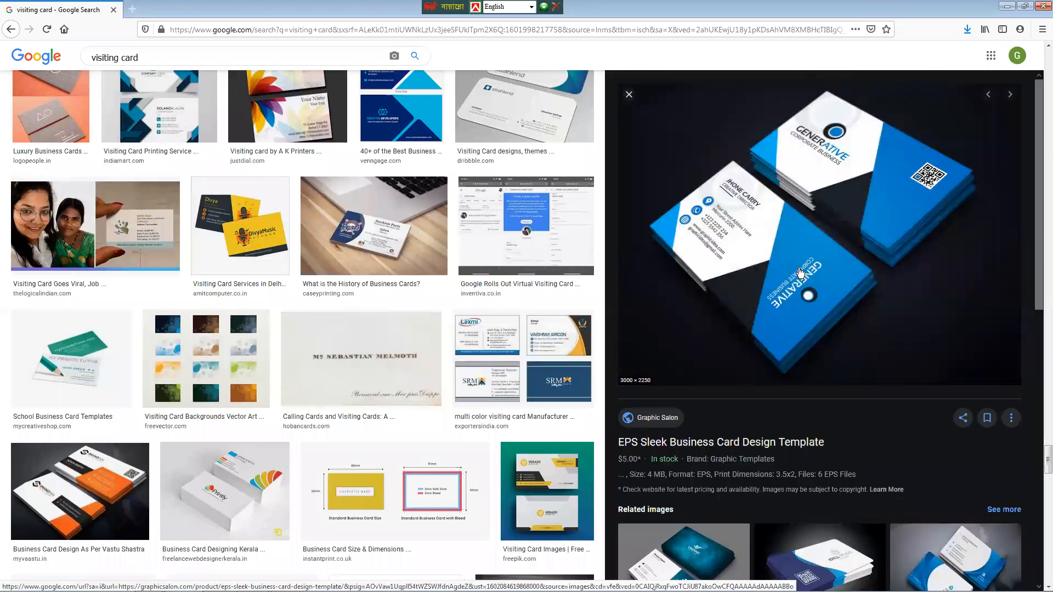
right_click(799, 273)
left_click(830, 408)
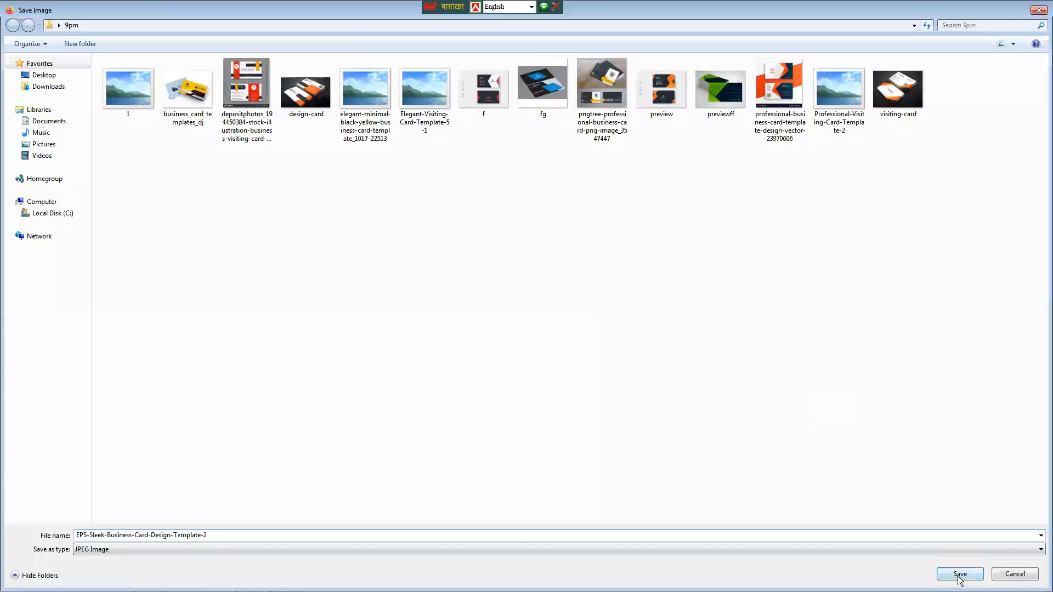
left_click(960, 574)
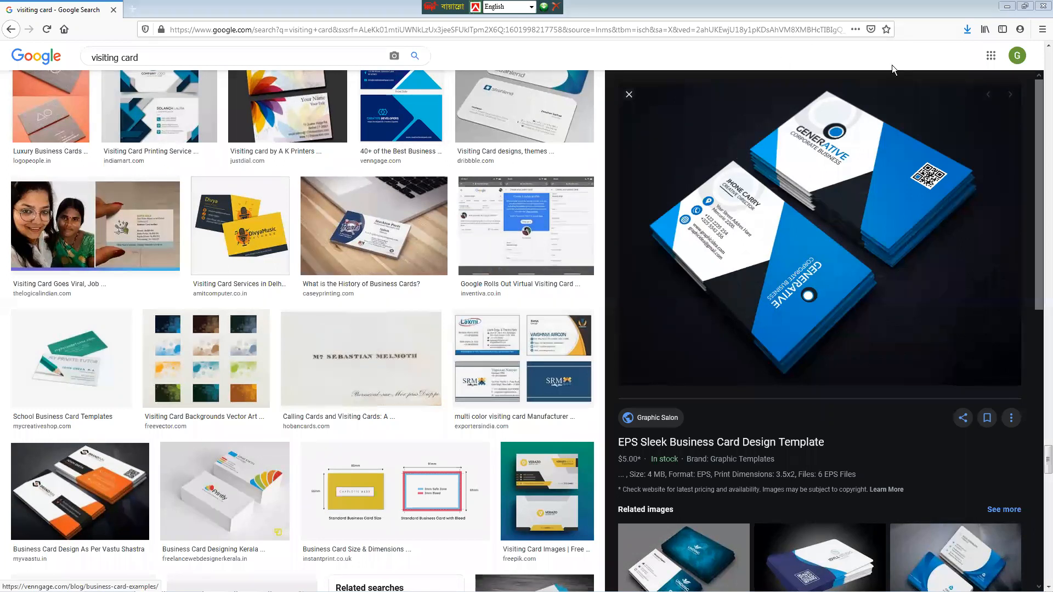
- Switch to Illustrator and create a new A4 print document in landscape orientation
left_click(1007, 8)
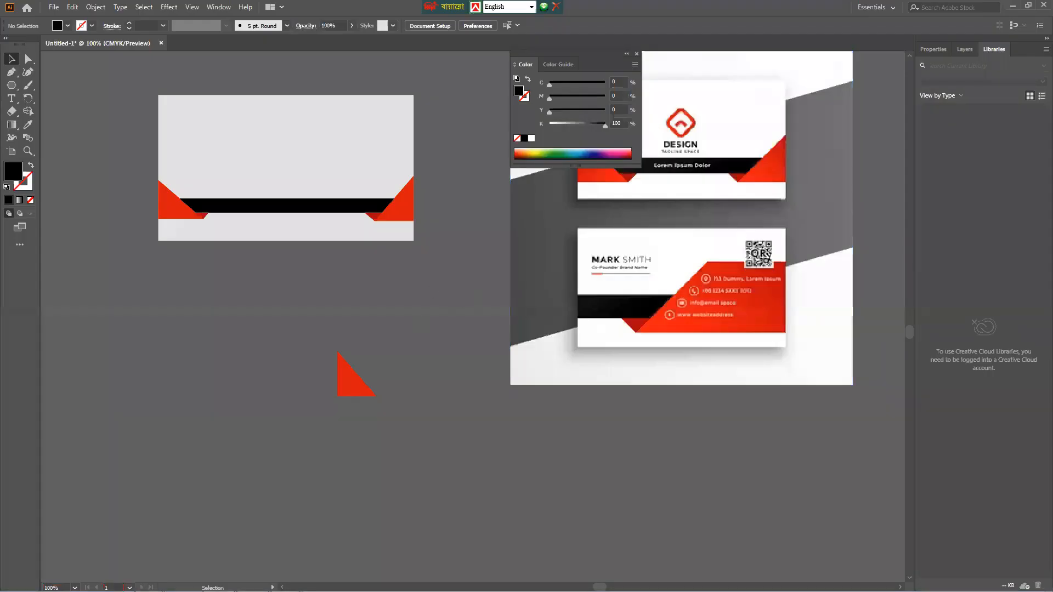
mouse_move(147, 580)
scroll(421, 447, "down", 3)
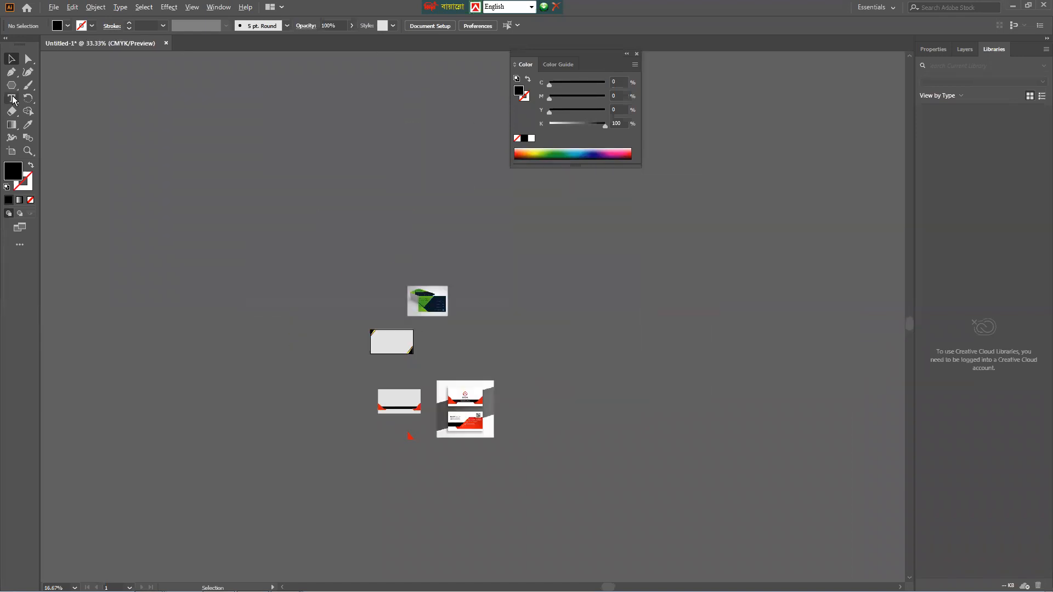
left_click(54, 6)
left_click(74, 19)
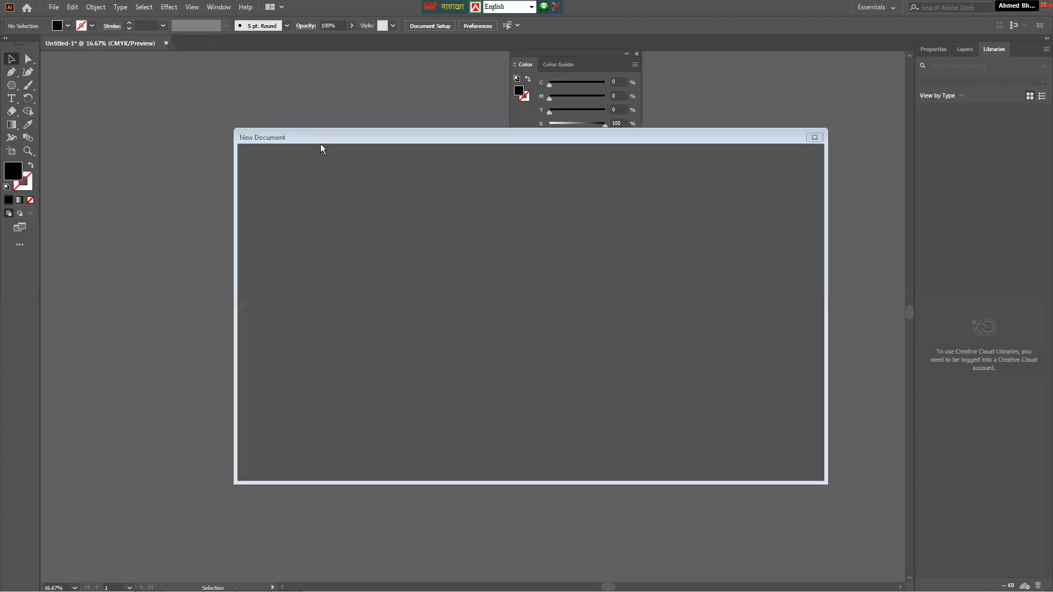
left_click(566, 158)
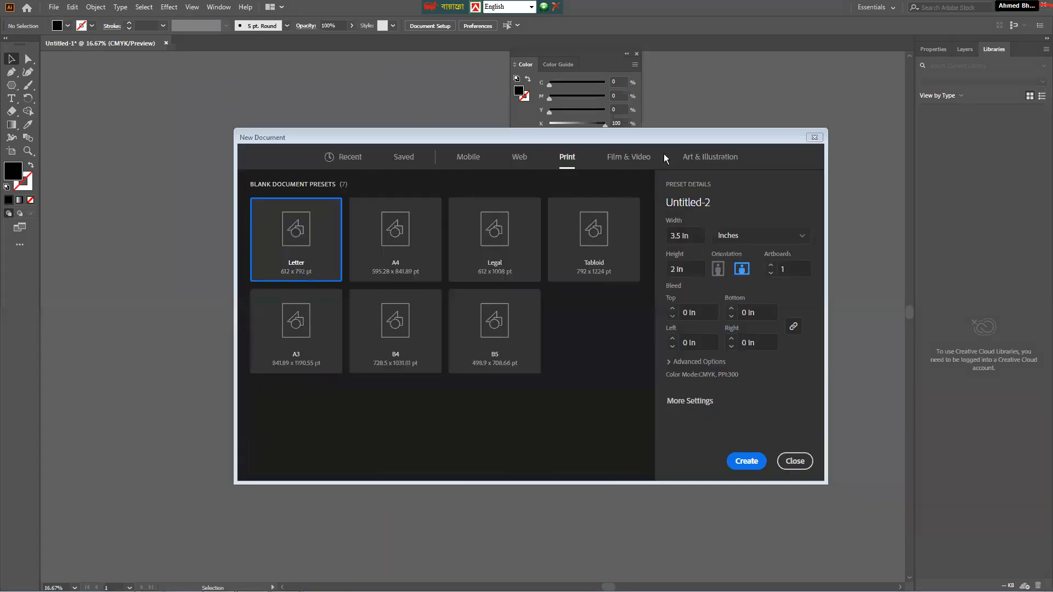
left_click(369, 247)
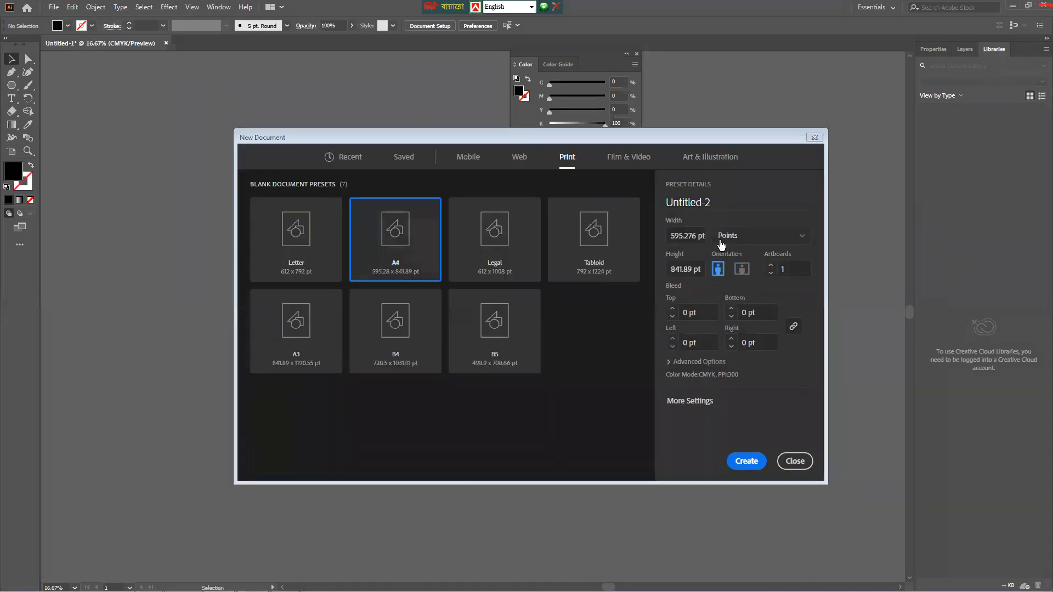
left_click(741, 269)
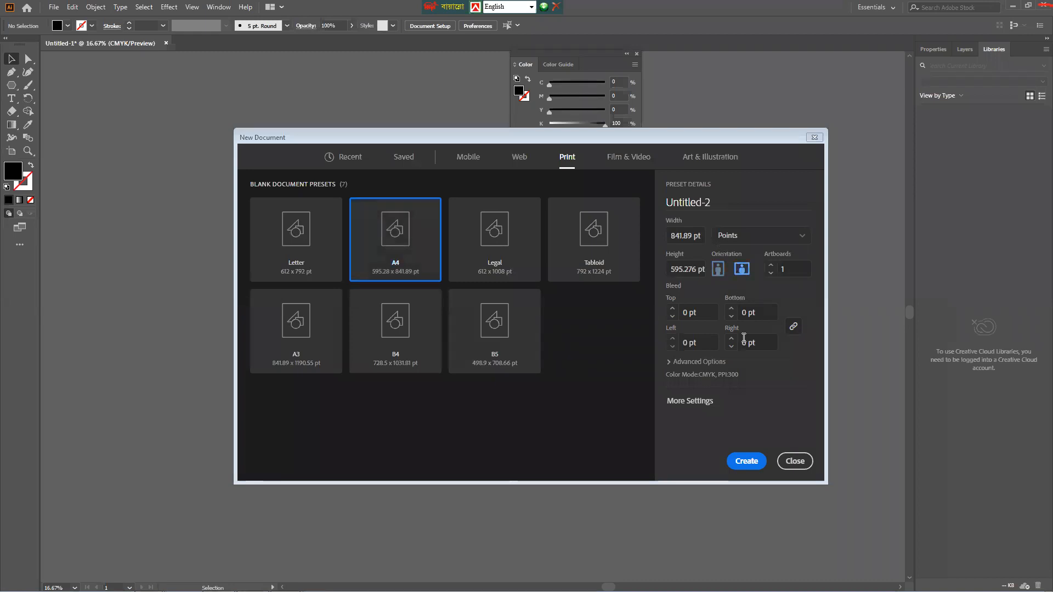
left_click(746, 460)
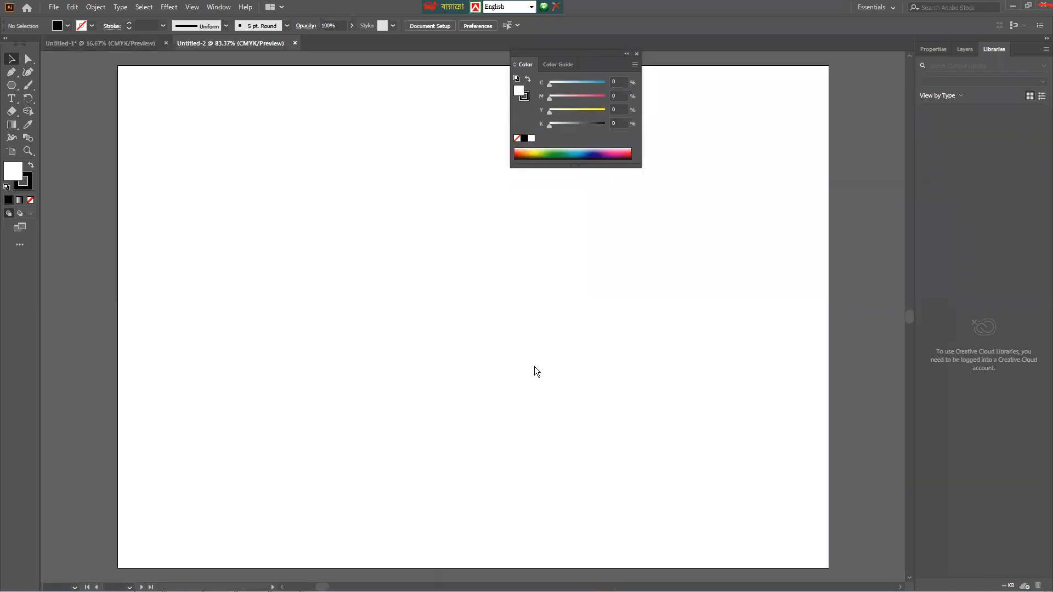